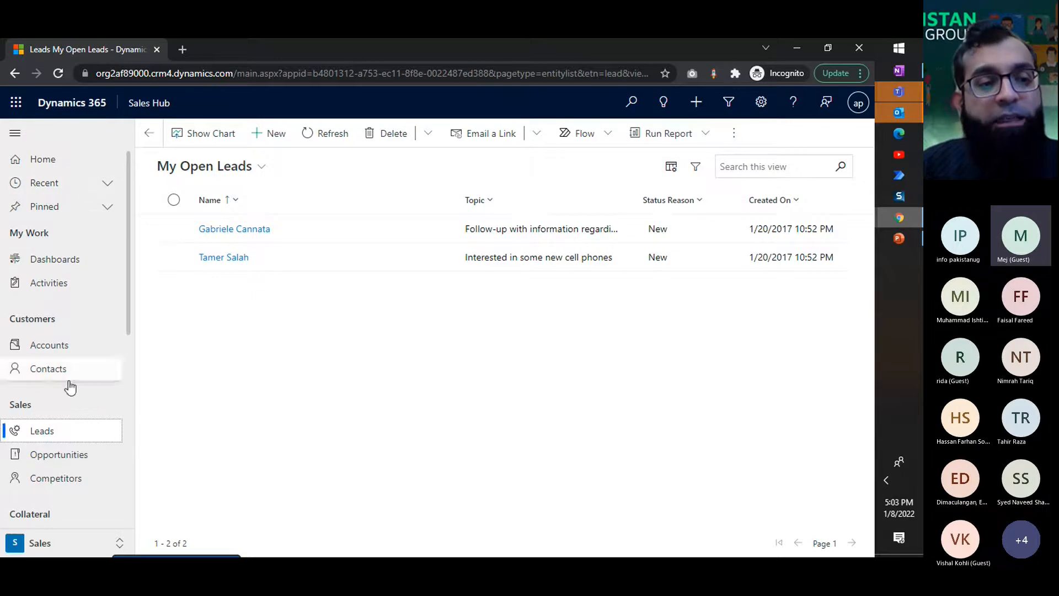
Step: Review the D365 for Sales process slide in PowerPoint and return to the open leads list in Dynamics 365
{"action": "scroll", "coordinate": [77, 411], "scroll_direction": "down", "scroll_amount": 1}
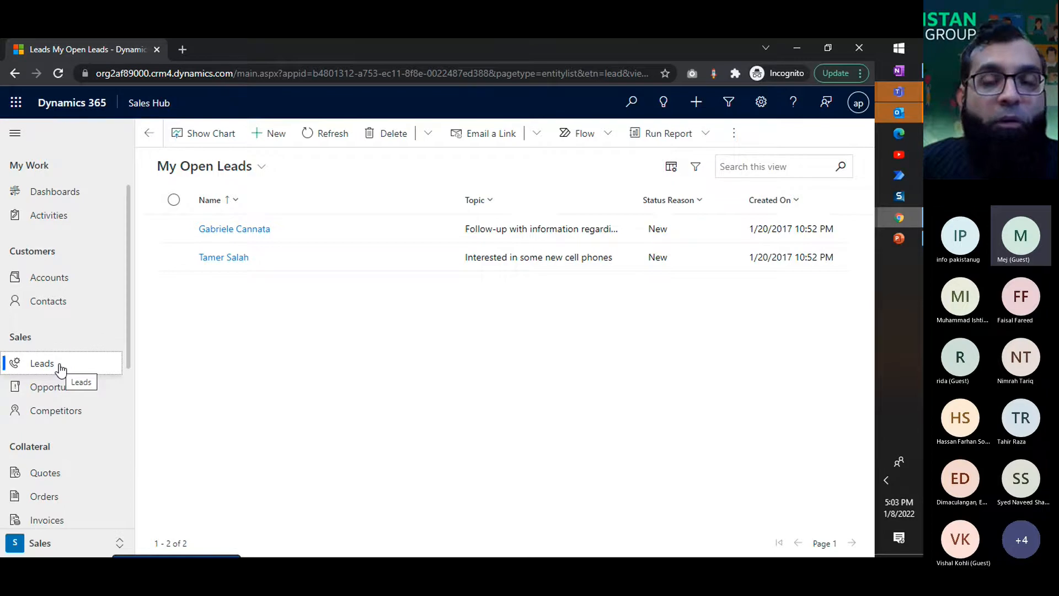
{"action": "left_click", "coordinate": [893, 244]}
{"action": "left_click", "coordinate": [110, 264]}
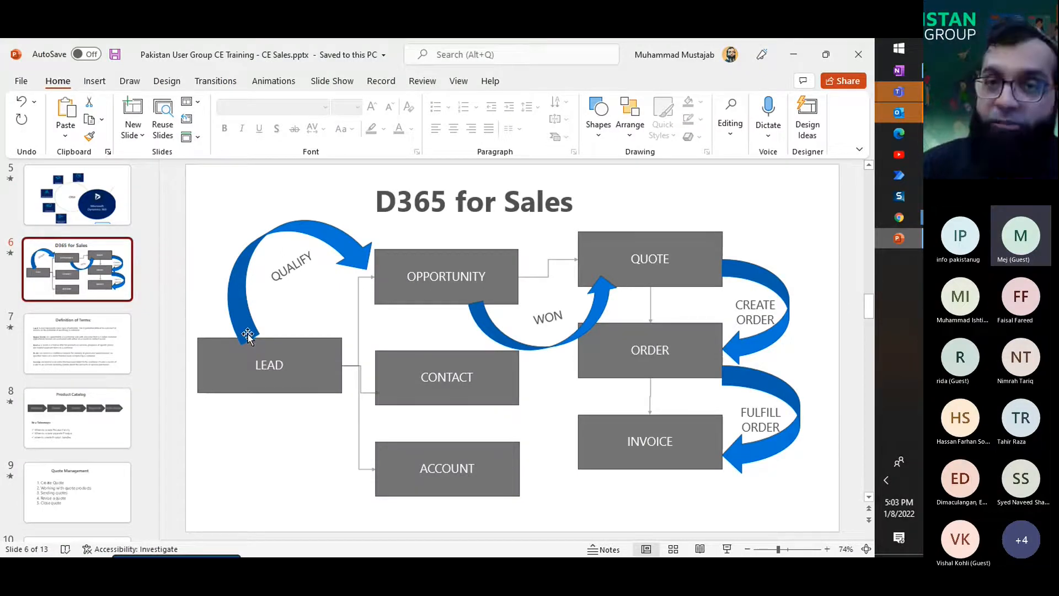
{"action": "left_click", "coordinate": [793, 54]}
{"action": "left_click", "coordinate": [52, 363]}
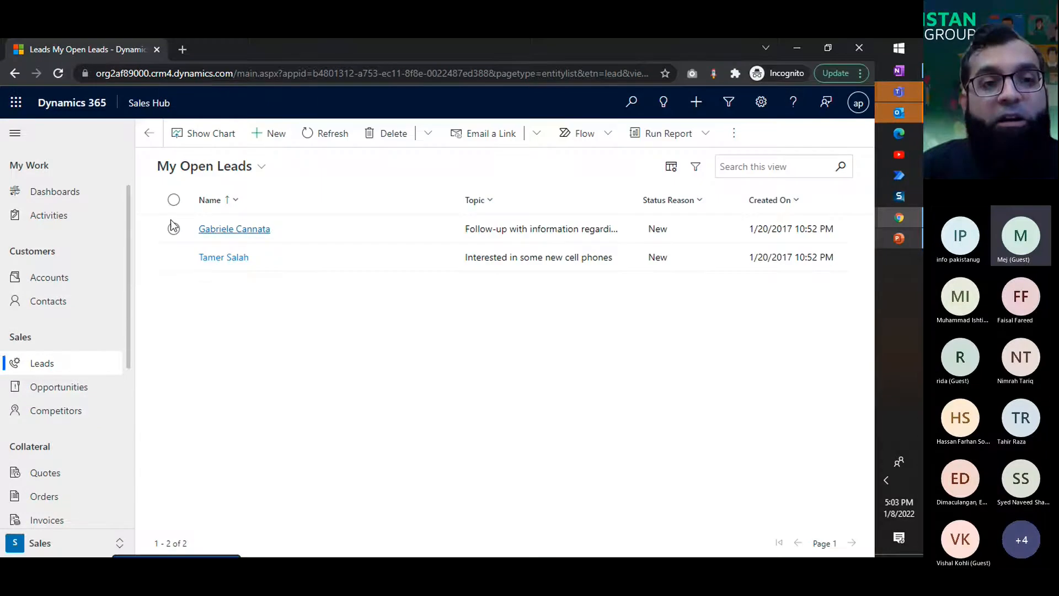
Step: Create a new lead and enter a topic describing a meetup with the prospect about ABC Product
{"action": "left_click", "coordinate": [268, 144]}
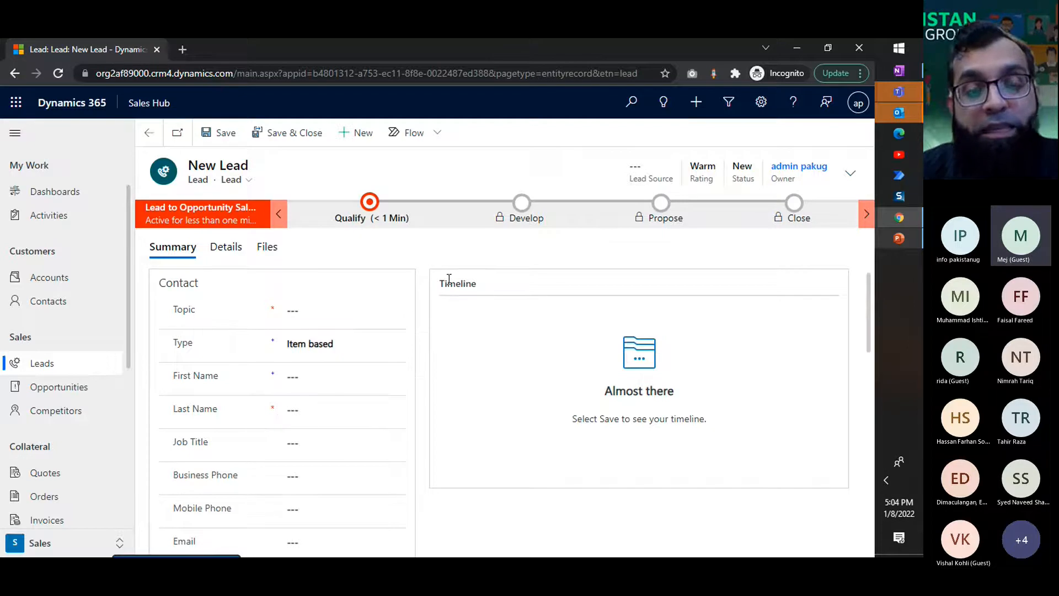
{"action": "left_click", "coordinate": [336, 307]}
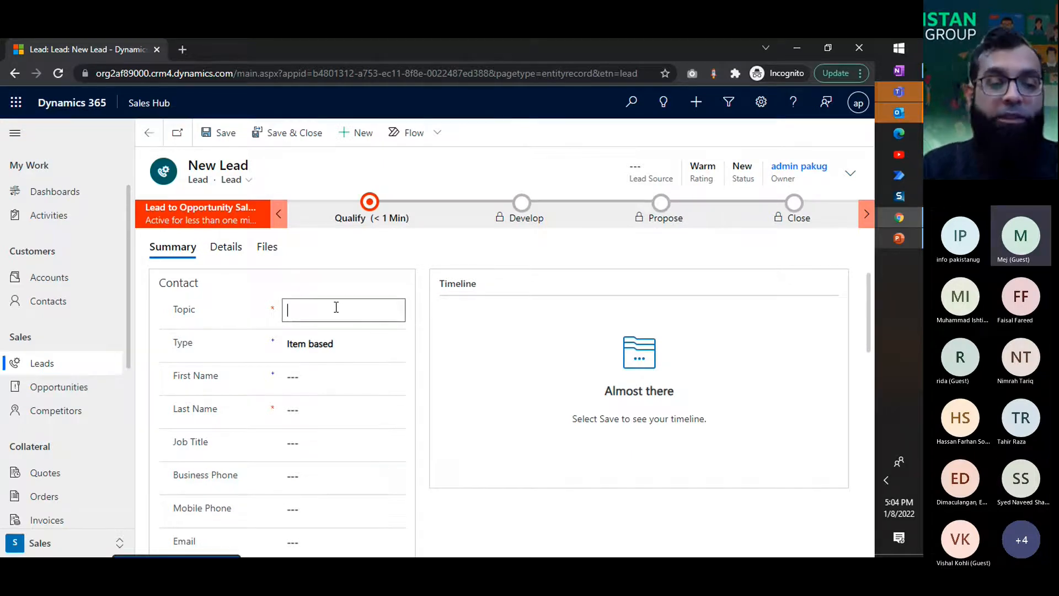
{"action": "type", "text": "Meet"}
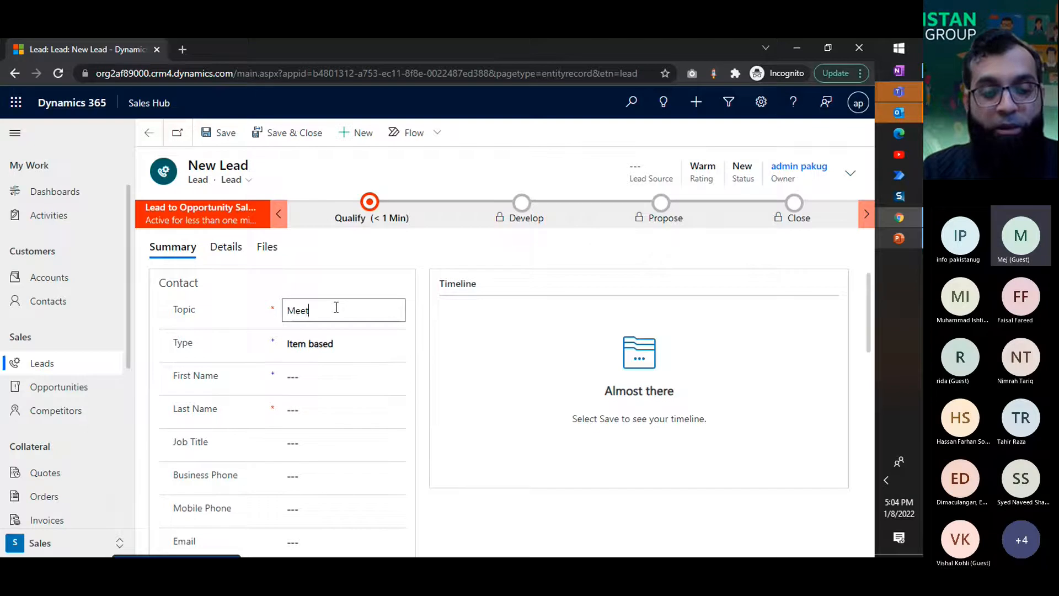
{"action": "type", "text": "up with Atif"}
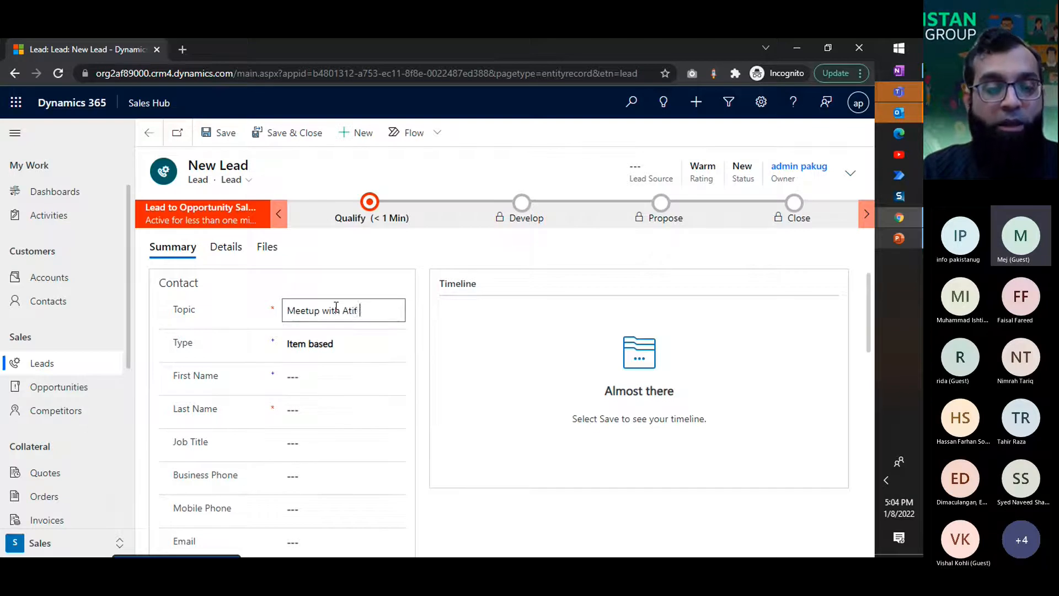
{"action": "type", "text": " About "}
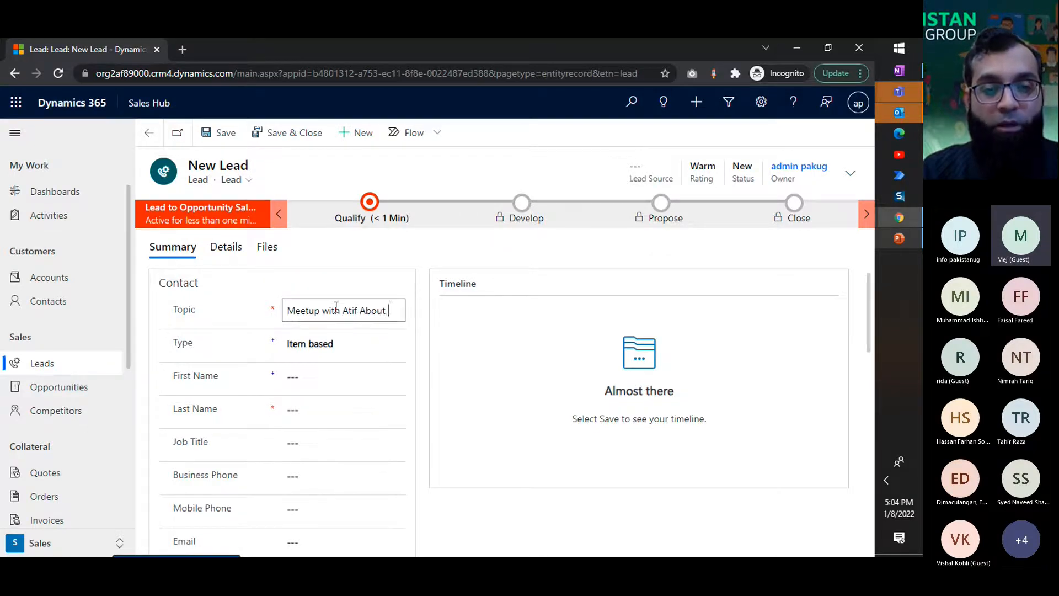
{"action": "type", "text": "ABC"}
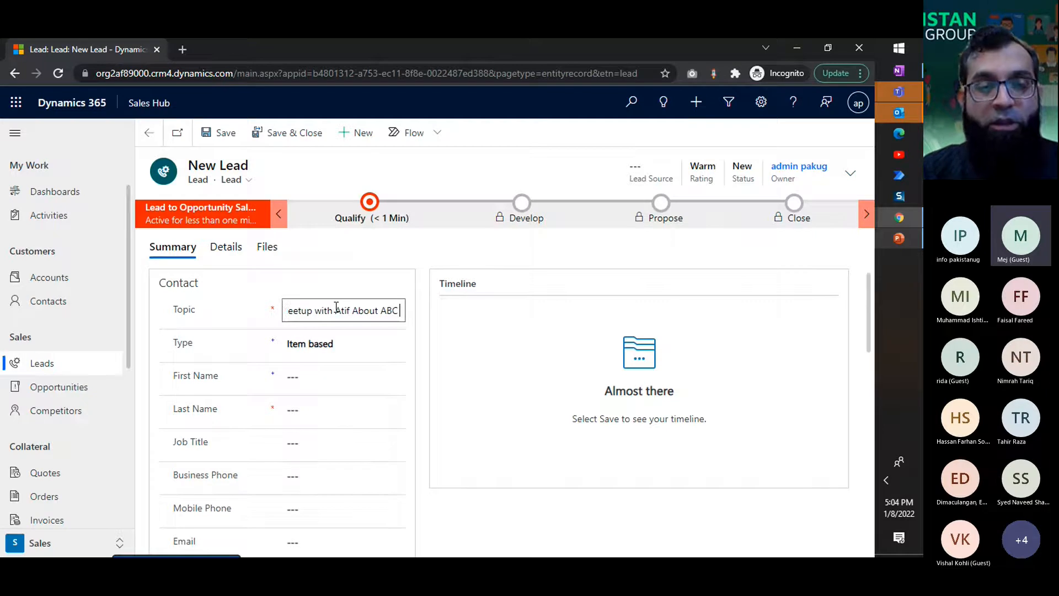
{"action": "type", "text": " Product"}
Step: Set the new lead's type to Item based after viewing the available types
{"action": "left_click", "coordinate": [354, 344]}
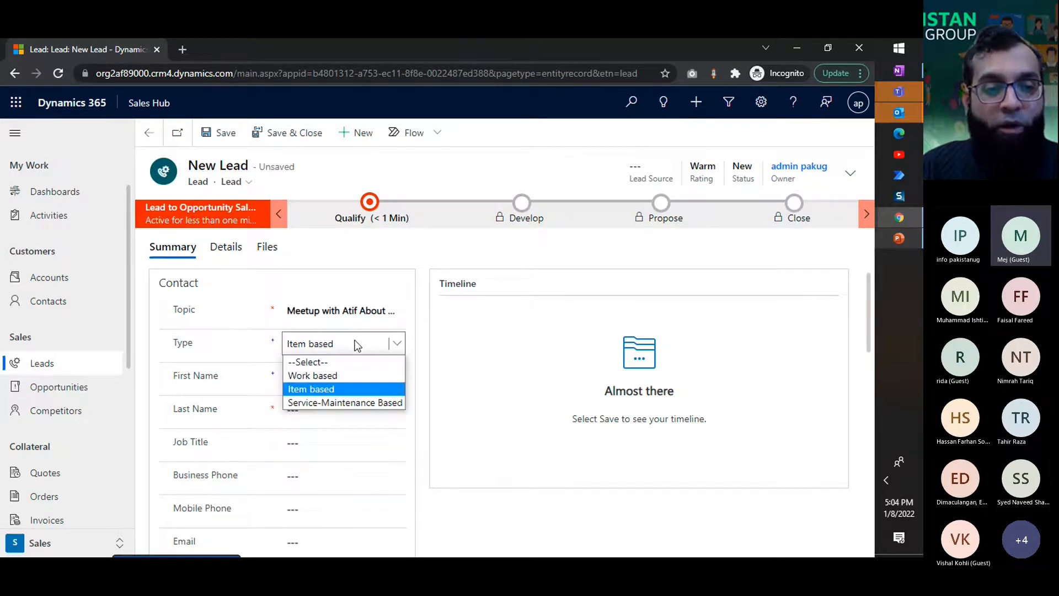
{"action": "scroll", "coordinate": [238, 351], "scroll_direction": "down", "scroll_amount": 1}
{"action": "left_click", "coordinate": [309, 279]}
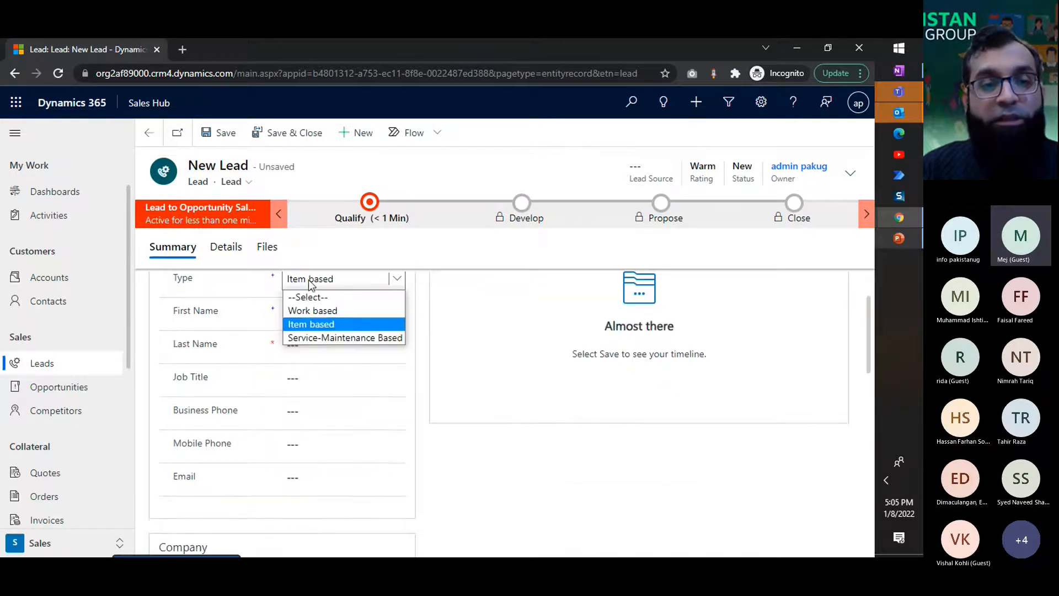
{"action": "left_click", "coordinate": [325, 324]}
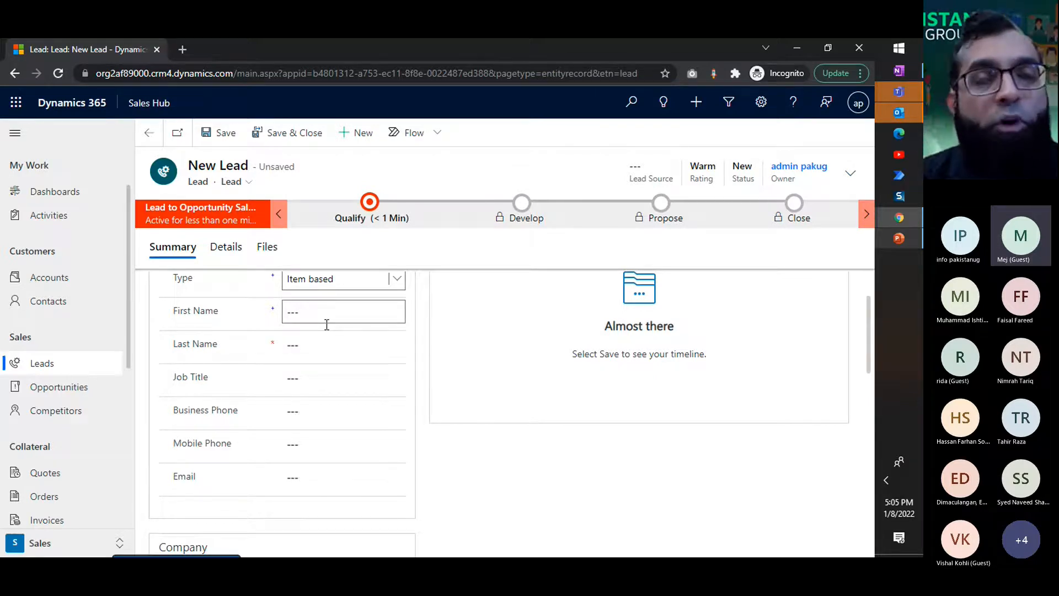
Step: Enter the prospect's first name and last name in the new lead's contact details
{"action": "left_click", "coordinate": [371, 316]}
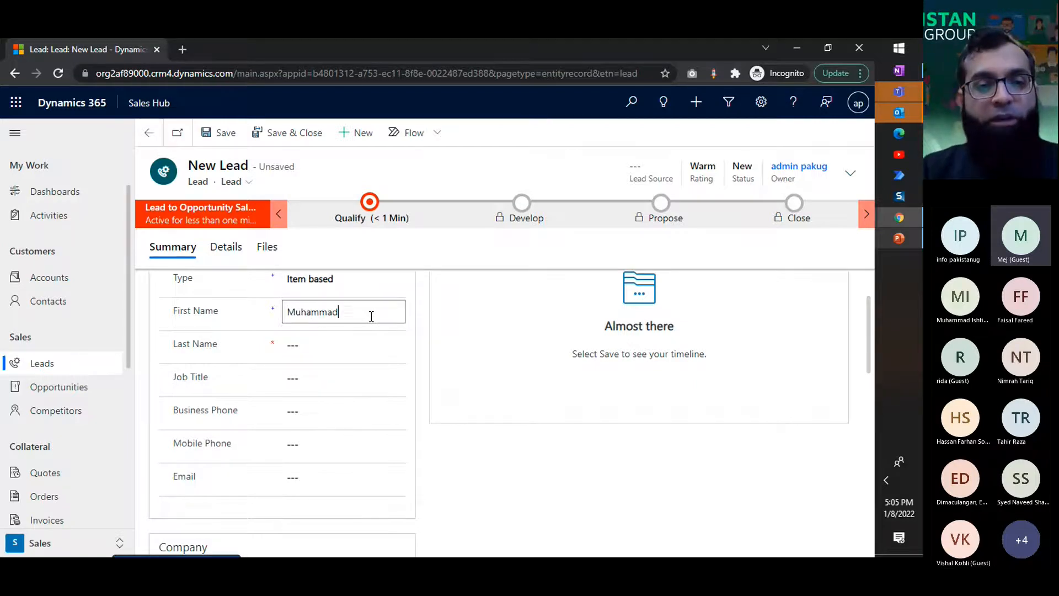
{"action": "key", "text": "Tab"}
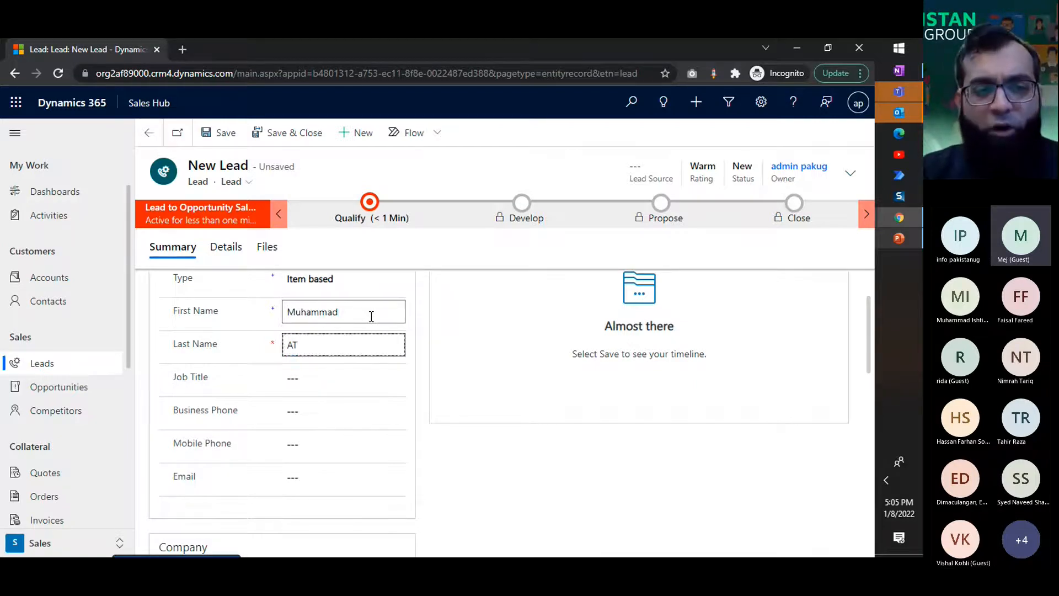
{"action": "left_click", "coordinate": [429, 423]}
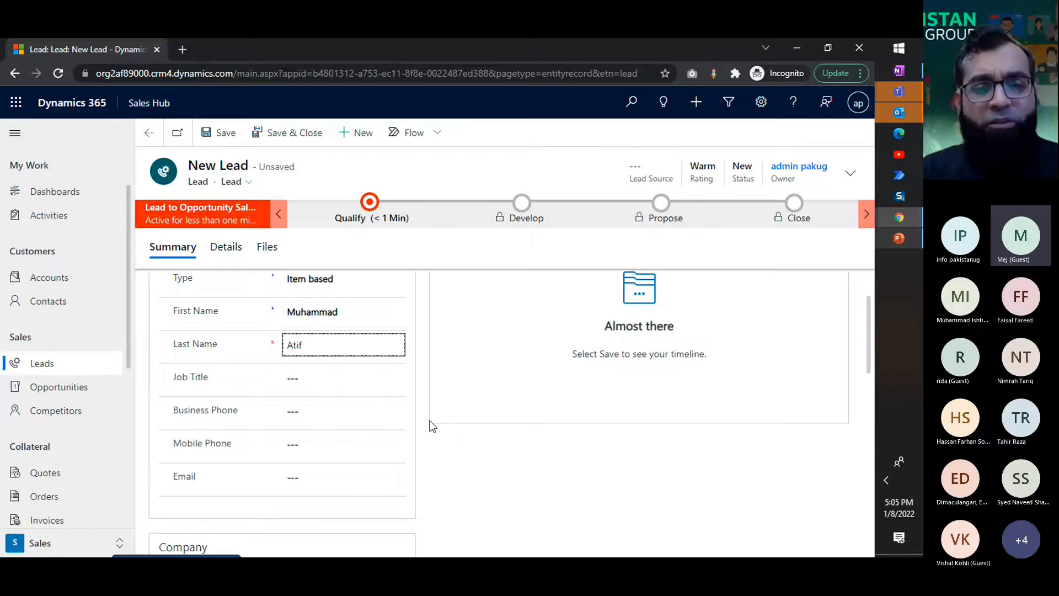
{"action": "scroll", "coordinate": [430, 422], "scroll_direction": "up", "scroll_amount": 2}
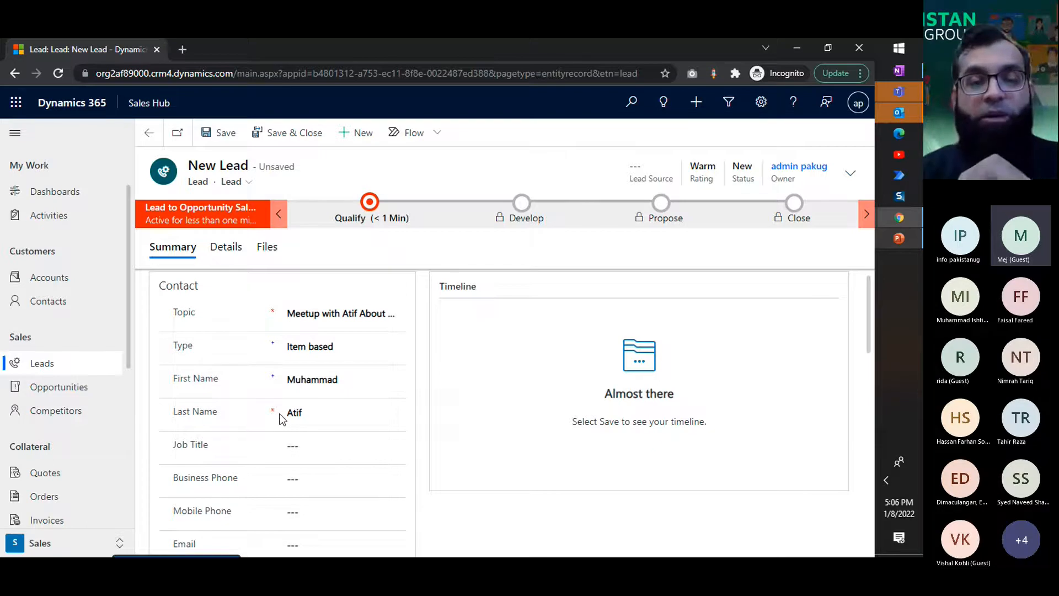
Step: Enter XYZ Company as the lead's company and save the lead
{"action": "scroll", "coordinate": [415, 397], "scroll_direction": "down", "scroll_amount": 5}
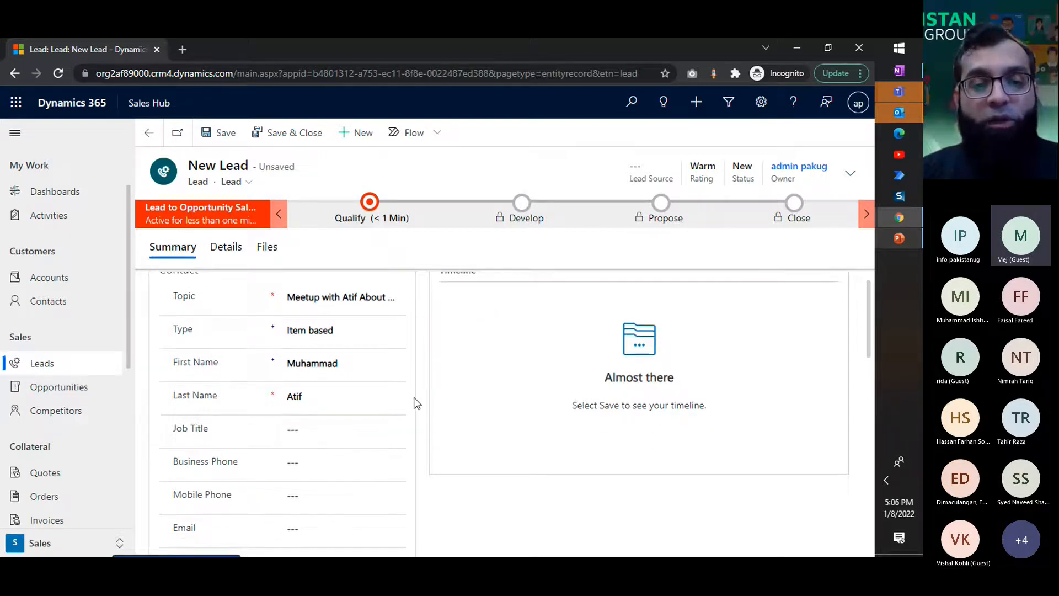
{"action": "left_click", "coordinate": [350, 374]}
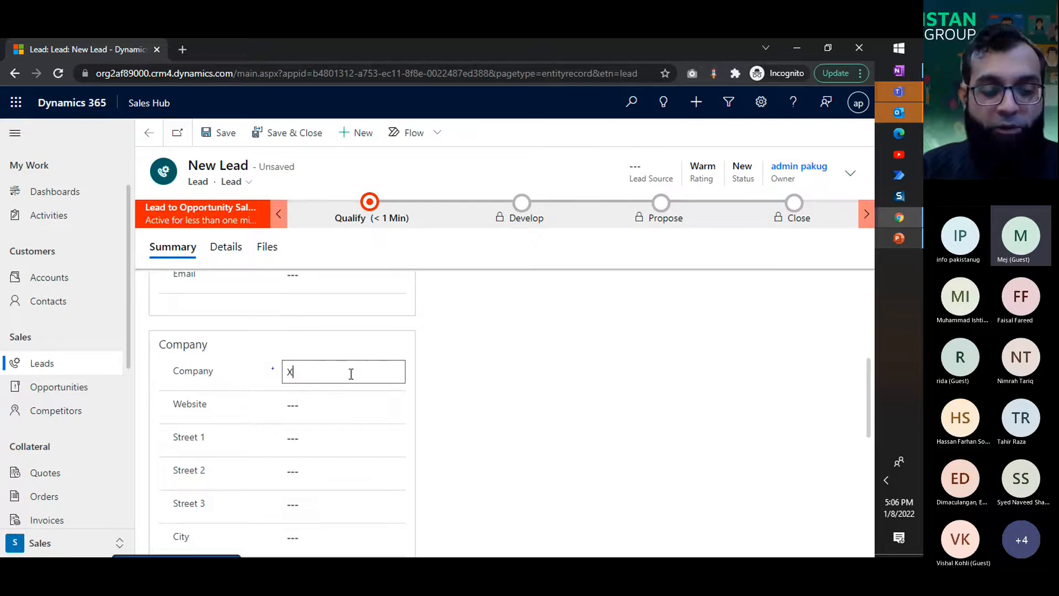
{"action": "type", "text": "XYZ Company"}
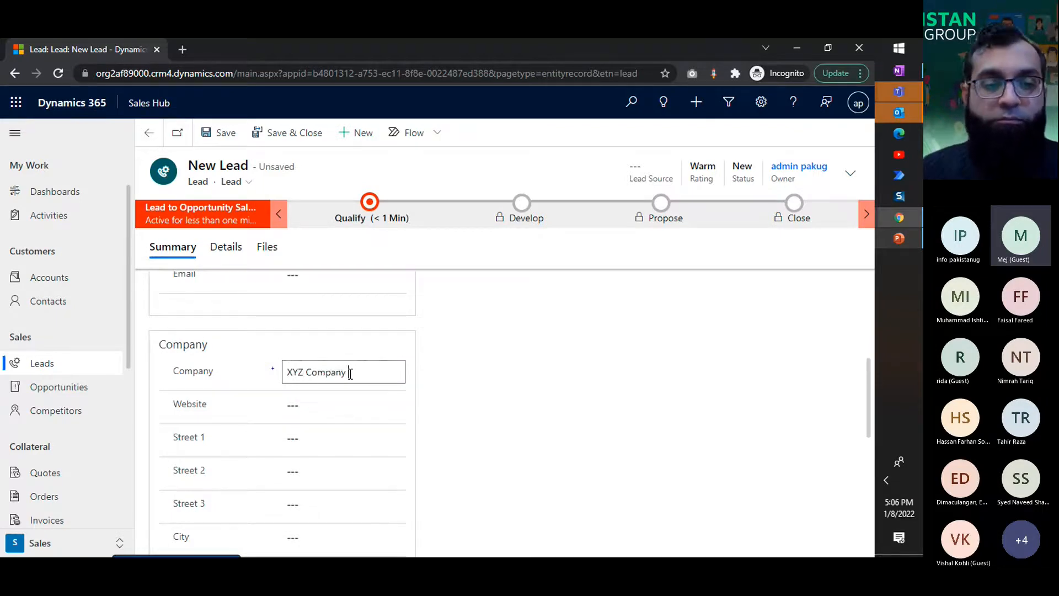
{"action": "left_click", "coordinate": [448, 429]}
{"action": "scroll", "coordinate": [384, 347], "scroll_direction": "down", "scroll_amount": 1}
{"action": "scroll", "coordinate": [385, 346], "scroll_direction": "down", "scroll_amount": 3}
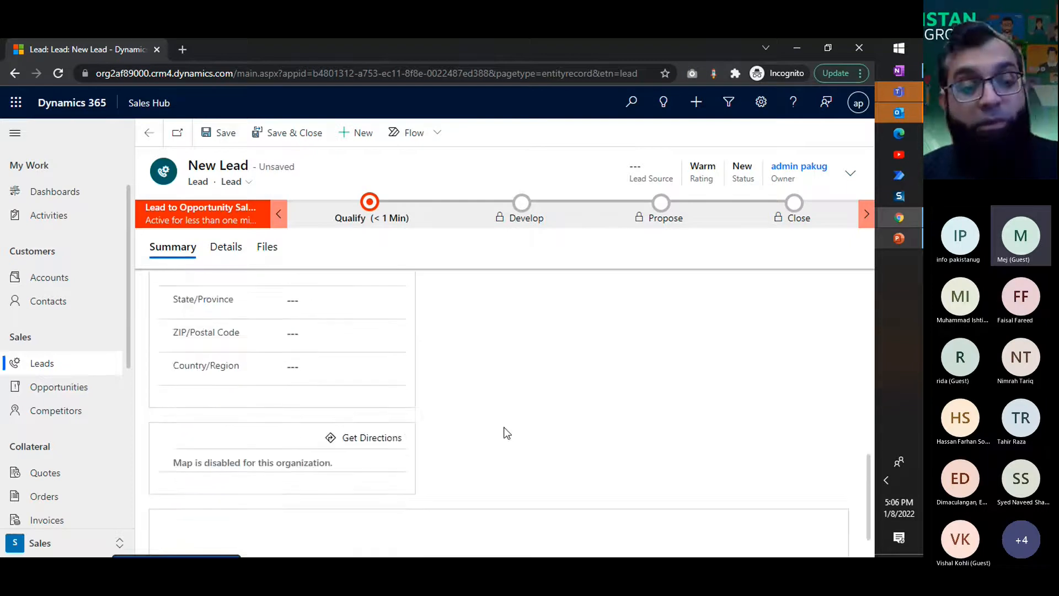
{"action": "key", "text": "ctrl+s"}
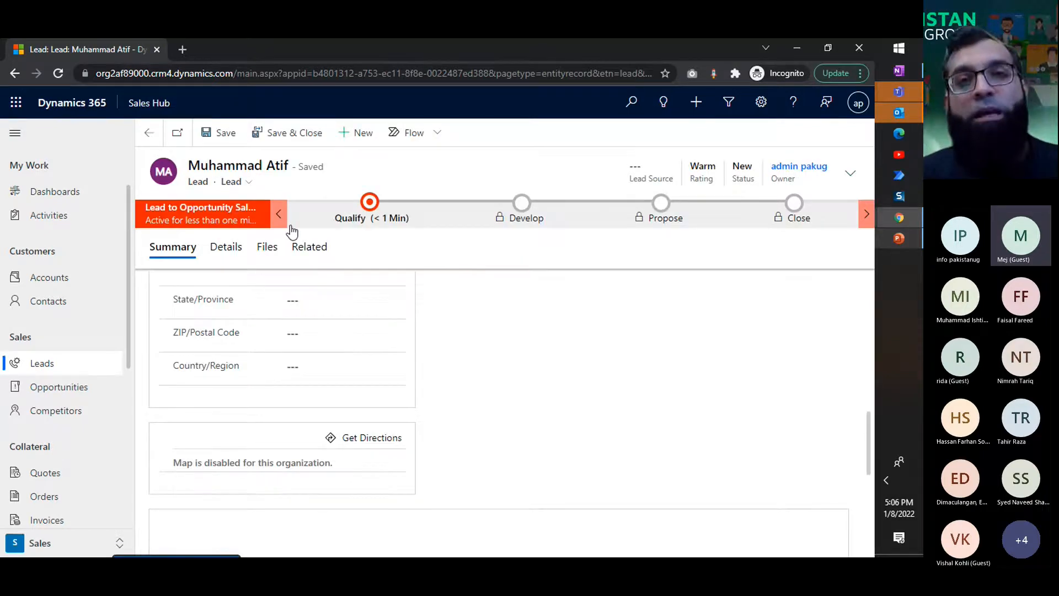
Step: Look at the D365 for Sales slide in PowerPoint again and return to Dynamics 365 to review the saved lead
{"action": "key", "text": "alt+Tab"}
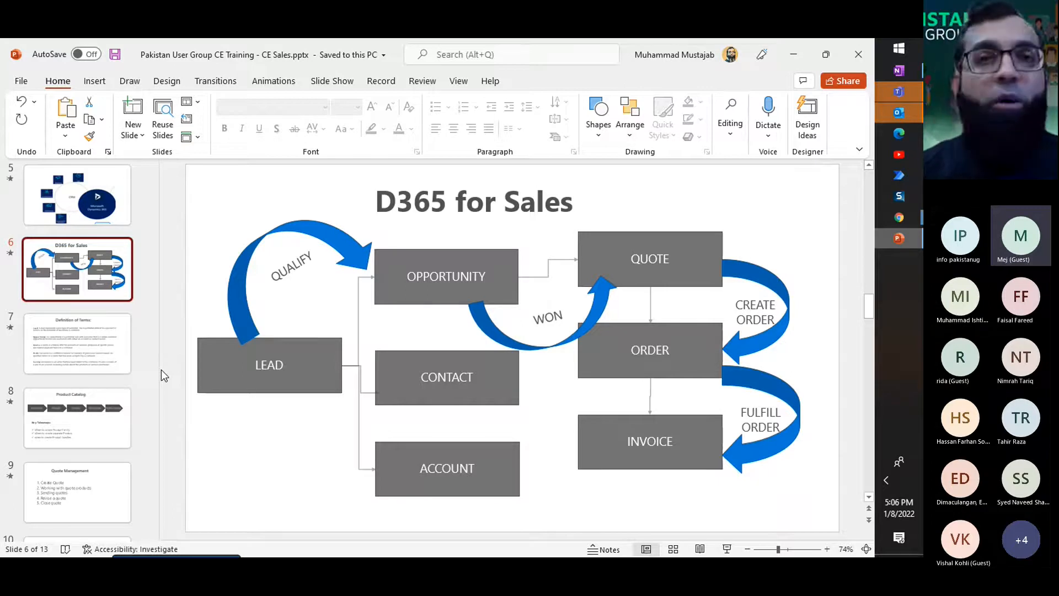
{"action": "key", "text": "alt+Tab"}
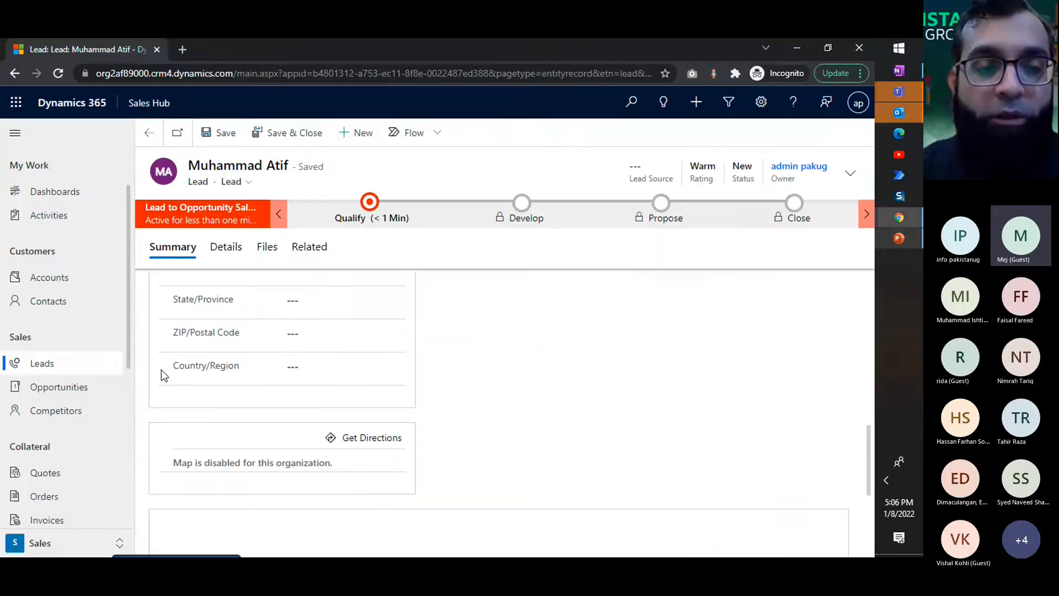
{"action": "scroll", "coordinate": [503, 426], "scroll_direction": "down", "scroll_amount": 5}
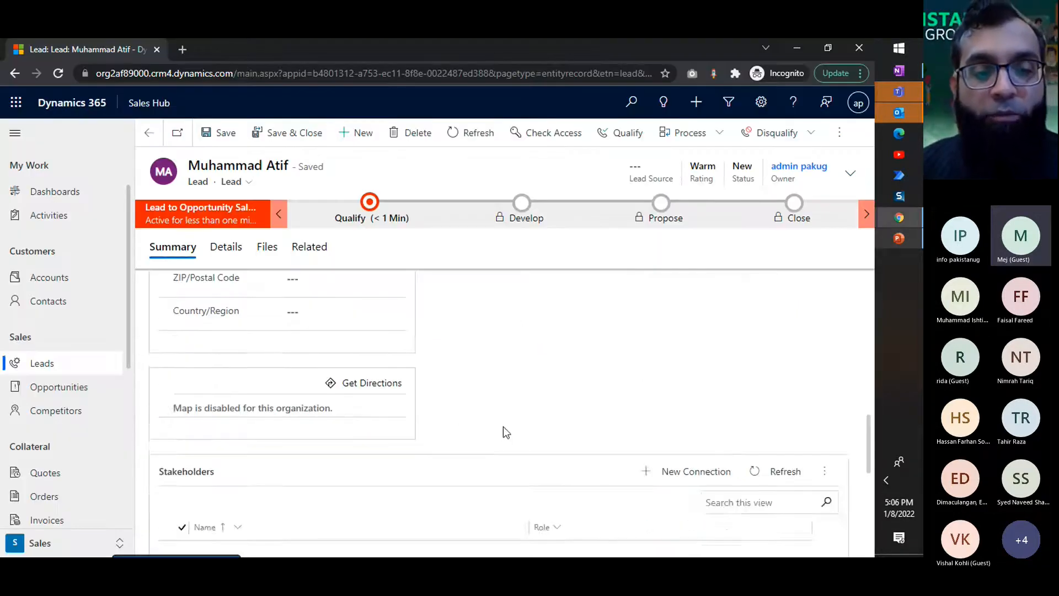
{"action": "scroll", "coordinate": [503, 426], "scroll_direction": "up", "scroll_amount": 8}
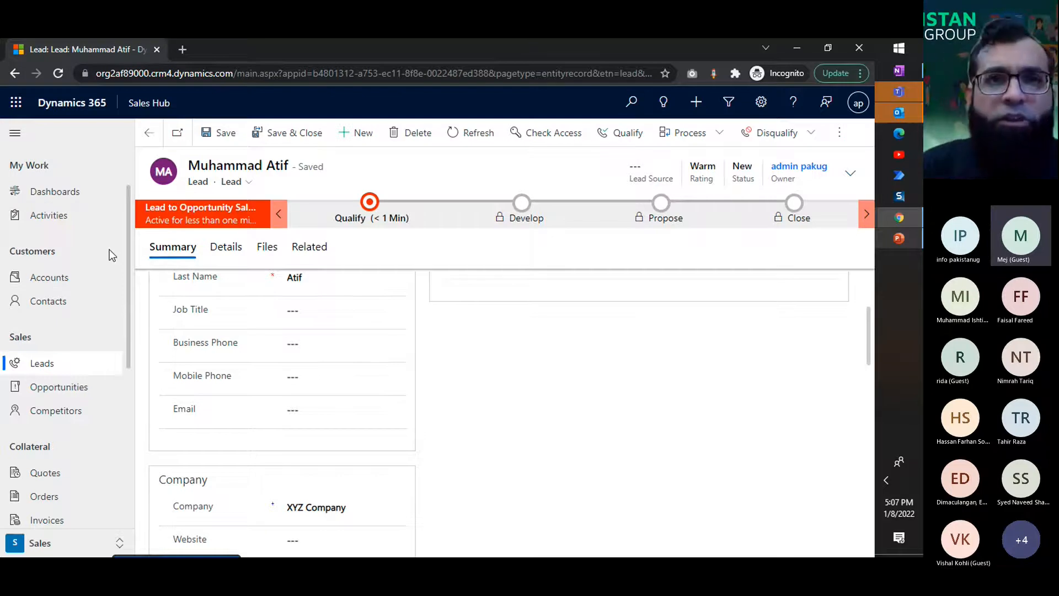
Step: View the available app areas, stay in Sales, show the open leads list and reopen the lead about ABC Product
{"action": "scroll", "coordinate": [109, 250], "scroll_direction": "down", "scroll_amount": 3}
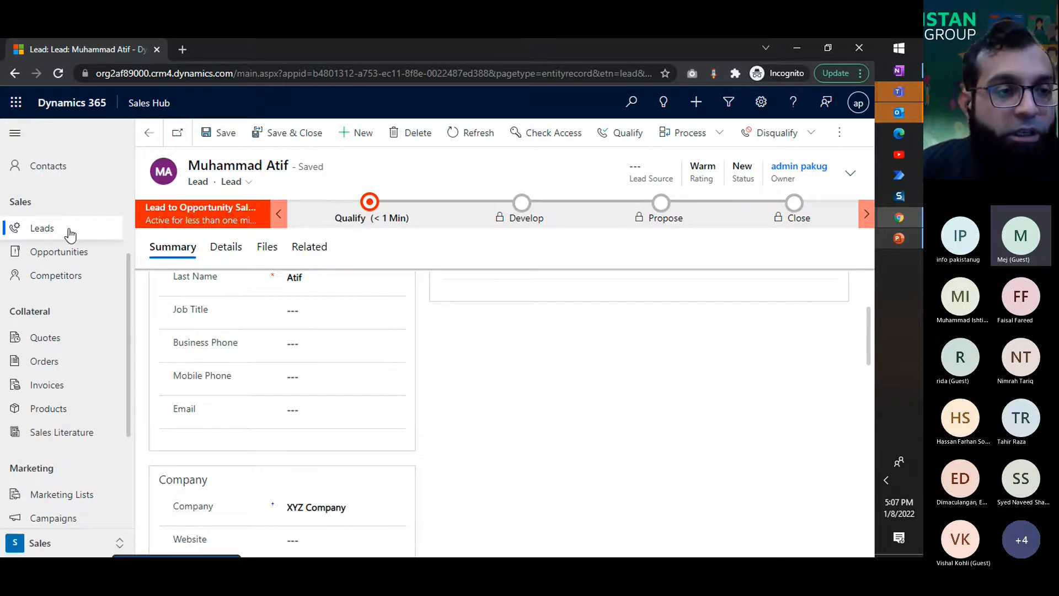
{"action": "scroll", "coordinate": [60, 226], "scroll_direction": "up", "scroll_amount": 5}
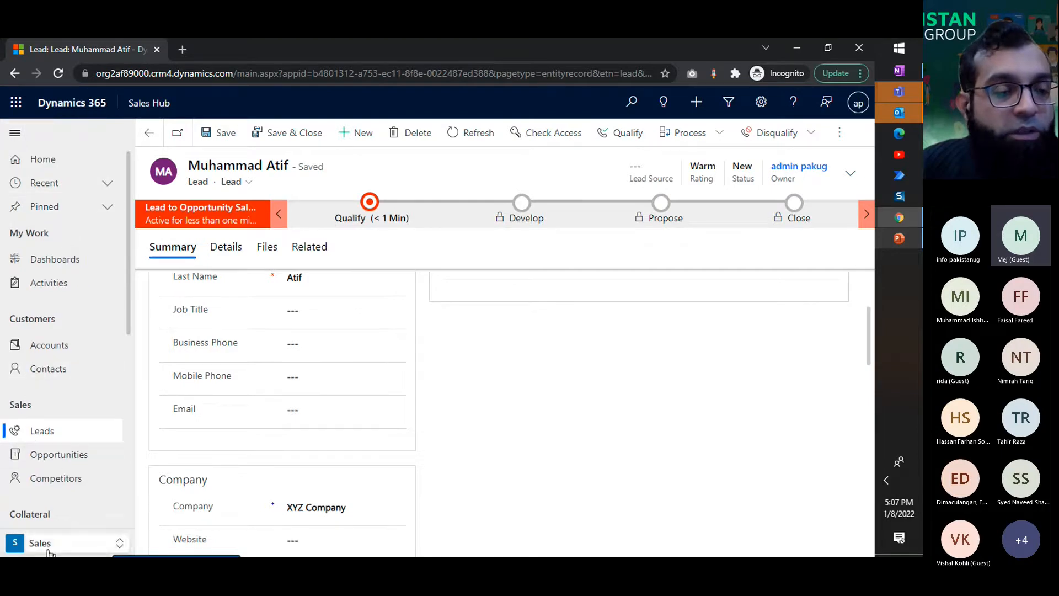
{"action": "left_click", "coordinate": [33, 542]}
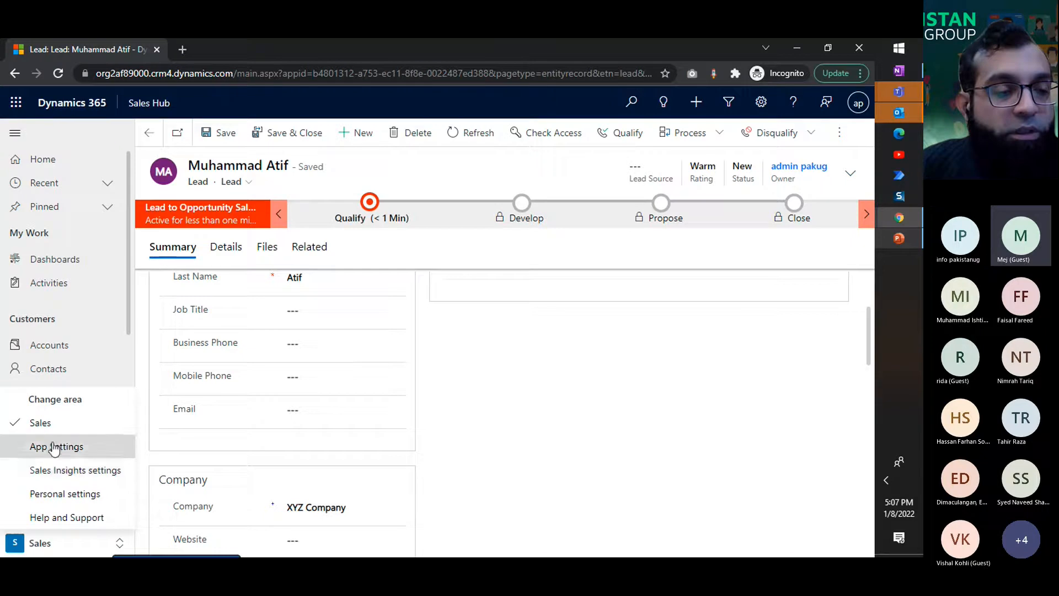
{"action": "left_click", "coordinate": [33, 428]}
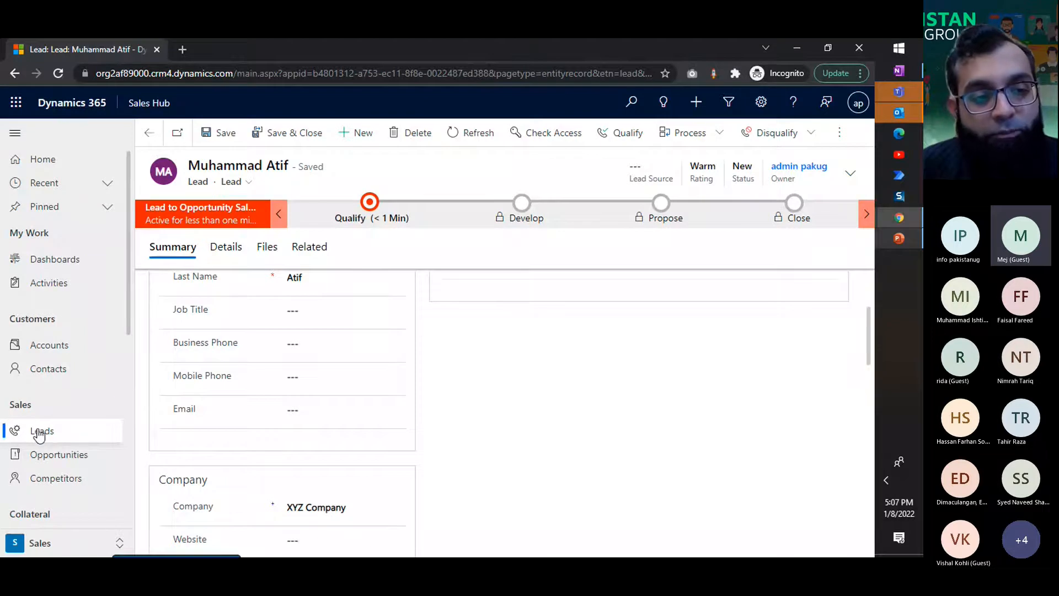
{"action": "left_click", "coordinate": [60, 433]}
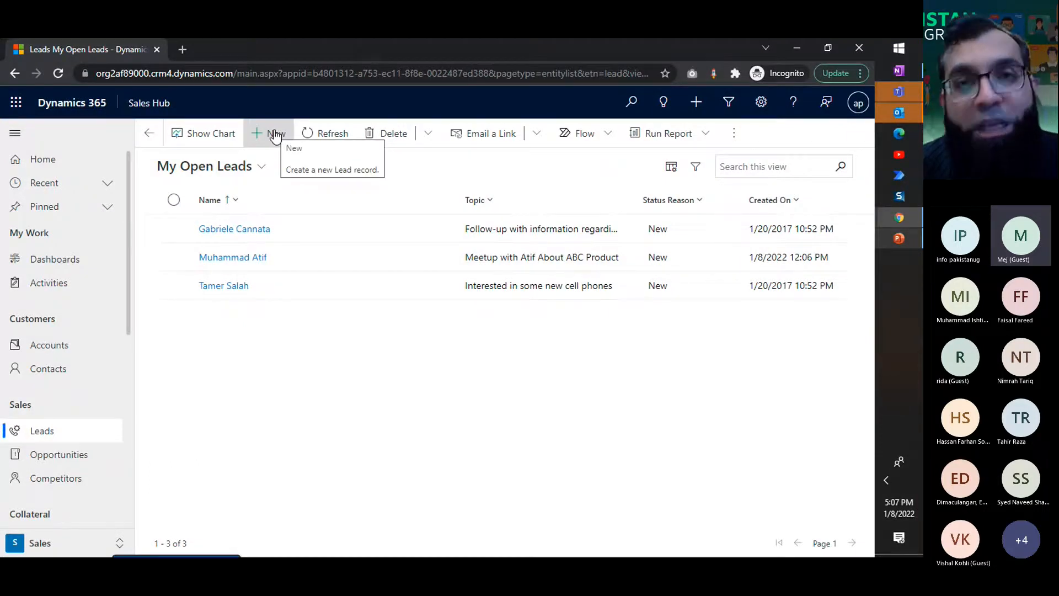
{"action": "left_click", "coordinate": [258, 267]}
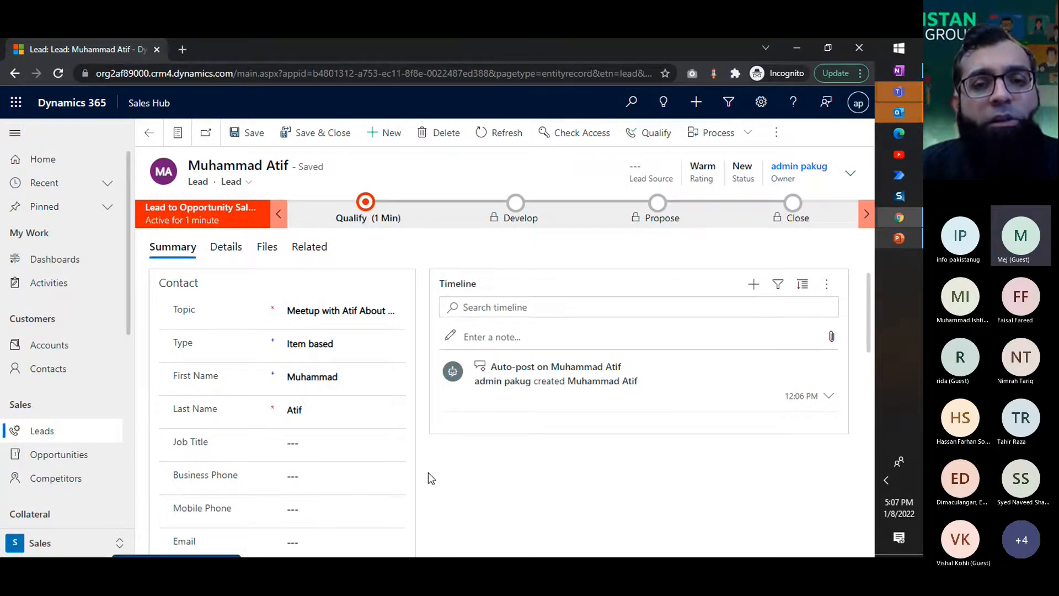
{"action": "scroll", "coordinate": [455, 442], "scroll_direction": "down", "scroll_amount": 5}
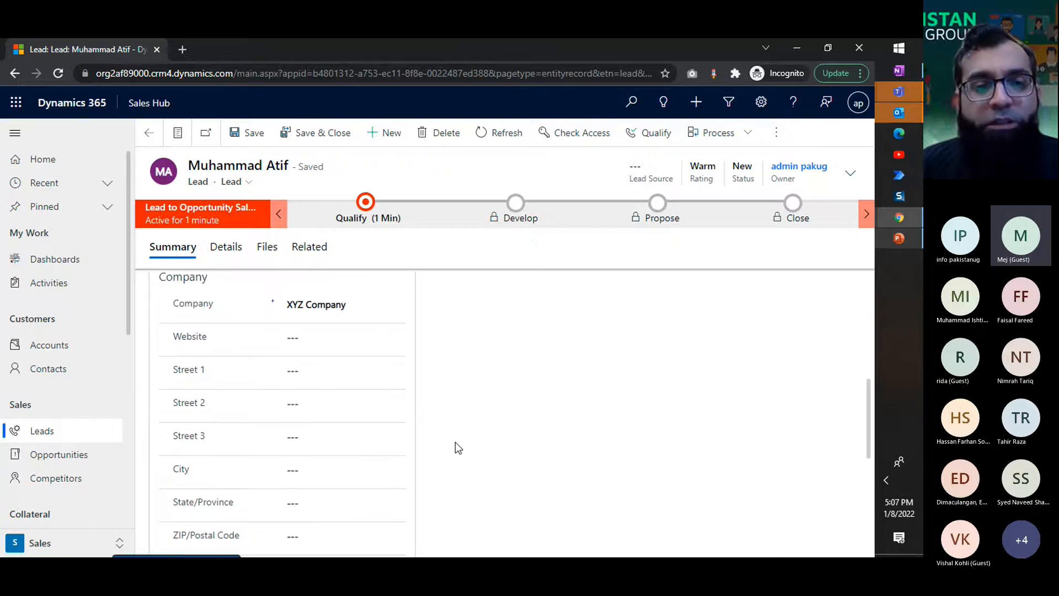
{"action": "scroll", "coordinate": [455, 442], "scroll_direction": "down", "scroll_amount": 6}
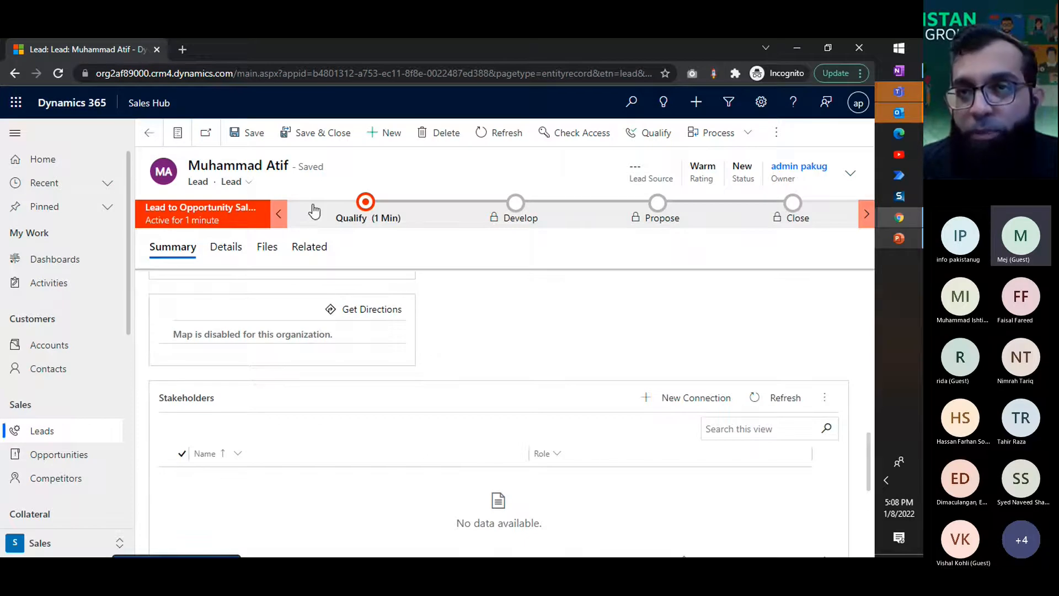
{"action": "scroll", "coordinate": [497, 367], "scroll_direction": "down", "scroll_amount": 2}
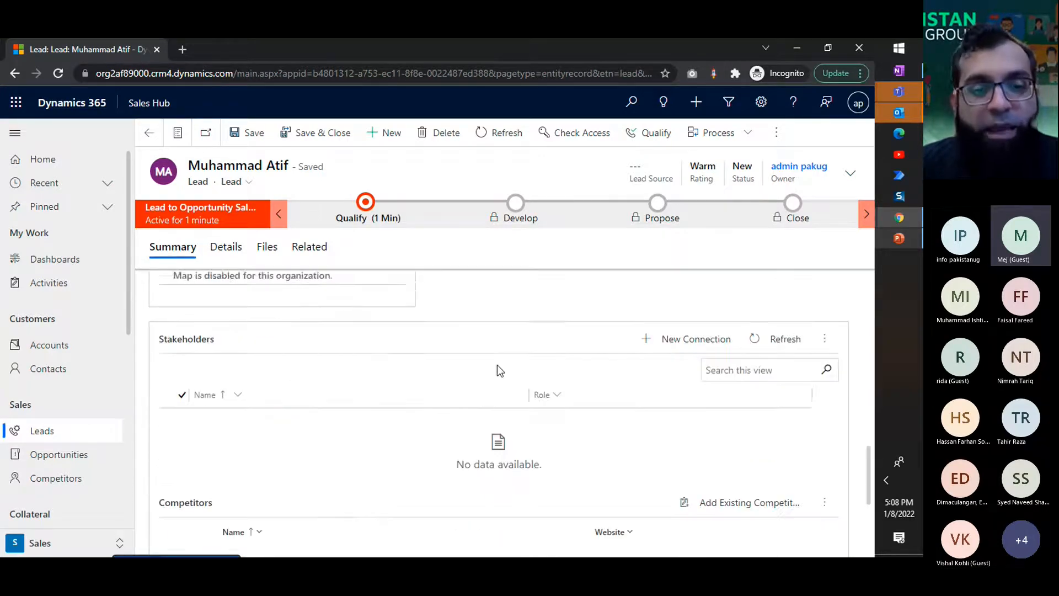
{"action": "left_click", "coordinate": [673, 335]}
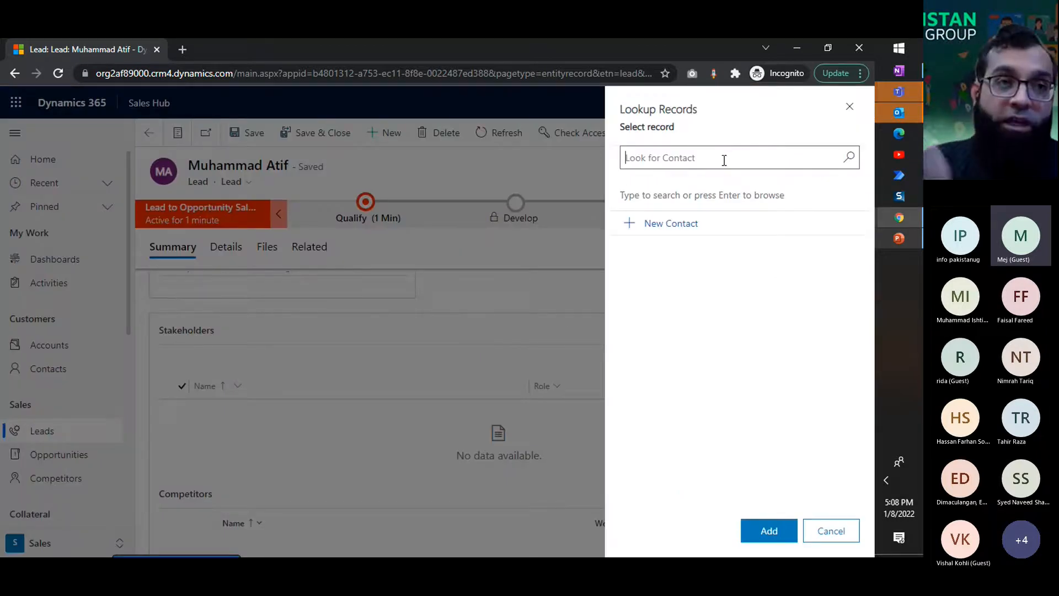
{"action": "type", "text": "Faisal"}
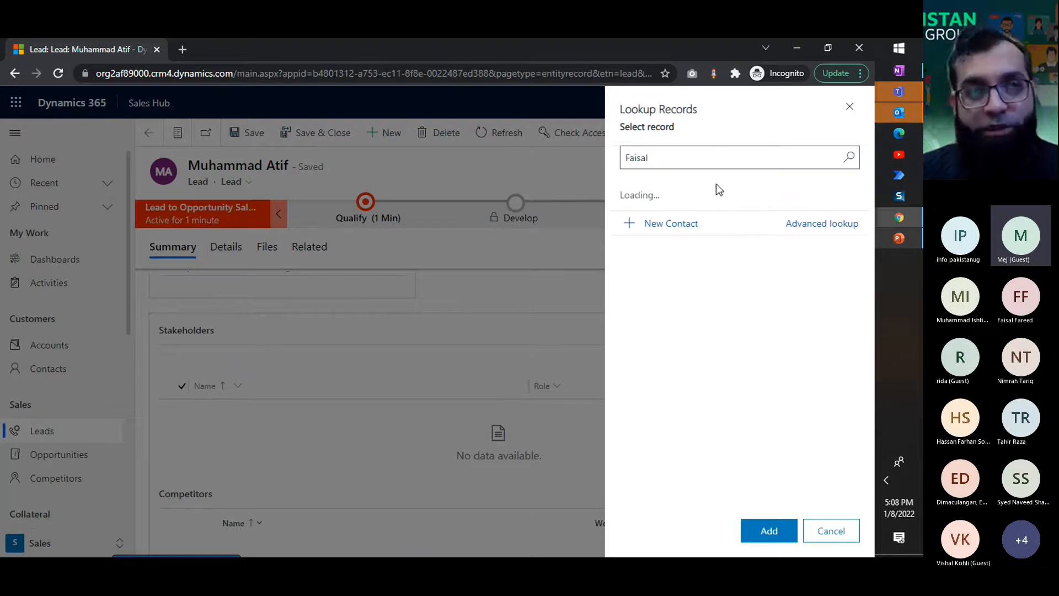
{"action": "left_click", "coordinate": [673, 223]}
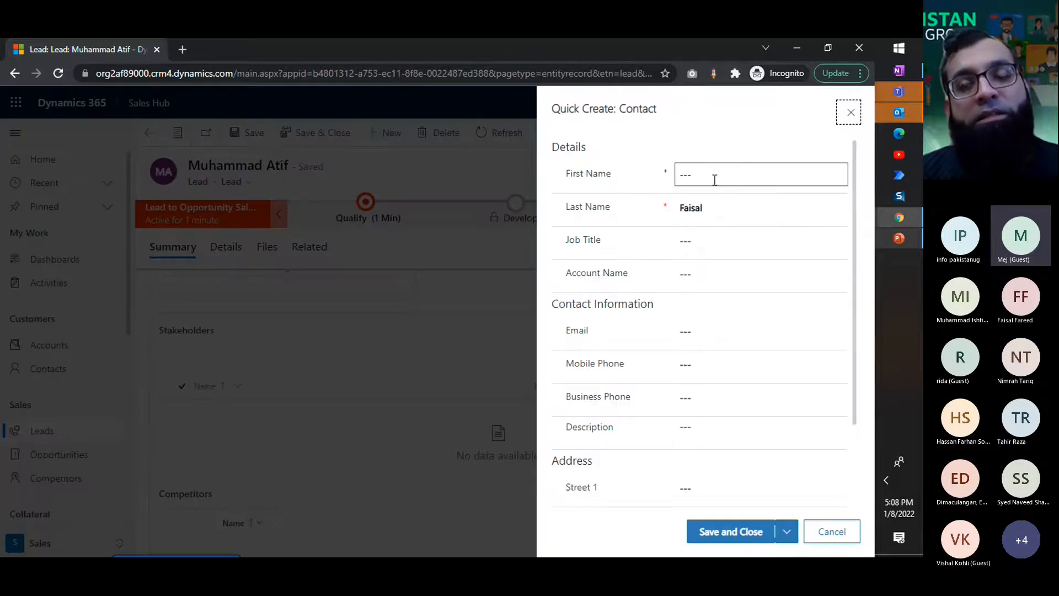
{"action": "left_click", "coordinate": [714, 180]}
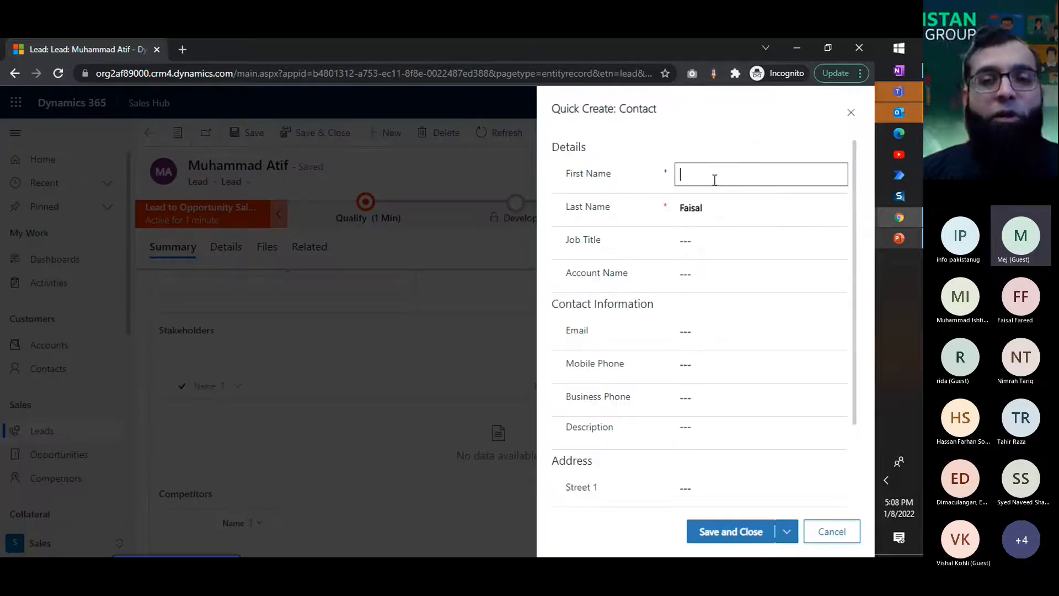
{"action": "left_click", "coordinate": [850, 112]}
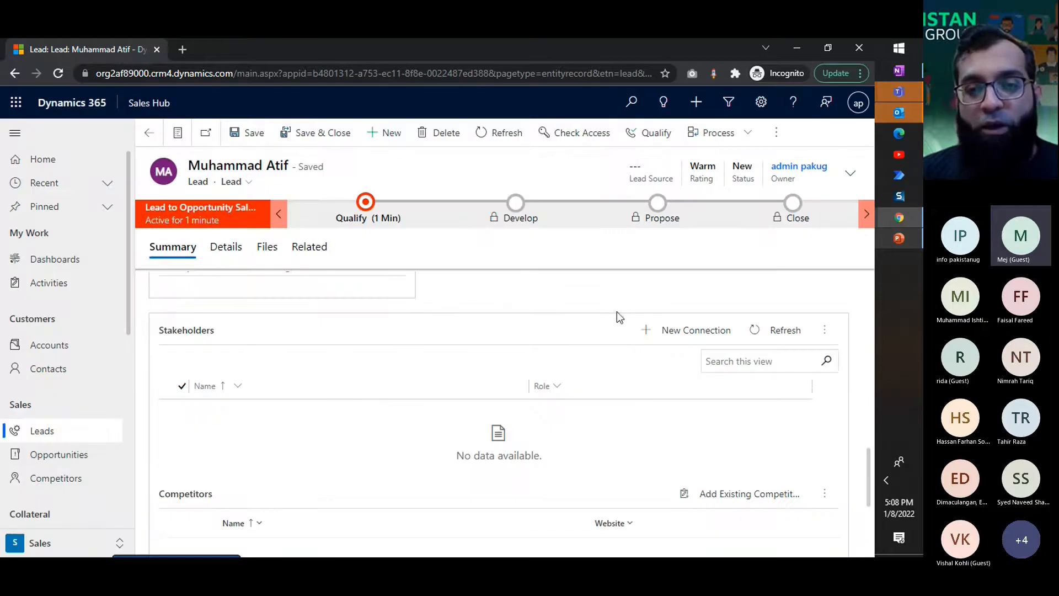
Step: Browse the existing contacts and add the first named contact to the lead as a new stakeholder connection
{"action": "left_click", "coordinate": [691, 331]}
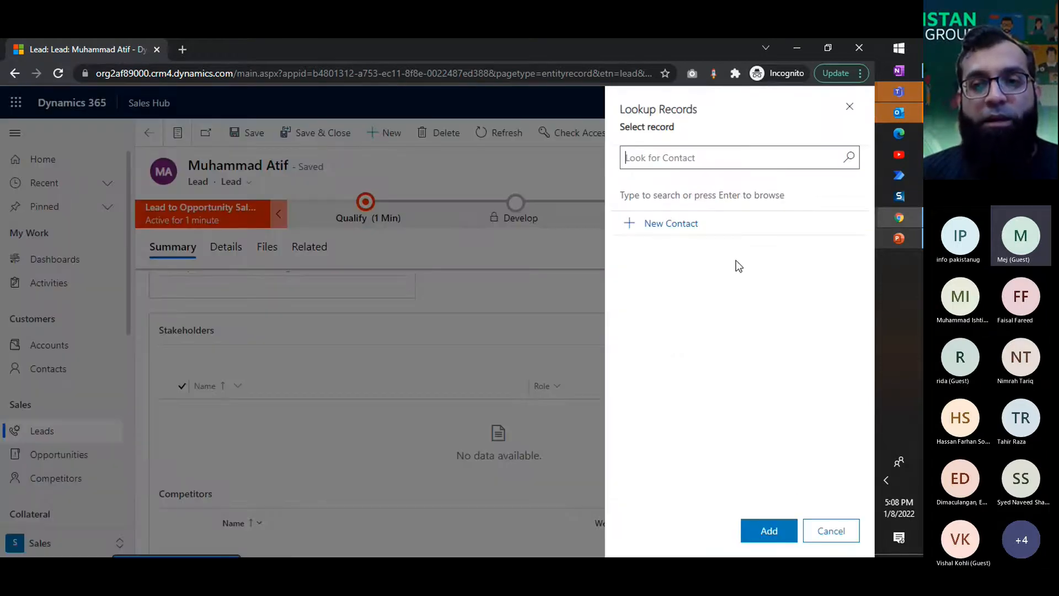
{"action": "left_click", "coordinate": [848, 159]}
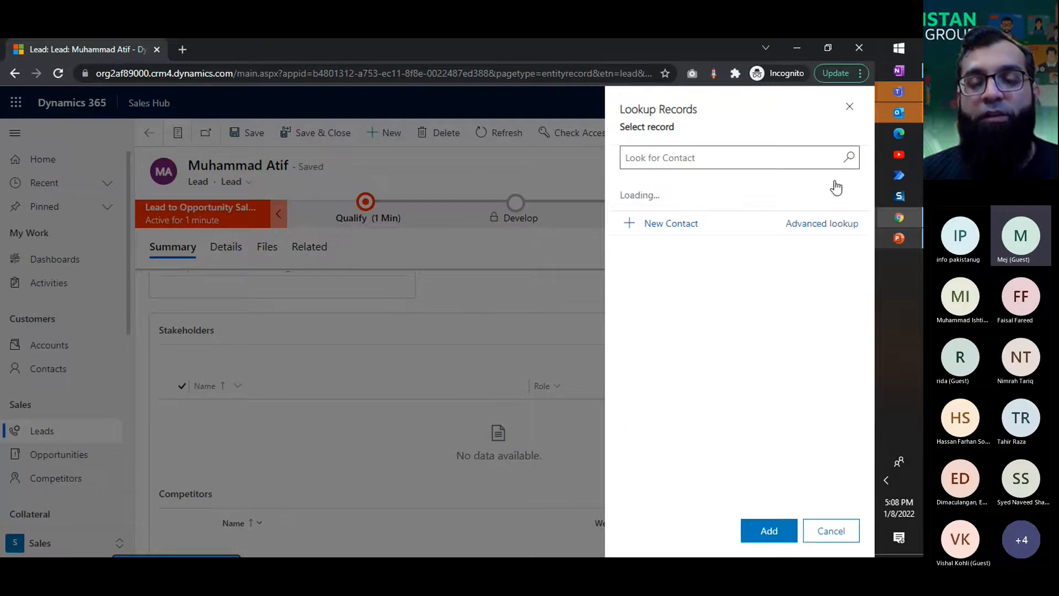
{"action": "type", "text": "Faisal"}
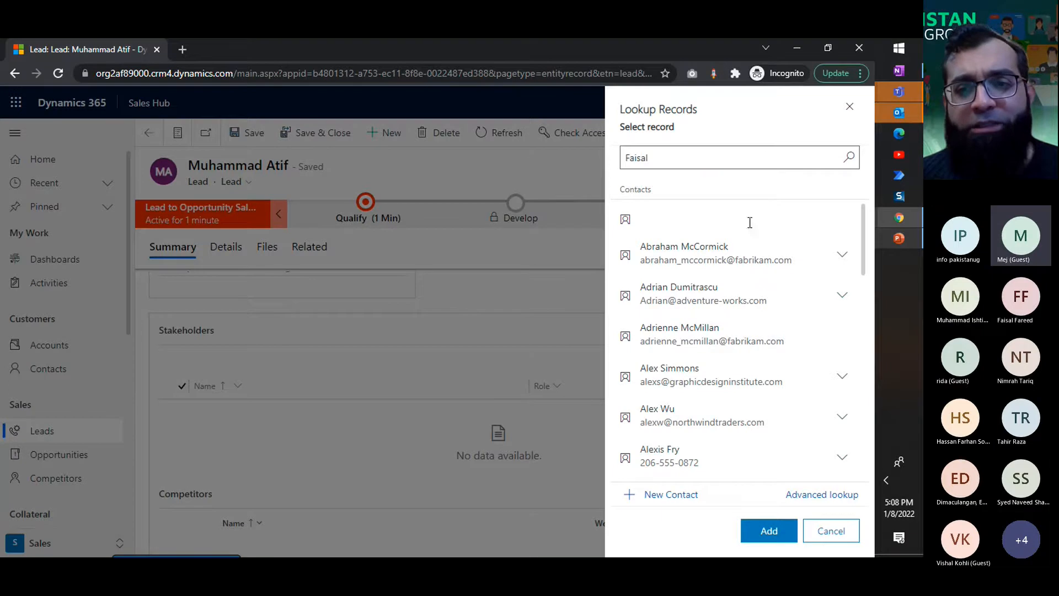
{"action": "key", "text": "ctrl+a"}
{"action": "key", "text": "BackSpace"}
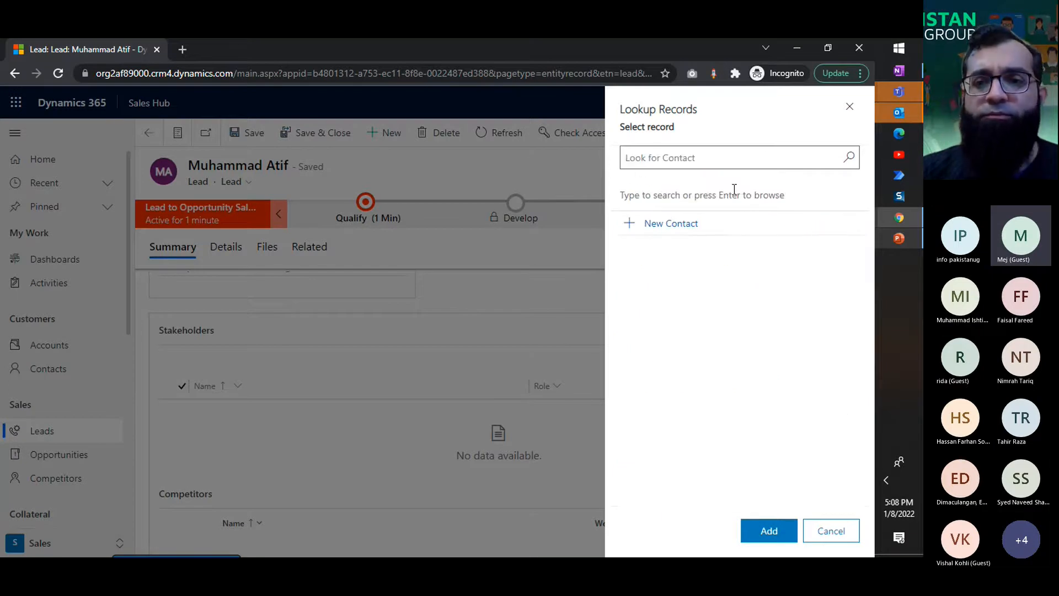
{"action": "left_click", "coordinate": [853, 161]}
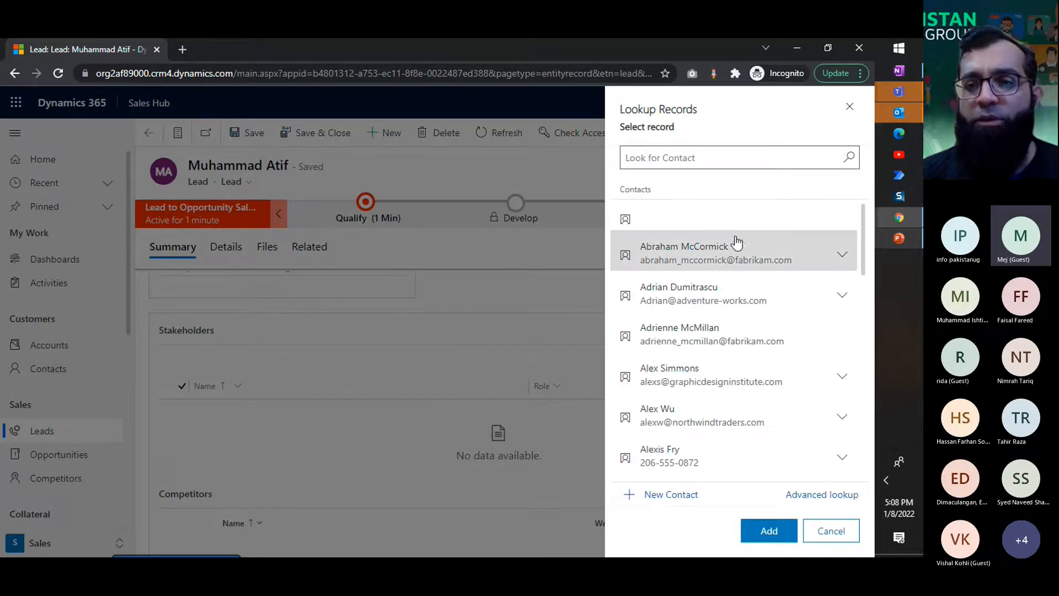
{"action": "left_click", "coordinate": [714, 259]}
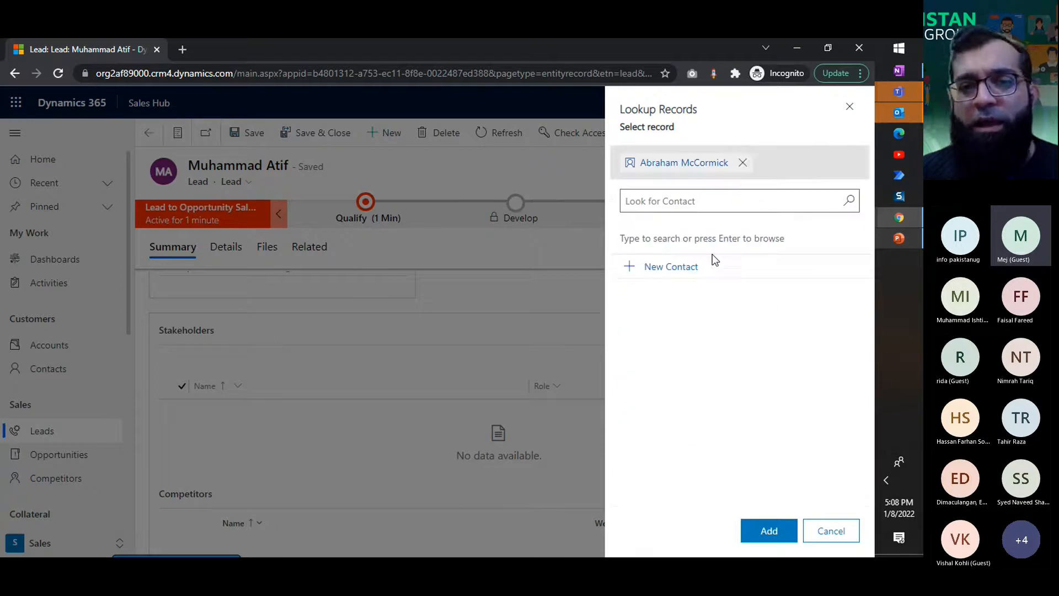
{"action": "left_click", "coordinate": [767, 532]}
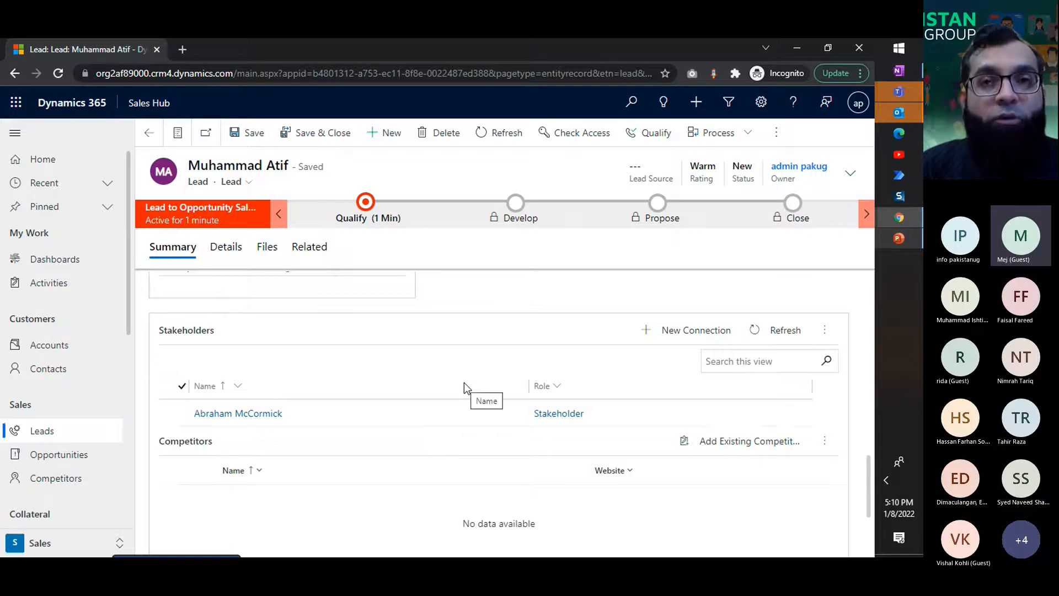
Step: Review the lead's competitors, company and contact sections in its summary
{"action": "scroll", "coordinate": [464, 382], "scroll_direction": "down", "scroll_amount": 1}
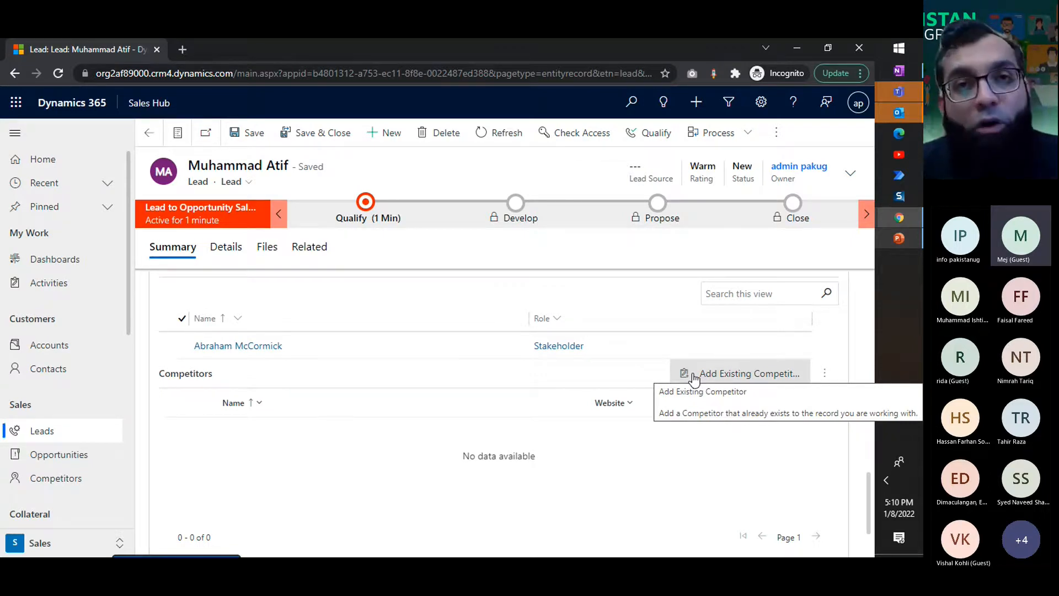
{"action": "scroll", "coordinate": [458, 406], "scroll_direction": "up", "scroll_amount": 6}
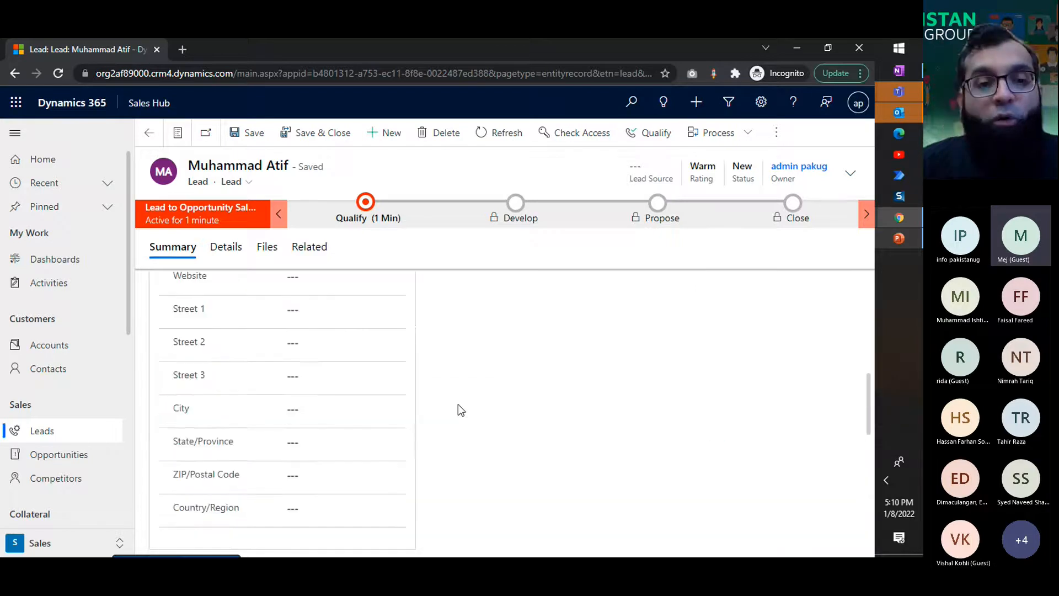
{"action": "scroll", "coordinate": [453, 401], "scroll_direction": "up", "scroll_amount": 3}
{"action": "scroll", "coordinate": [337, 343], "scroll_direction": "up", "scroll_amount": 3}
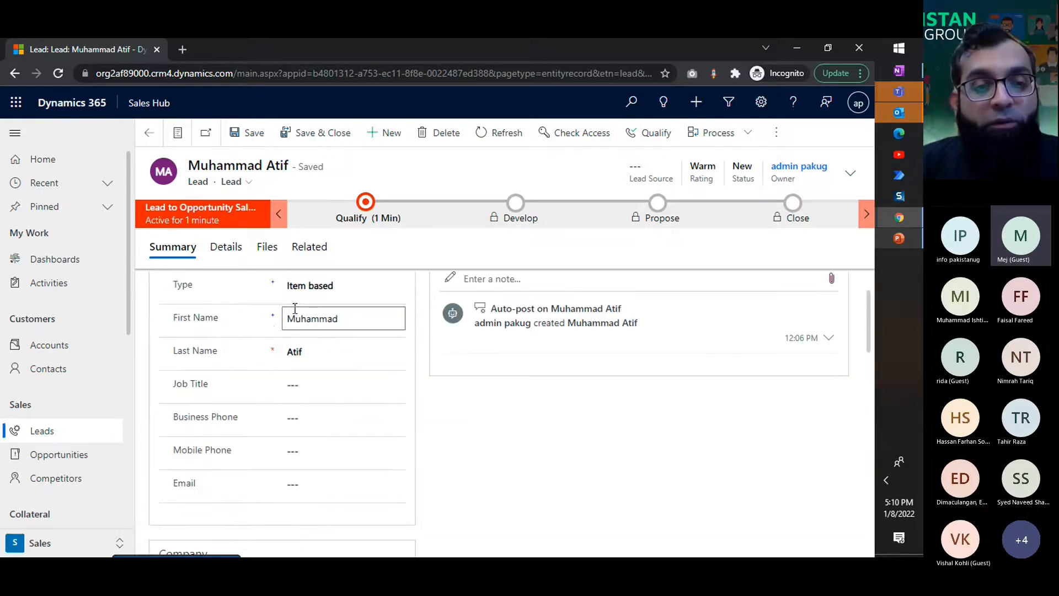
{"action": "scroll", "coordinate": [301, 355], "scroll_direction": "up", "scroll_amount": 1}
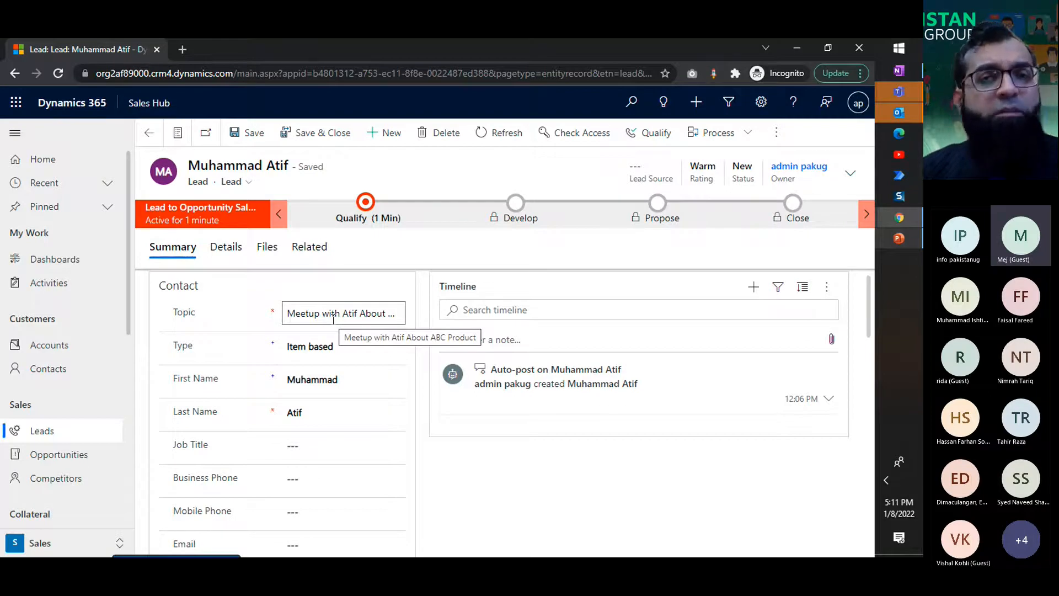
{"action": "scroll", "coordinate": [427, 416], "scroll_direction": "down", "scroll_amount": 3}
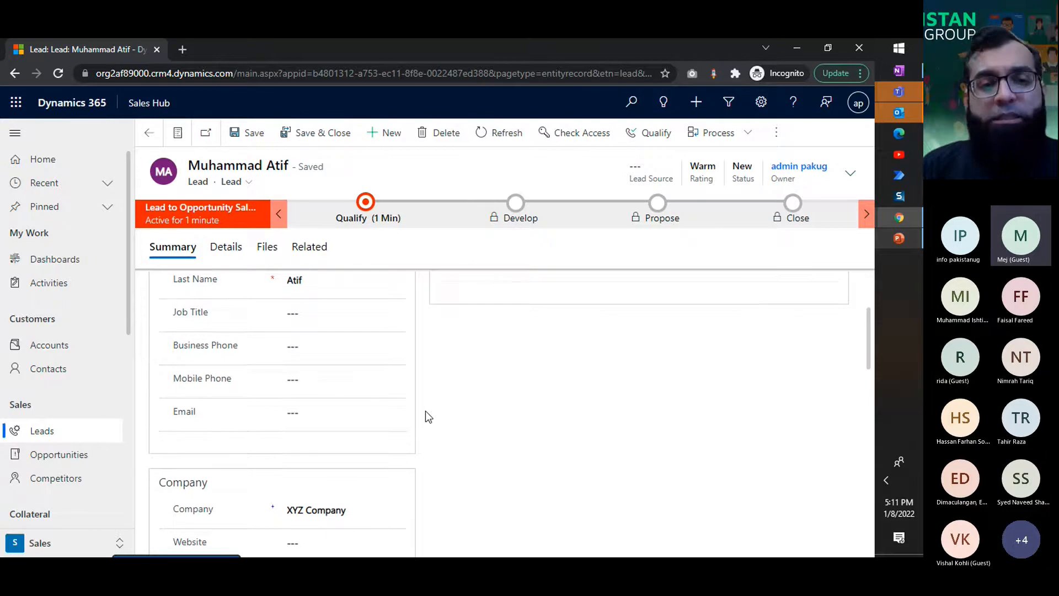
{"action": "scroll", "coordinate": [425, 414], "scroll_direction": "up", "scroll_amount": 3}
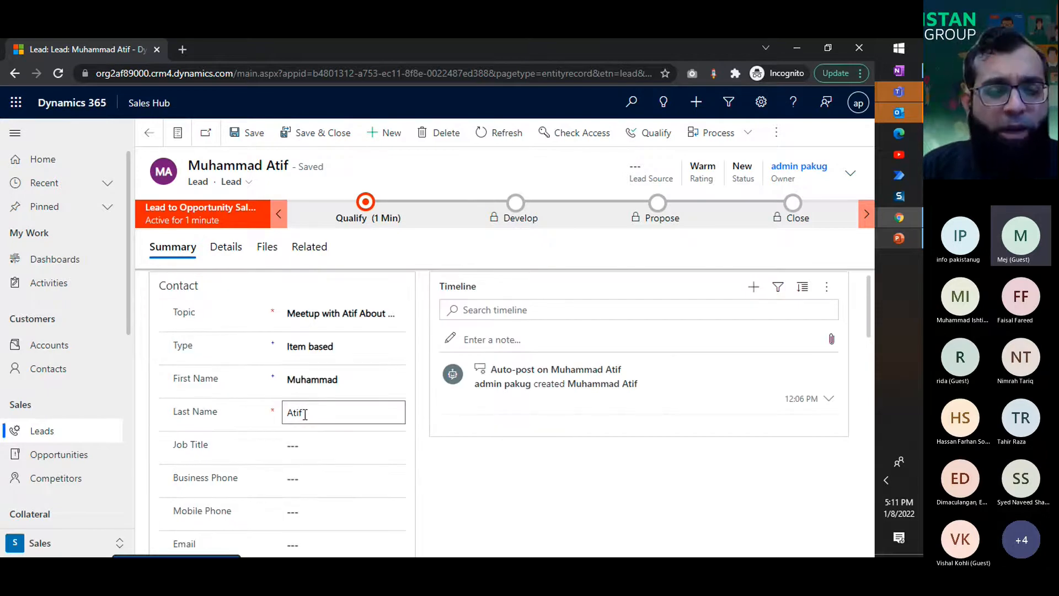
Step: Append "at Event" to the end of the lead's topic and save the lead
{"action": "left_click", "coordinate": [337, 318]}
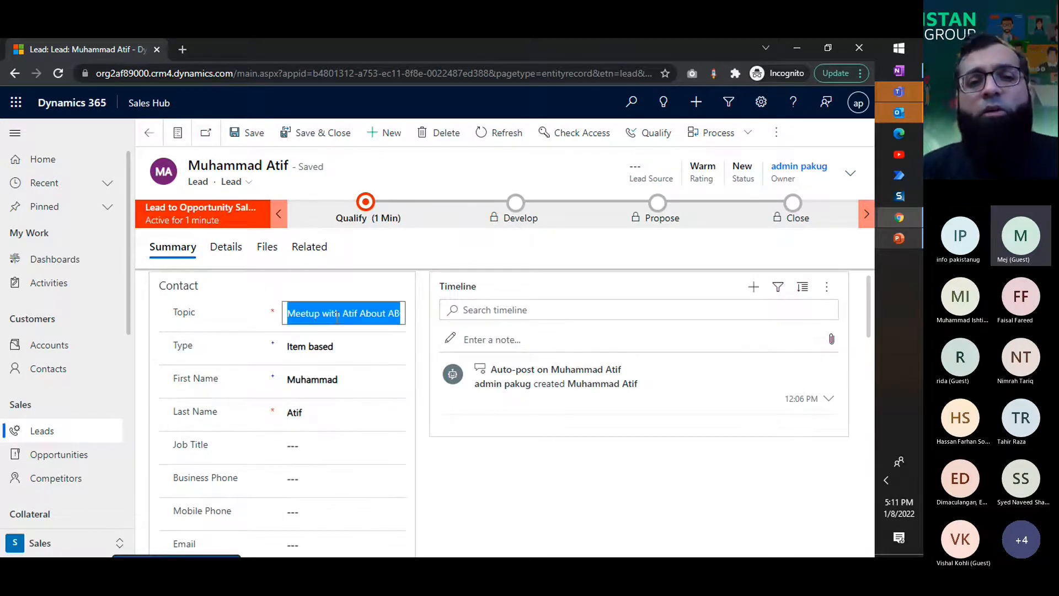
{"action": "key", "text": "End"}
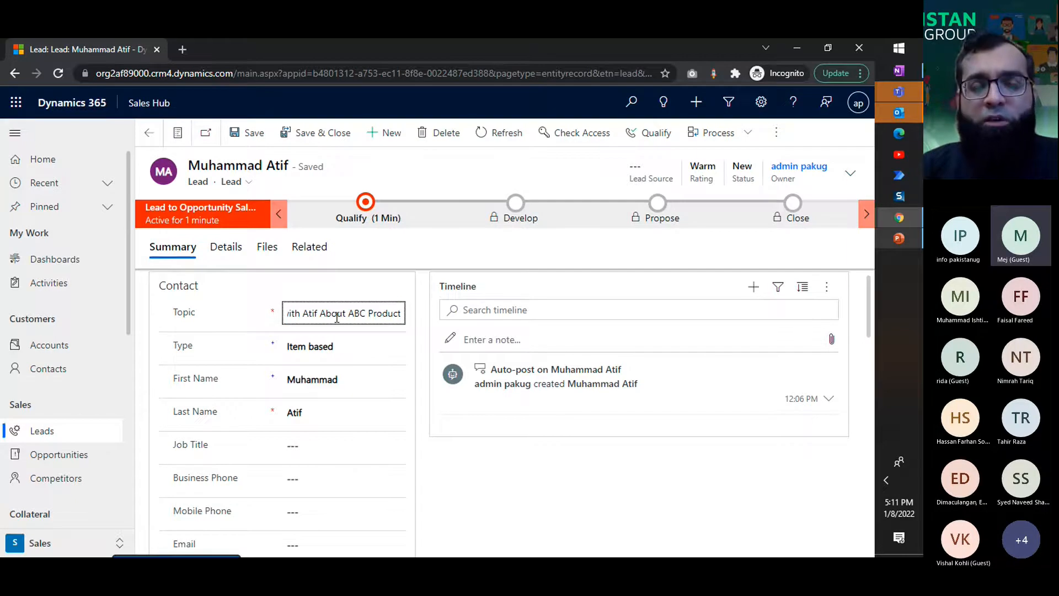
{"action": "type", "text": "at Event Gala"}
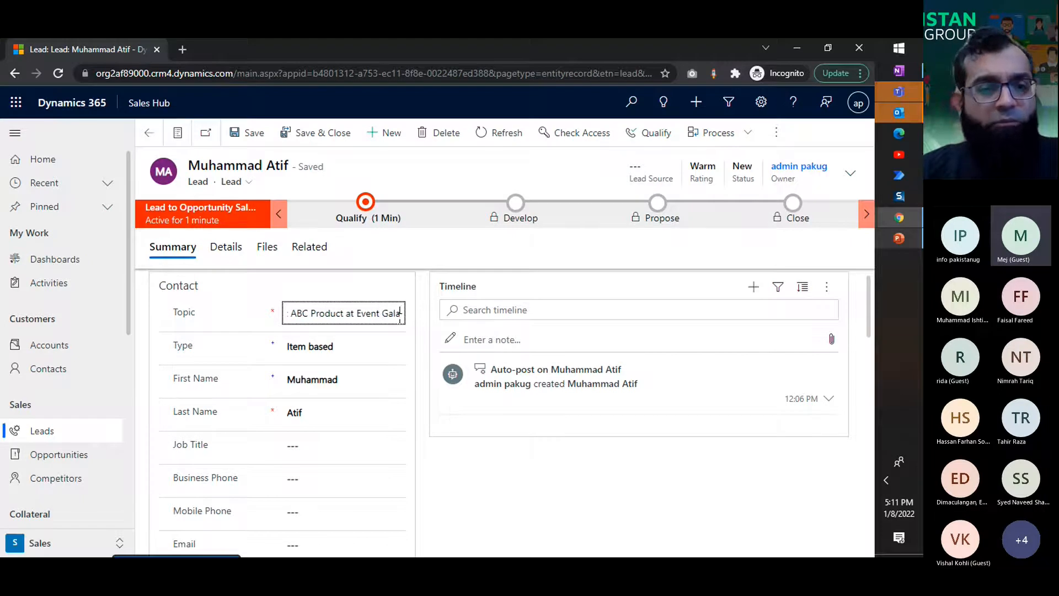
{"action": "key", "text": "BackSpace"}
{"action": "key", "text": "BackSpace"}
{"action": "key", "text": "BackSpace"}
{"action": "key", "text": "BackSpace"}
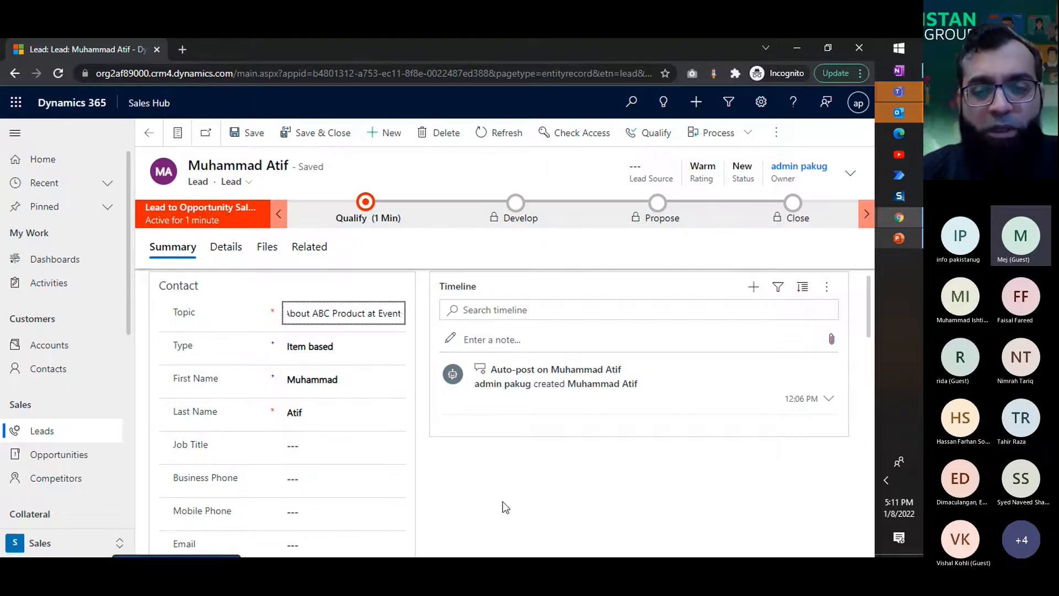
{"action": "key", "text": "ctrl+s"}
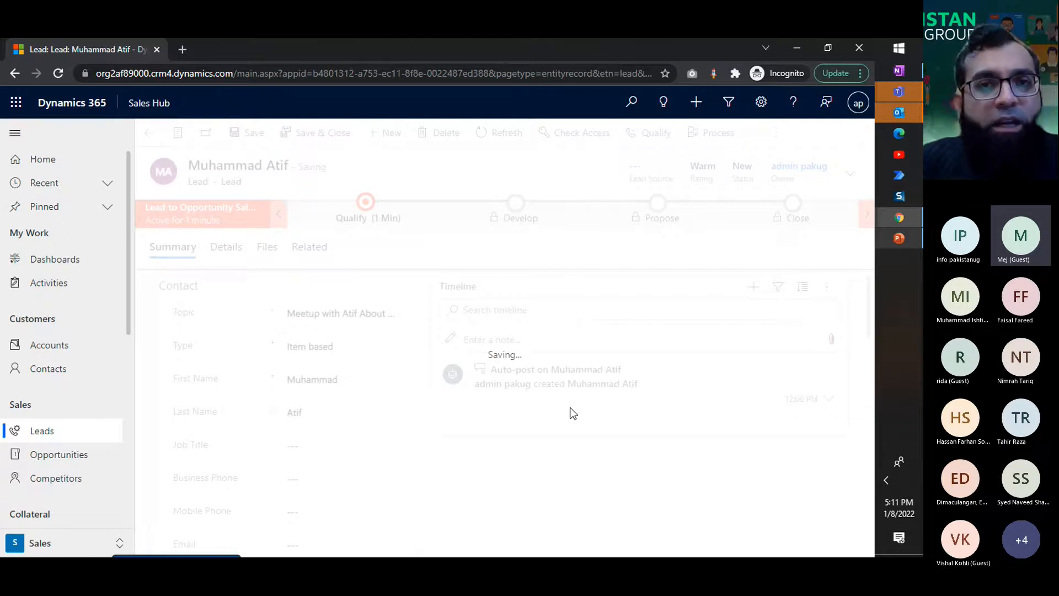
Step: Set the industry to Accounting in the lead's details
{"action": "scroll", "coordinate": [568, 412], "scroll_direction": "down", "scroll_amount": 10}
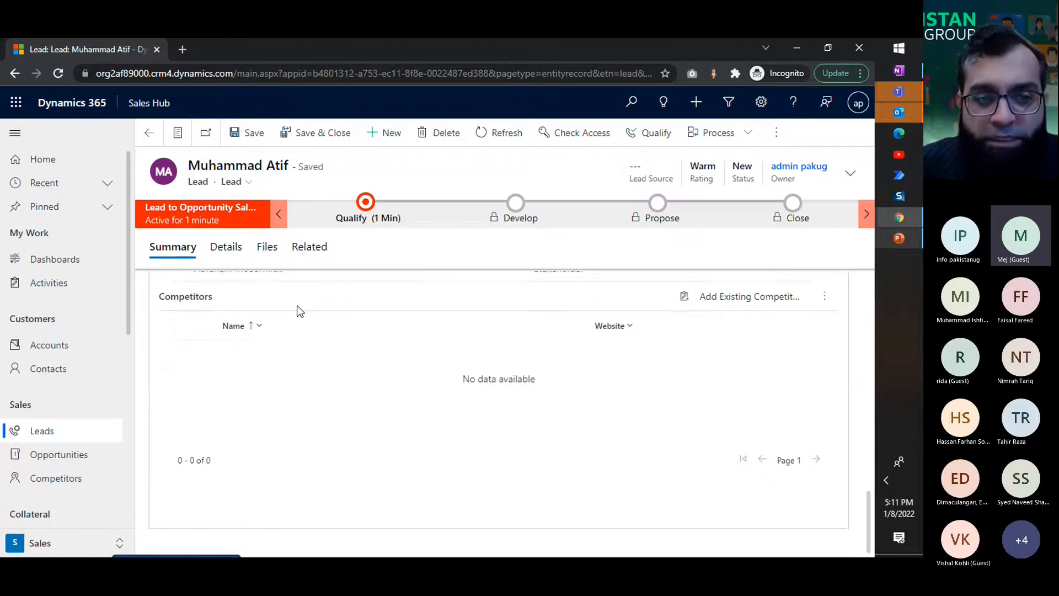
{"action": "scroll", "coordinate": [288, 333], "scroll_direction": "up", "scroll_amount": 1}
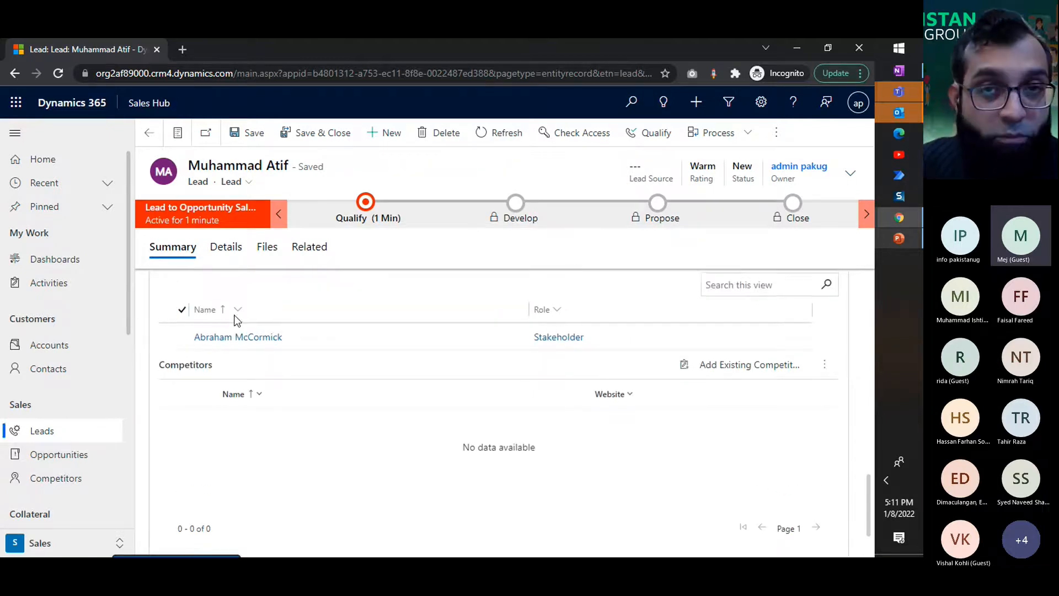
{"action": "scroll", "coordinate": [238, 318], "scroll_direction": "up", "scroll_amount": 1}
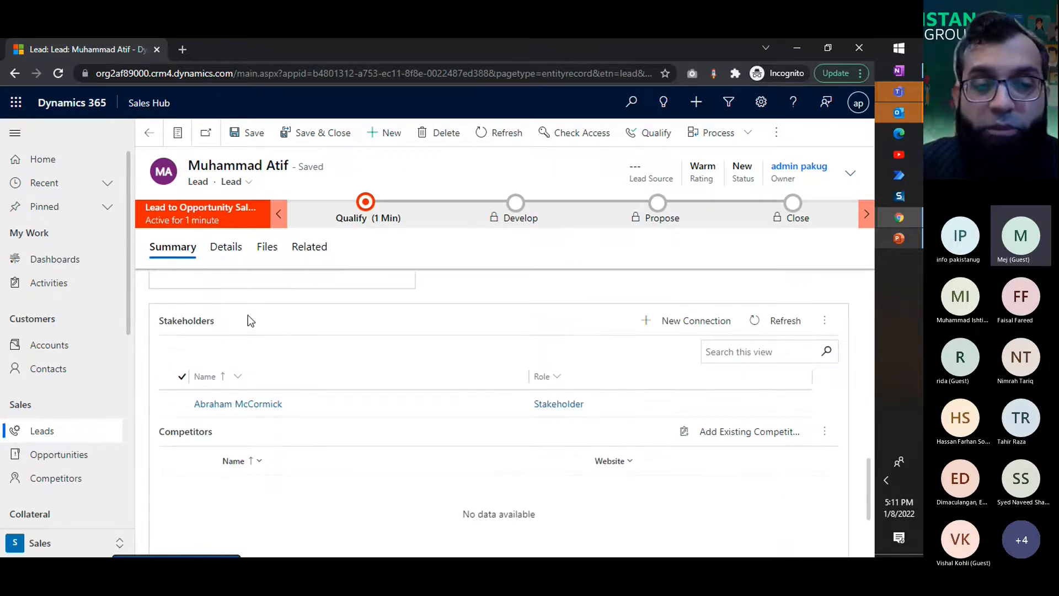
{"action": "left_click", "coordinate": [236, 259]}
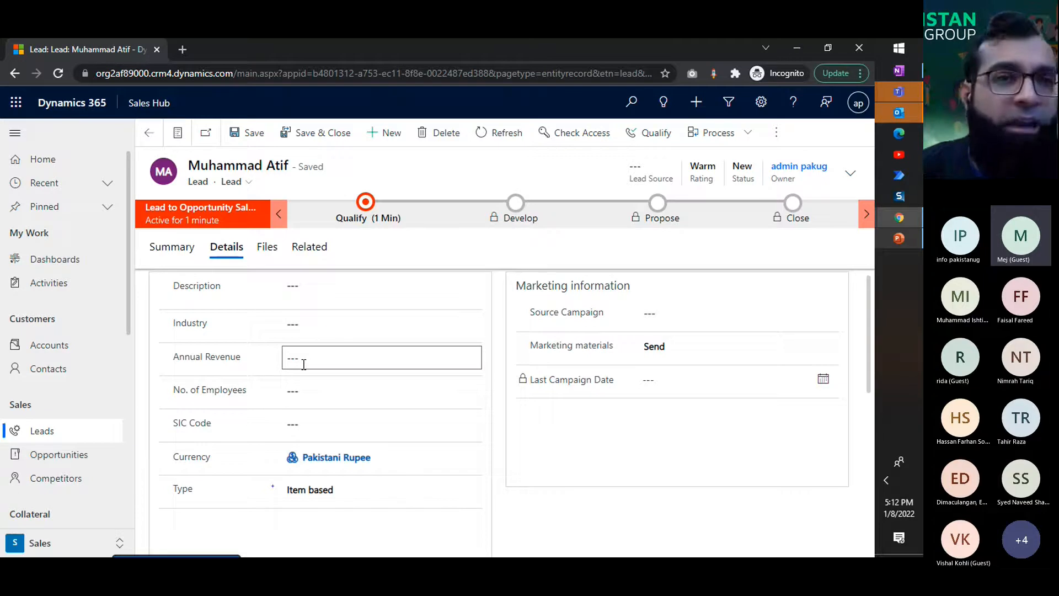
{"action": "left_click", "coordinate": [361, 331]}
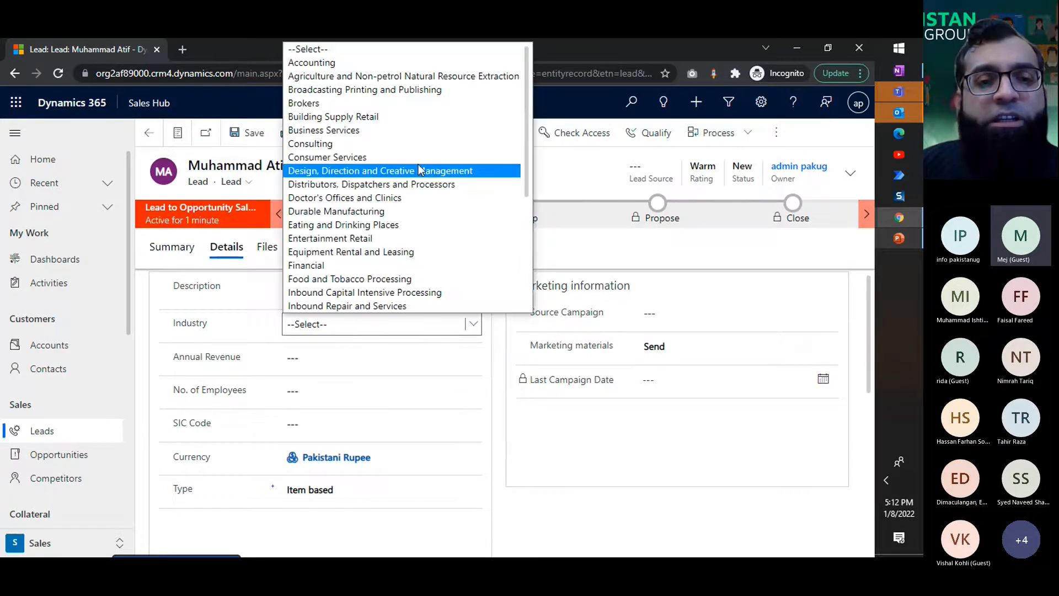
{"action": "left_click", "coordinate": [400, 64]}
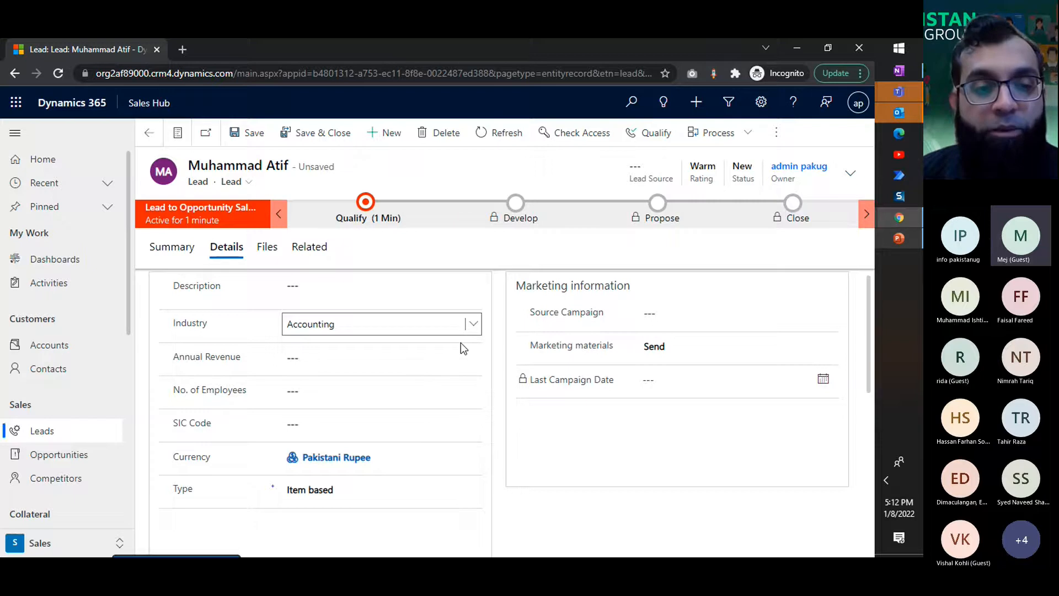
Step: Enter 45000 as the lead's annual revenue
{"action": "left_click", "coordinate": [407, 361]}
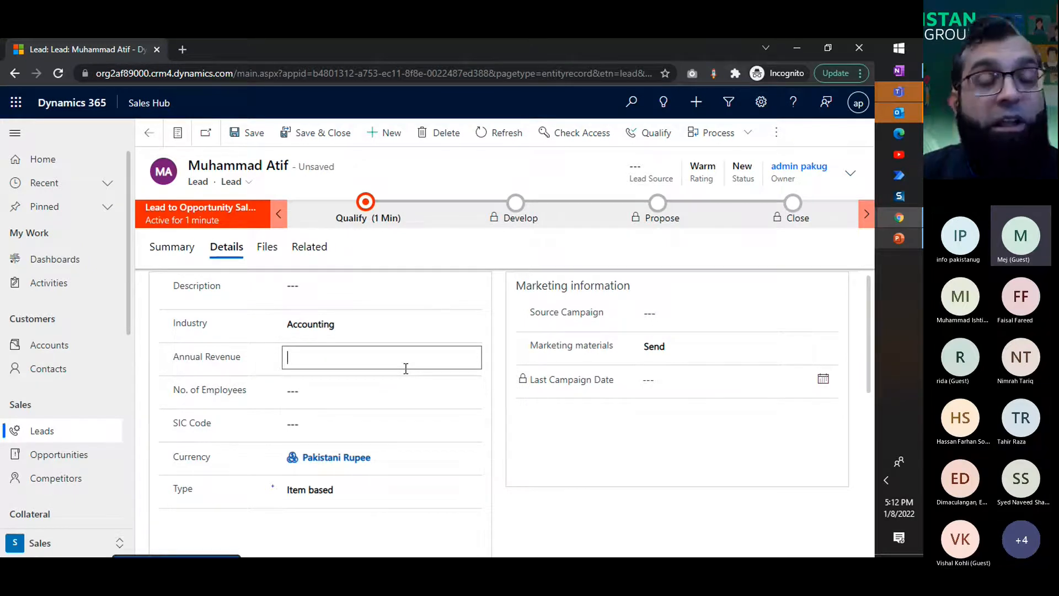
{"action": "type", "text": "45000"}
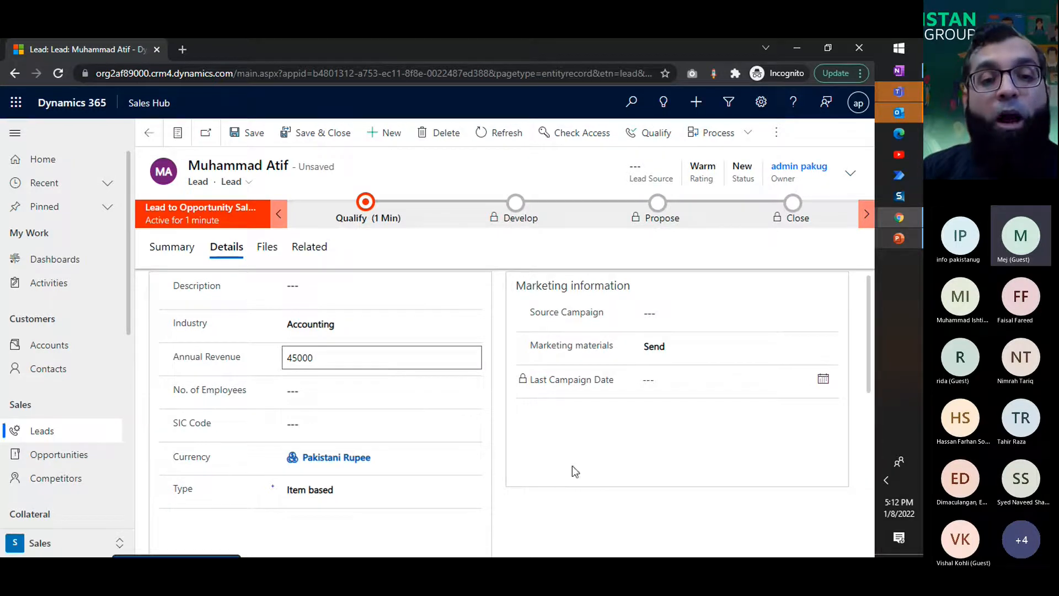
{"action": "left_click", "coordinate": [572, 466]}
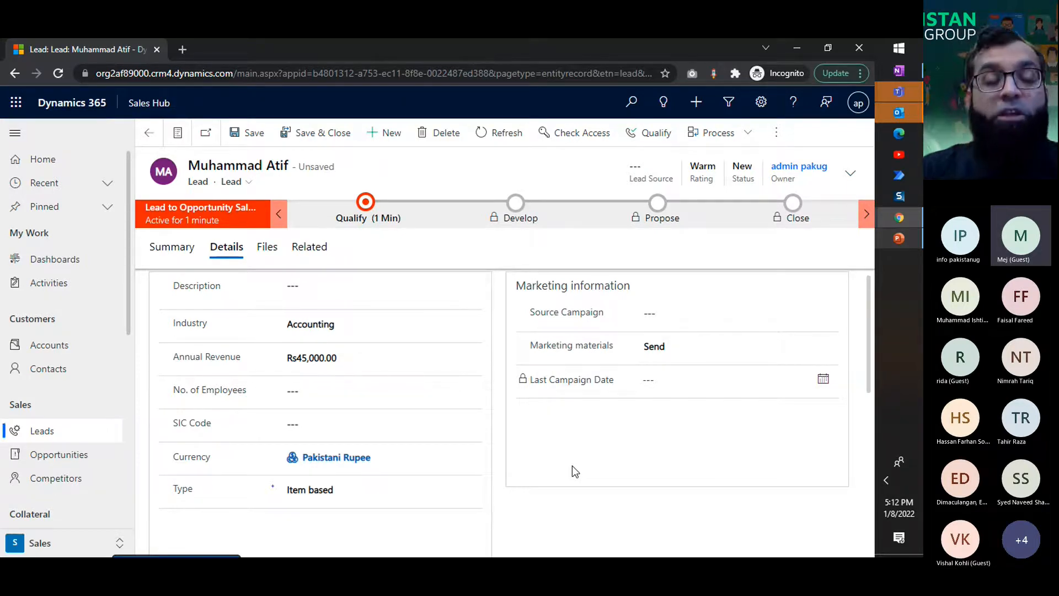
{"action": "left_click", "coordinate": [318, 386]}
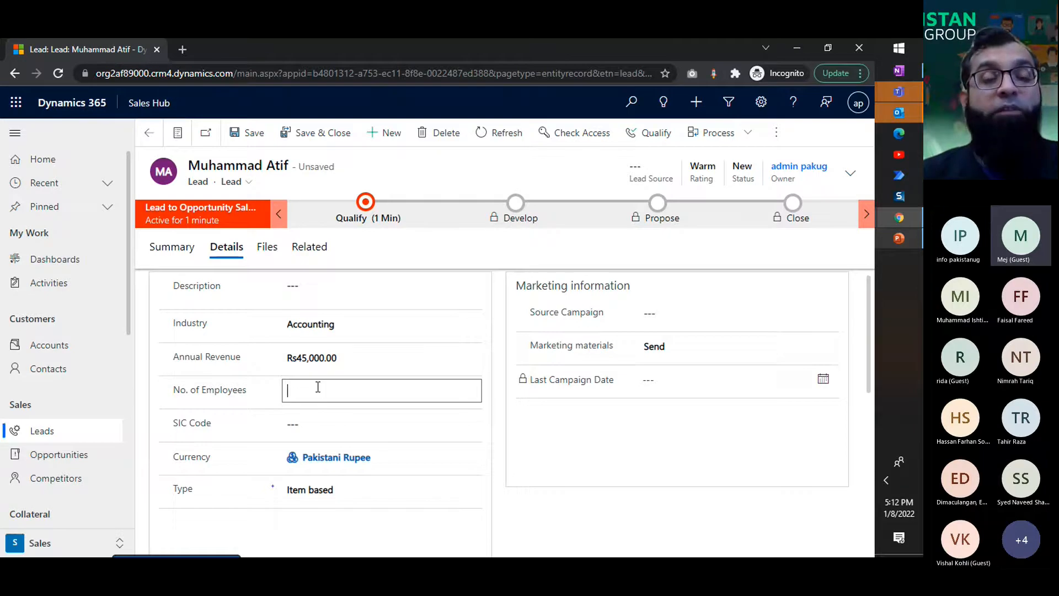
{"action": "left_click", "coordinate": [378, 417]}
{"action": "left_click", "coordinate": [506, 466]}
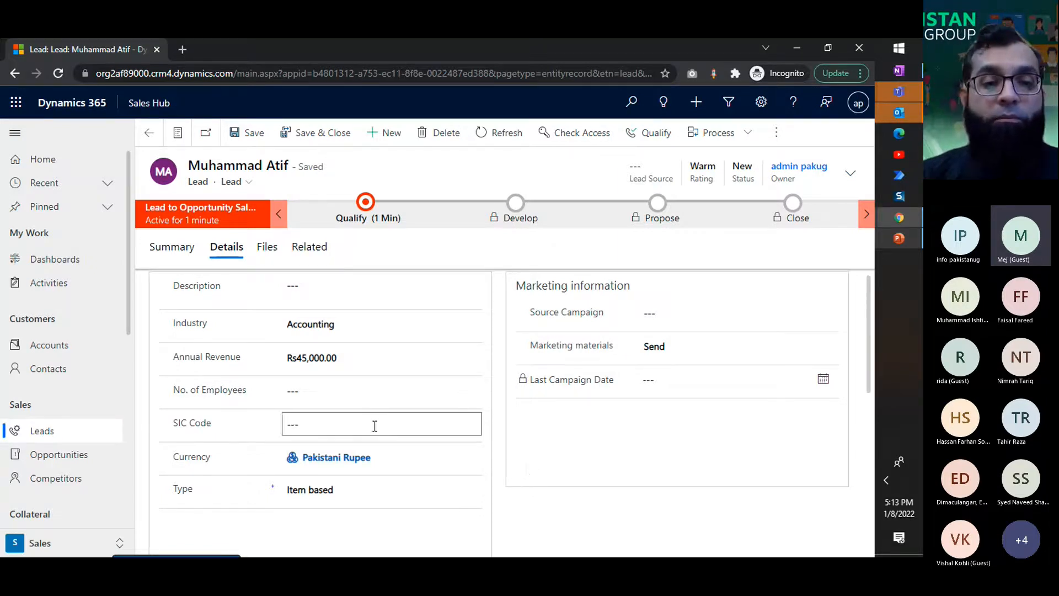
Step: Clear the lead's currency and browse the available currencies
{"action": "left_click", "coordinate": [386, 457]}
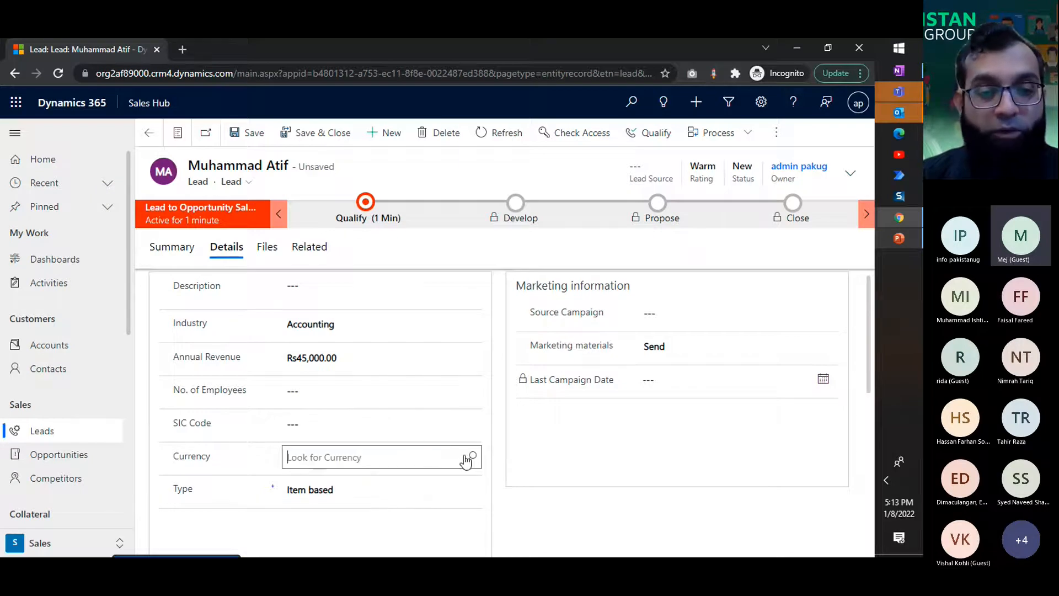
{"action": "left_click", "coordinate": [433, 461]}
{"action": "scroll", "coordinate": [436, 470], "scroll_direction": "down", "scroll_amount": 3}
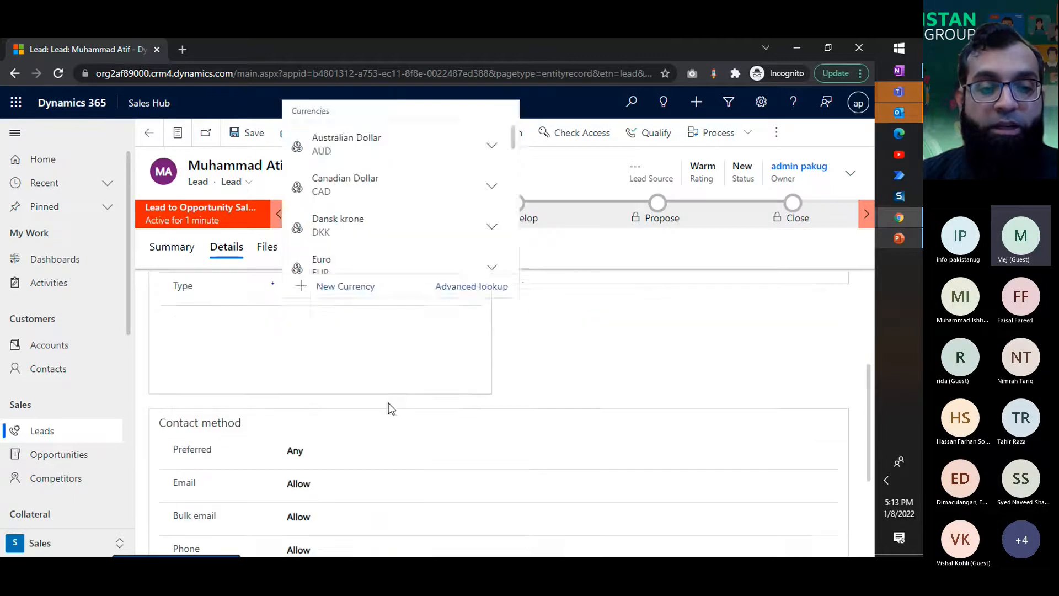
{"action": "scroll", "coordinate": [585, 396], "scroll_direction": "up", "scroll_amount": 2}
Step: Search the lead's currency lookup for USD
{"action": "type", "text": "SD"}
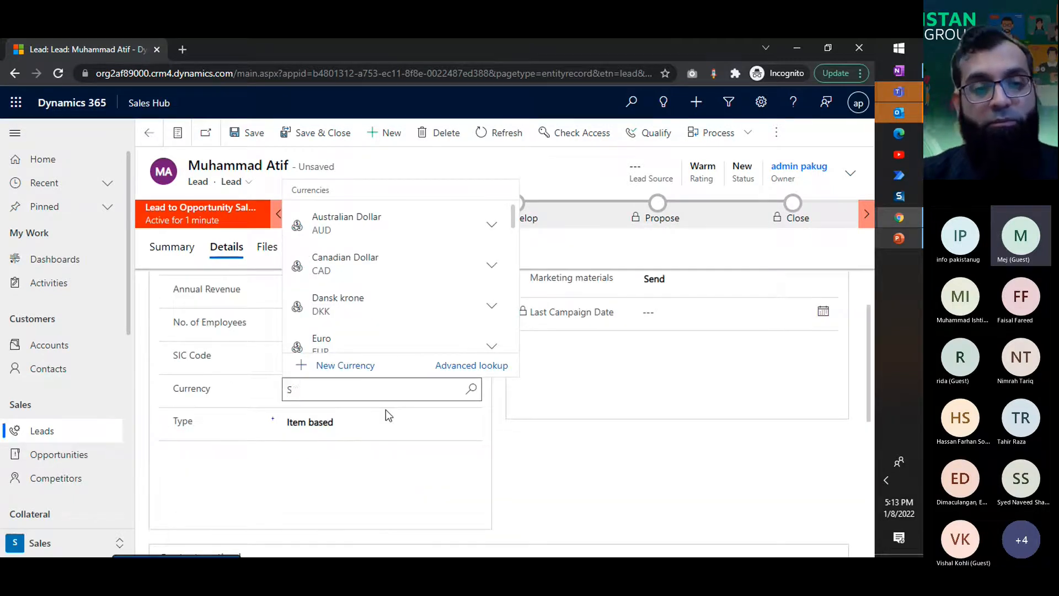
{"action": "key", "text": "BackSpace"}
{"action": "key", "text": "BackSpace"}
{"action": "type", "text": "USD"}
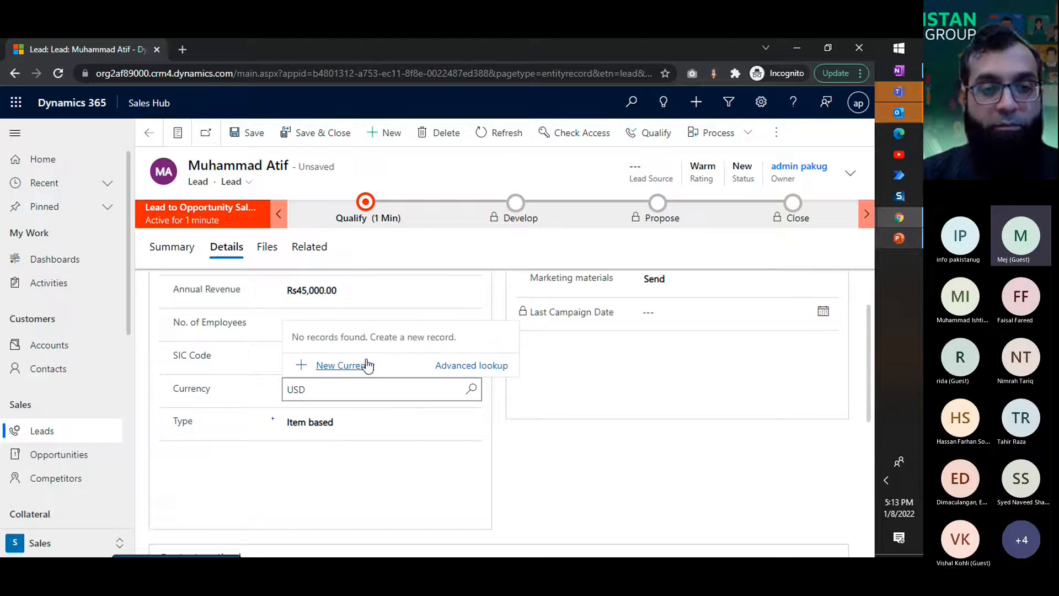
{"action": "key", "text": "BackSpace"}
{"action": "key", "text": "BackSpace"}
{"action": "key", "text": "BackSpace"}
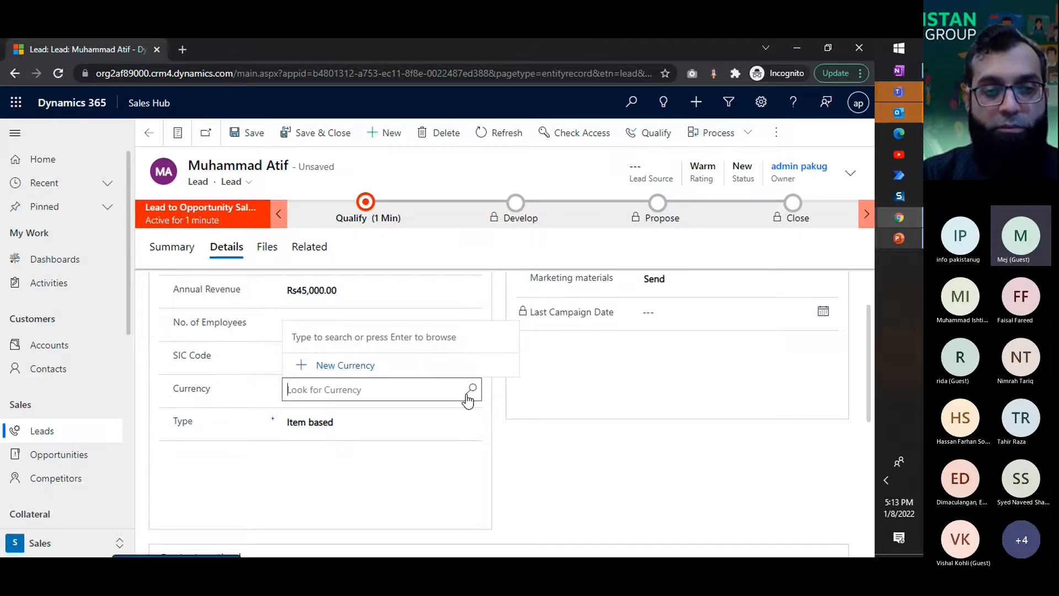
{"action": "type", "text": "U"}
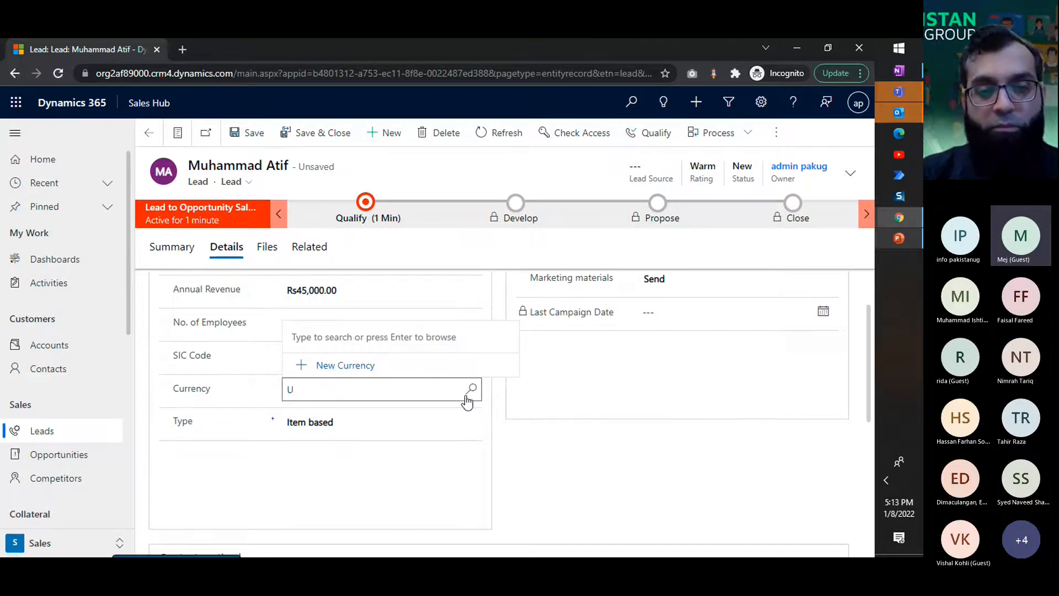
{"action": "key", "text": "BackSpace"}
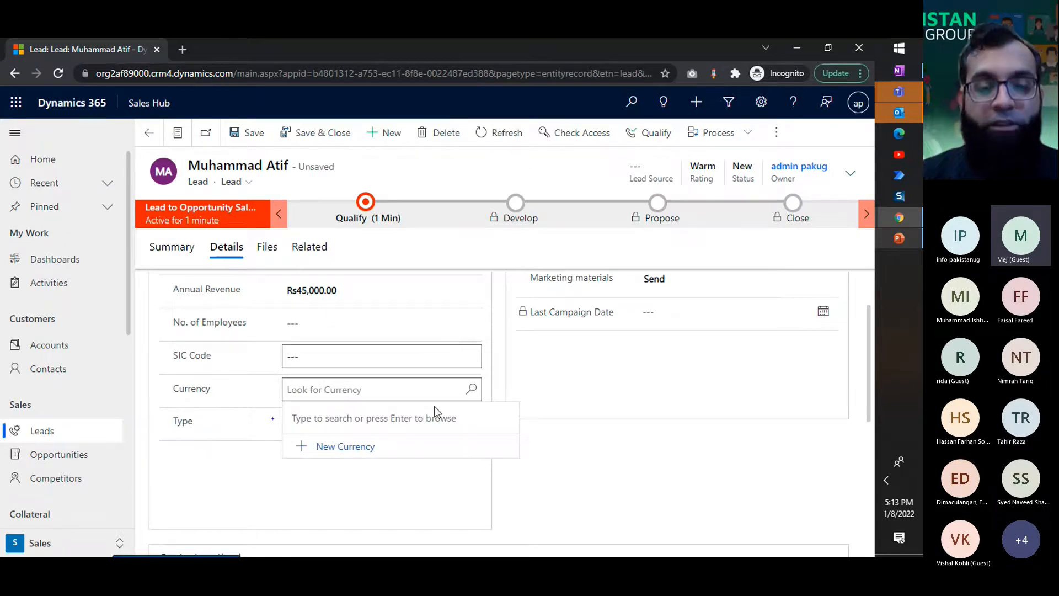
Step: Set the lead's currency to Euro and save the lead
{"action": "left_click", "coordinate": [475, 395]}
{"action": "left_click", "coordinate": [472, 390]}
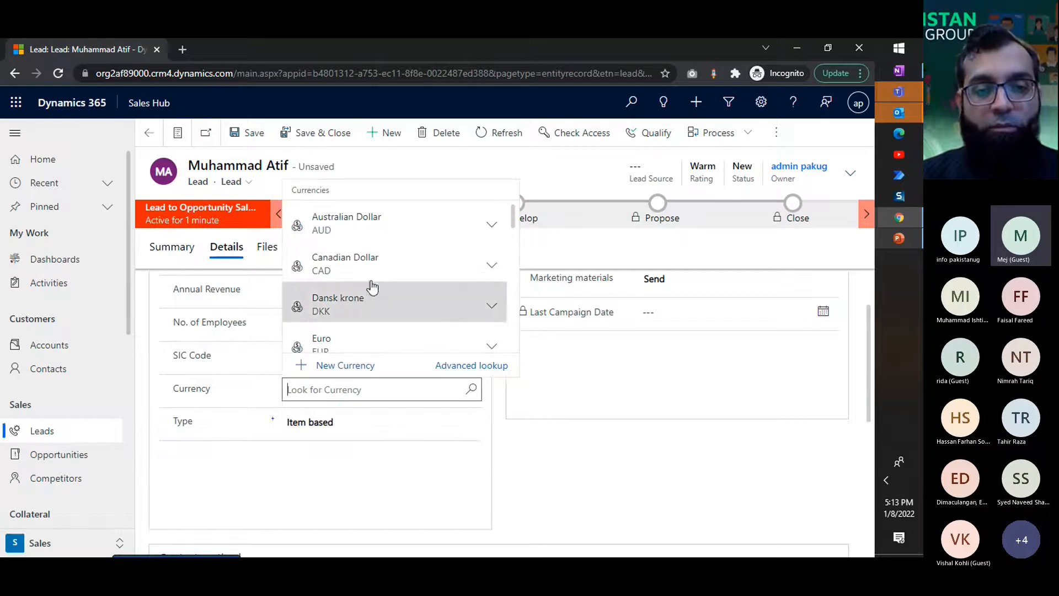
{"action": "left_click", "coordinate": [372, 345]}
{"action": "scroll", "coordinate": [557, 455], "scroll_direction": "down", "scroll_amount": 2}
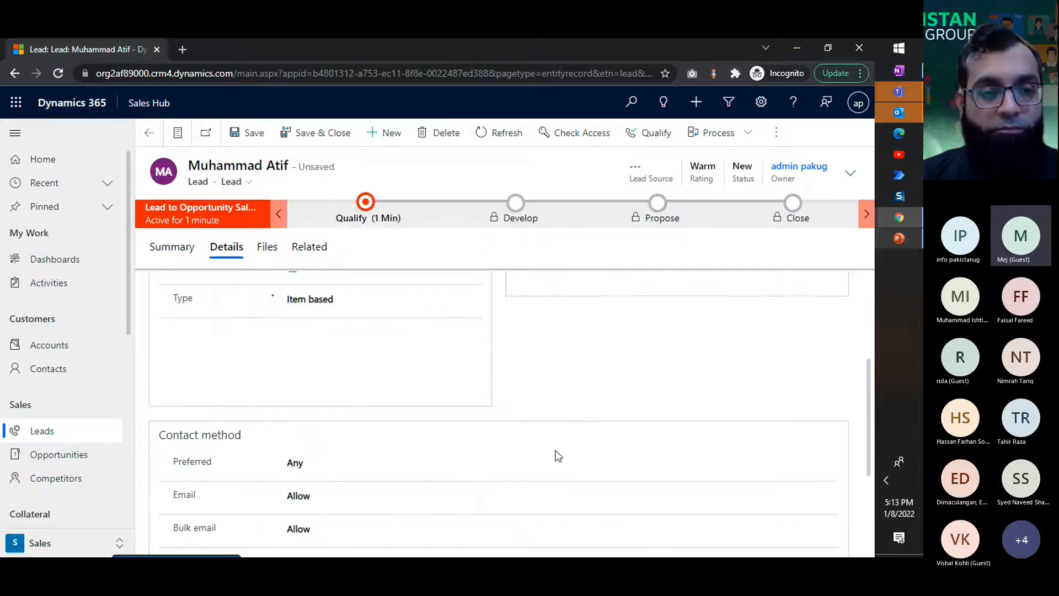
{"action": "left_click", "coordinate": [313, 292]}
{"action": "left_click", "coordinate": [528, 366]}
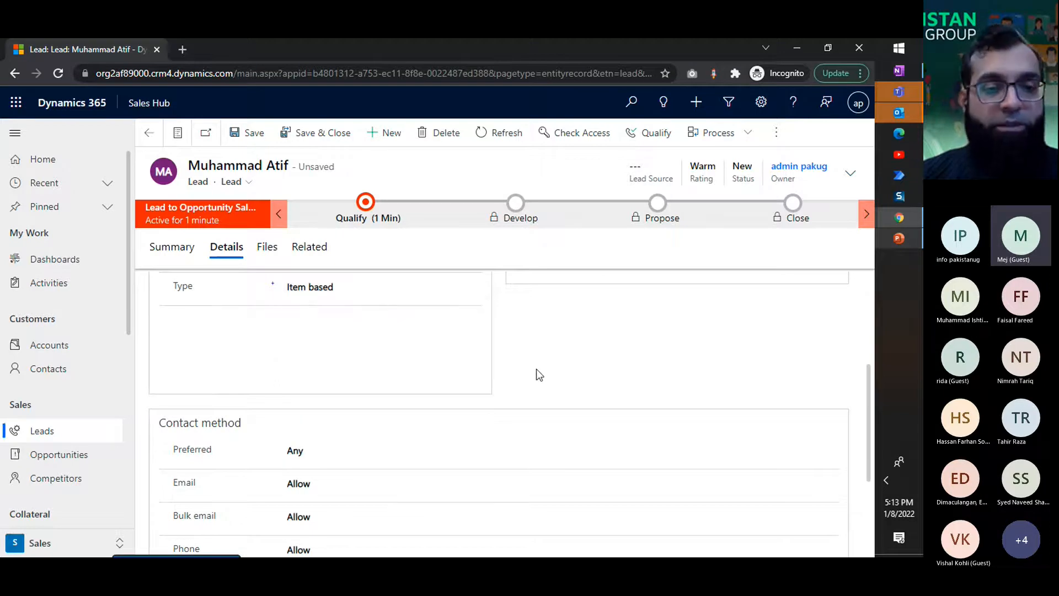
{"action": "scroll", "coordinate": [505, 378], "scroll_direction": "down", "scroll_amount": 3}
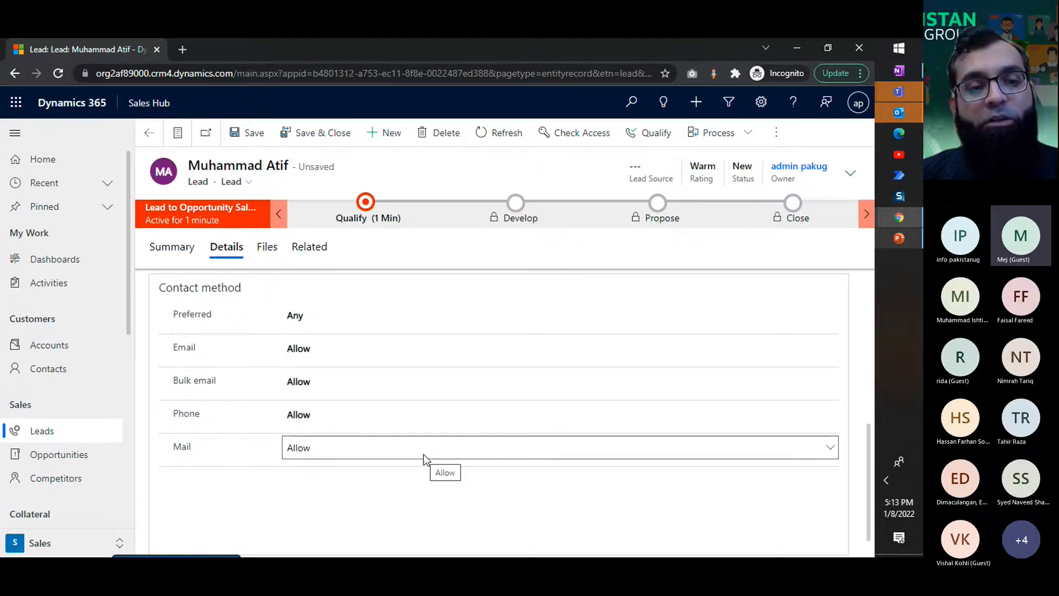
{"action": "key", "text": "ctrl+s"}
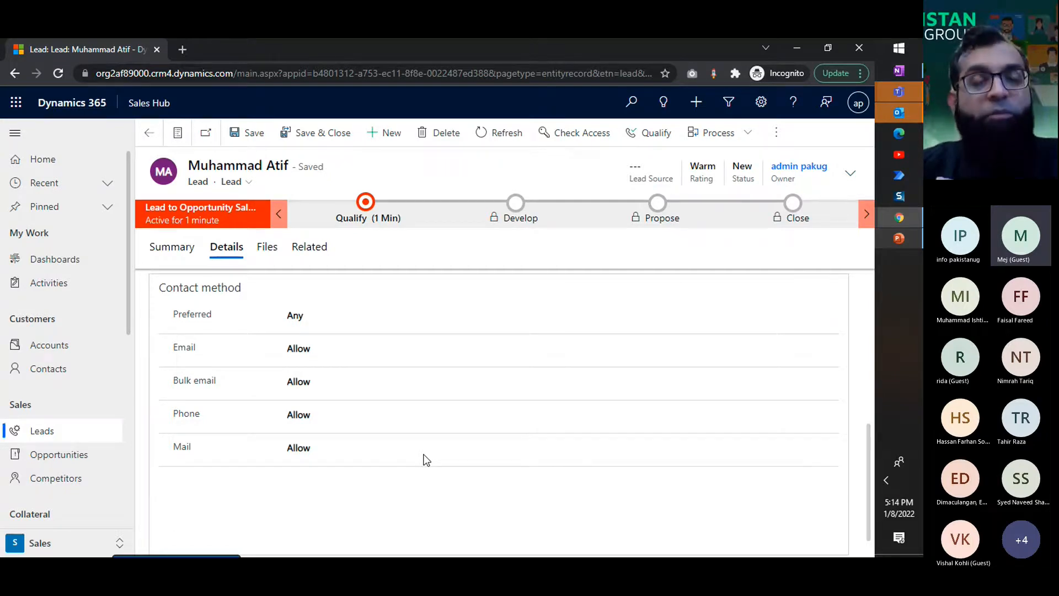
Step: Set the bulk email, phone and mail contact permissions to Do Not Allow
{"action": "left_click", "coordinate": [327, 386]}
{"action": "left_click", "coordinate": [329, 412]}
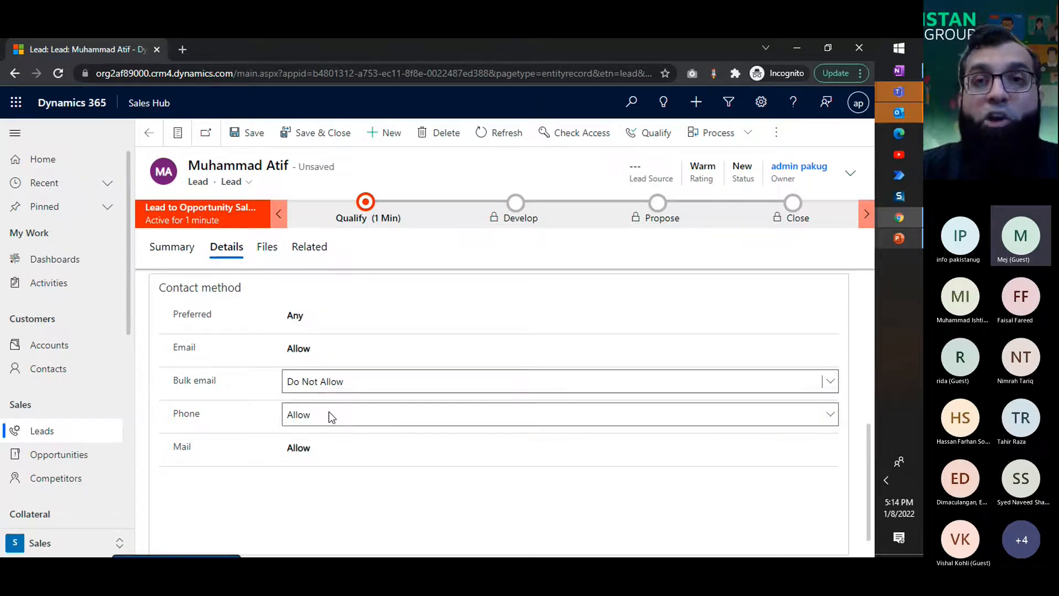
{"action": "left_click", "coordinate": [328, 414]}
{"action": "left_click", "coordinate": [326, 445]}
{"action": "left_click", "coordinate": [326, 447]}
{"action": "left_click", "coordinate": [323, 478]}
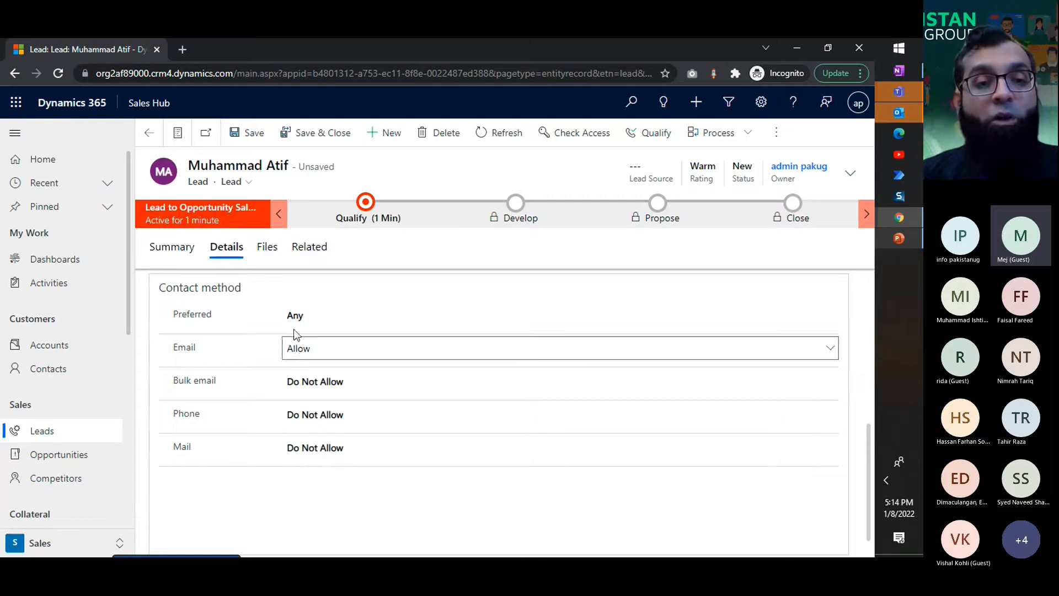
Step: Set the lead's preferred contact method to Email and save the lead
{"action": "left_click", "coordinate": [307, 317]}
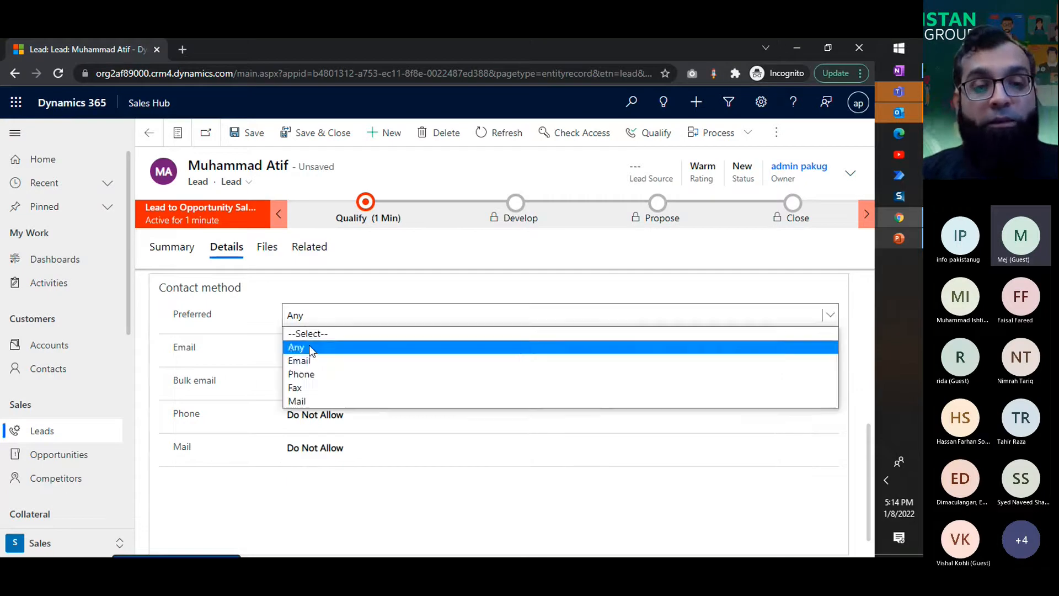
{"action": "left_click", "coordinate": [312, 375]}
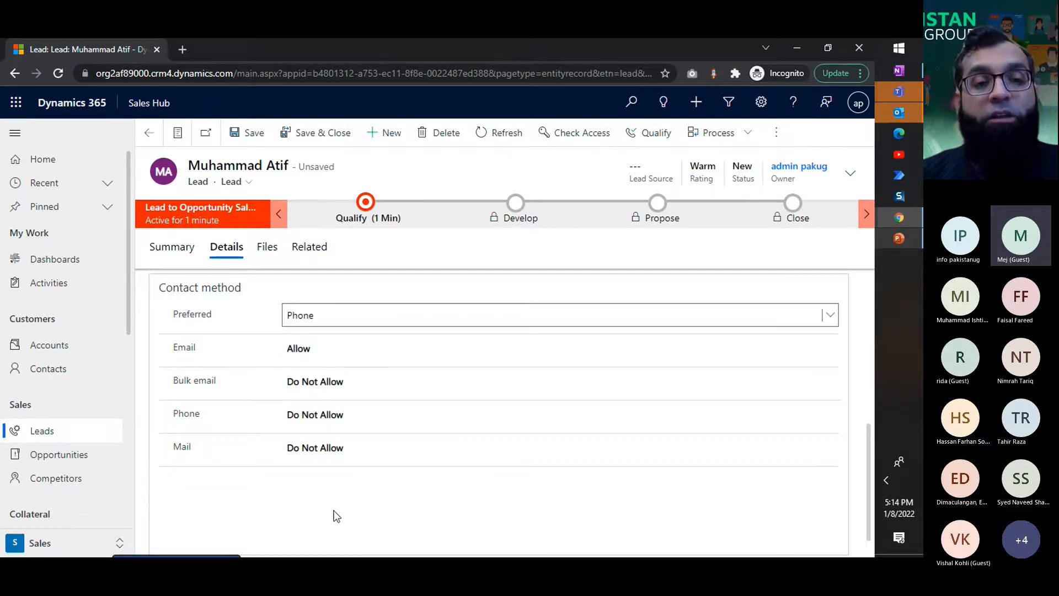
{"action": "left_click", "coordinate": [322, 316]}
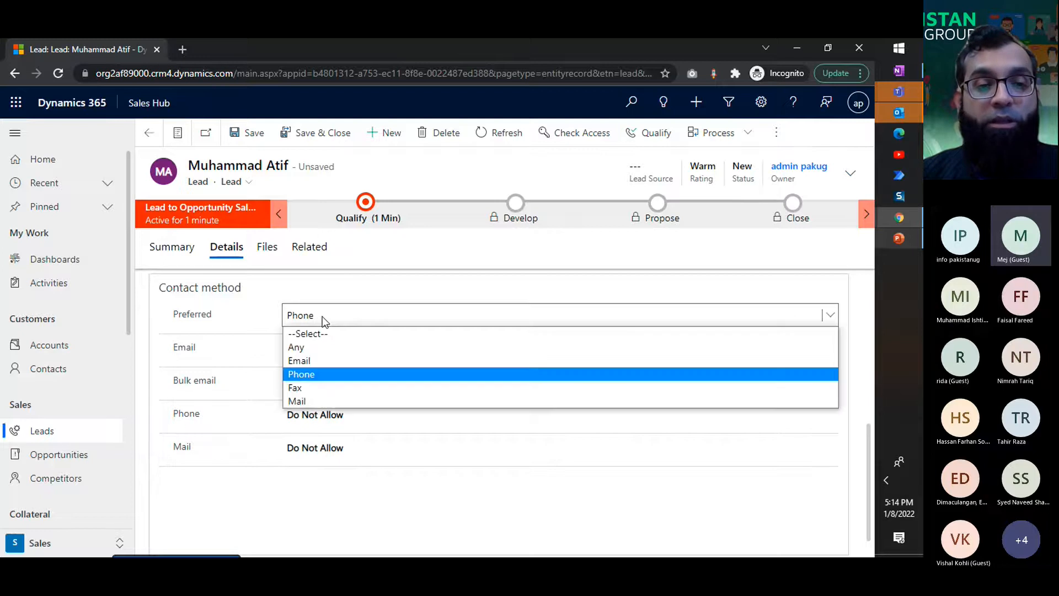
{"action": "left_click", "coordinate": [319, 359]}
{"action": "key", "text": "ctrl+s"}
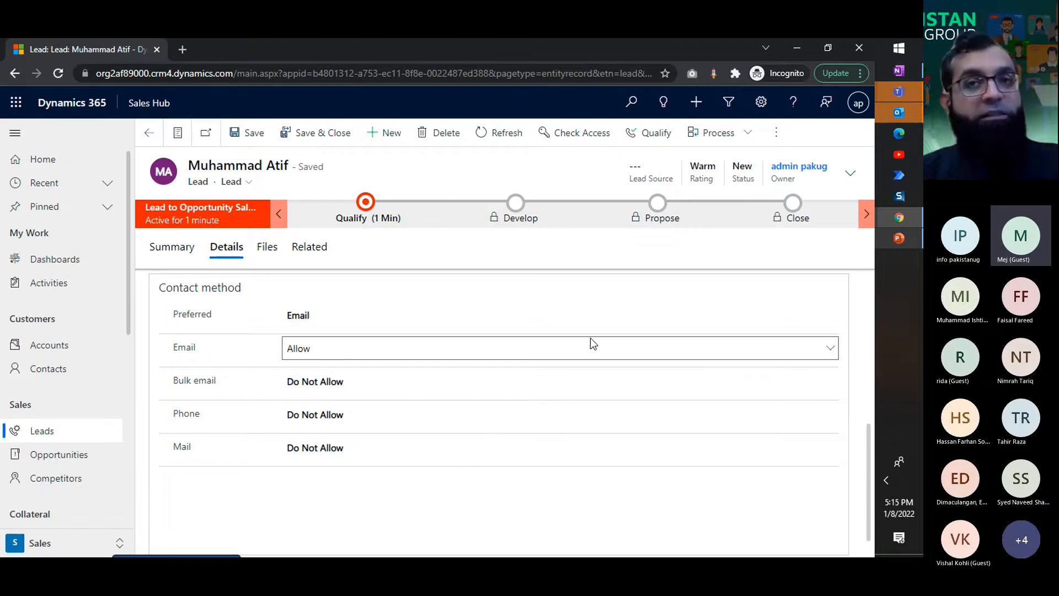
Step: Set the lead source to Seminar in the lead's header details
{"action": "scroll", "coordinate": [594, 343], "scroll_direction": "up", "scroll_amount": 5}
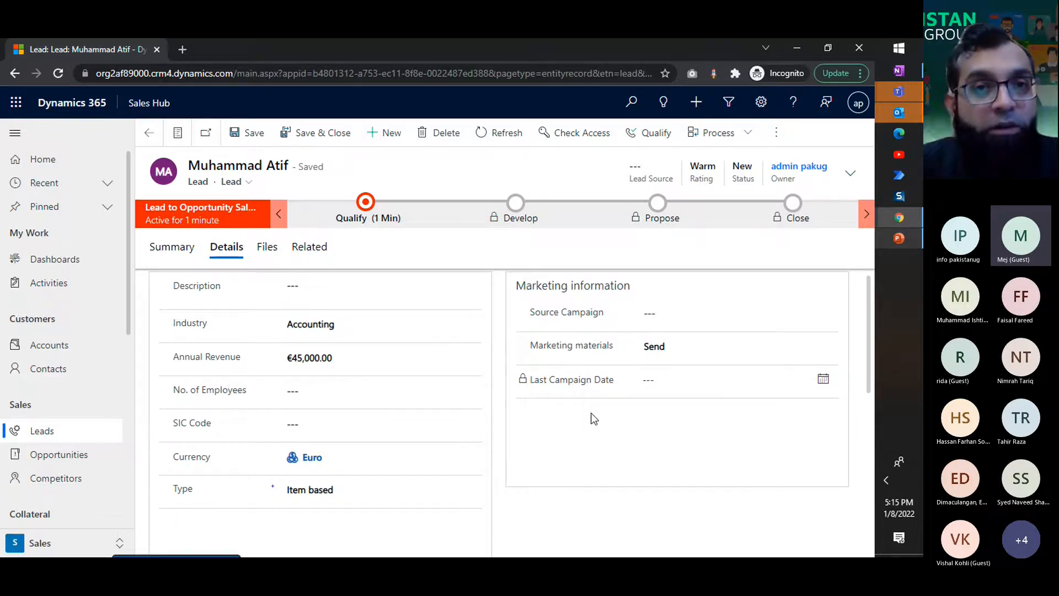
{"action": "left_click", "coordinate": [653, 318]}
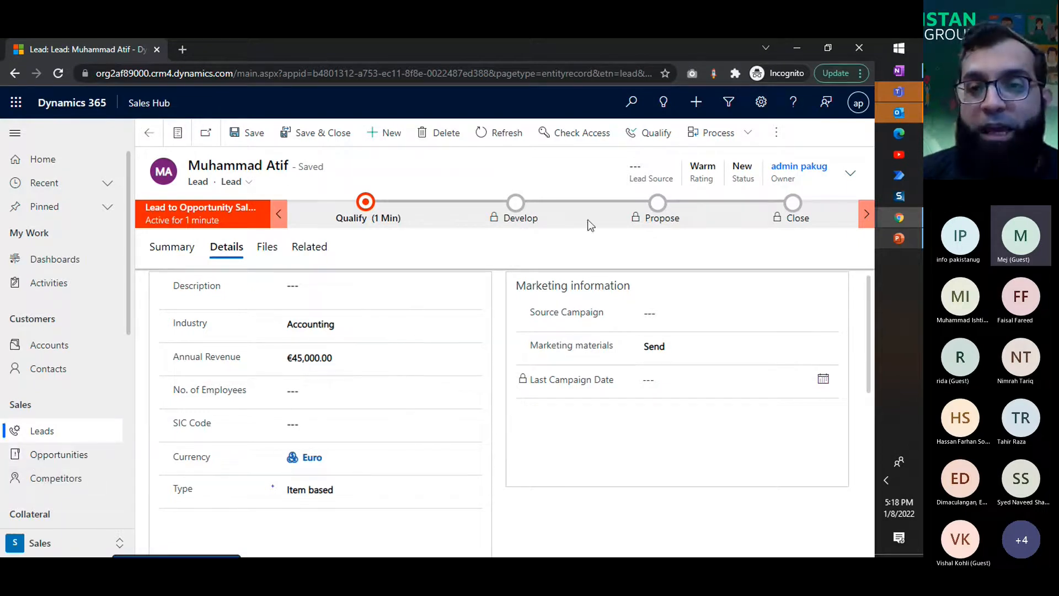
{"action": "left_click", "coordinate": [850, 172]}
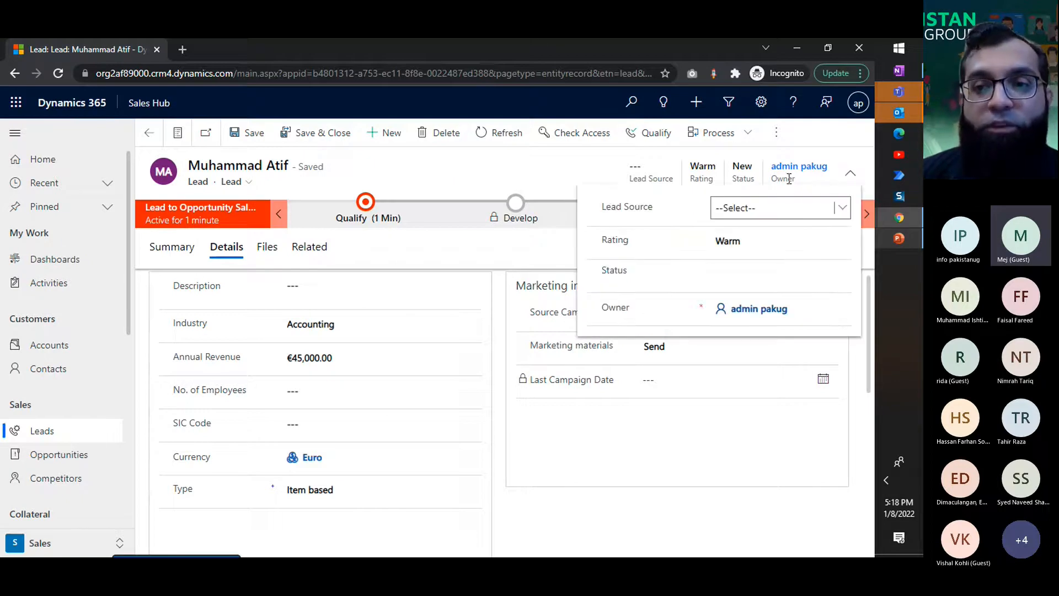
{"action": "left_click", "coordinate": [773, 213]}
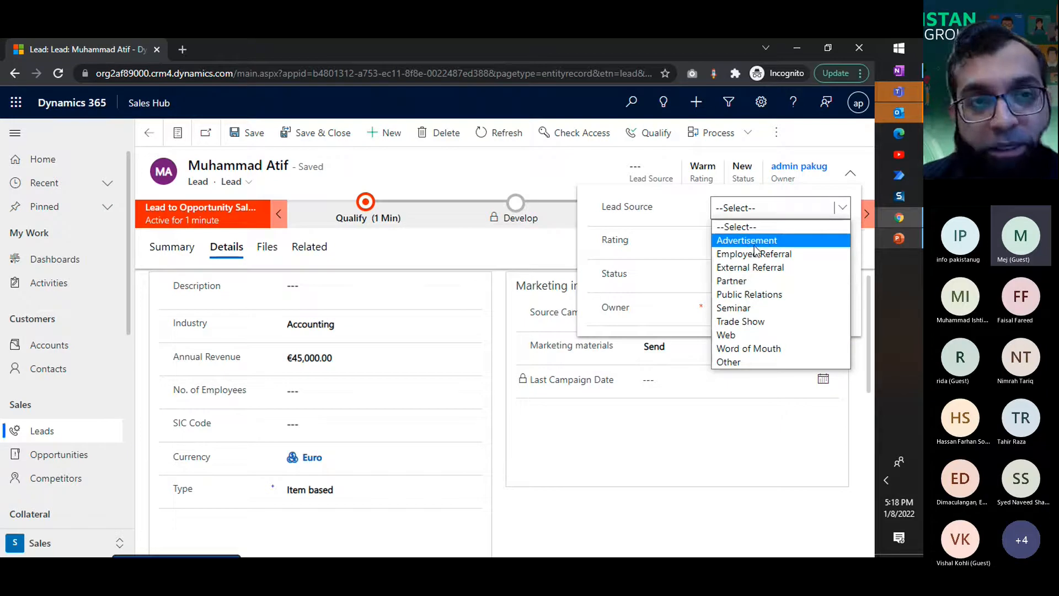
{"action": "left_click", "coordinate": [764, 308]}
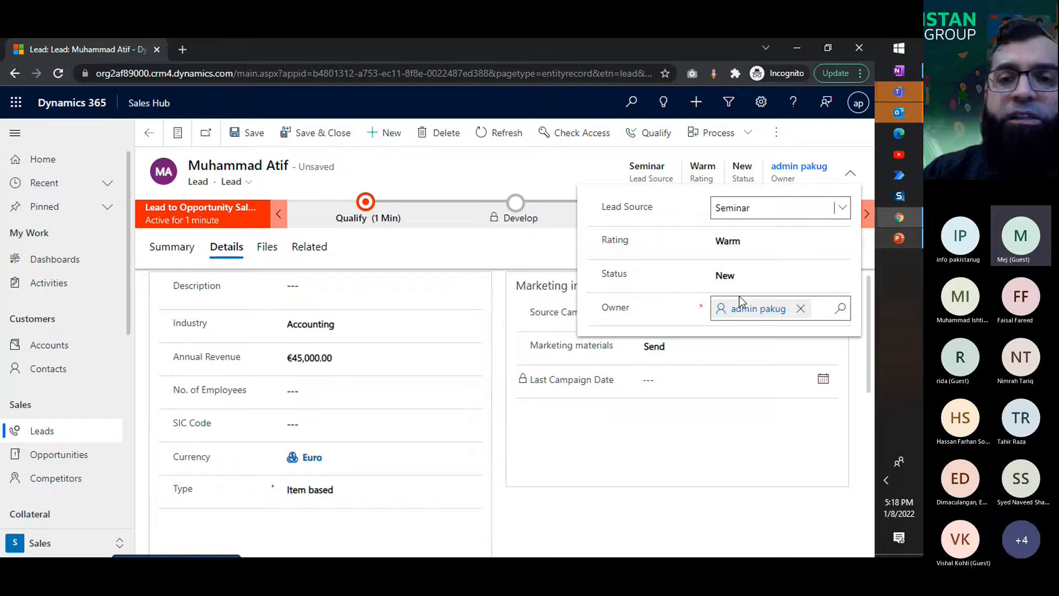
{"action": "left_click", "coordinate": [545, 158]}
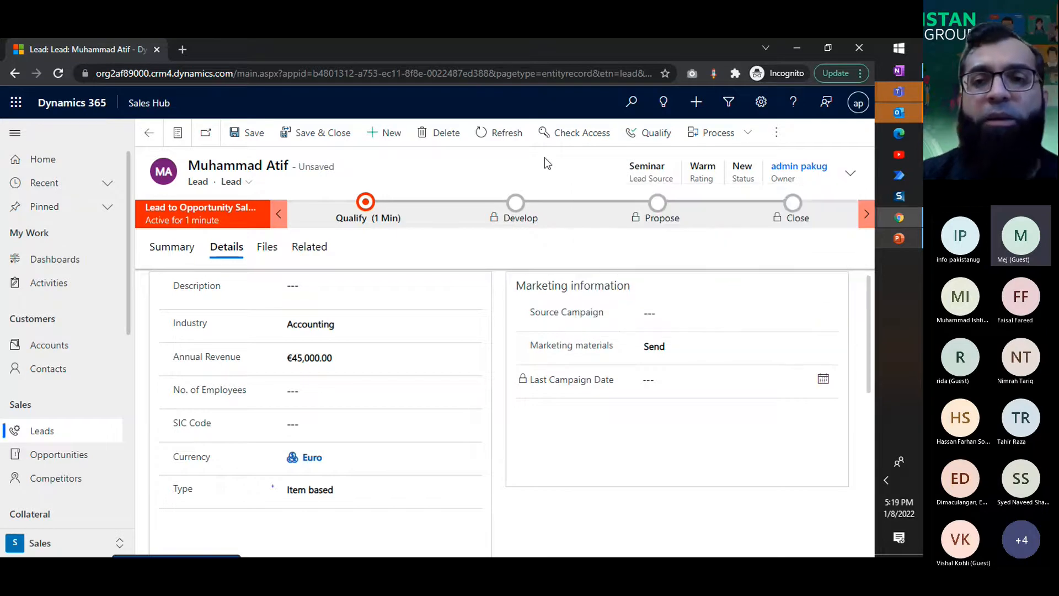
Step: Change the lead source to Web
{"action": "left_click", "coordinate": [846, 182]}
{"action": "left_click", "coordinate": [778, 207]}
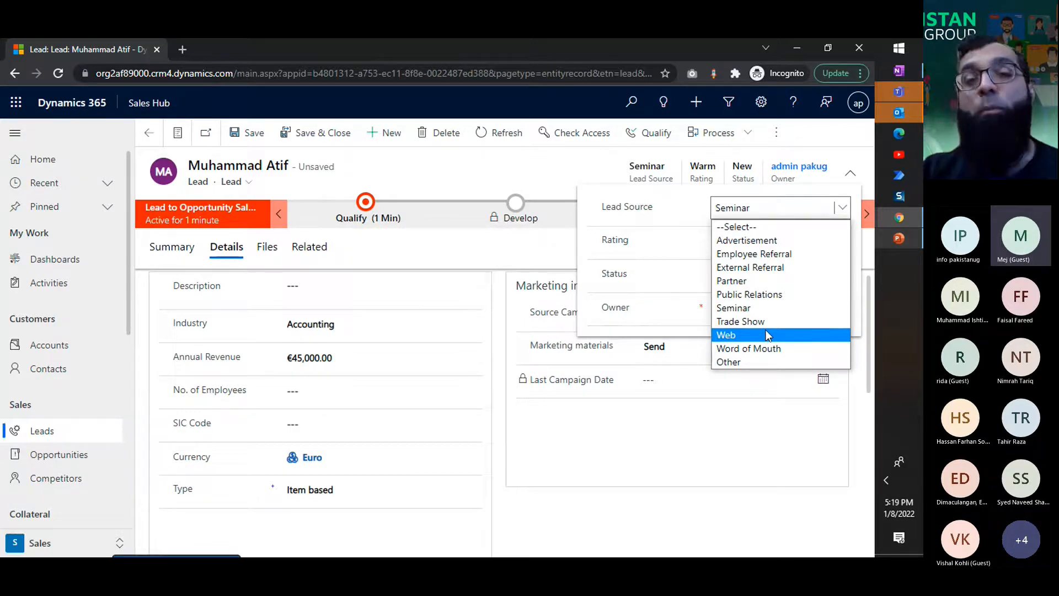
{"action": "left_click", "coordinate": [766, 334]}
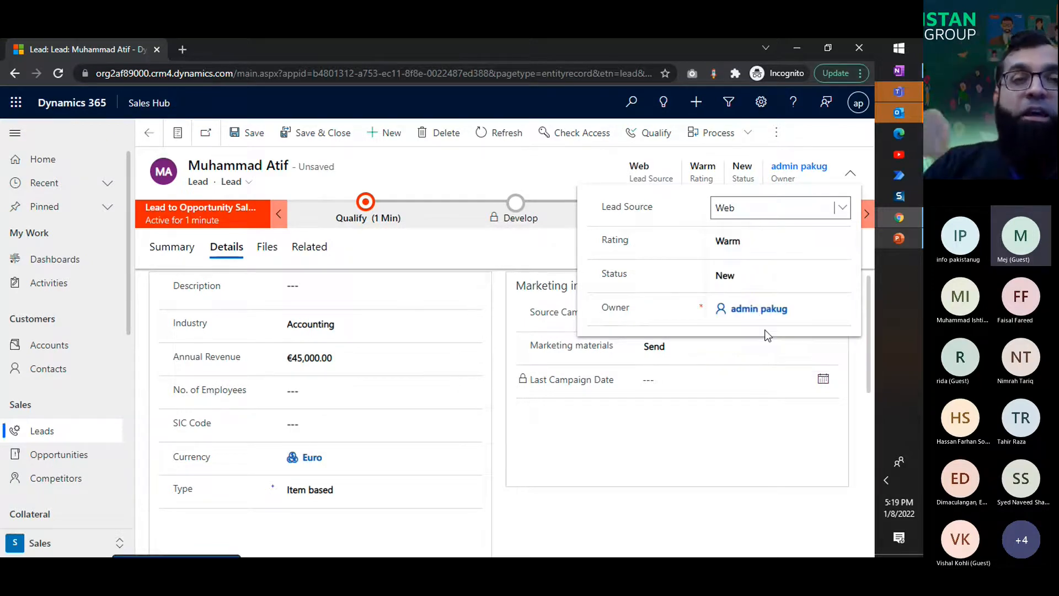
Step: Set the lead source back to Seminar with a Warm rating and save the lead
{"action": "left_click", "coordinate": [734, 212]}
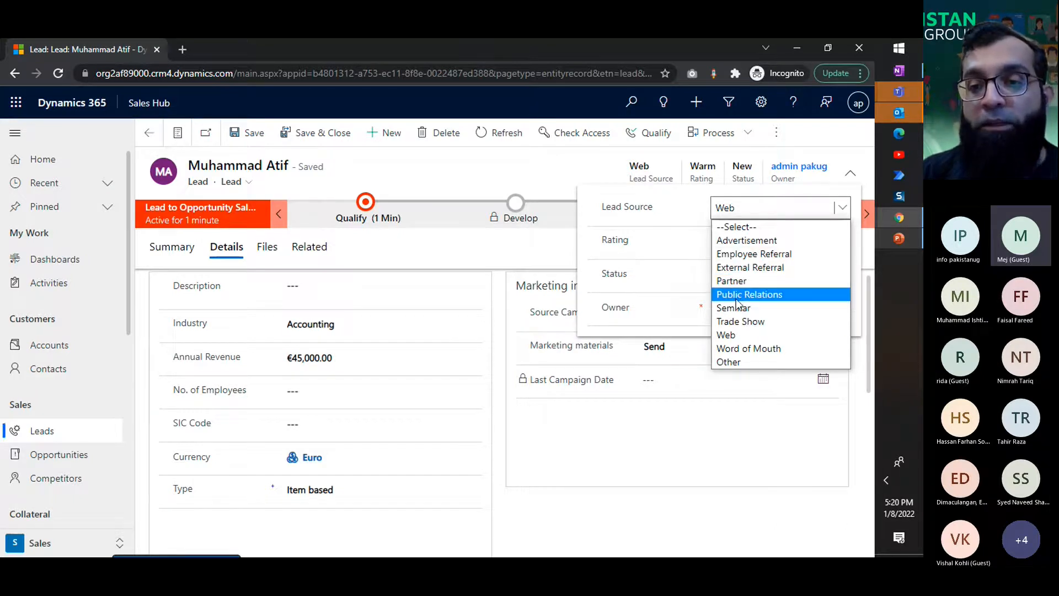
{"action": "left_click", "coordinate": [736, 307]}
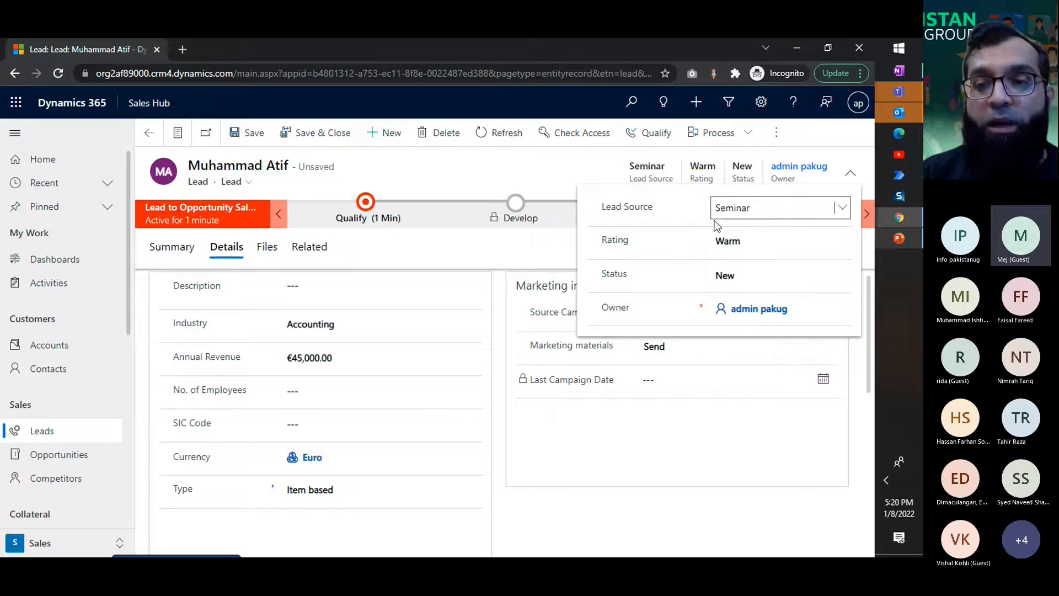
{"action": "left_click", "coordinate": [730, 241]}
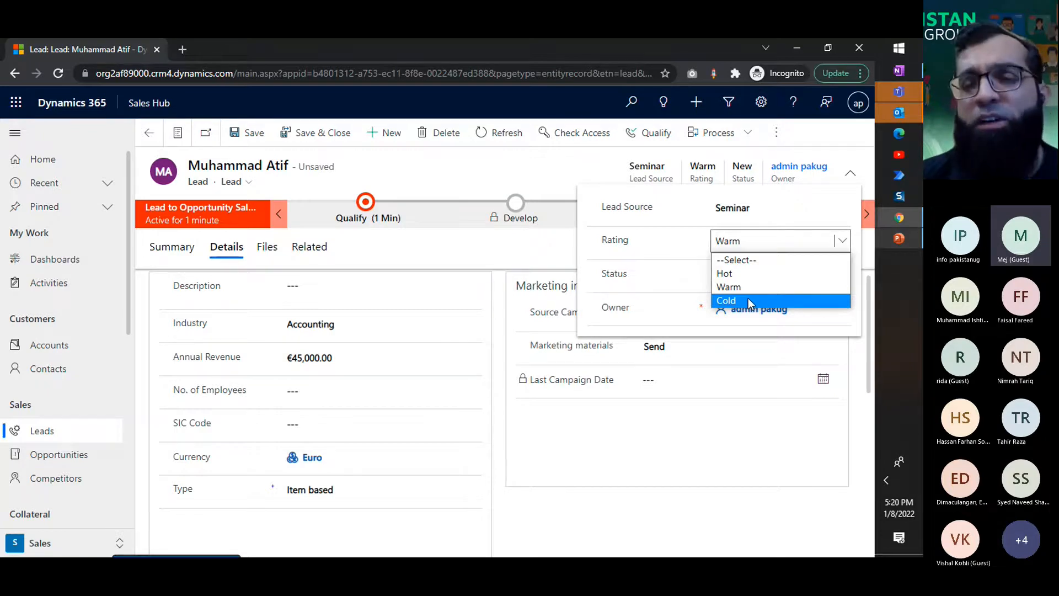
{"action": "left_click", "coordinate": [746, 289]}
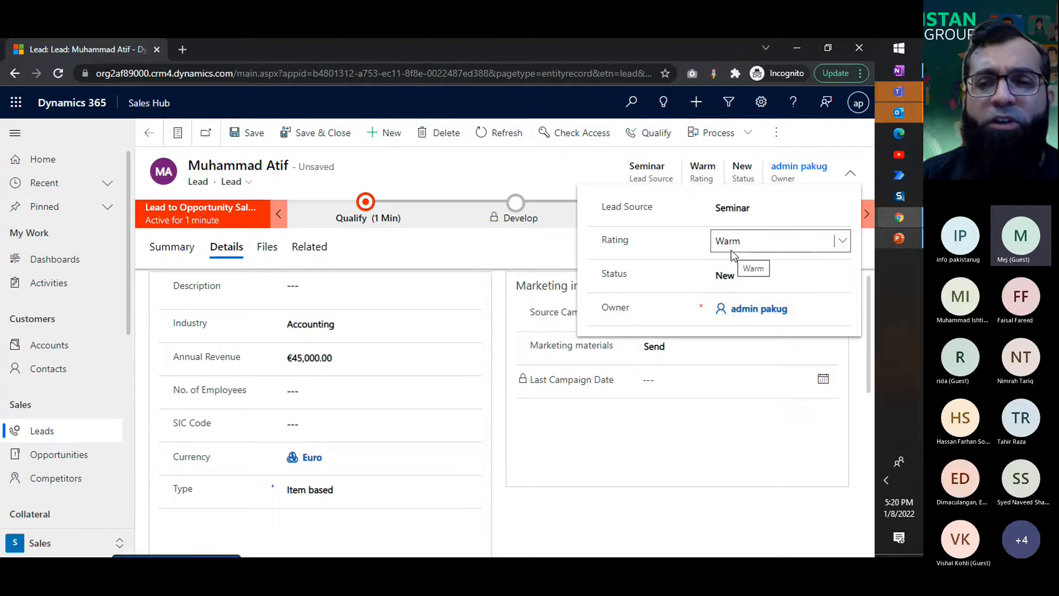
{"action": "left_click", "coordinate": [545, 184]}
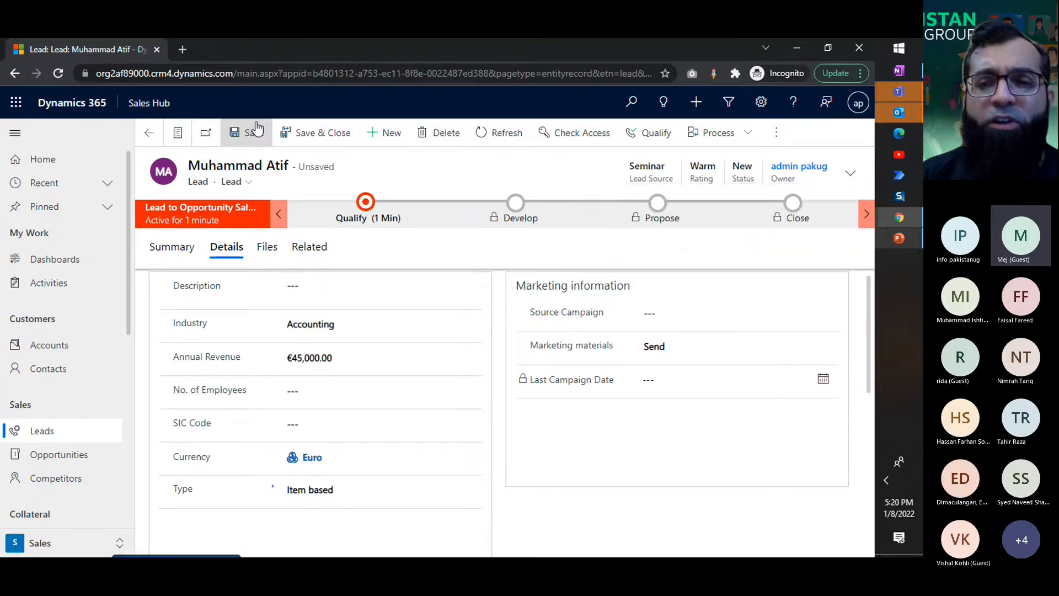
{"action": "left_click", "coordinate": [253, 132]}
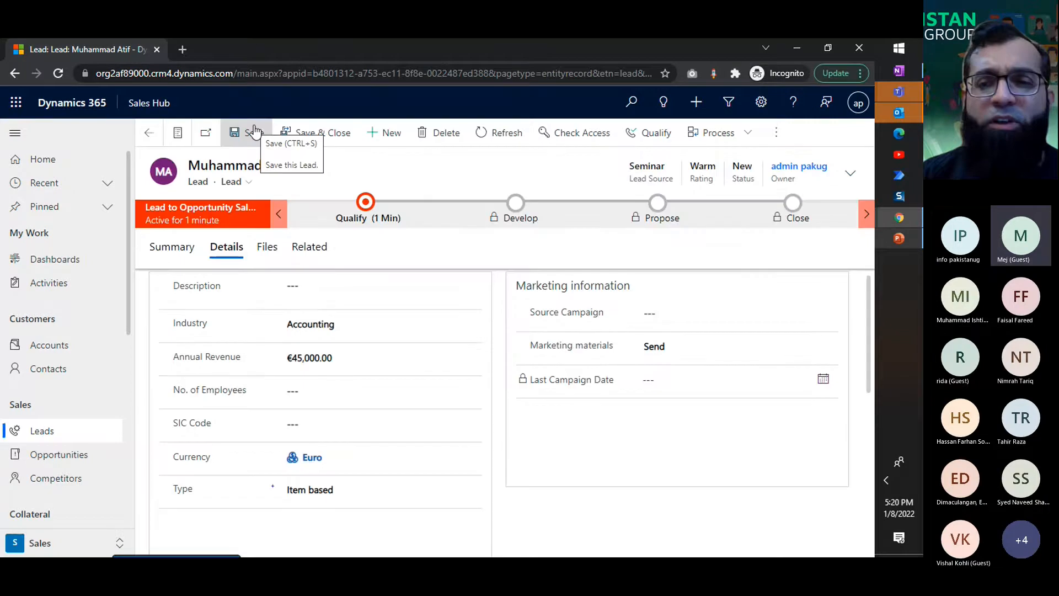
Step: Change the lead's rating to Hot and save the lead
{"action": "left_click", "coordinate": [849, 174]}
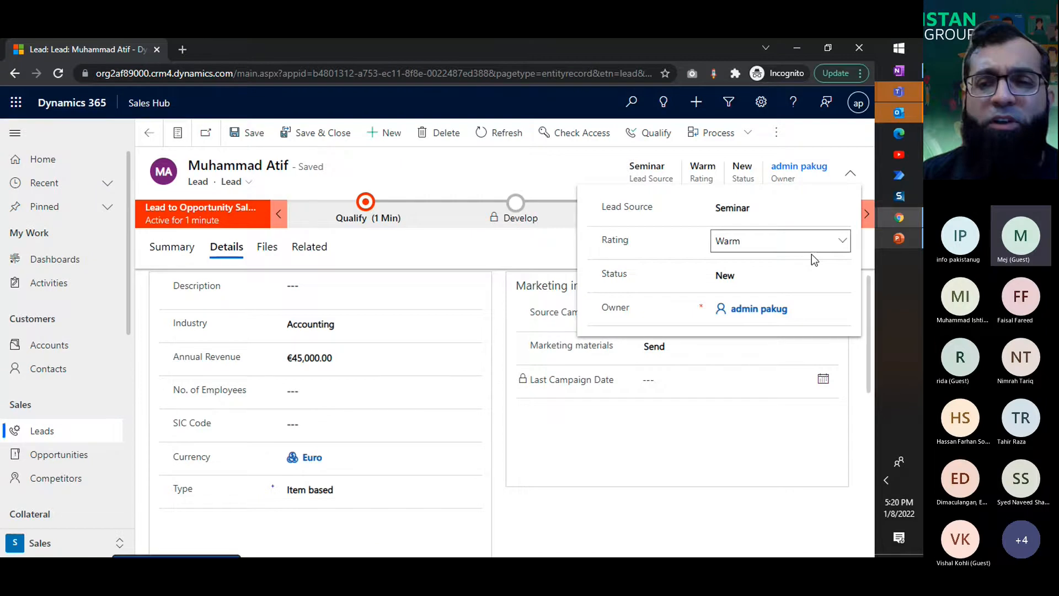
{"action": "left_click", "coordinate": [812, 256]}
{"action": "left_click", "coordinate": [700, 463]}
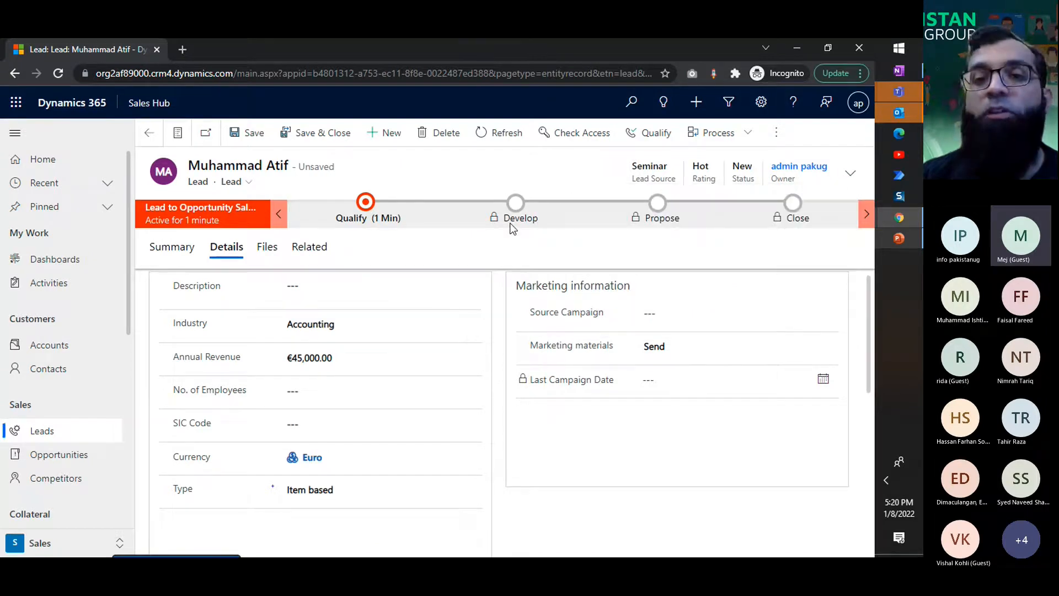
{"action": "left_click", "coordinate": [263, 148]}
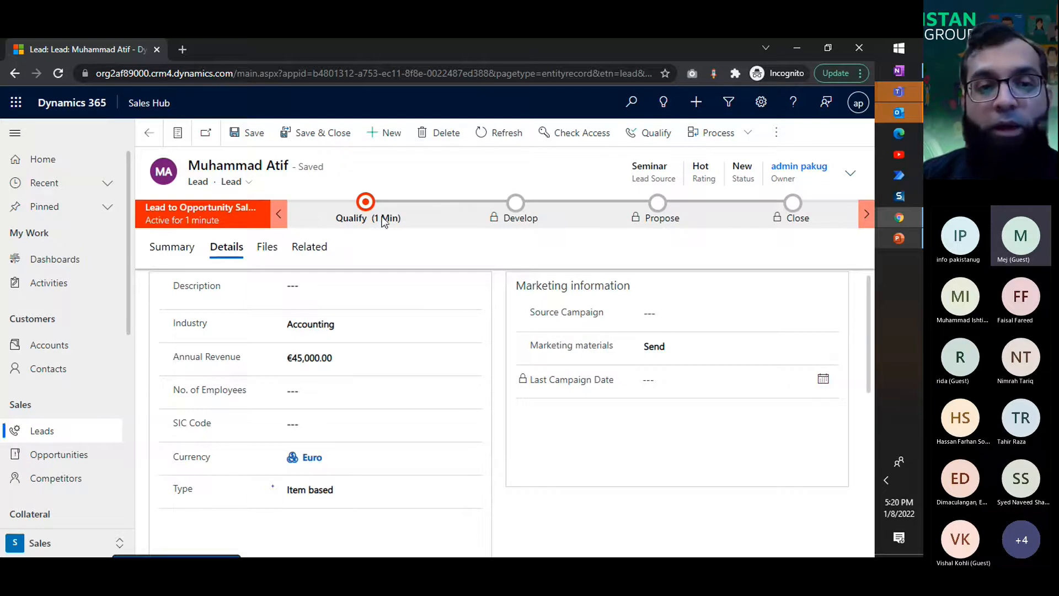
Step: Create a phone call activity on the lead's timeline with a subject saying the contact called, and set its direction to Incoming
{"action": "left_click", "coordinate": [175, 249]}
{"action": "left_click", "coordinate": [716, 314]}
{"action": "left_click", "coordinate": [755, 296]}
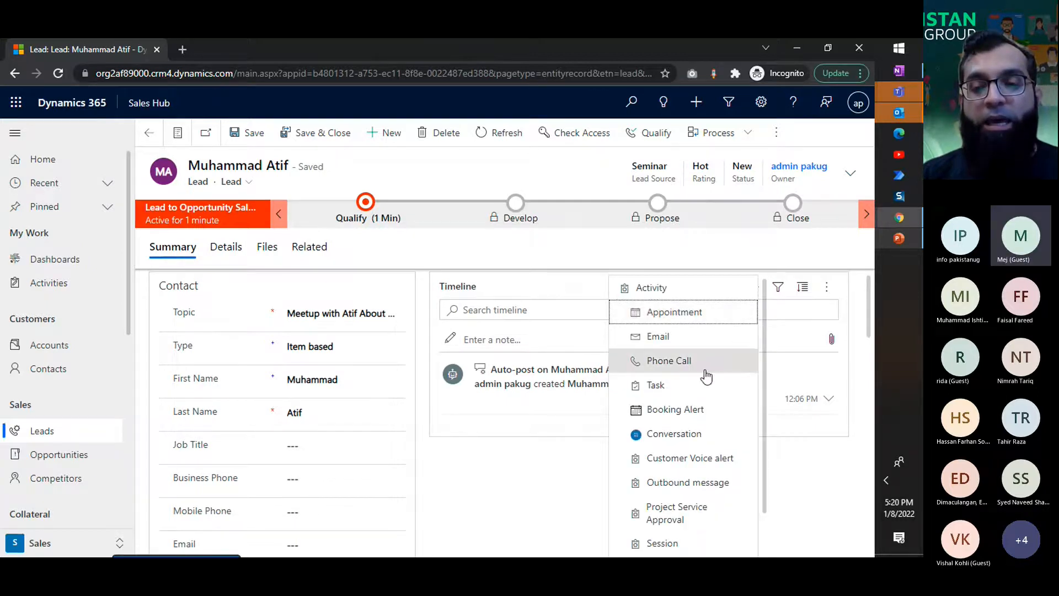
{"action": "left_click", "coordinate": [590, 318]}
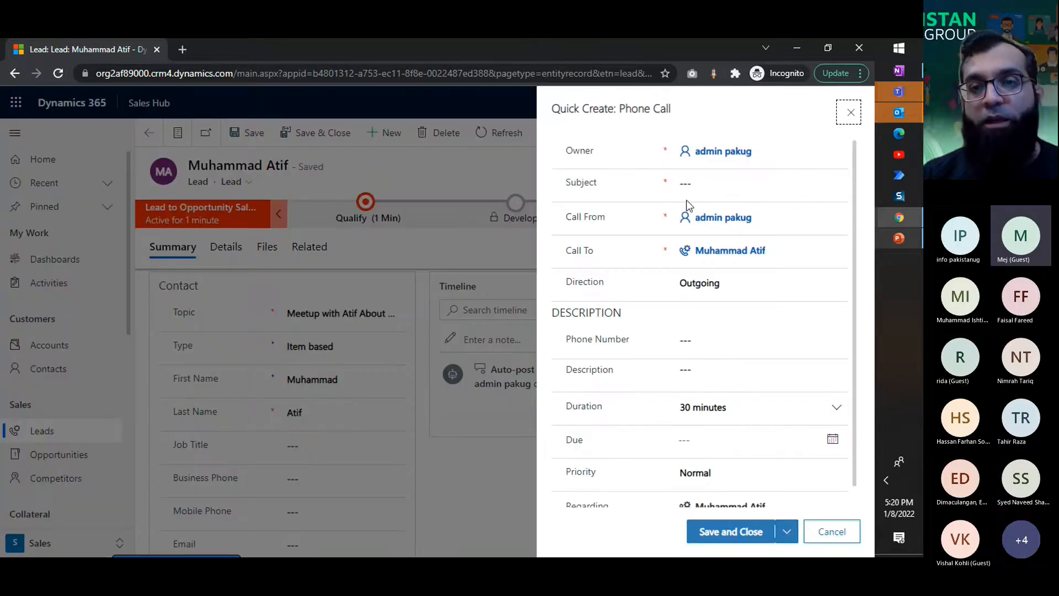
{"action": "left_click", "coordinate": [702, 186]}
{"action": "type", "text": "Atif"}
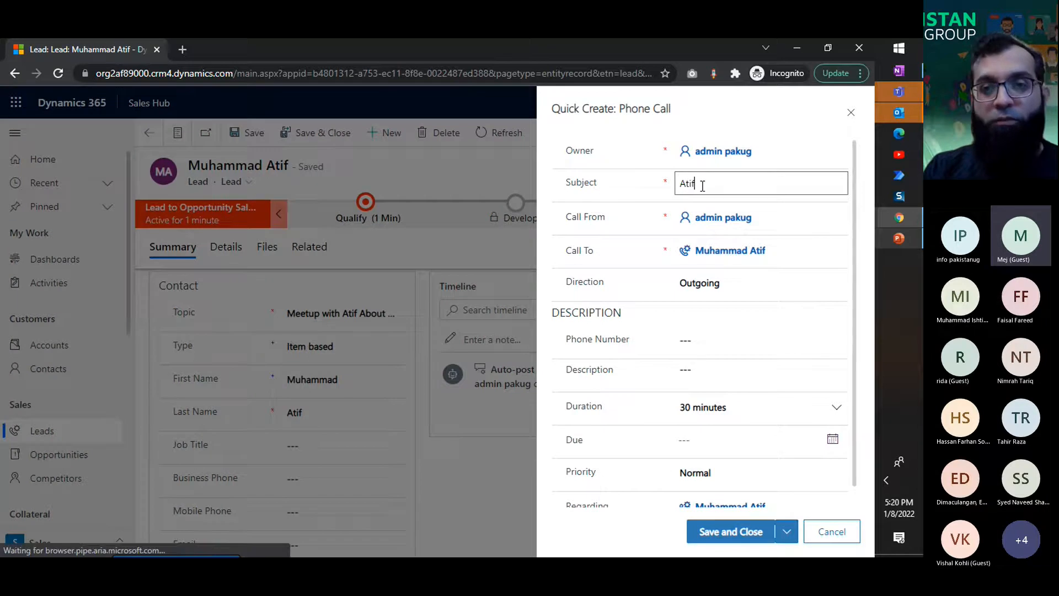
{"action": "type", "text": " Called"}
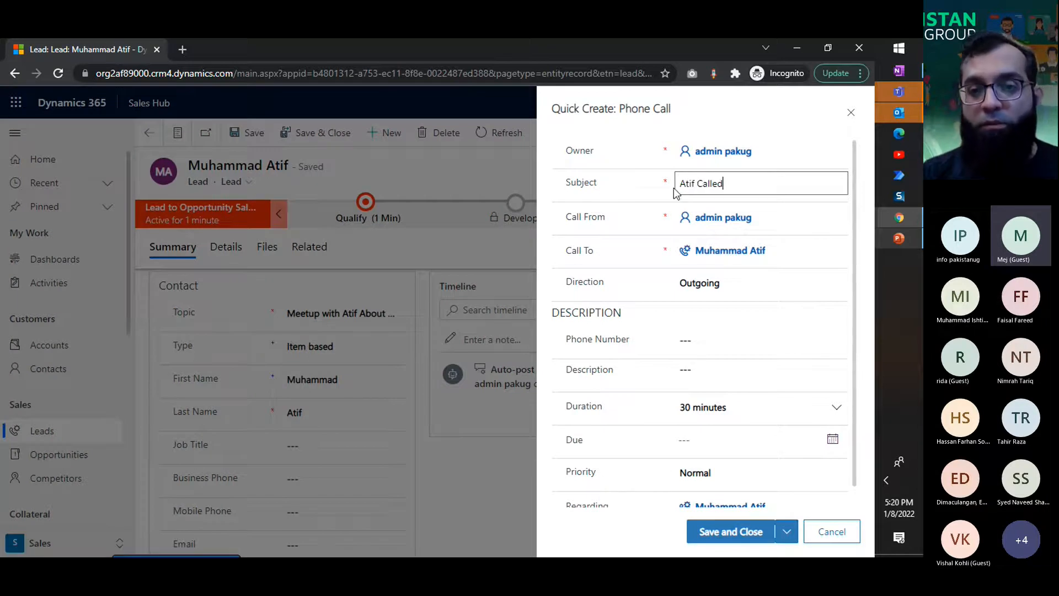
{"action": "left_click", "coordinate": [709, 285]}
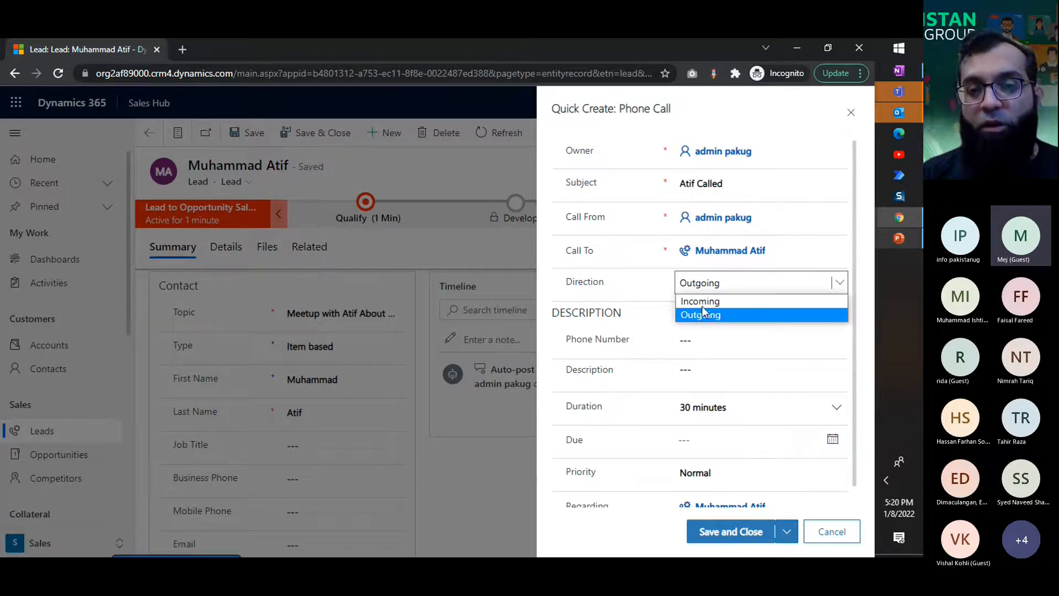
{"action": "left_click", "coordinate": [701, 301]}
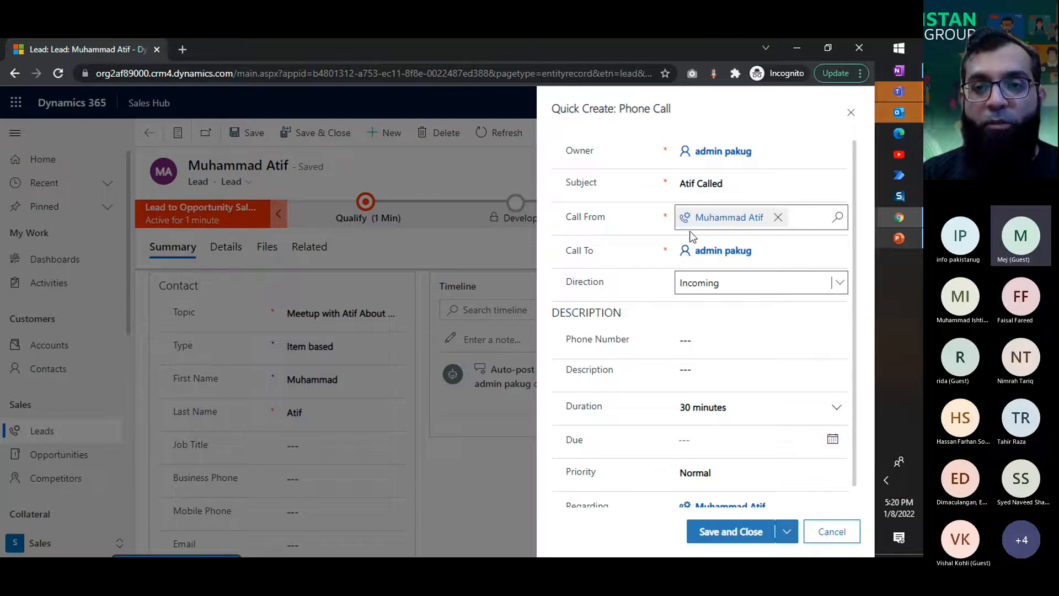
Step: Enter the caller's phone number and the description "Called and inquire about Quotation for ABC Product", and save the phone call
{"action": "left_click", "coordinate": [716, 339]}
{"action": "type", "text": "009222222"}
{"action": "left_click", "coordinate": [710, 369]}
{"action": "type", "text": "Called and inquire ab"}
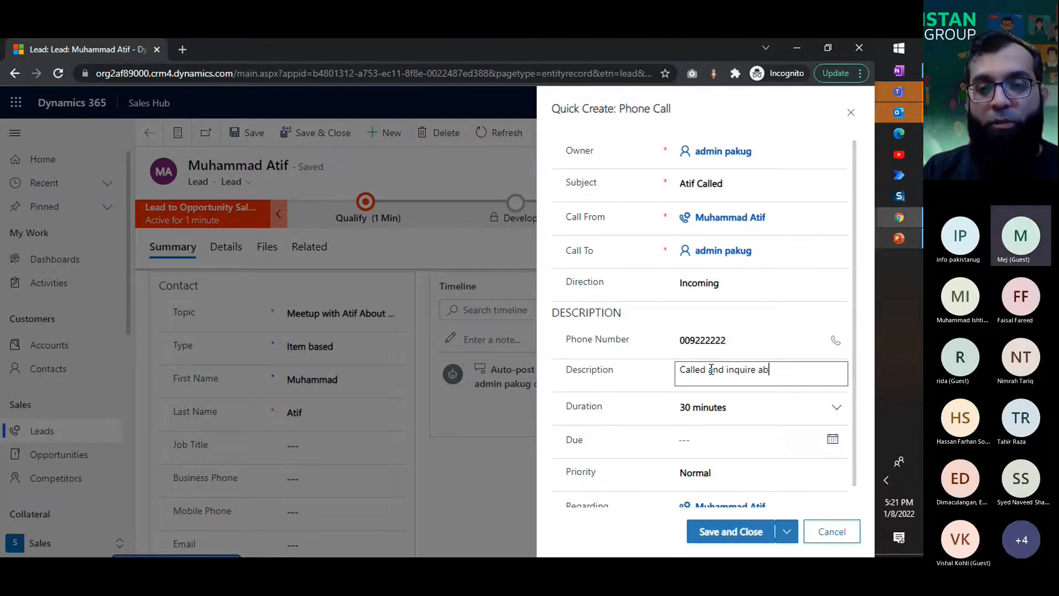
{"action": "type", "text": "out Quotation for"}
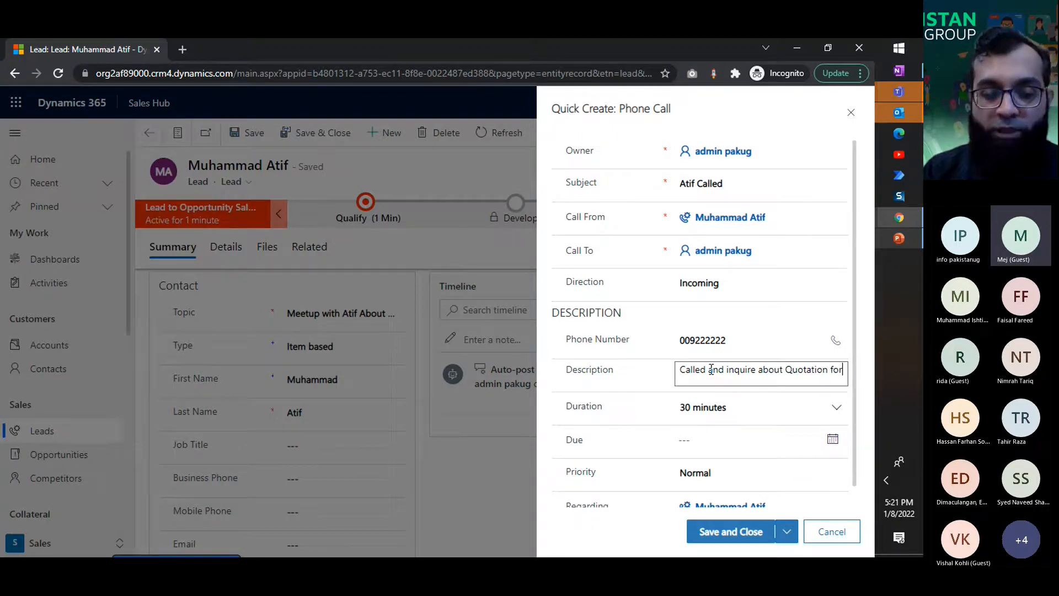
{"action": "type", "text": " ABC Product"}
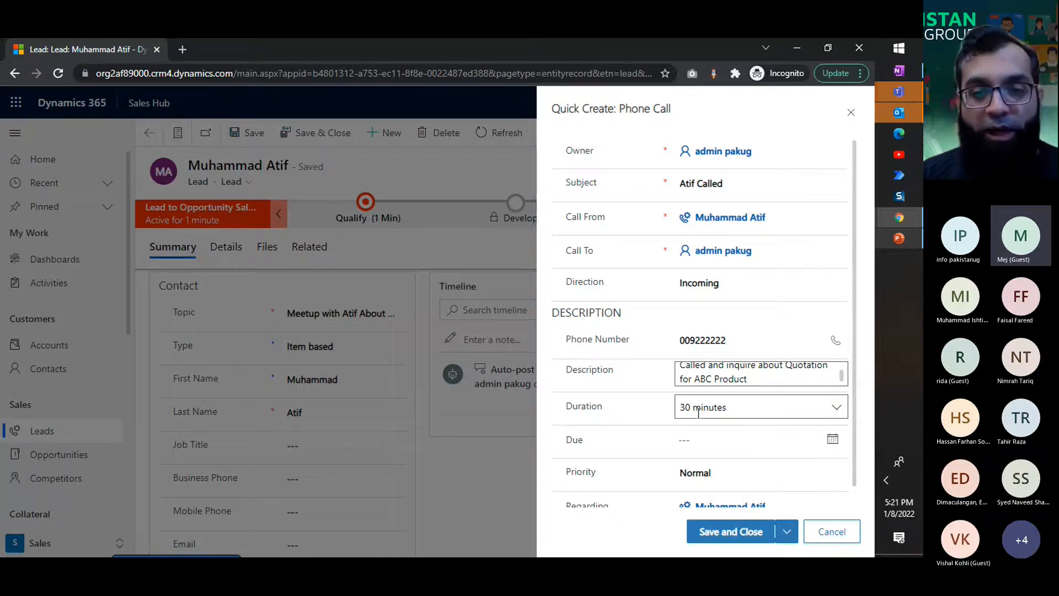
{"action": "scroll", "coordinate": [687, 427], "scroll_direction": "down", "scroll_amount": 1}
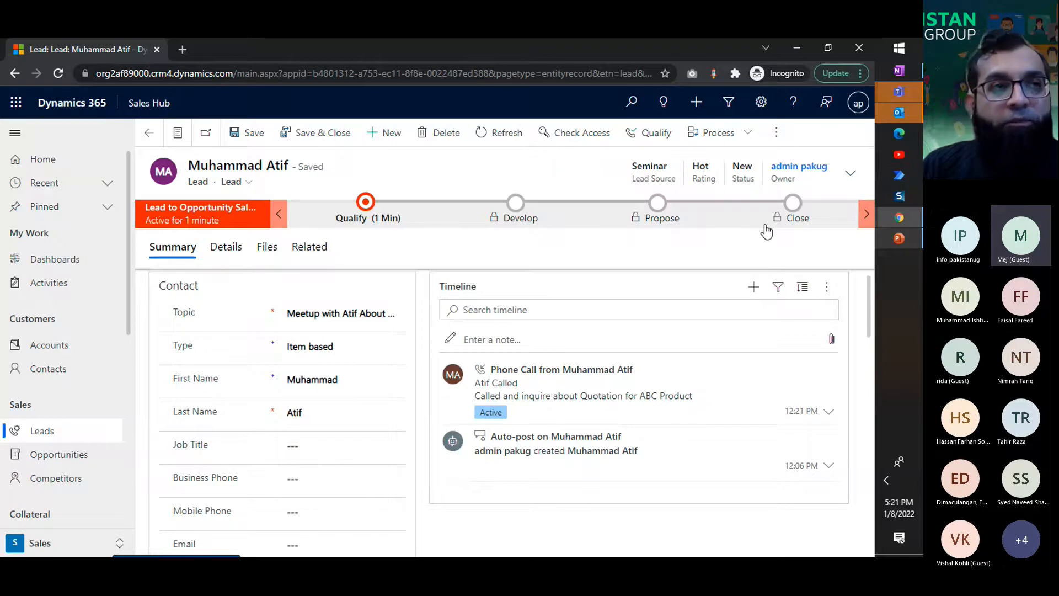
Step: Open the Qualify stage details and examine the existing contact and existing account lookups and the purchase timeframe options
{"action": "left_click", "coordinate": [364, 220]}
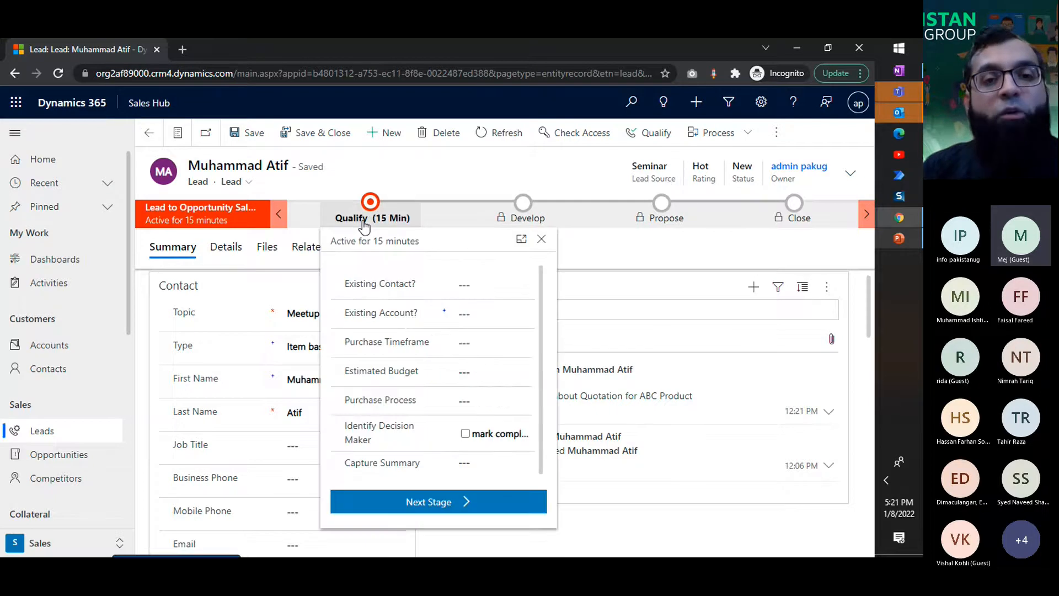
{"action": "left_click", "coordinate": [364, 220]}
{"action": "left_click", "coordinate": [372, 218]}
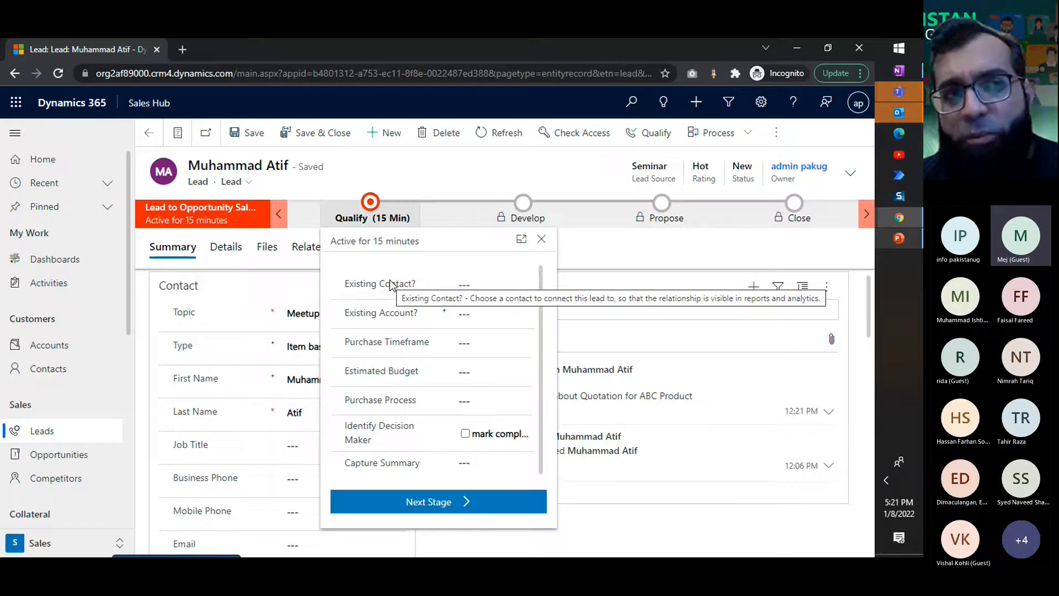
{"action": "left_click", "coordinate": [505, 286]}
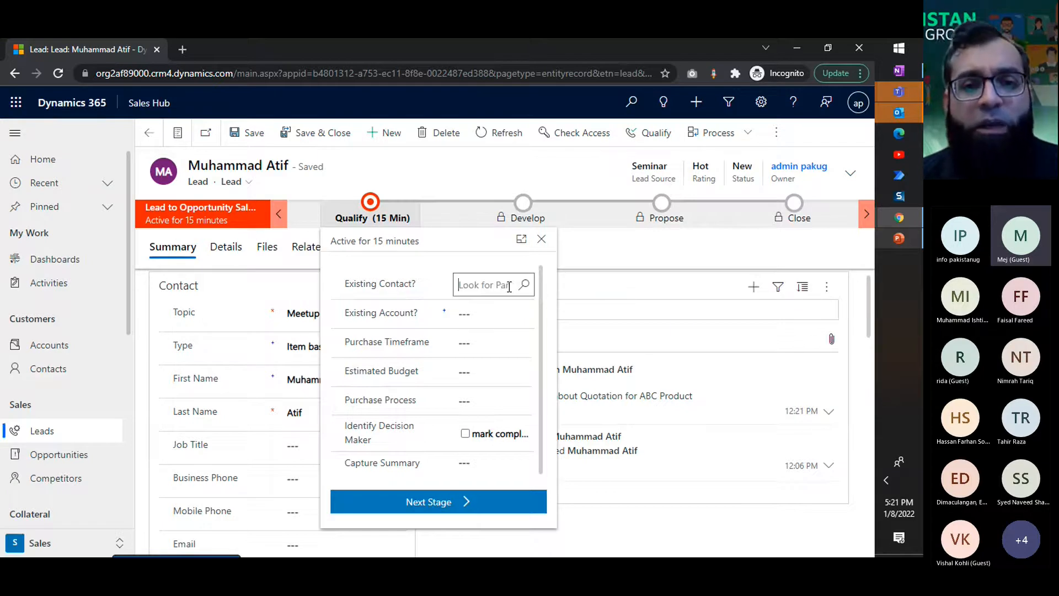
{"action": "left_click", "coordinate": [468, 304]}
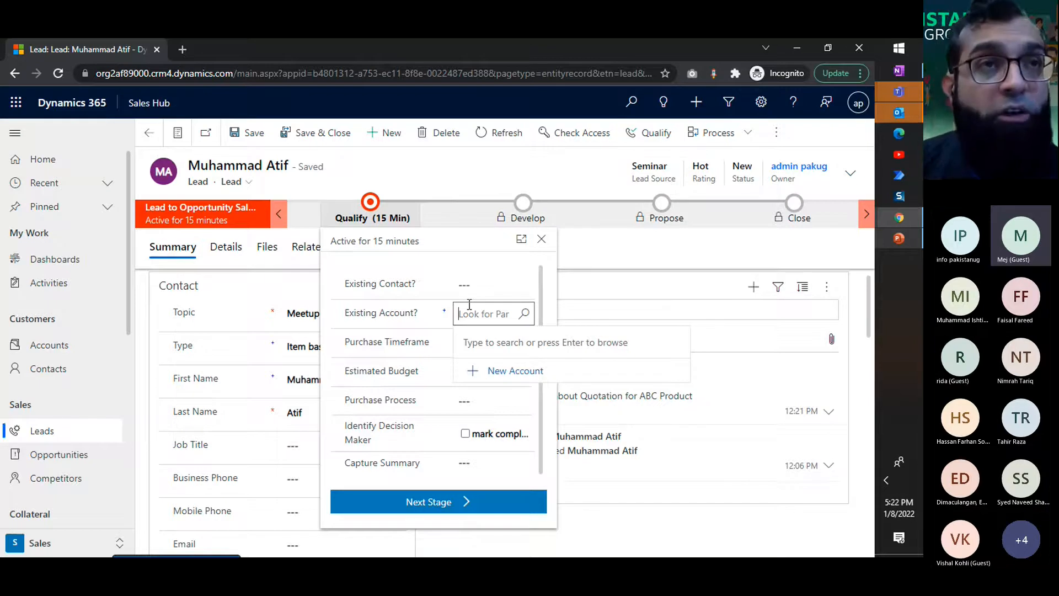
{"action": "left_click", "coordinate": [428, 328]}
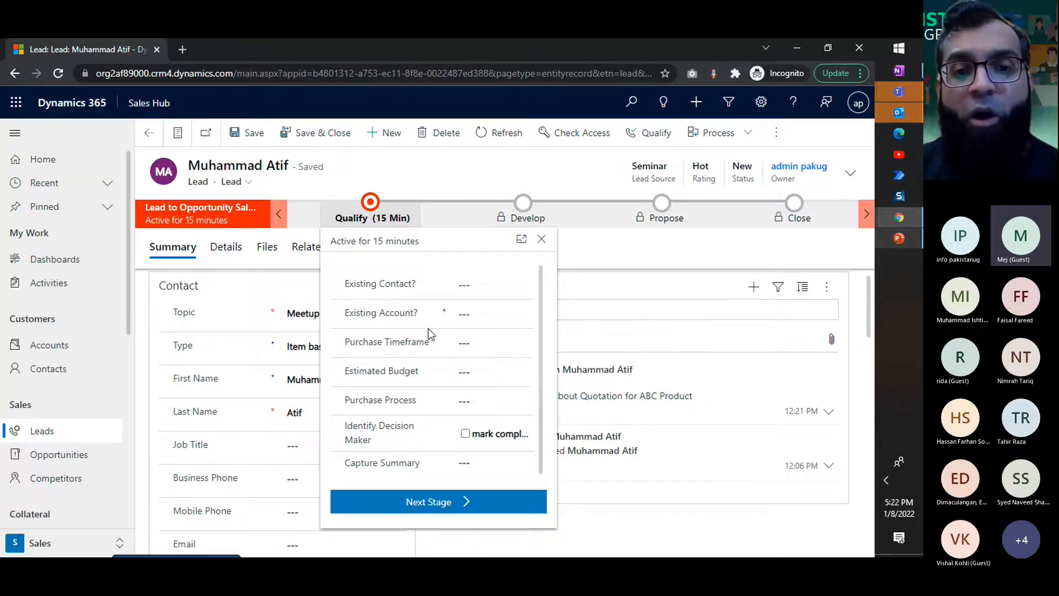
{"action": "left_click", "coordinate": [462, 343]}
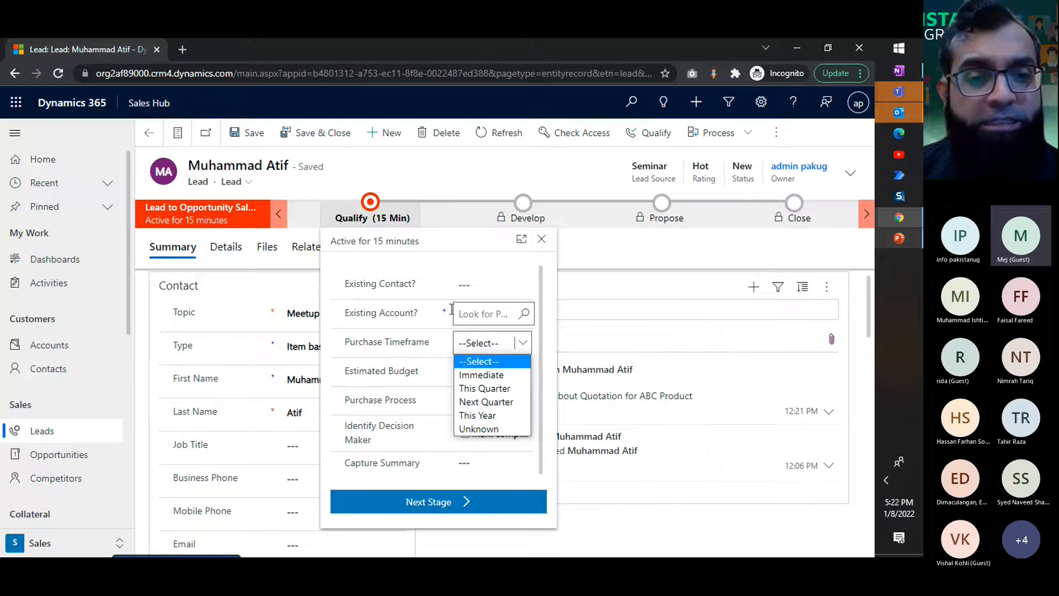
{"action": "left_click", "coordinate": [436, 333]}
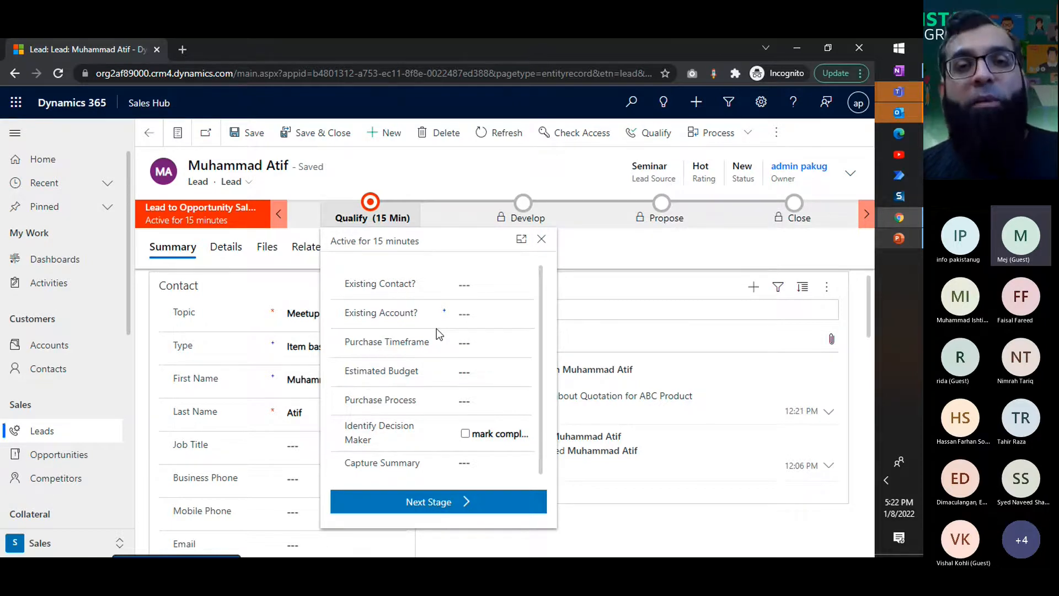
{"action": "left_click", "coordinate": [471, 320]}
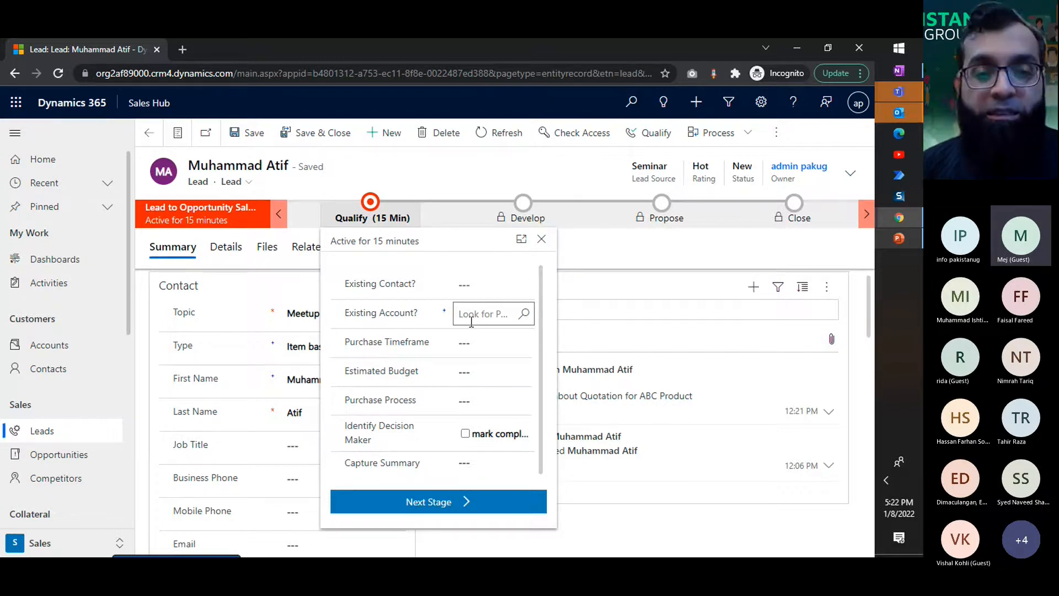
Step: Set the purchase timeframe to Next Quarter in the Qualify stage
{"action": "left_click", "coordinate": [476, 344]}
{"action": "left_click", "coordinate": [475, 346]}
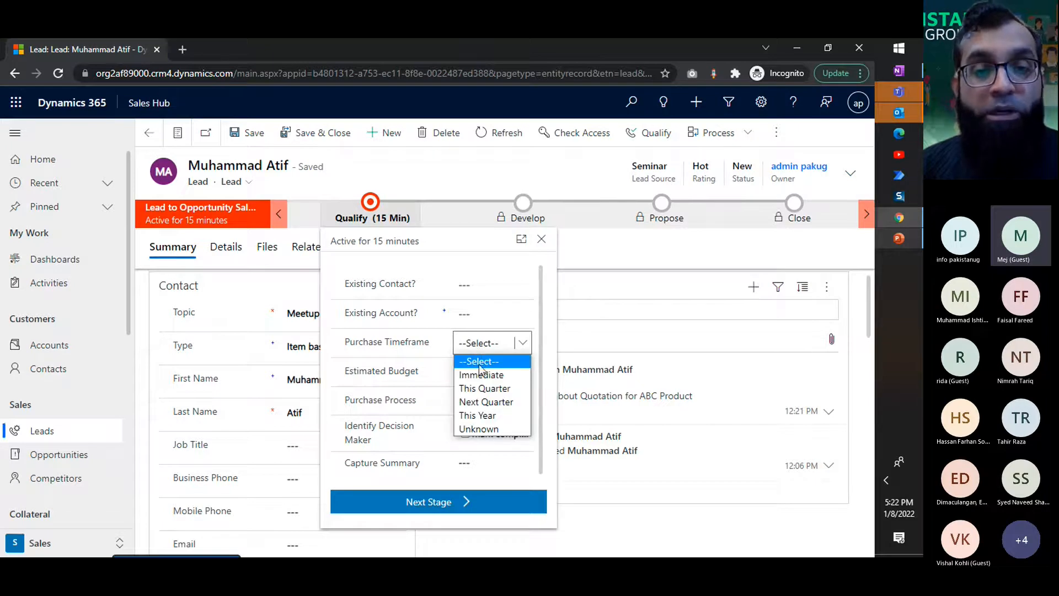
{"action": "left_click", "coordinate": [486, 403]}
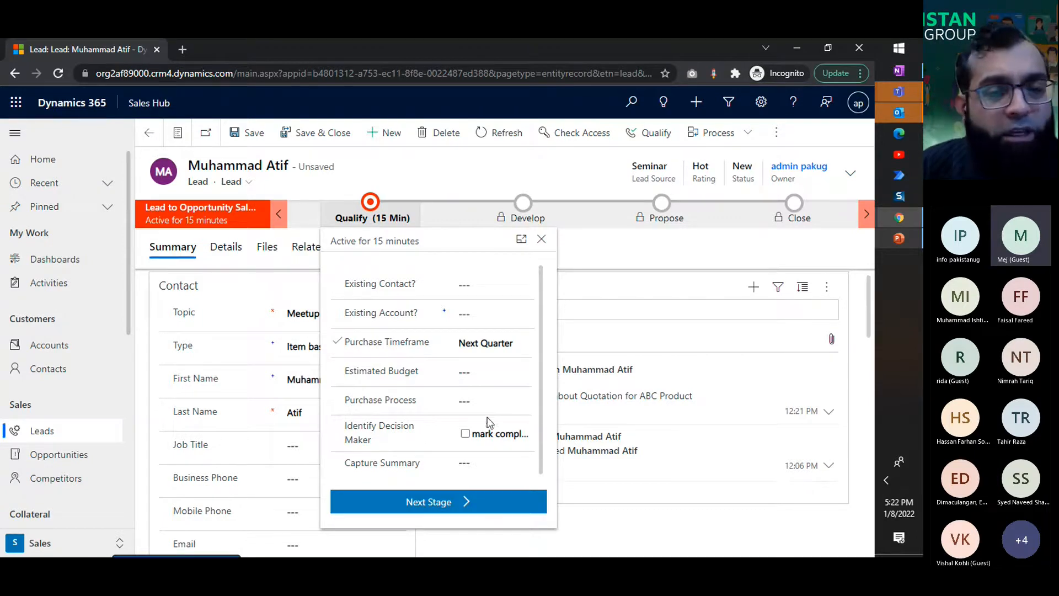
Step: Set the Qualify stage's estimated budget to €8,000 and the purchase process to Unknown
{"action": "left_click", "coordinate": [494, 375]}
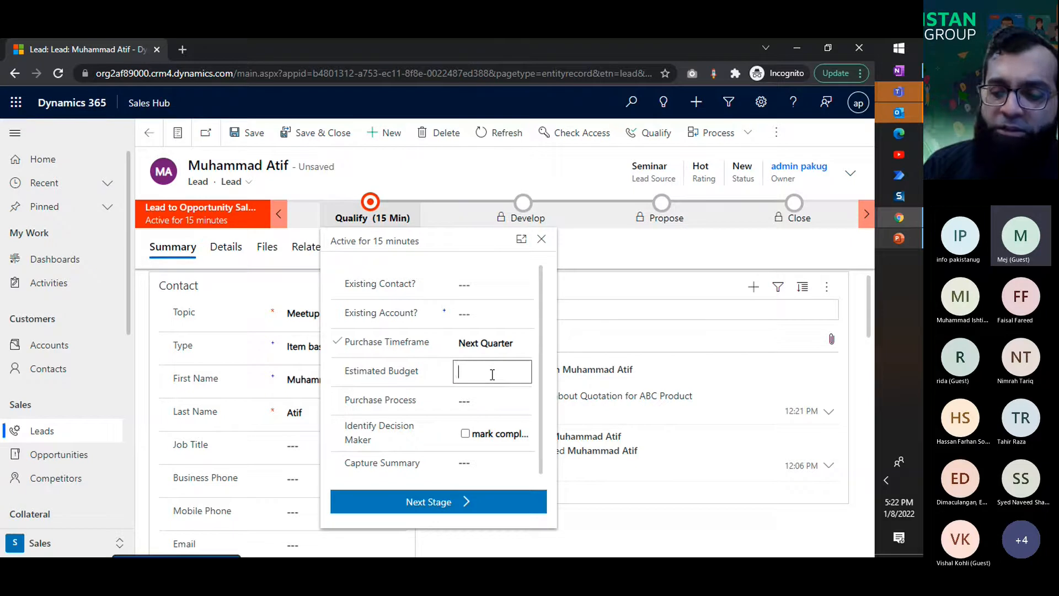
{"action": "type", "text": "800000"}
{"action": "left_click", "coordinate": [412, 374]}
{"action": "left_click", "coordinate": [465, 371]}
{"action": "type", "text": "8000"}
{"action": "left_click", "coordinate": [385, 355]}
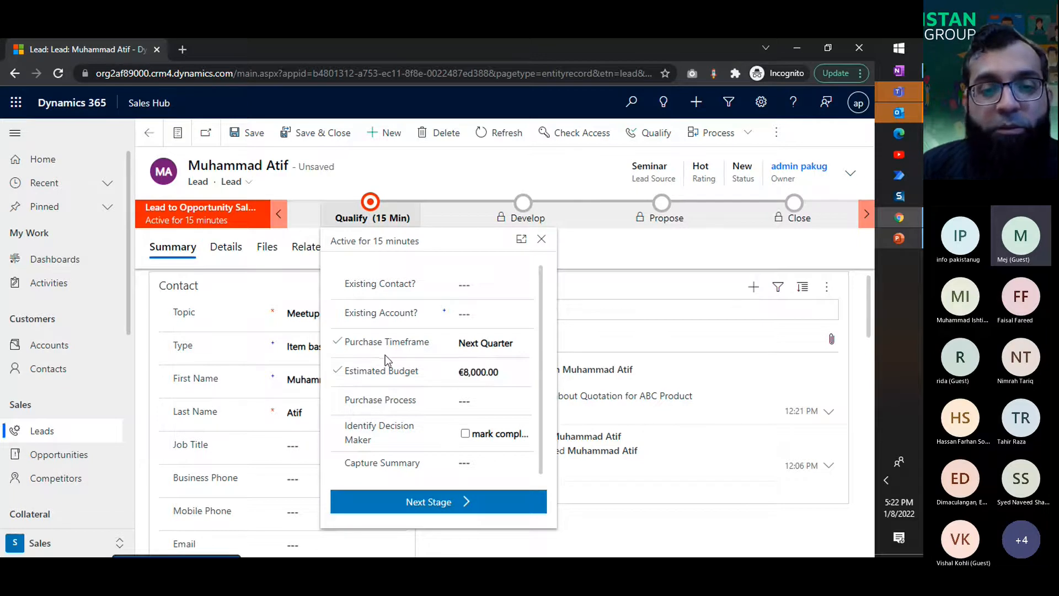
{"action": "left_click", "coordinate": [492, 403]}
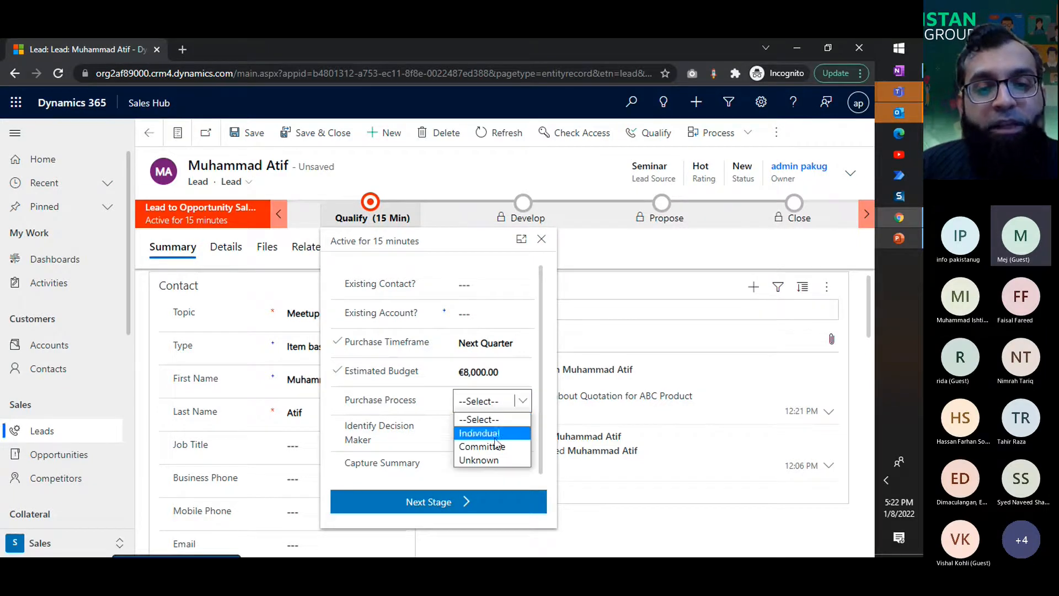
{"action": "left_click", "coordinate": [495, 459]}
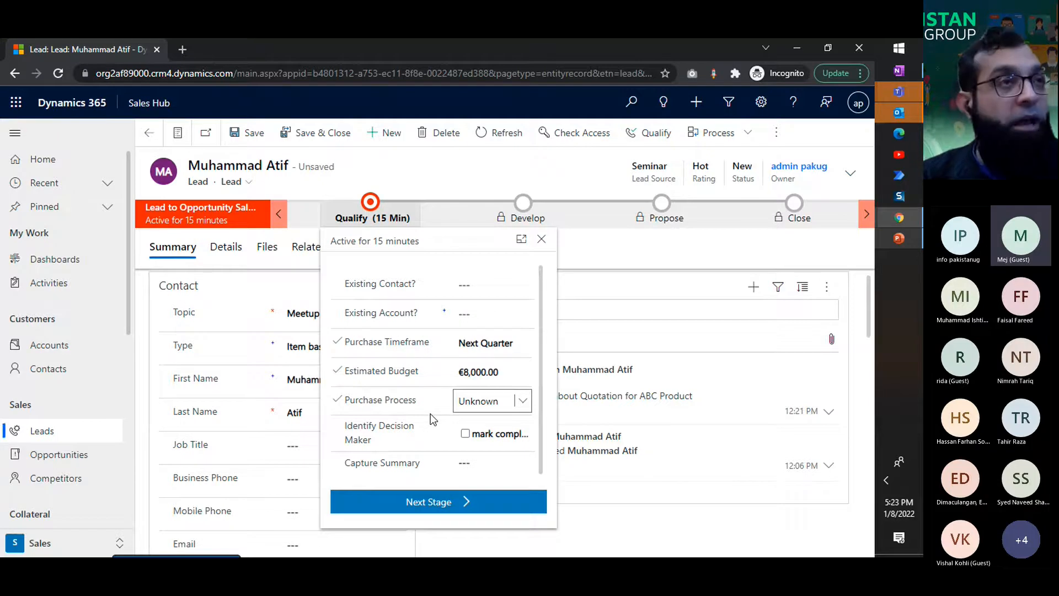
{"action": "scroll", "coordinate": [429, 414], "scroll_direction": "down", "scroll_amount": 1}
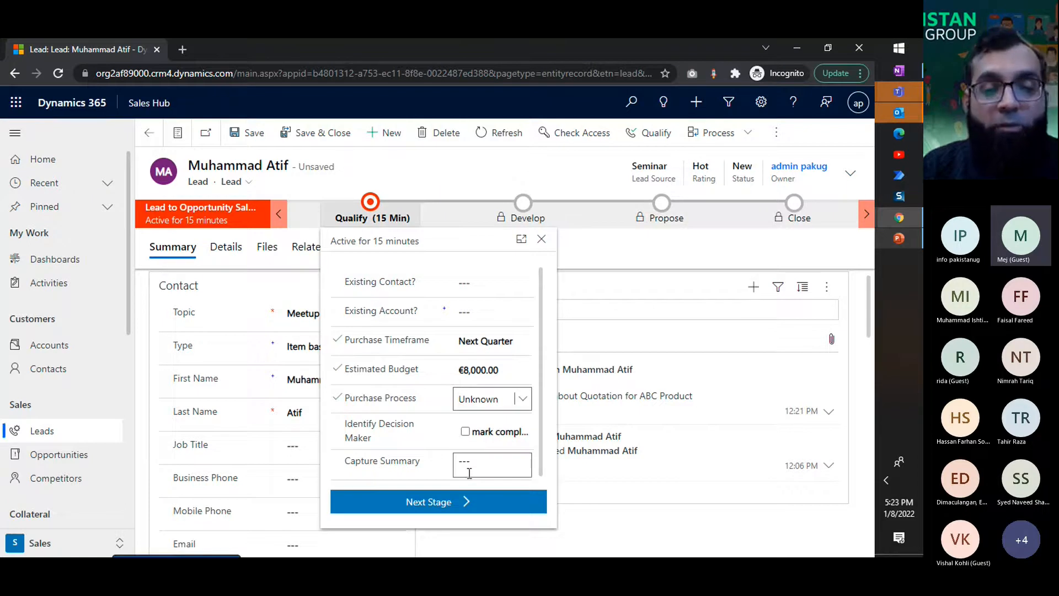
Step: Try to advance the lead to the next stage of the sales process, and close the Qualify stage details
{"action": "left_click", "coordinate": [436, 506]}
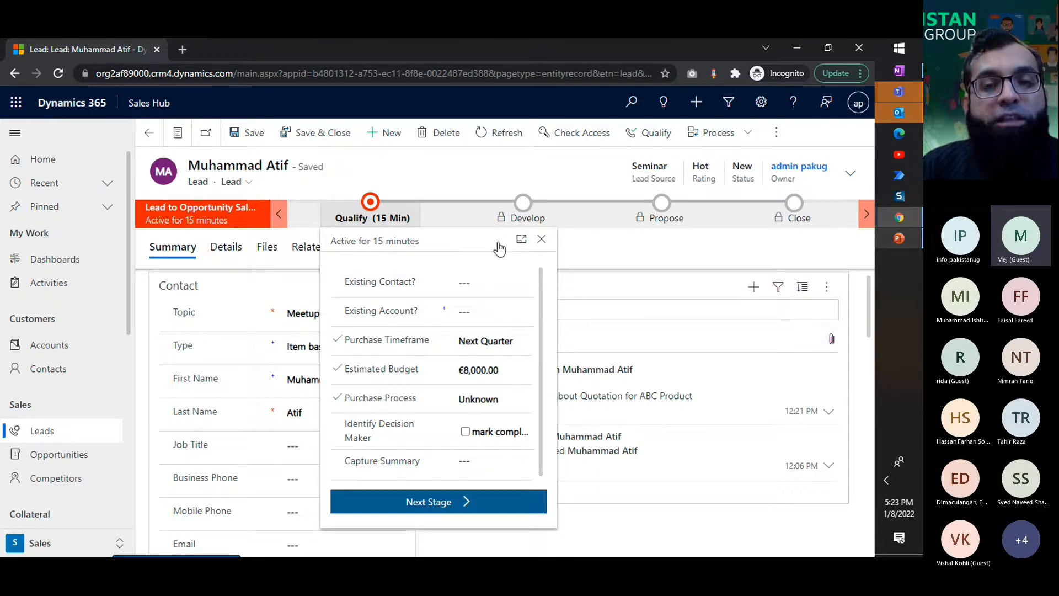
{"action": "left_click", "coordinate": [485, 502]}
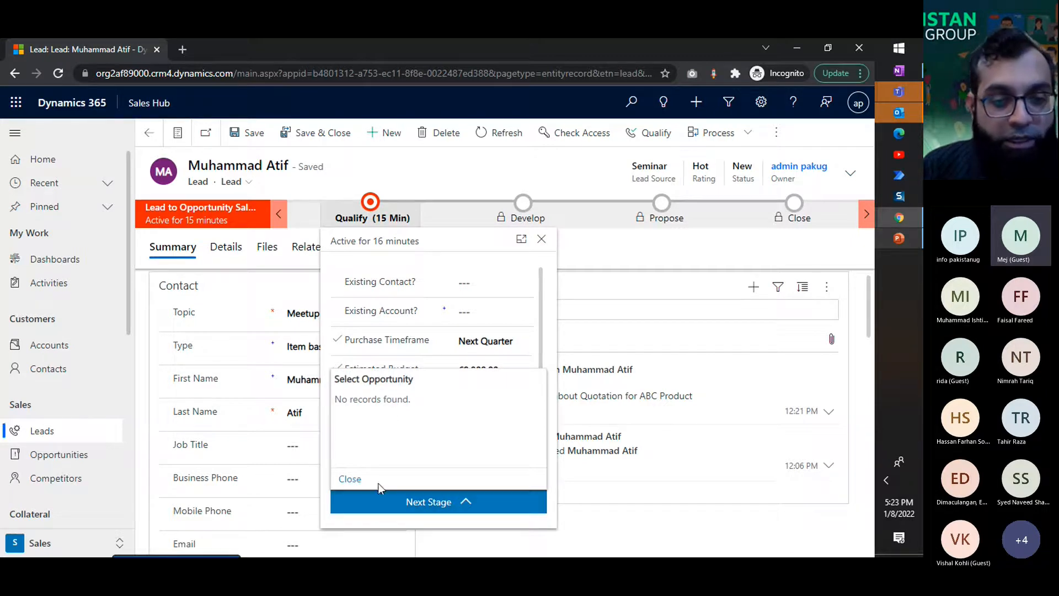
{"action": "left_click", "coordinate": [350, 479]}
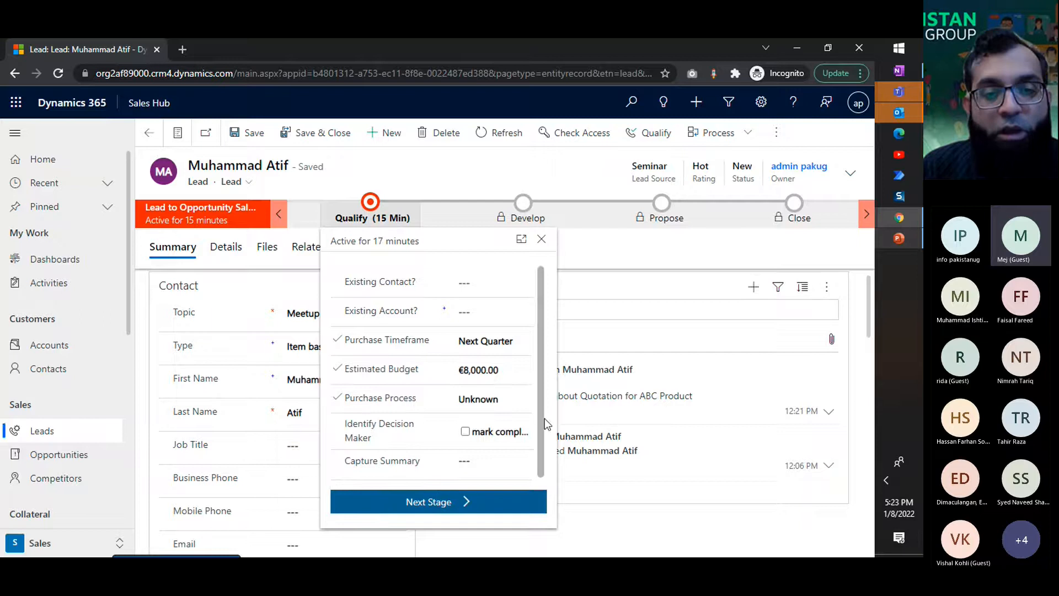
{"action": "left_click", "coordinate": [445, 513]}
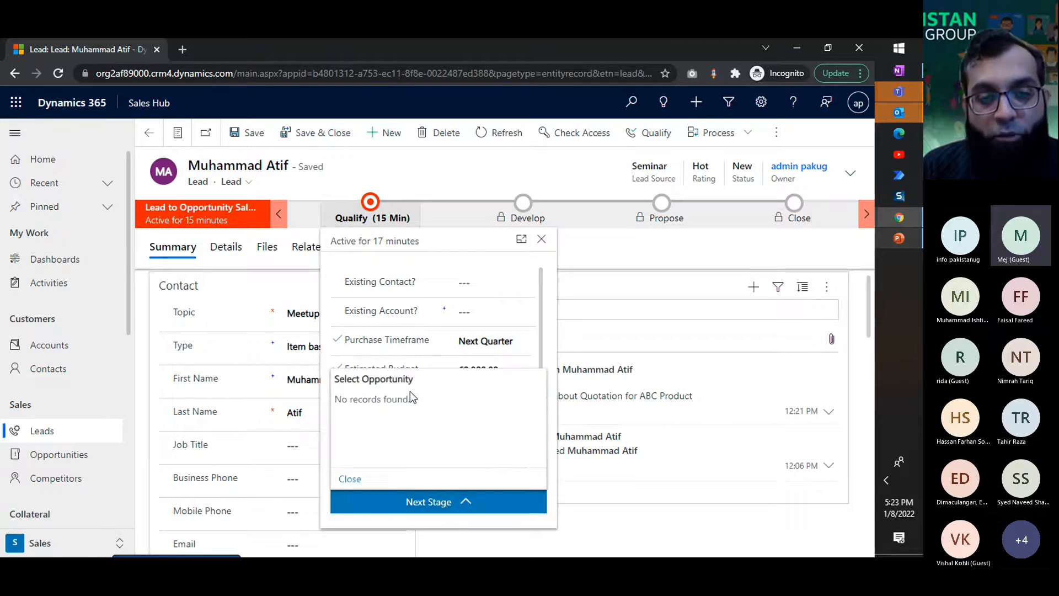
{"action": "left_click", "coordinate": [541, 239]}
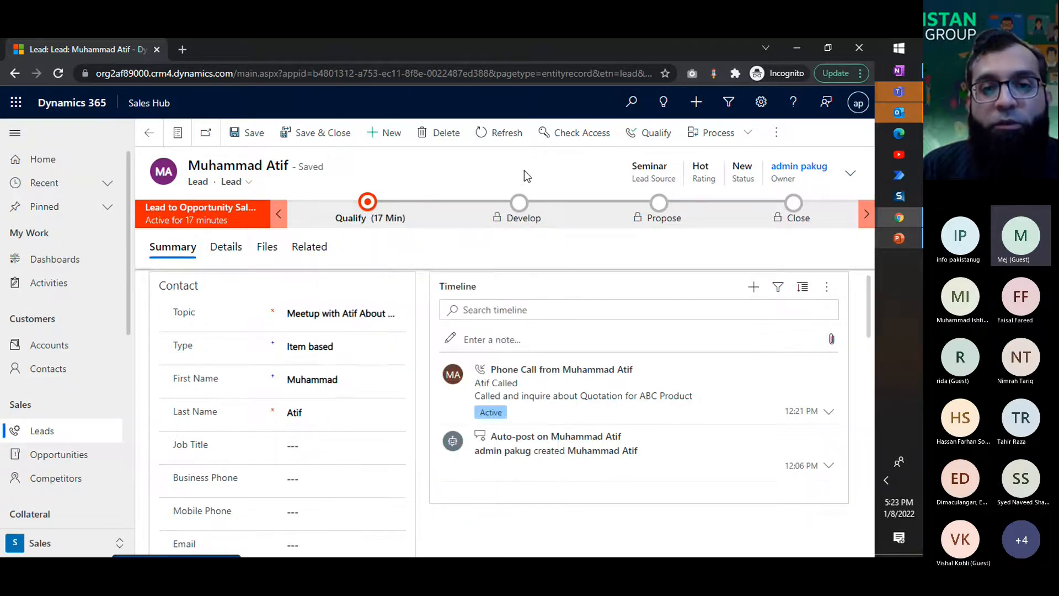
Step: Qualify the lead to convert it into an opportunity and dismiss the notification
{"action": "left_click", "coordinate": [637, 140]}
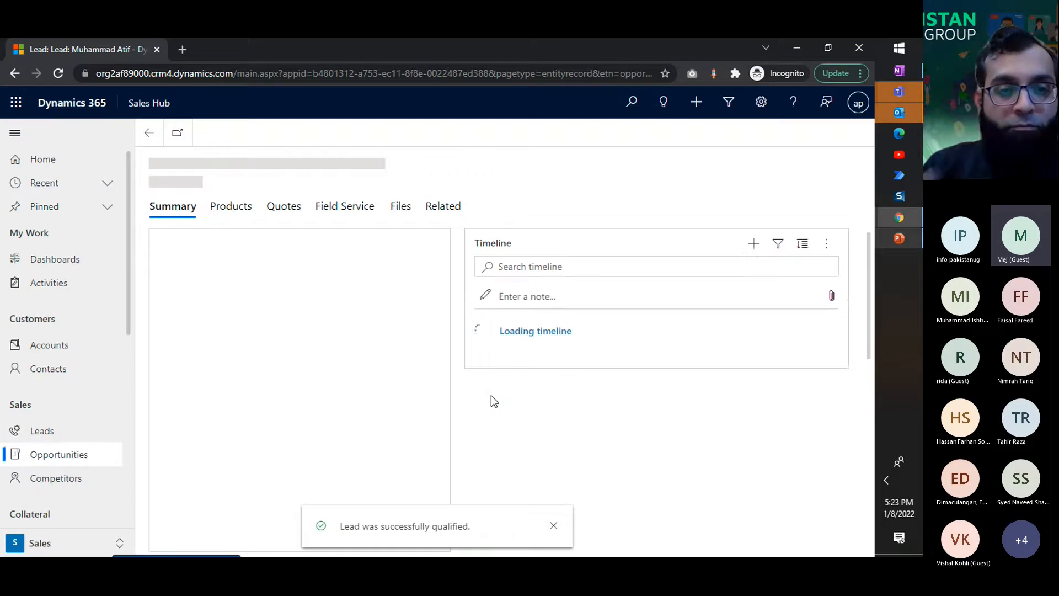
{"action": "left_click", "coordinate": [553, 525]}
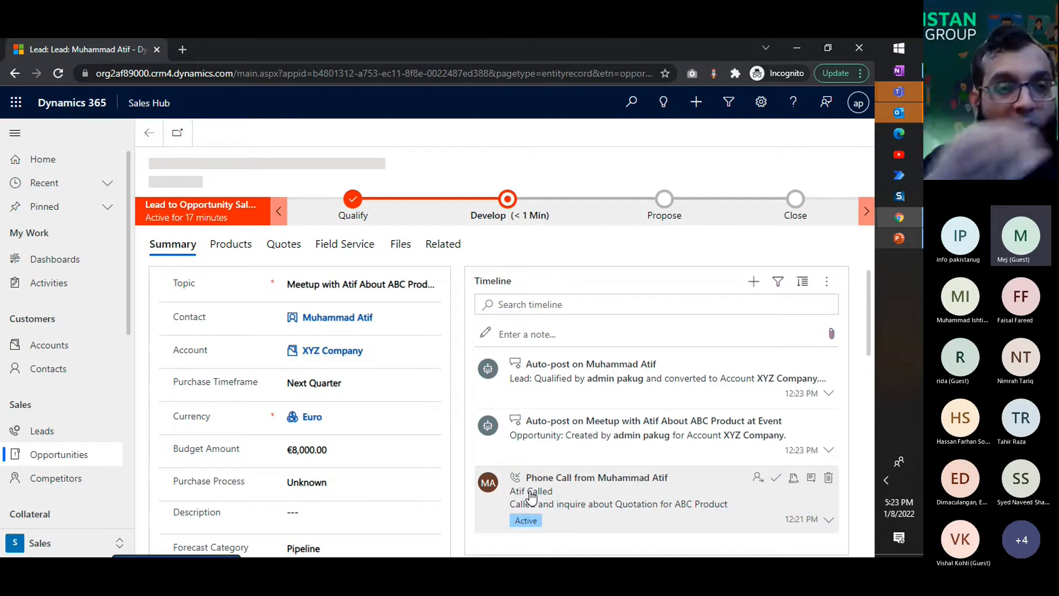
Step: Duplicate the browser tab of the opportunity and return to the original tab
{"action": "right_click", "coordinate": [102, 55]}
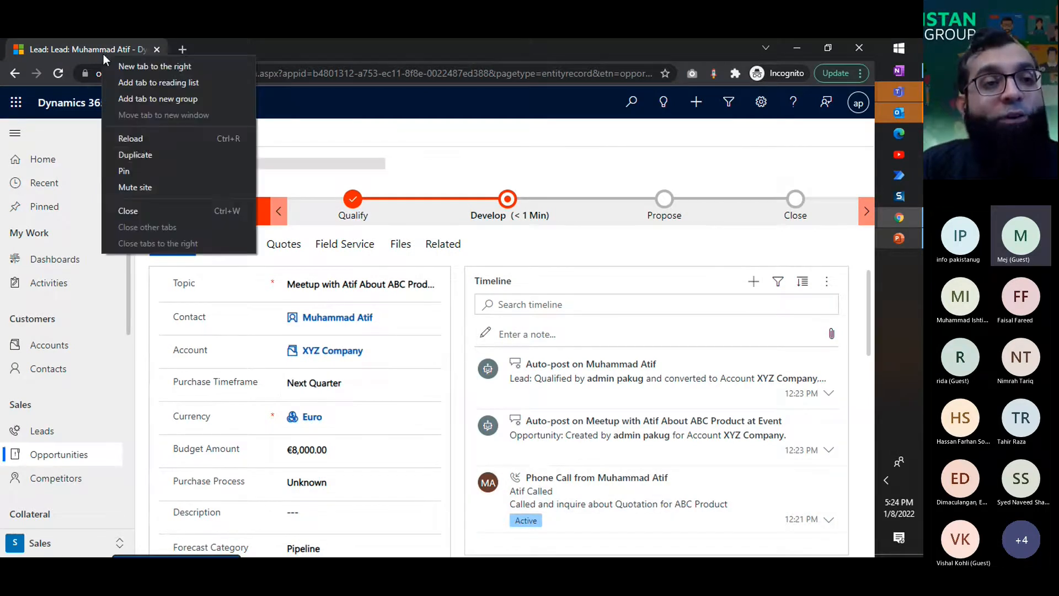
{"action": "left_click", "coordinate": [137, 153]}
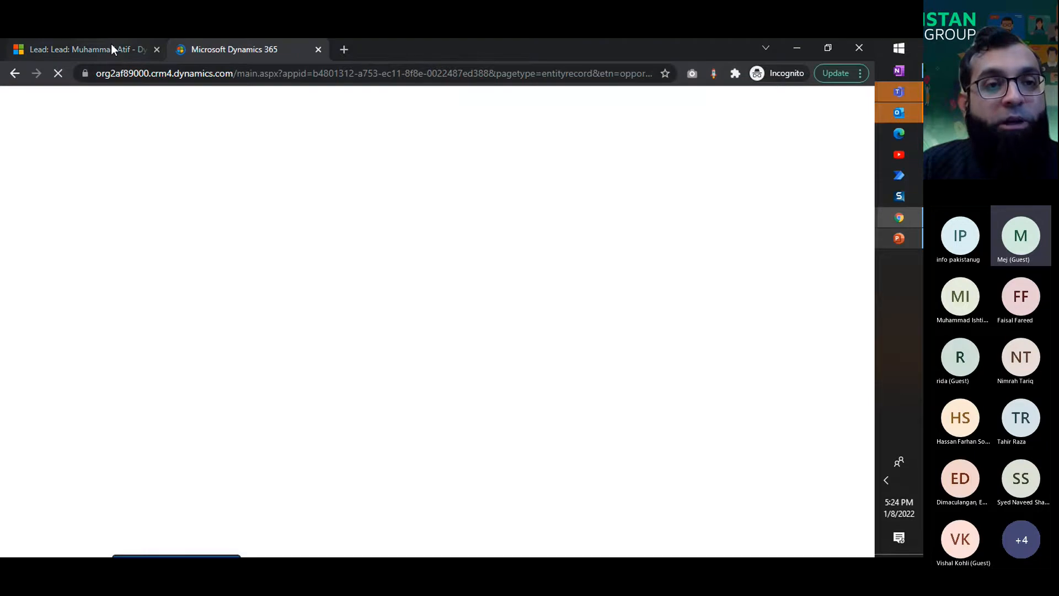
{"action": "left_click", "coordinate": [111, 46]}
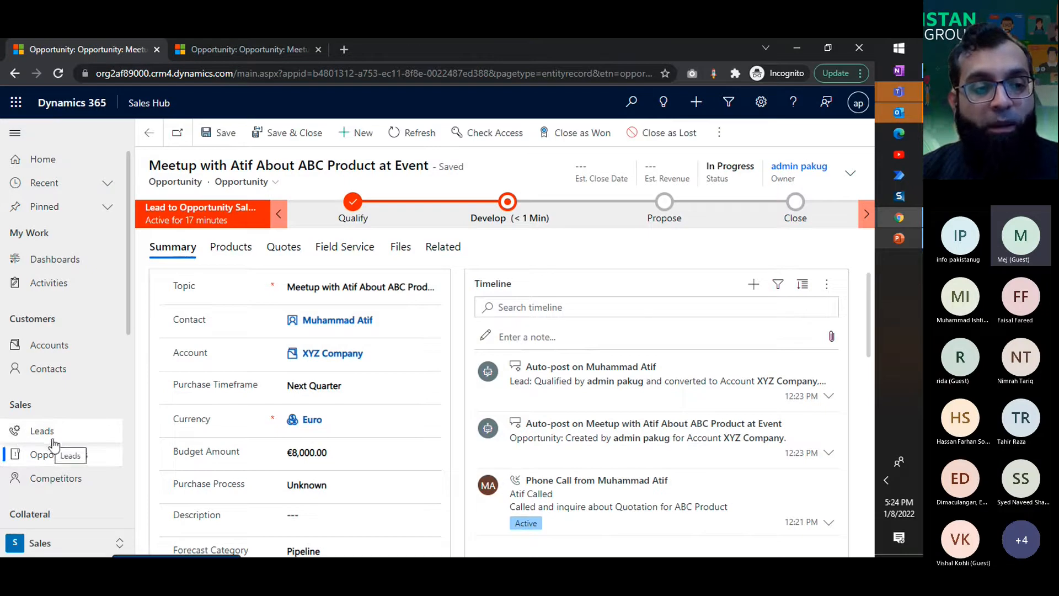
Step: Leave the opportunity record and open the Opportunities list of the Sales area
{"action": "left_click", "coordinate": [71, 464]}
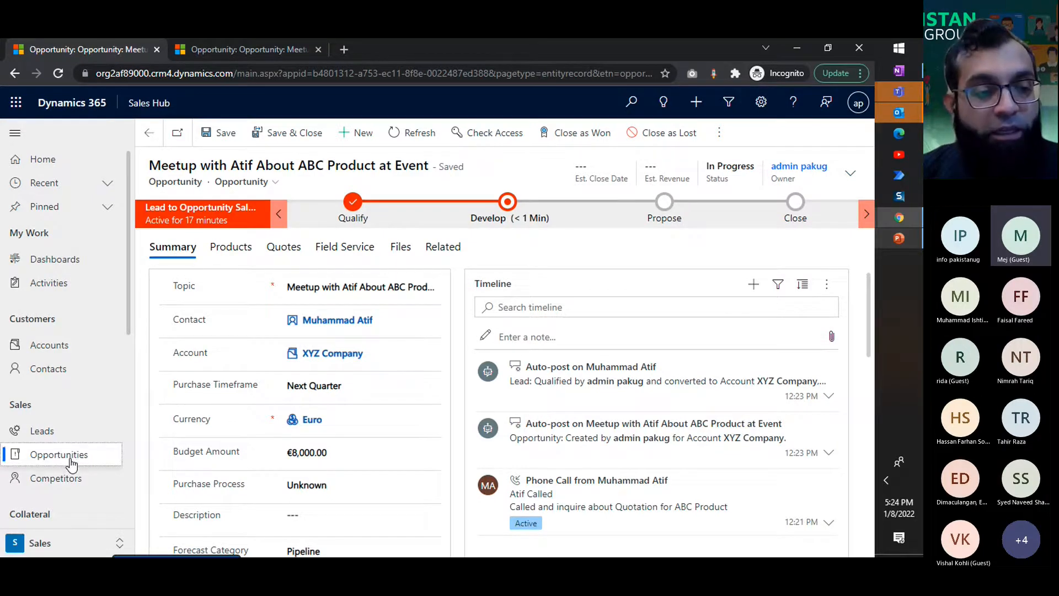
{"action": "left_click_drag", "start_coordinate": [70, 461], "coordinate": [168, 306]}
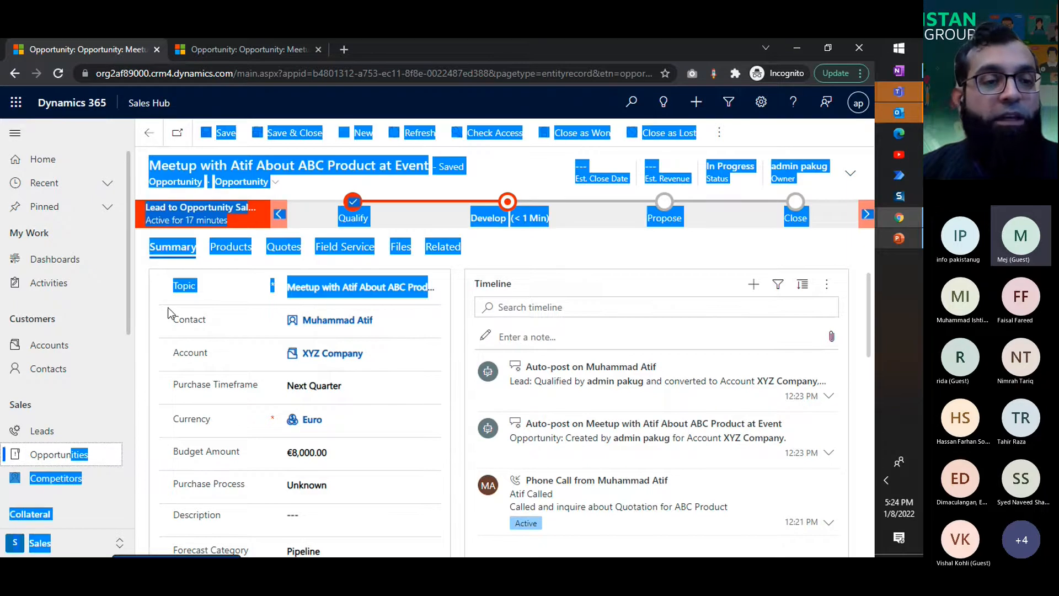
{"action": "left_click", "coordinate": [70, 462]}
{"action": "left_click", "coordinate": [242, 448]}
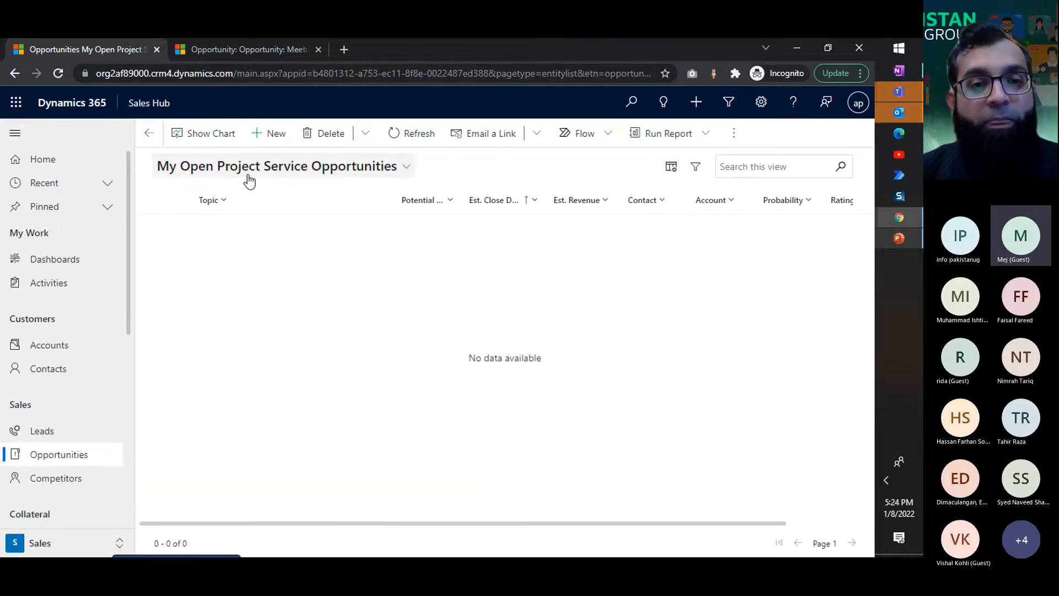
Step: Switch the opportunity list to the All Opportunities view
{"action": "left_click", "coordinate": [248, 178]}
{"action": "left_click", "coordinate": [268, 366]}
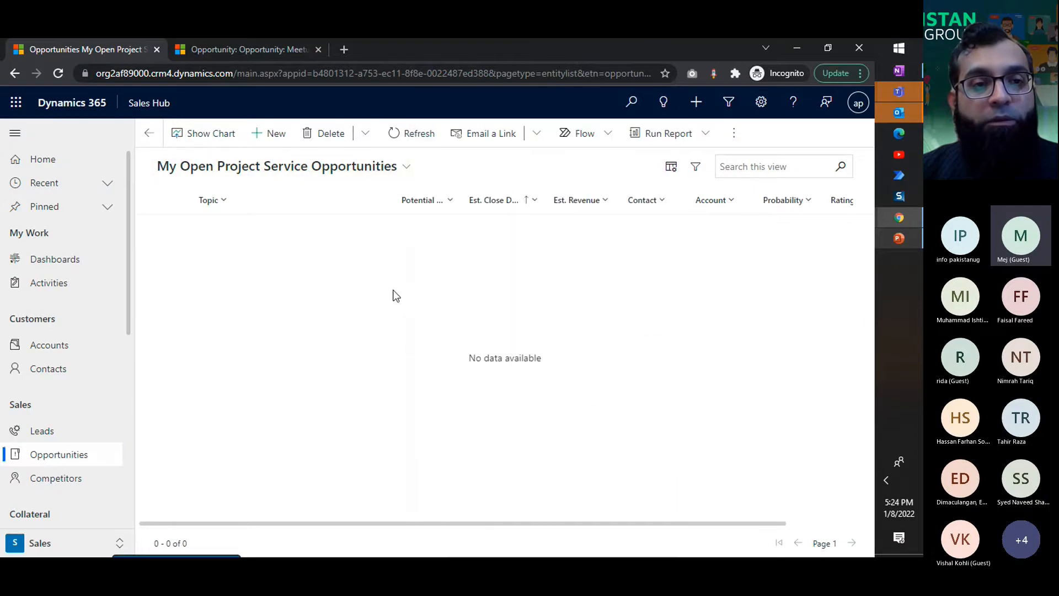
{"action": "left_click", "coordinate": [376, 182]}
{"action": "left_click", "coordinate": [474, 176]}
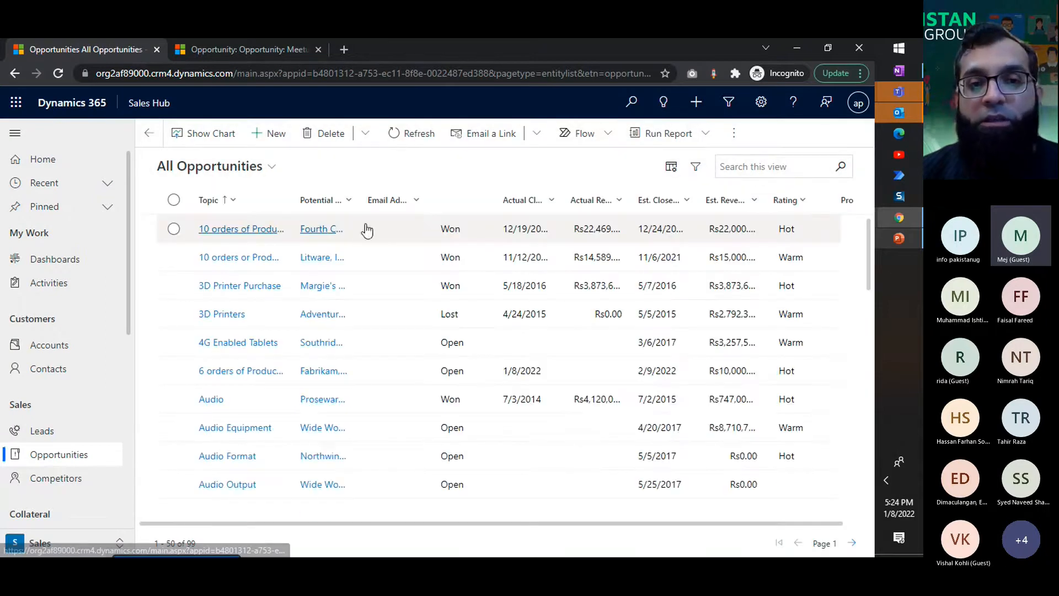
Step: Switch the opportunity list to the My Open Opportunities view
{"action": "left_click", "coordinate": [270, 174]}
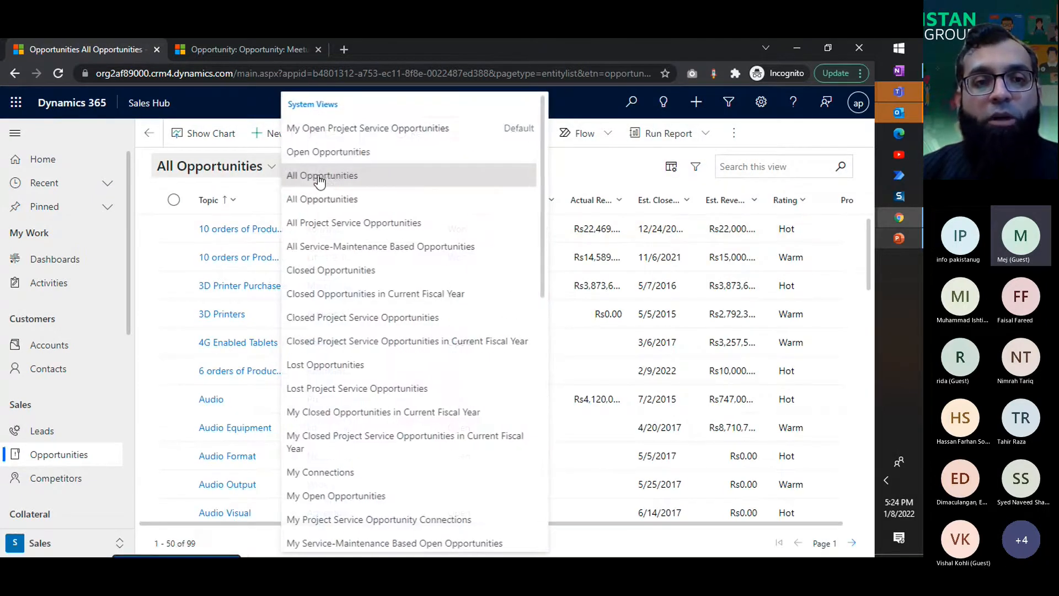
{"action": "scroll", "coordinate": [397, 352], "scroll_direction": "down", "scroll_amount": 2}
{"action": "left_click", "coordinate": [391, 361]}
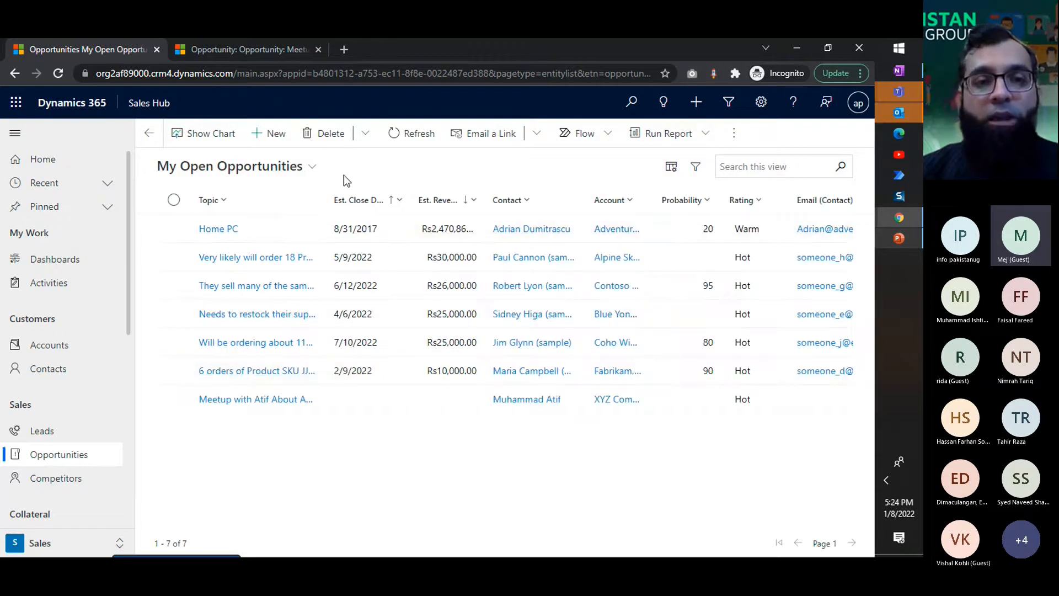
{"action": "left_click", "coordinate": [312, 167]}
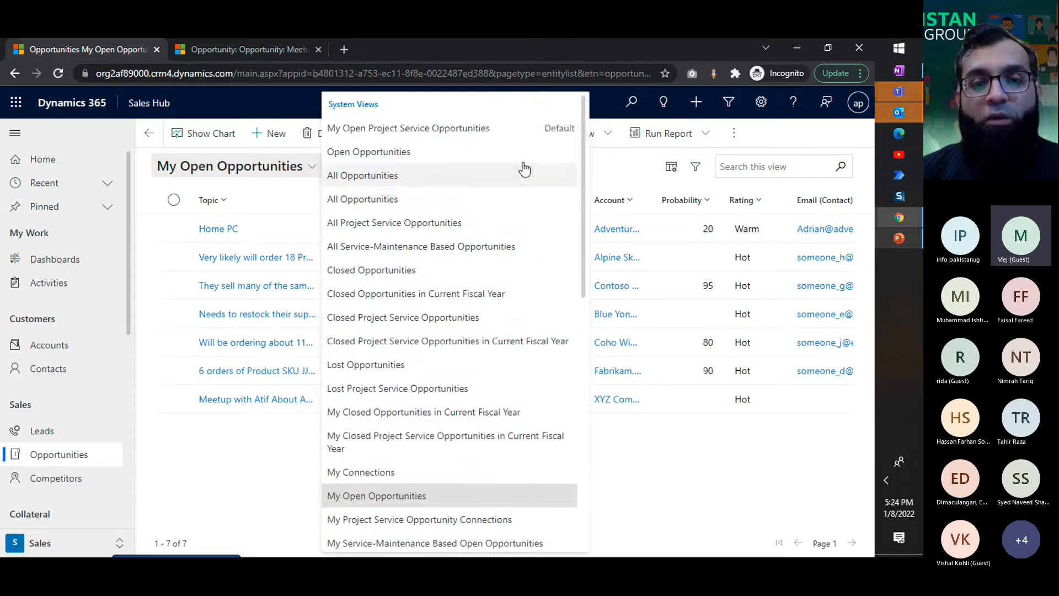
{"action": "scroll", "coordinate": [531, 172], "scroll_direction": "down", "scroll_amount": 10}
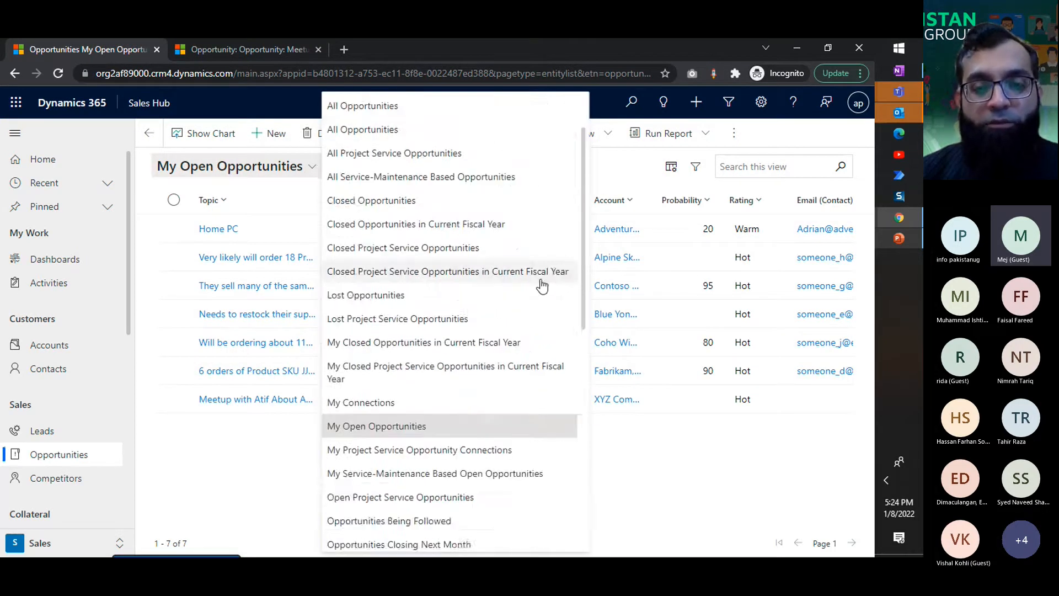
{"action": "left_click", "coordinate": [260, 472]}
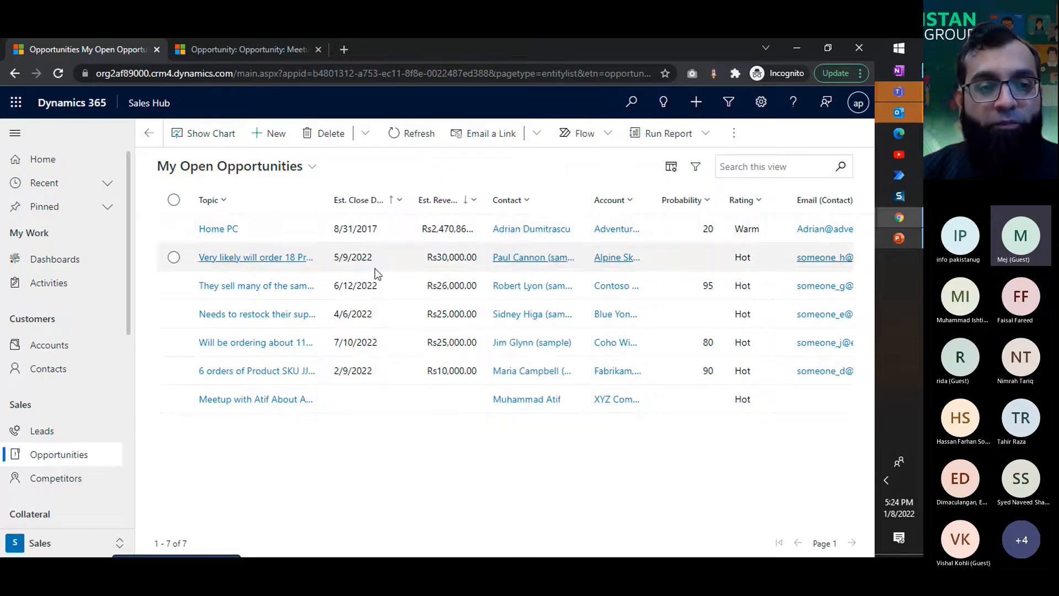
Step: Open the XYZ Company opportunity about the ABC Product event meetup and collapse the site navigation to widen the form
{"action": "left_click", "coordinate": [268, 406]}
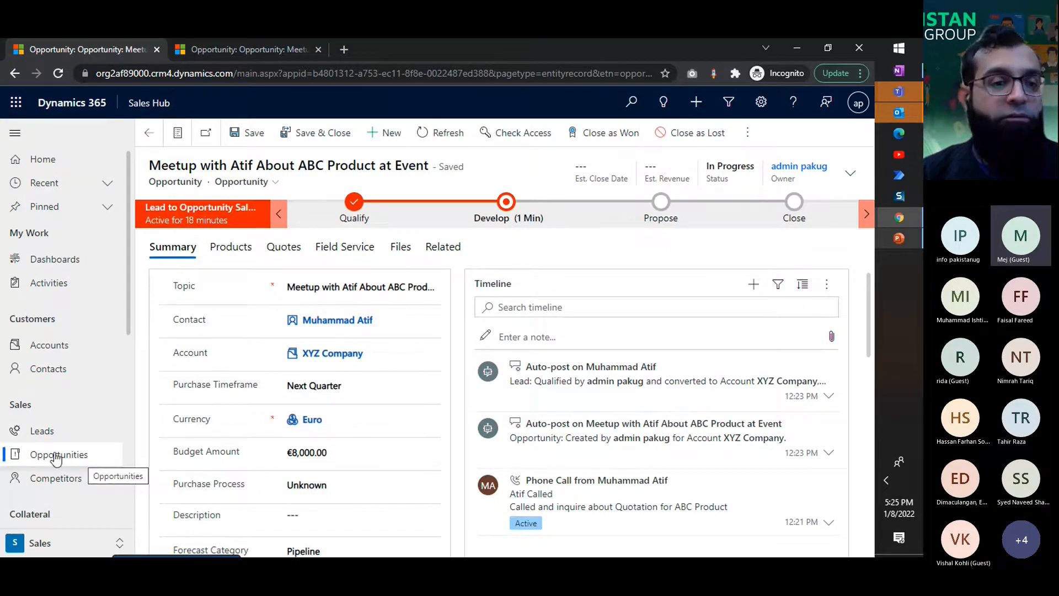
{"action": "left_click", "coordinate": [15, 133]}
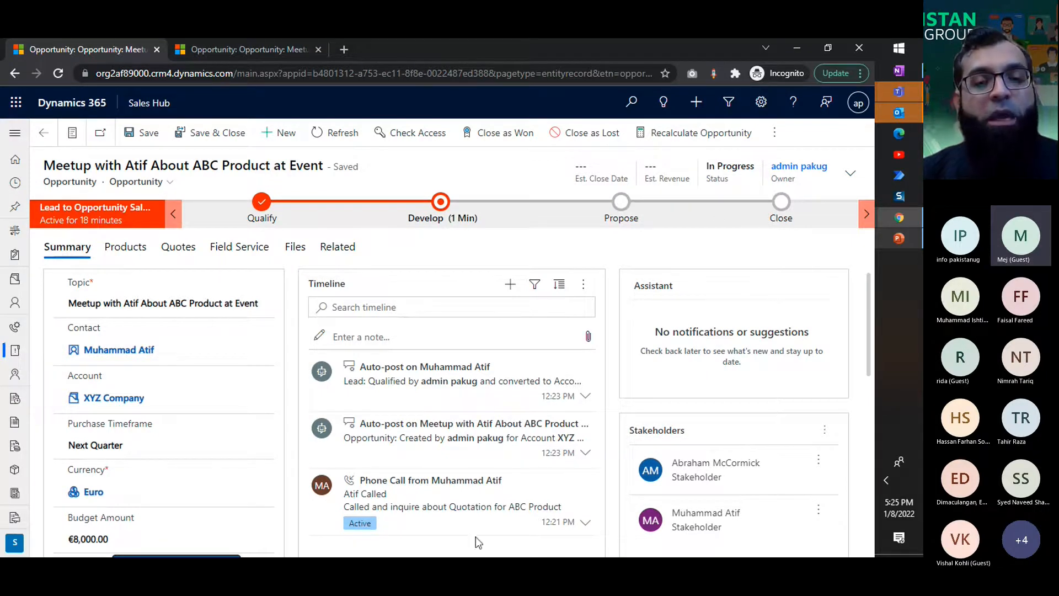
Step: Examine the opportunity's summary, including its budget, timeline, stakeholders, sales team, competitors, current situation, customer need and proposed solution
{"action": "scroll", "coordinate": [428, 504], "scroll_direction": "down", "scroll_amount": 1}
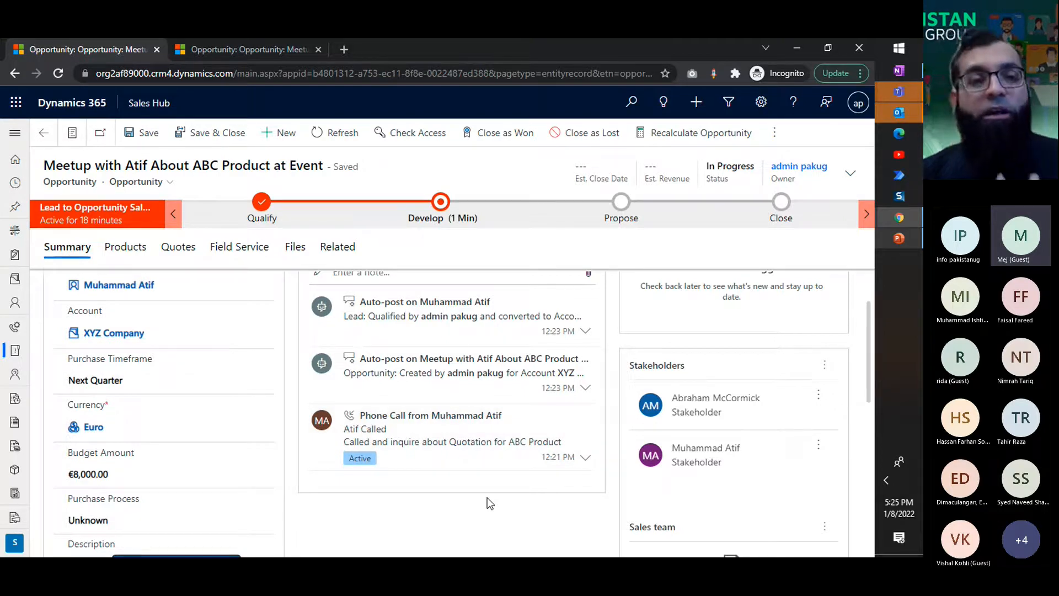
{"action": "scroll", "coordinate": [488, 503], "scroll_direction": "down", "scroll_amount": 5}
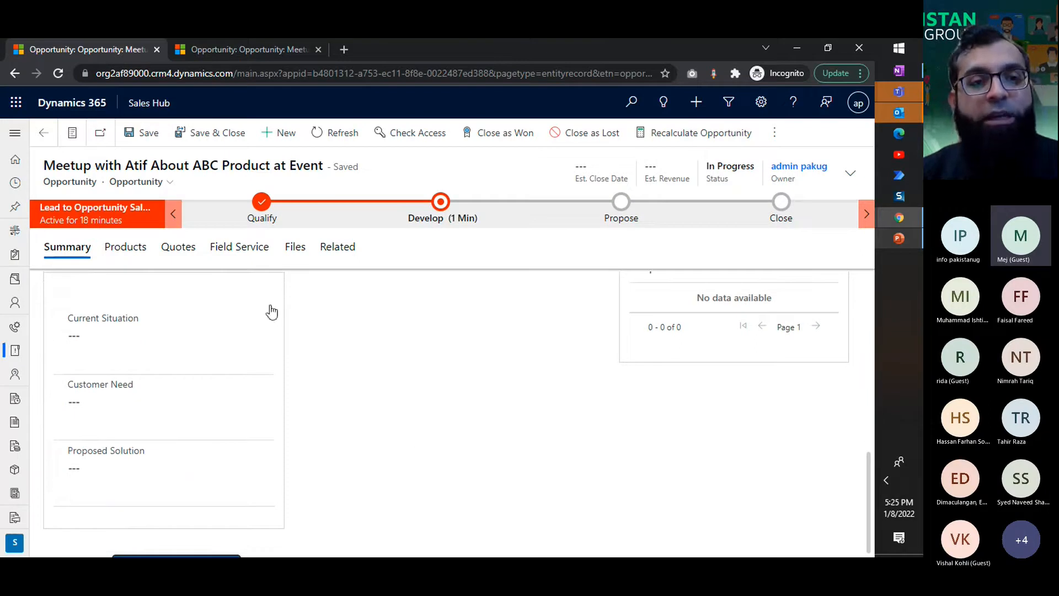
{"action": "scroll", "coordinate": [365, 404], "scroll_direction": "up", "scroll_amount": 5}
{"action": "scroll", "coordinate": [646, 385], "scroll_direction": "down", "scroll_amount": 1}
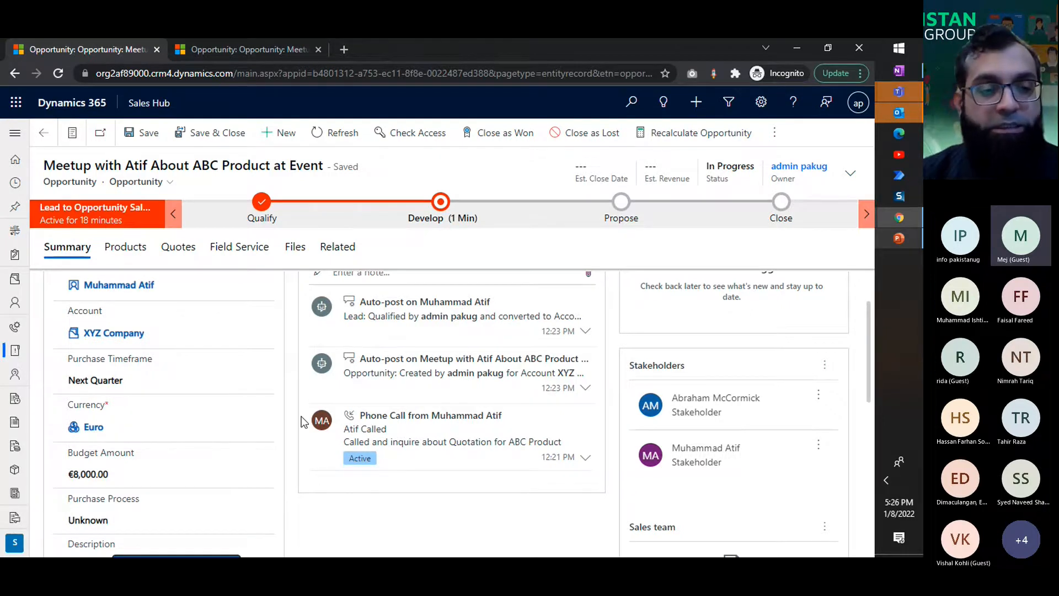
{"action": "scroll", "coordinate": [302, 419], "scroll_direction": "down", "scroll_amount": 3}
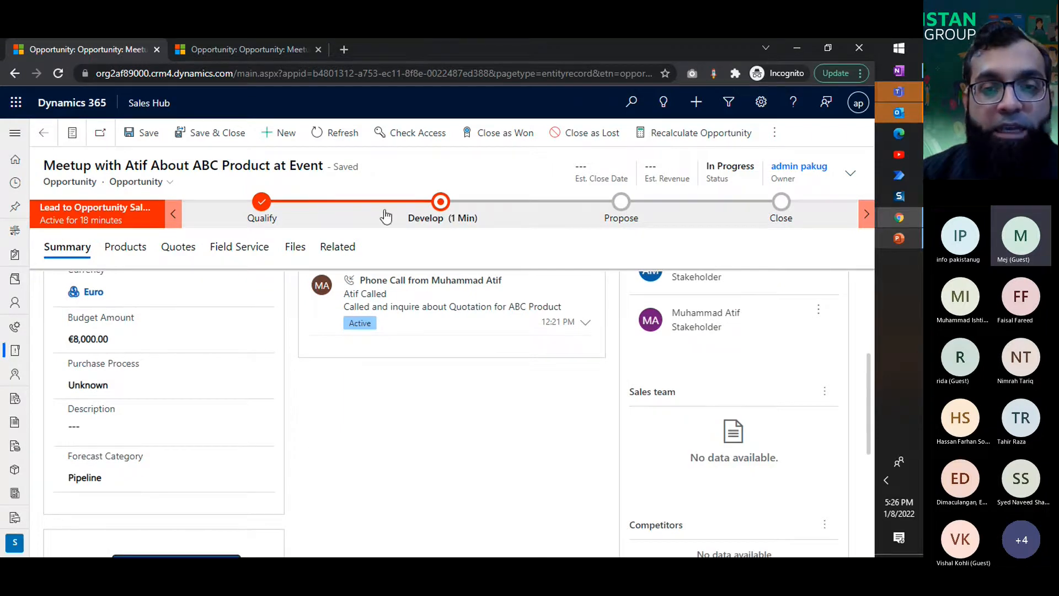
{"action": "scroll", "coordinate": [521, 425], "scroll_direction": "up", "scroll_amount": 2}
{"action": "scroll", "coordinate": [520, 431], "scroll_direction": "up", "scroll_amount": 3}
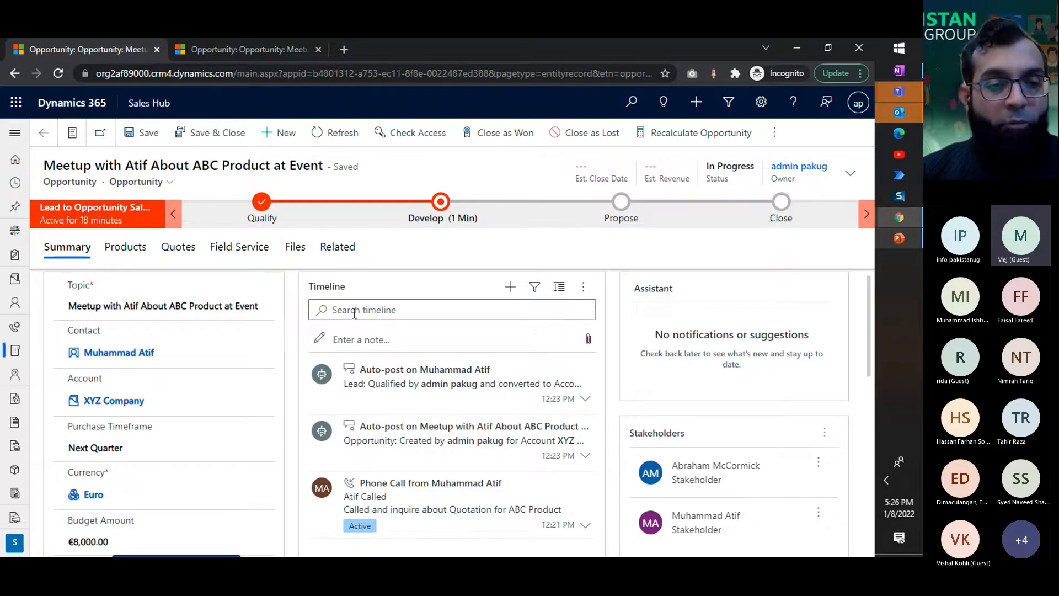
{"action": "scroll", "coordinate": [296, 354], "scroll_direction": "down", "scroll_amount": 3}
{"action": "scroll", "coordinate": [295, 354], "scroll_direction": "down", "scroll_amount": 2}
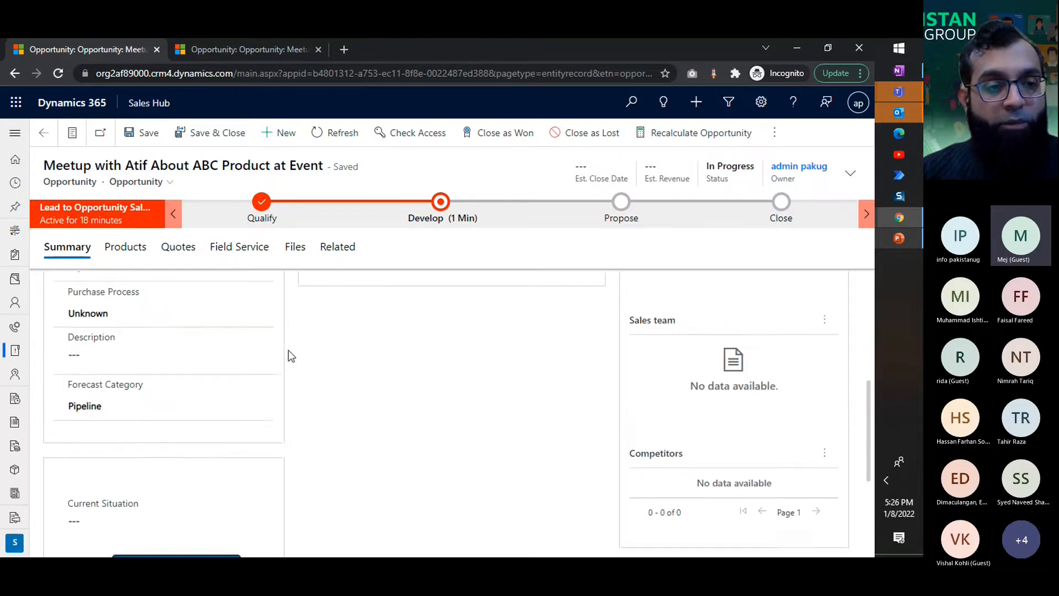
{"action": "scroll", "coordinate": [307, 382], "scroll_direction": "up", "scroll_amount": 3}
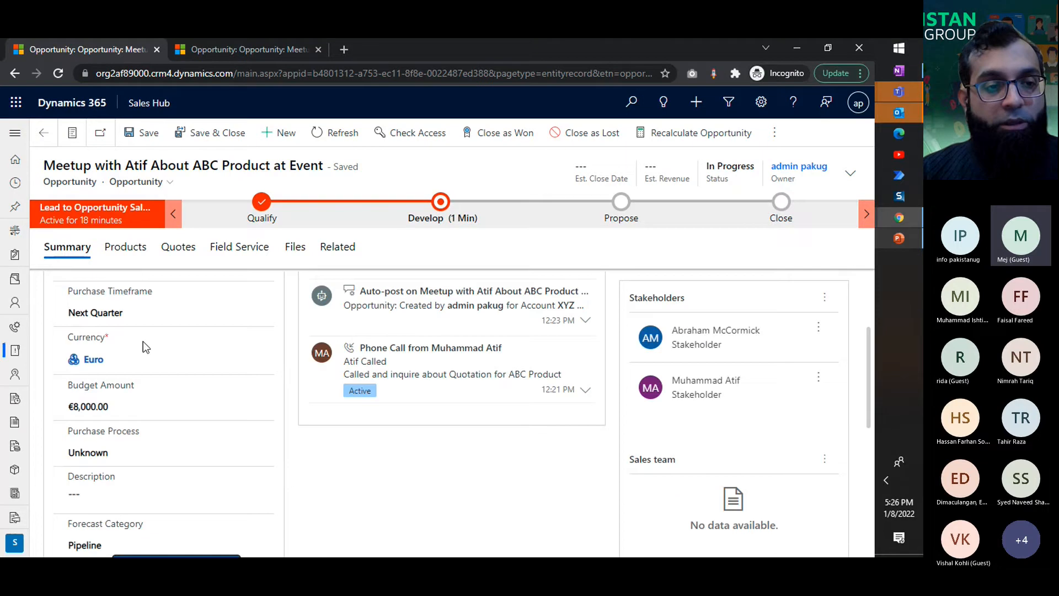
{"action": "left_click", "coordinate": [160, 404]}
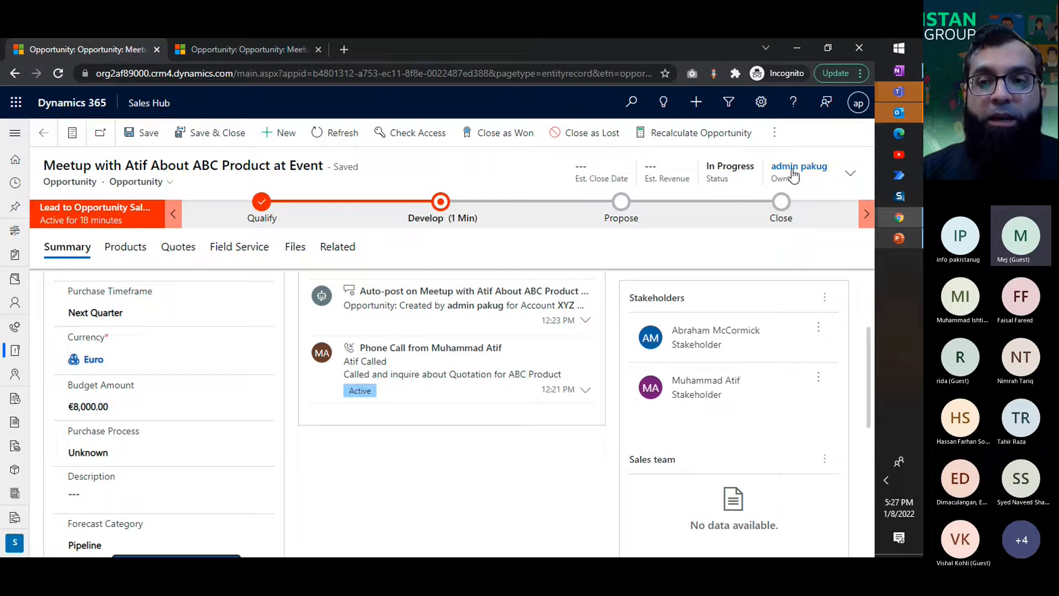
Step: Set the opportunity's estimated close date to 2/28/2022 in the record header details
{"action": "left_click", "coordinate": [849, 176]}
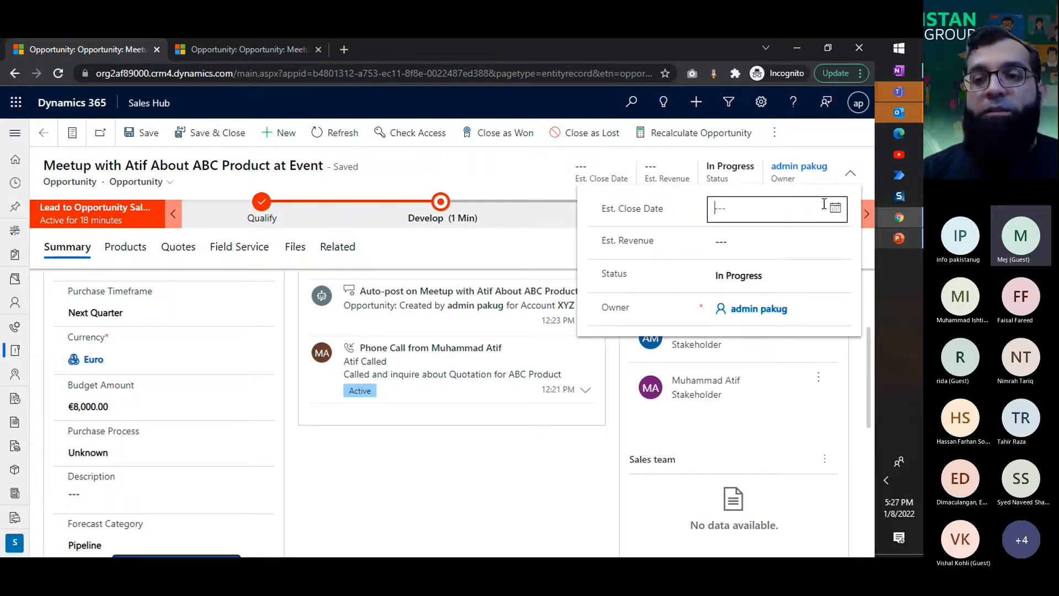
{"action": "left_click", "coordinate": [835, 207]}
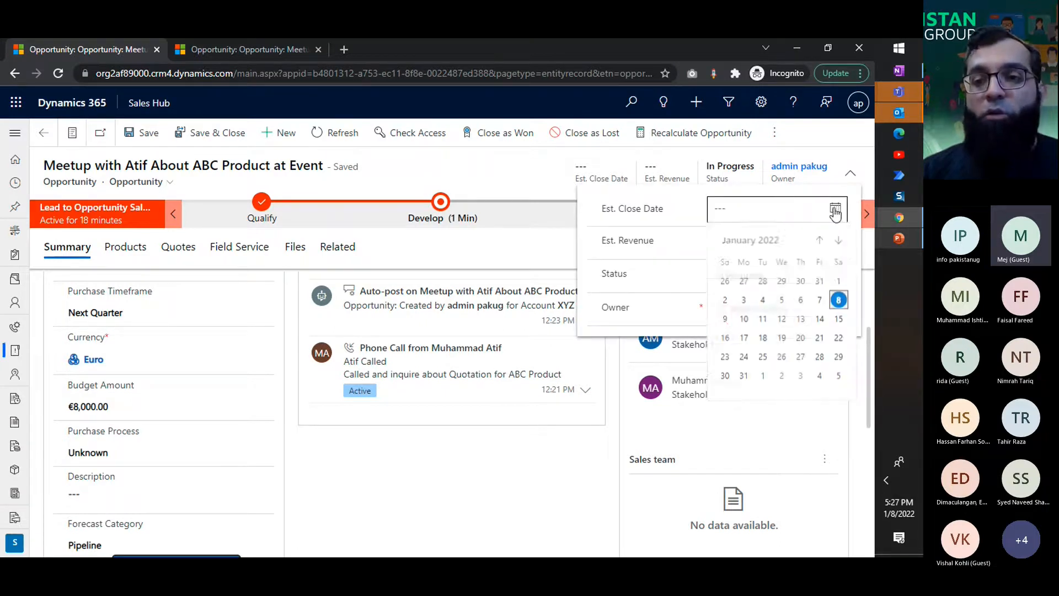
{"action": "left_click", "coordinate": [838, 241]}
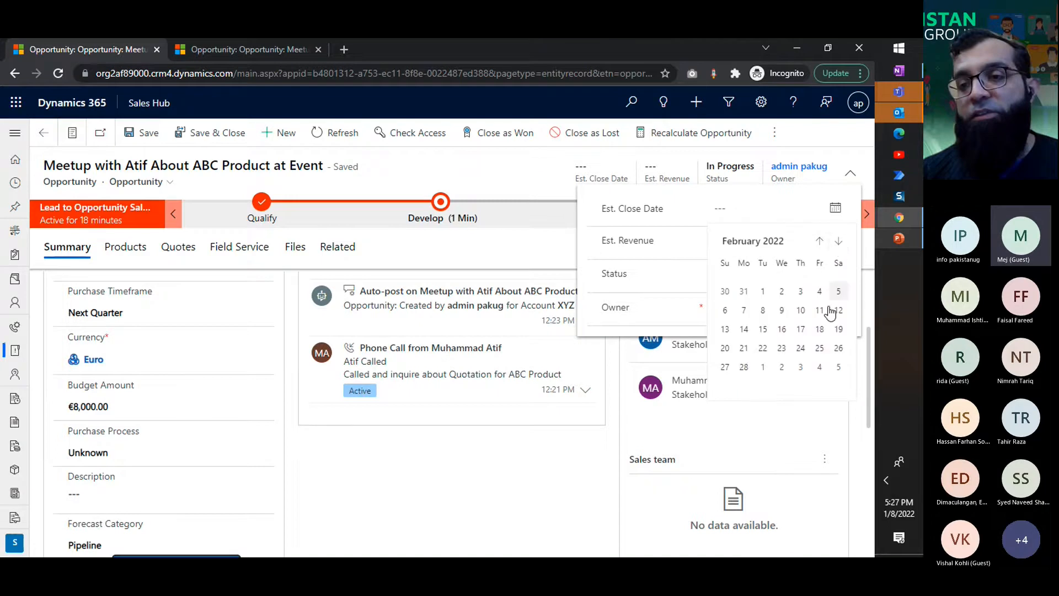
{"action": "left_click", "coordinate": [744, 367]}
Step: Set the opportunity's estimated revenue to €5,000 and close the header details
{"action": "left_click", "coordinate": [728, 249]}
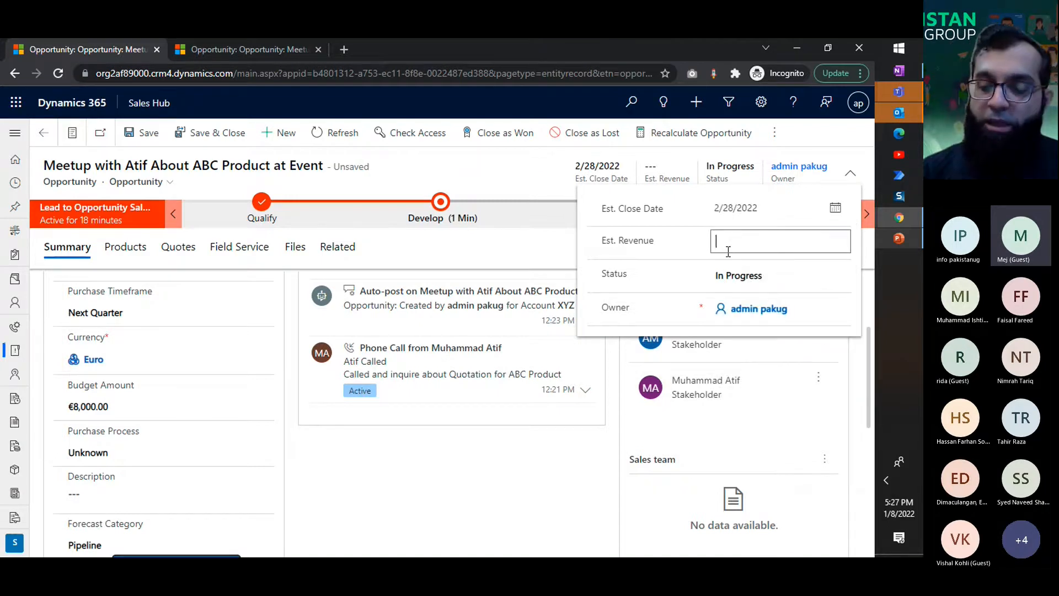
{"action": "type", "text": "50000"}
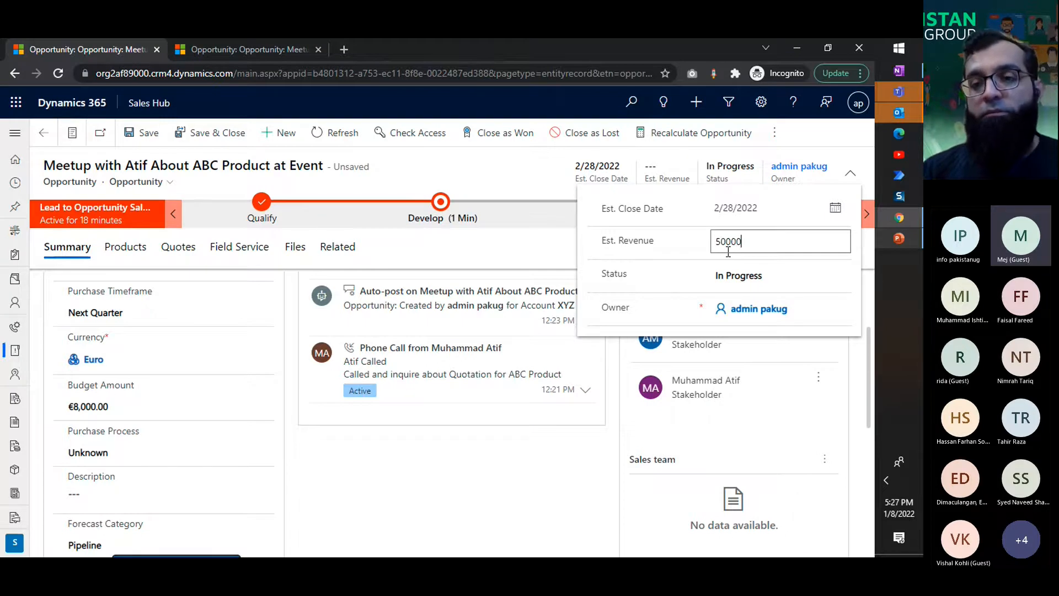
{"action": "left_click", "coordinate": [656, 258]}
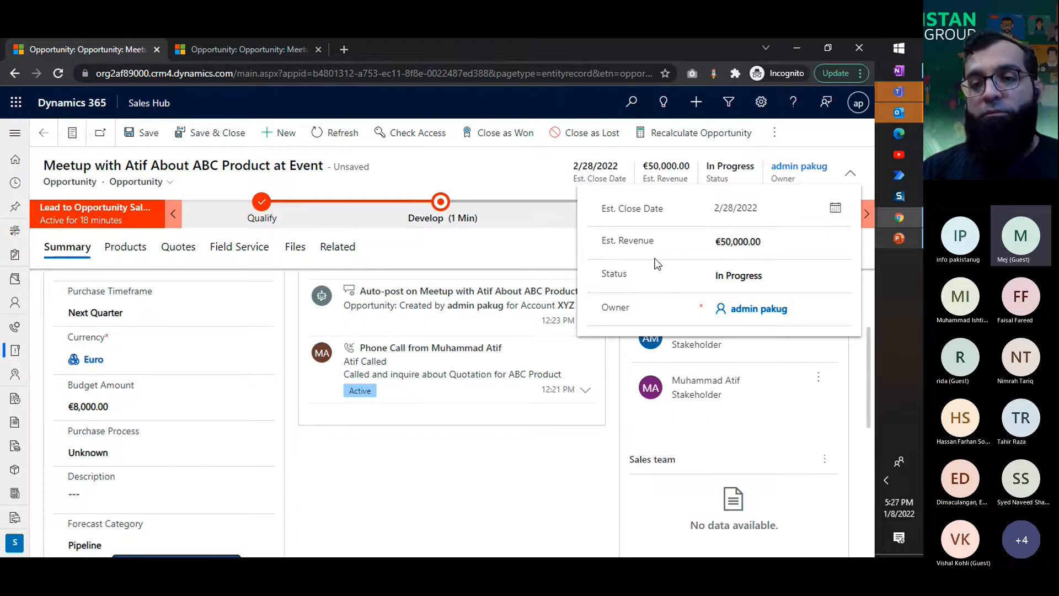
{"action": "left_click", "coordinate": [719, 243]}
{"action": "type", "text": "5000"}
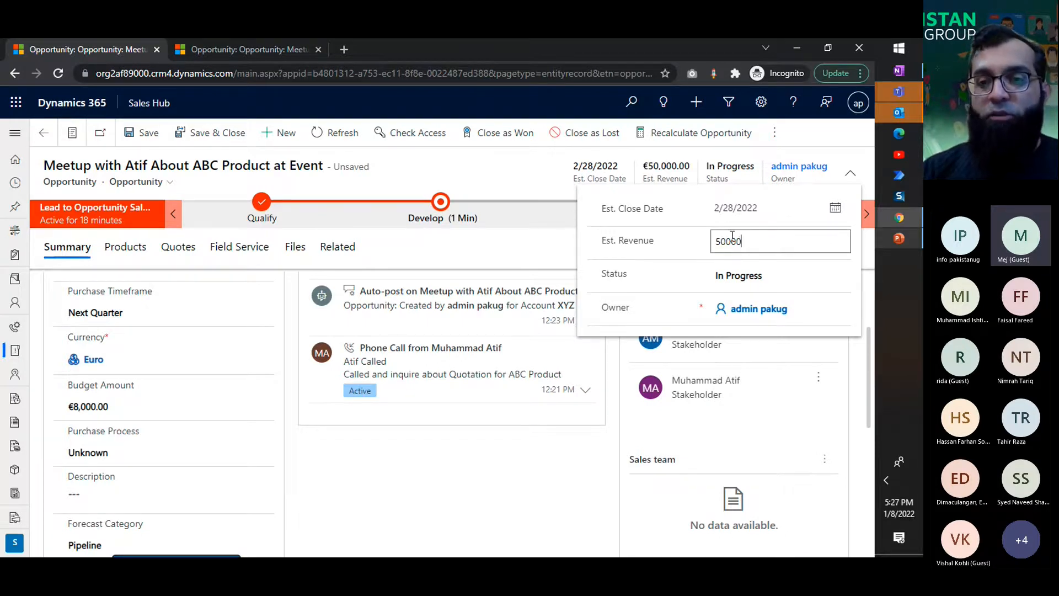
{"action": "left_click", "coordinate": [547, 160]}
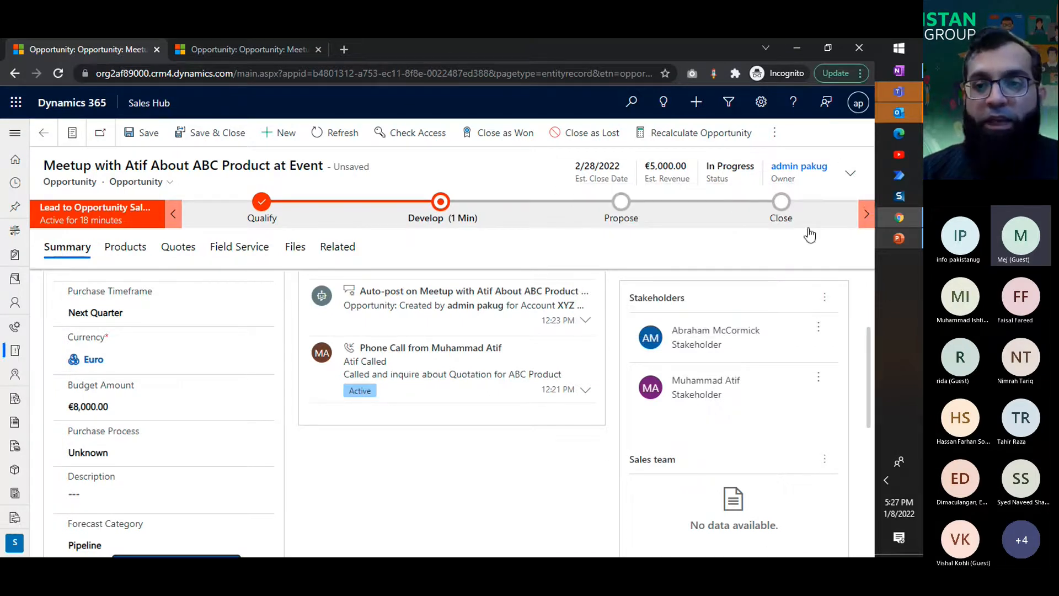
Step: Check the status options for the opportunity without changing the status, and save the record
{"action": "left_click", "coordinate": [849, 173]}
{"action": "left_click", "coordinate": [776, 278]}
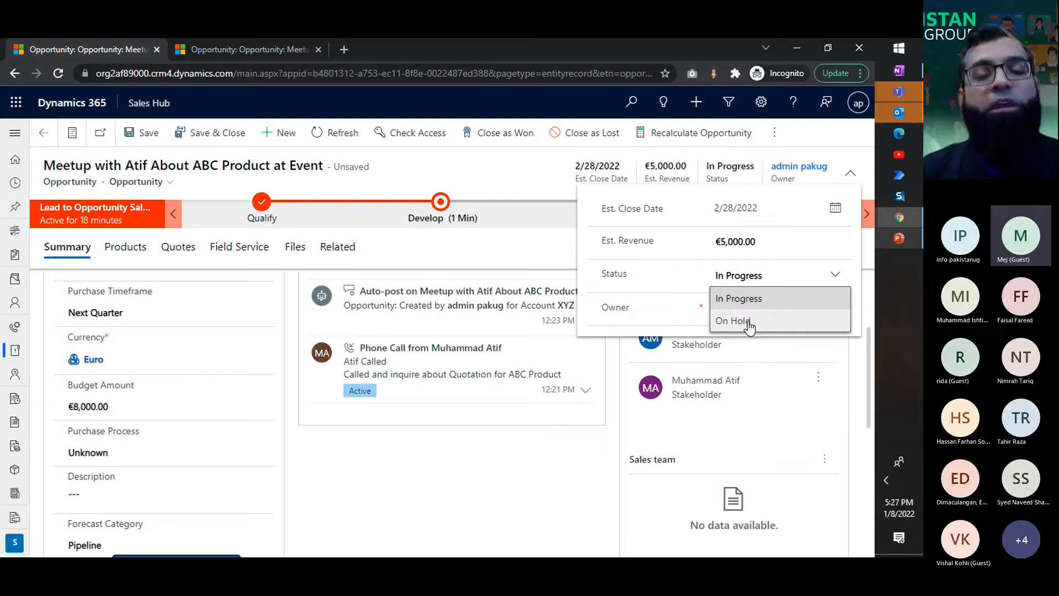
{"action": "left_click", "coordinate": [590, 462]}
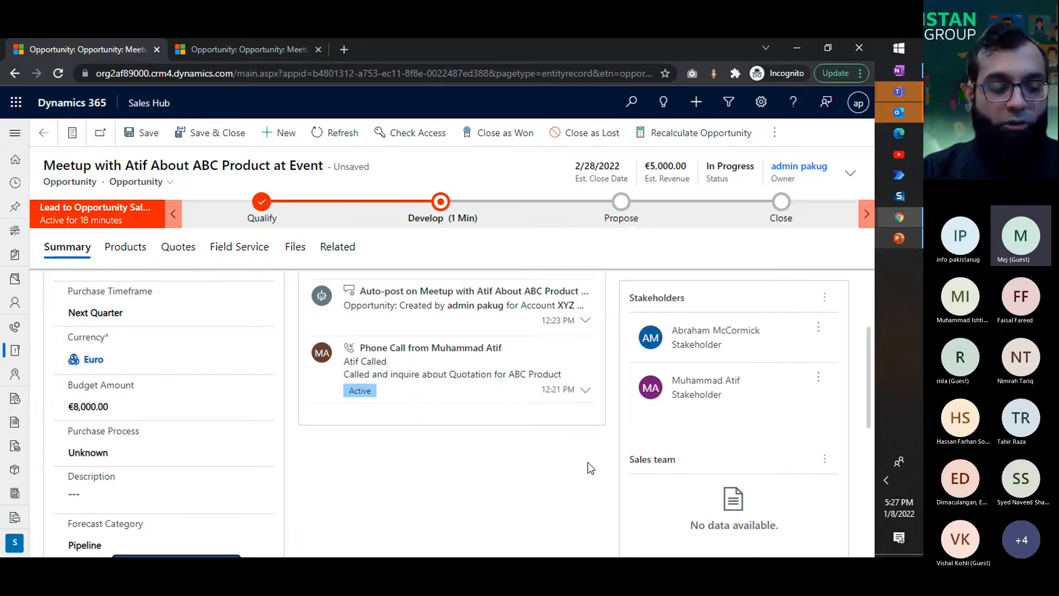
{"action": "key", "text": "ctrl+s"}
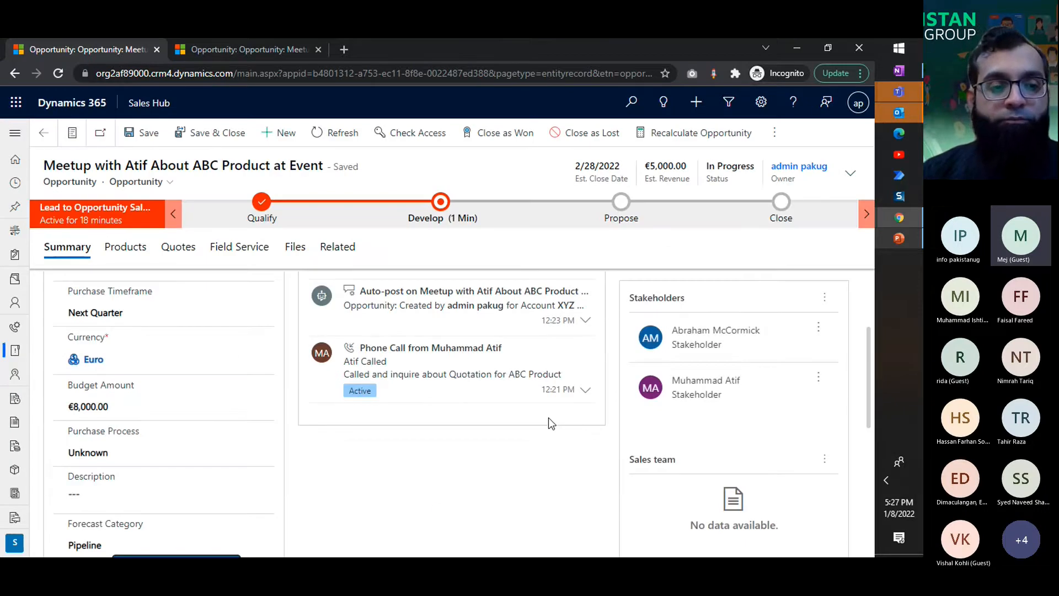
{"action": "scroll", "coordinate": [548, 418], "scroll_direction": "down", "scroll_amount": 5}
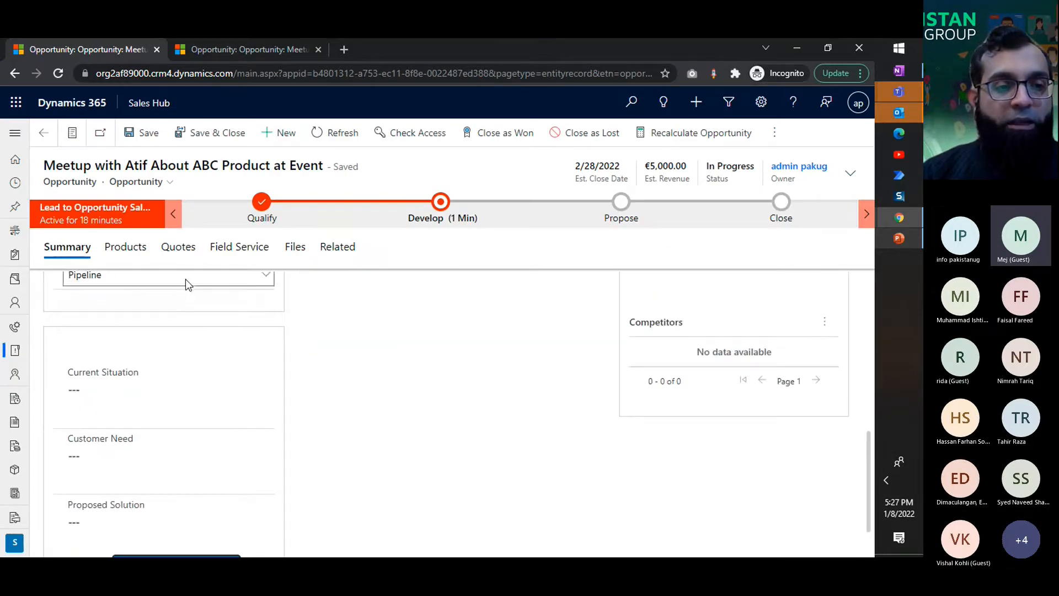
Step: Check the available forecast category options for the opportunity without changing the selection
{"action": "left_click", "coordinate": [186, 279]}
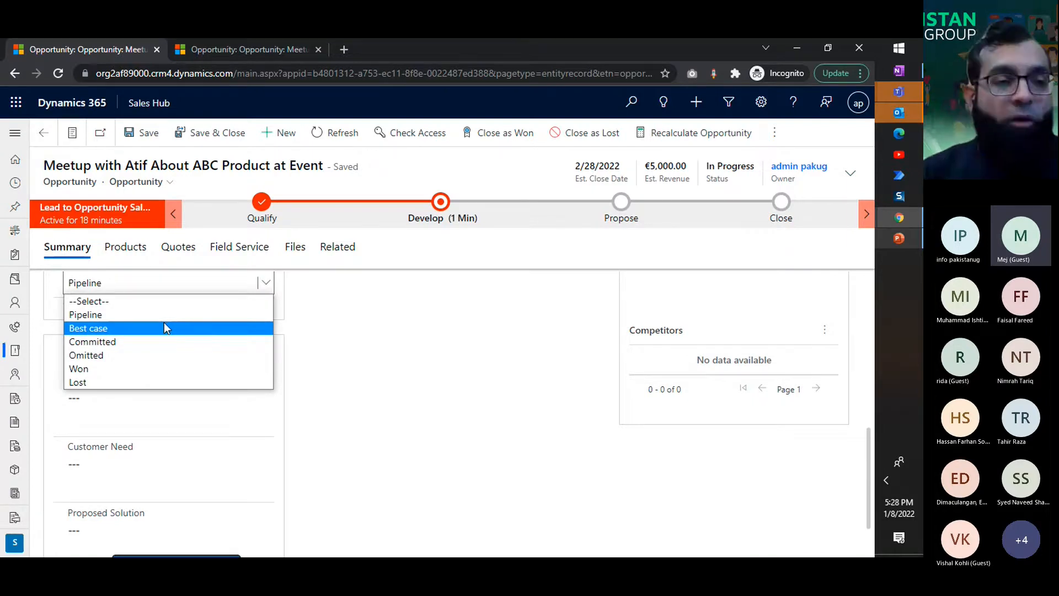
{"action": "left_click", "coordinate": [403, 372]}
{"action": "scroll", "coordinate": [403, 372], "scroll_direction": "down", "scroll_amount": 1}
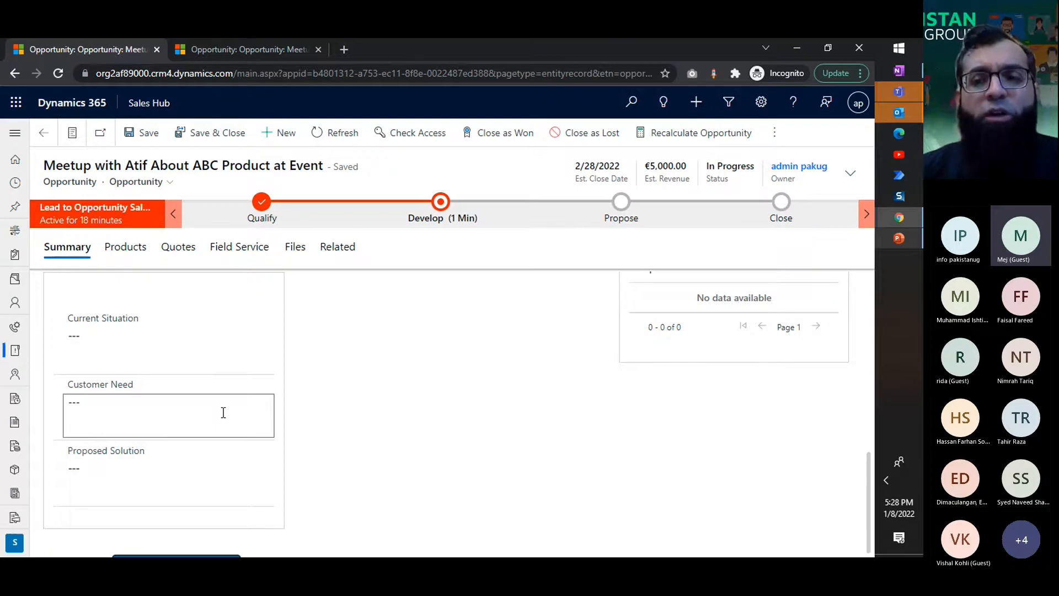
Step: Examine the actions available for the opportunity's sales team and competitors, then review the summary and its timeline
{"action": "scroll", "coordinate": [414, 419], "scroll_direction": "up", "scroll_amount": 5}
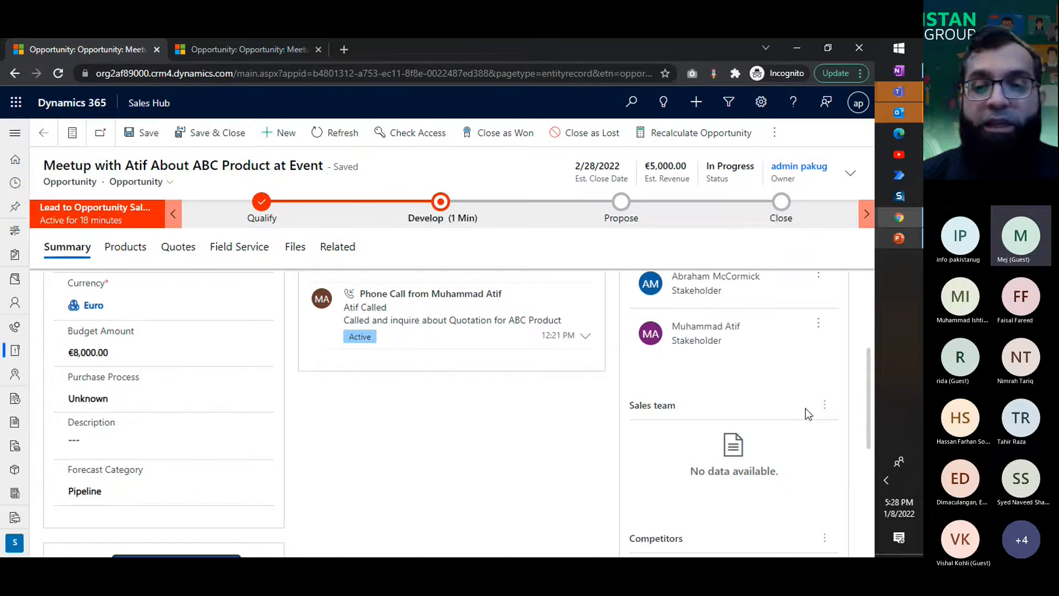
{"action": "left_click", "coordinate": [824, 405]}
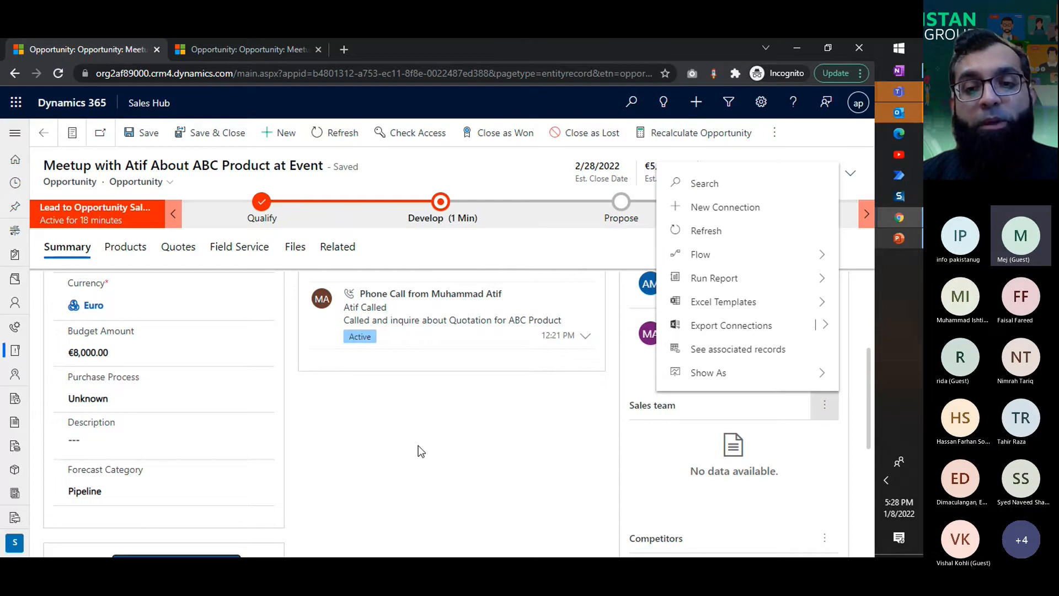
{"action": "left_click", "coordinate": [526, 431]}
{"action": "scroll", "coordinate": [526, 431], "scroll_direction": "down", "scroll_amount": 3}
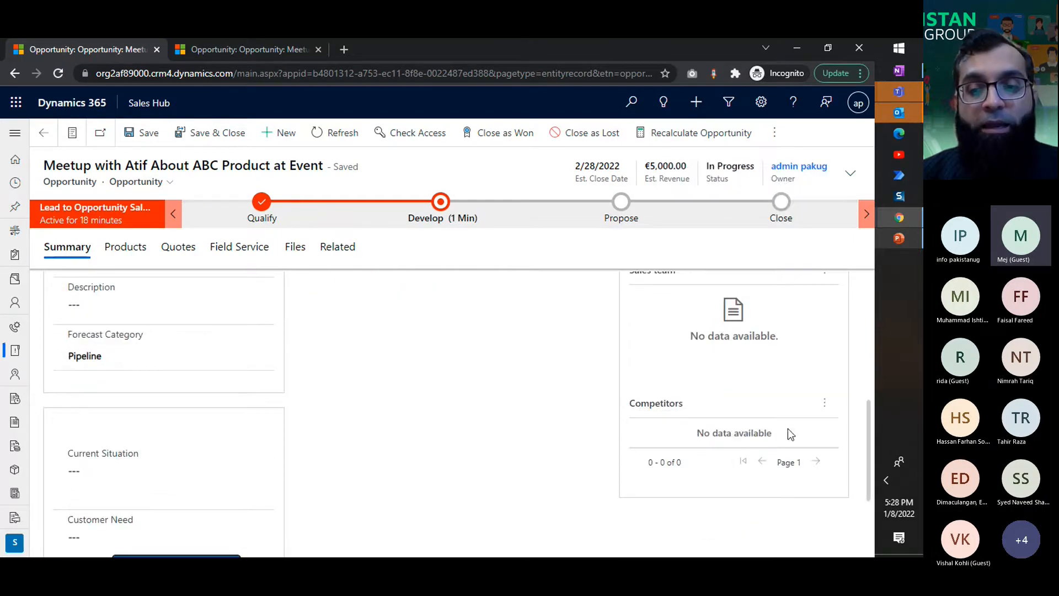
{"action": "left_click", "coordinate": [824, 403]}
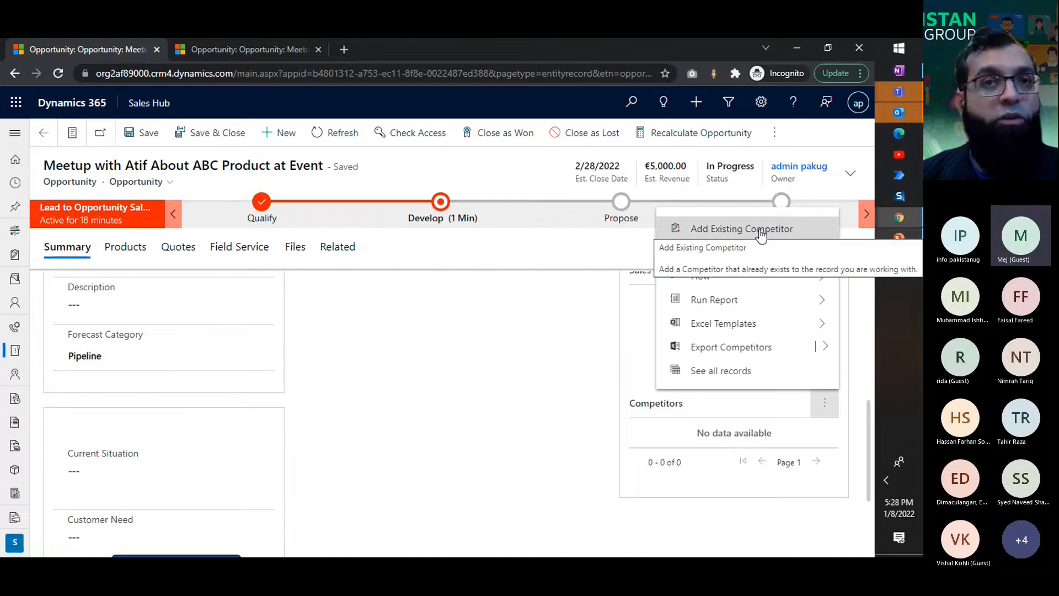
{"action": "left_click", "coordinate": [360, 381]}
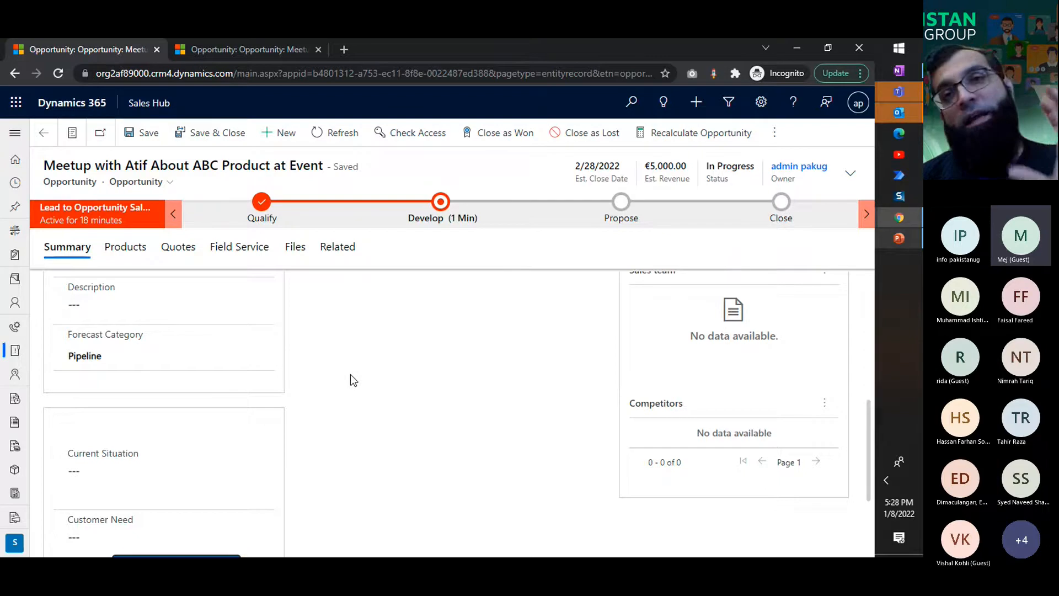
{"action": "scroll", "coordinate": [353, 381], "scroll_direction": "up", "scroll_amount": 6}
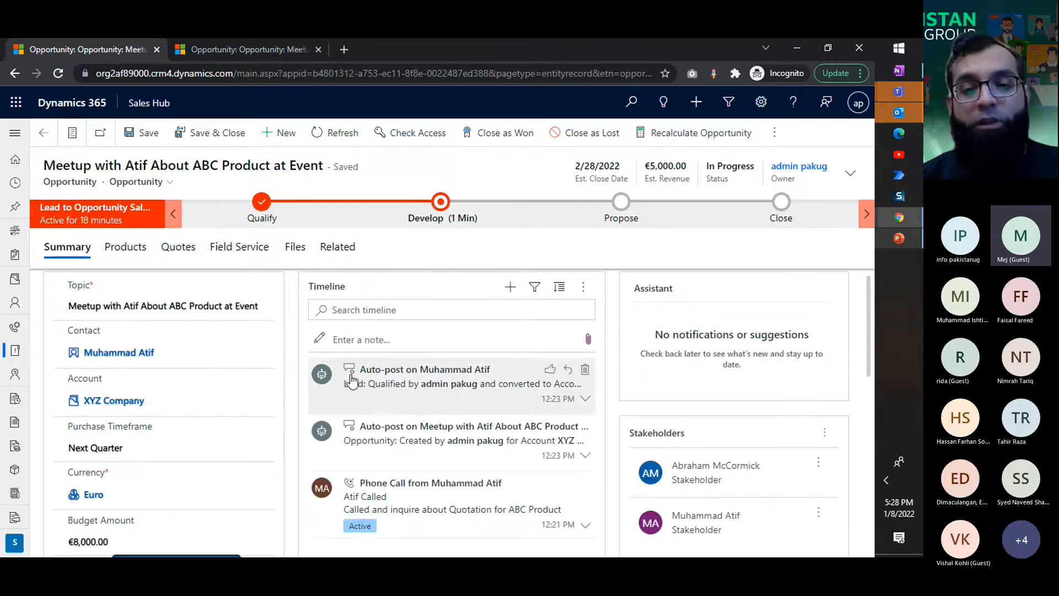
{"action": "scroll", "coordinate": [694, 424], "scroll_direction": "down", "scroll_amount": 3}
{"action": "scroll", "coordinate": [726, 474], "scroll_direction": "down", "scroll_amount": 2}
{"action": "scroll", "coordinate": [243, 383], "scroll_direction": "up", "scroll_amount": 5}
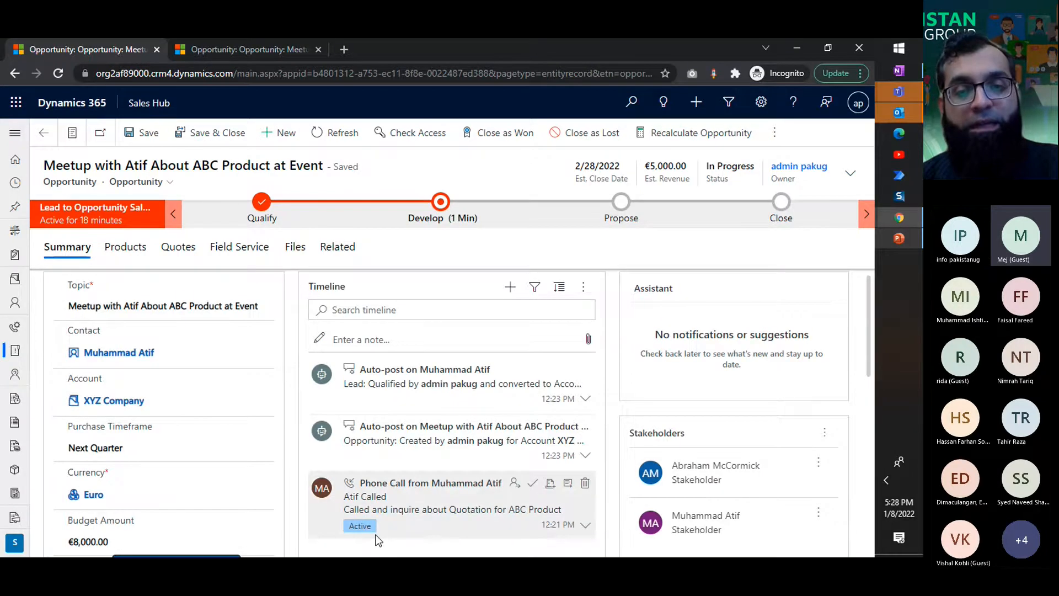
{"action": "scroll", "coordinate": [660, 385], "scroll_direction": "down", "scroll_amount": 5}
{"action": "scroll", "coordinate": [661, 385], "scroll_direction": "up", "scroll_amount": 5}
Step: Set the price list for the opportunity's products to France Cost Rates
{"action": "left_click", "coordinate": [142, 250]}
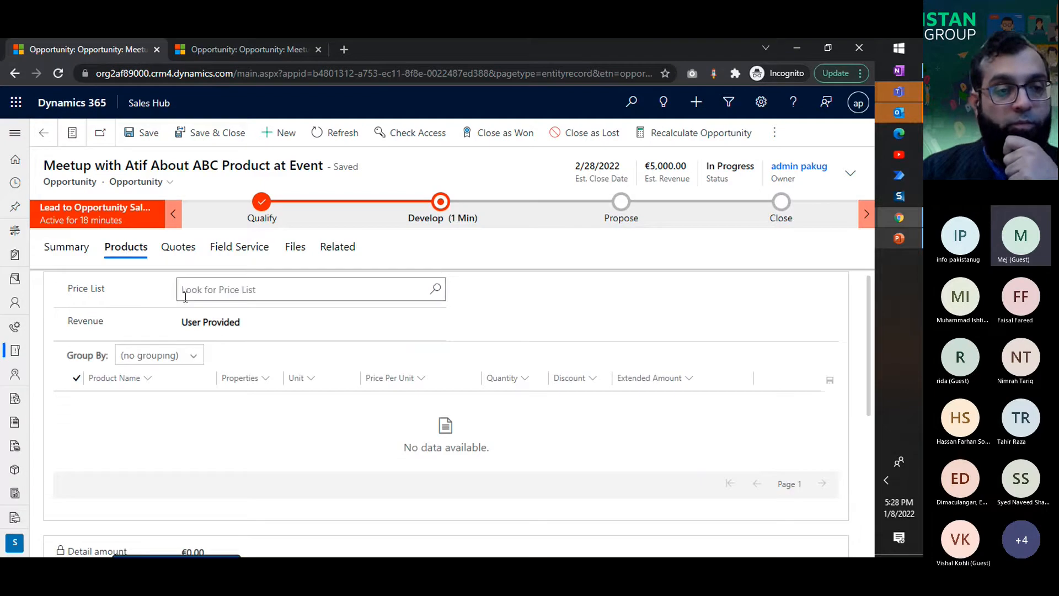
{"action": "left_click", "coordinate": [397, 288]}
{"action": "left_click", "coordinate": [437, 290]}
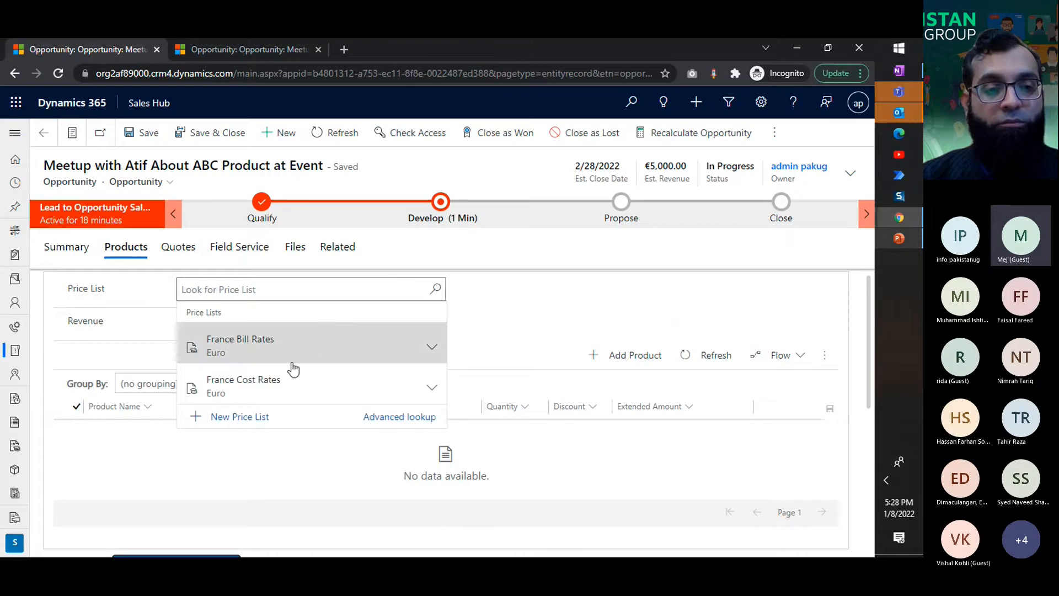
{"action": "left_click", "coordinate": [304, 389]}
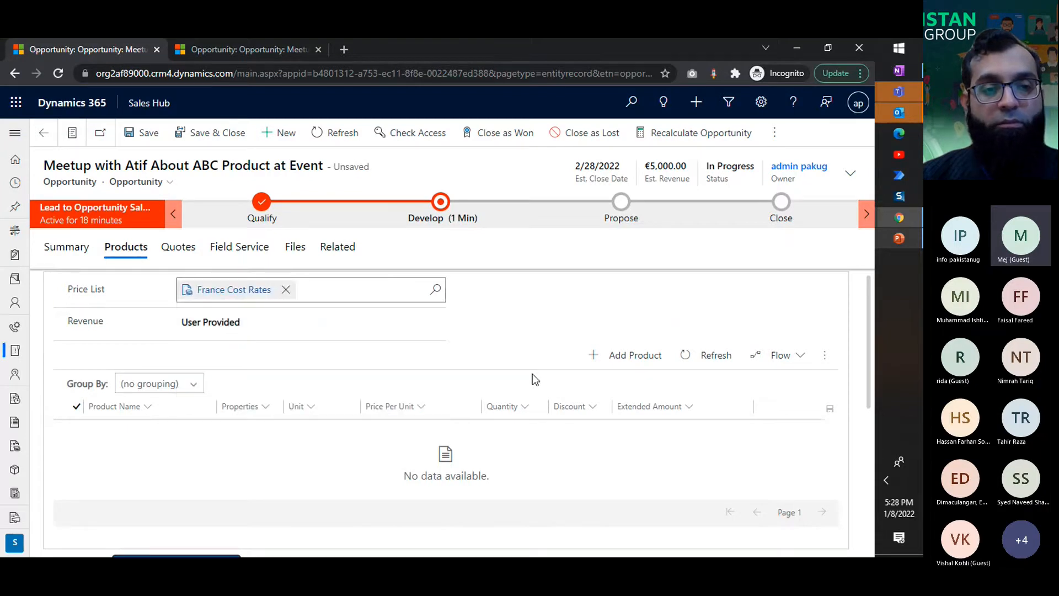
{"action": "left_click", "coordinate": [619, 362]}
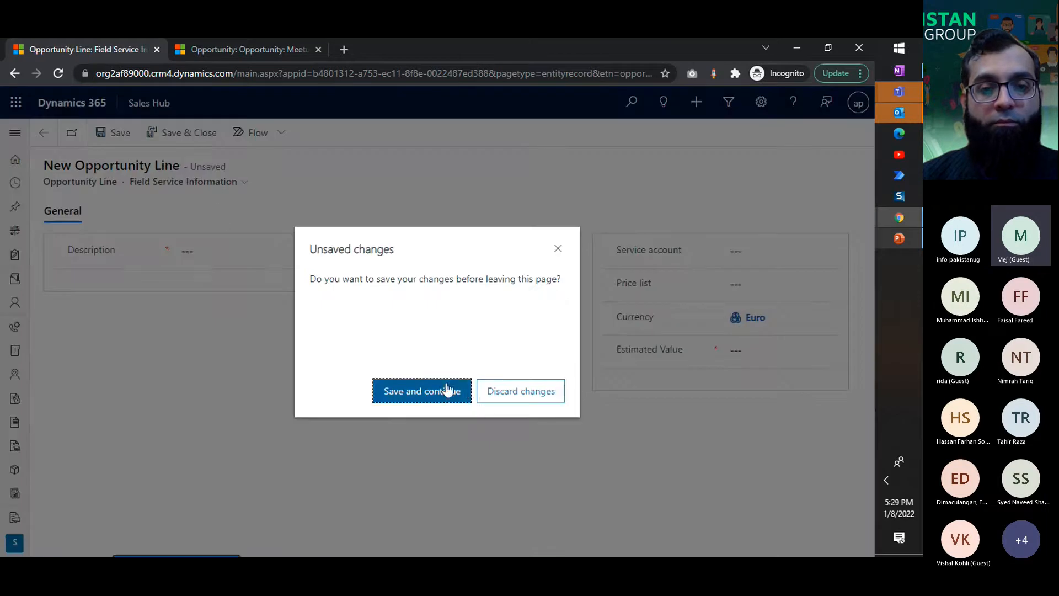
{"action": "left_click", "coordinate": [442, 393]}
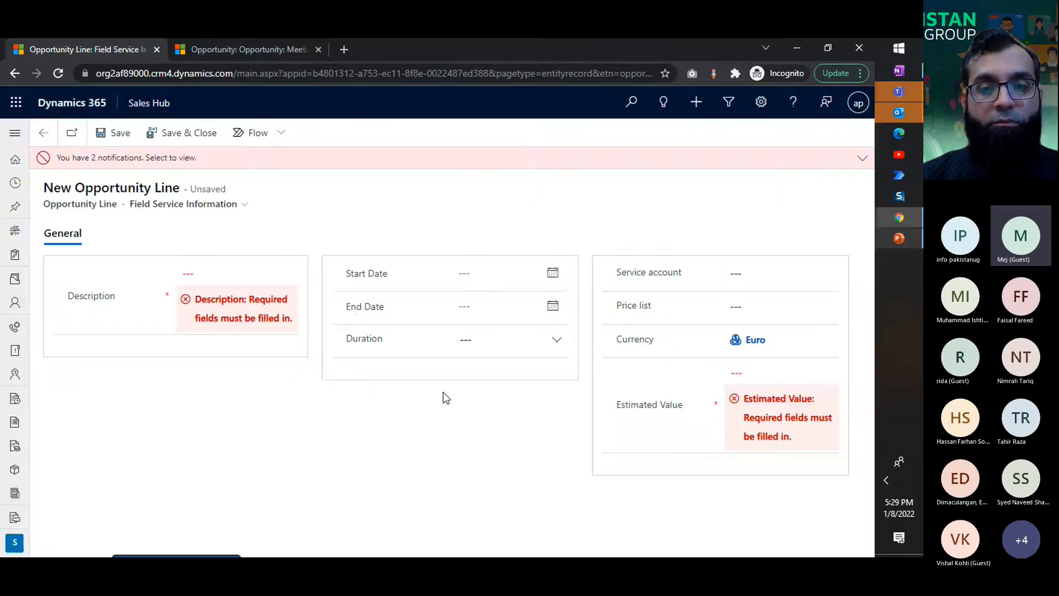
{"action": "left_click", "coordinate": [44, 141]}
{"action": "left_click", "coordinate": [537, 392]}
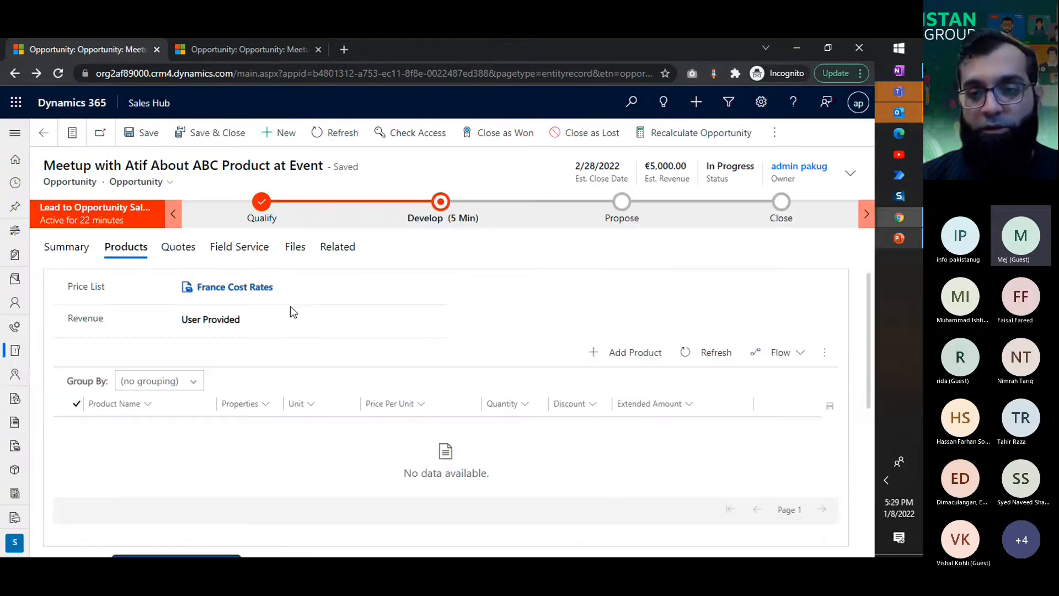
{"action": "left_click", "coordinate": [825, 356]}
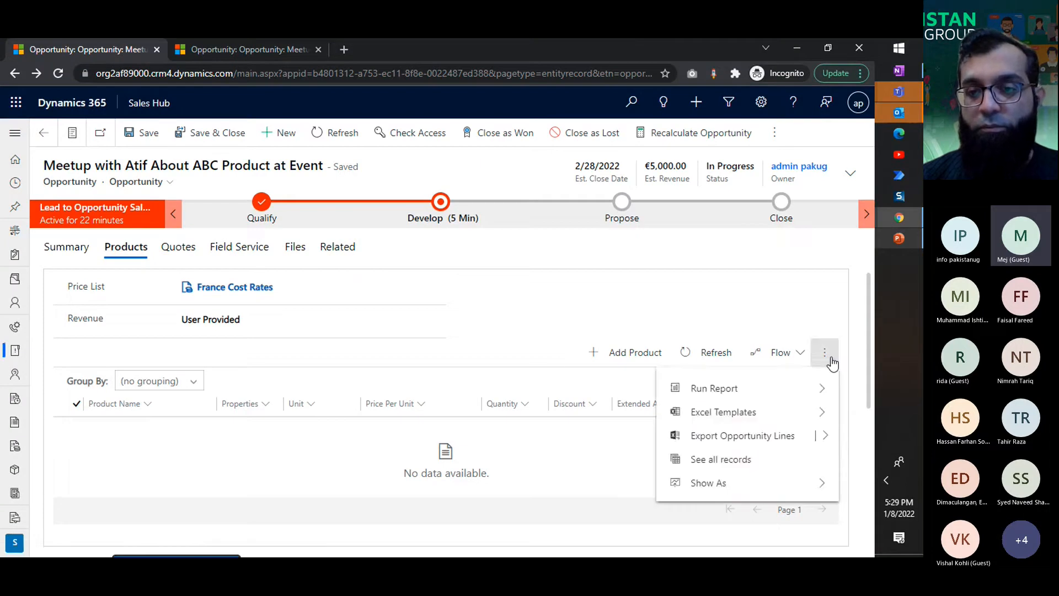
Step: Start a new product line for the opportunity, discarding unsaved form changes, and choose ArmBand 100 as the existing product
{"action": "left_click", "coordinate": [636, 348]}
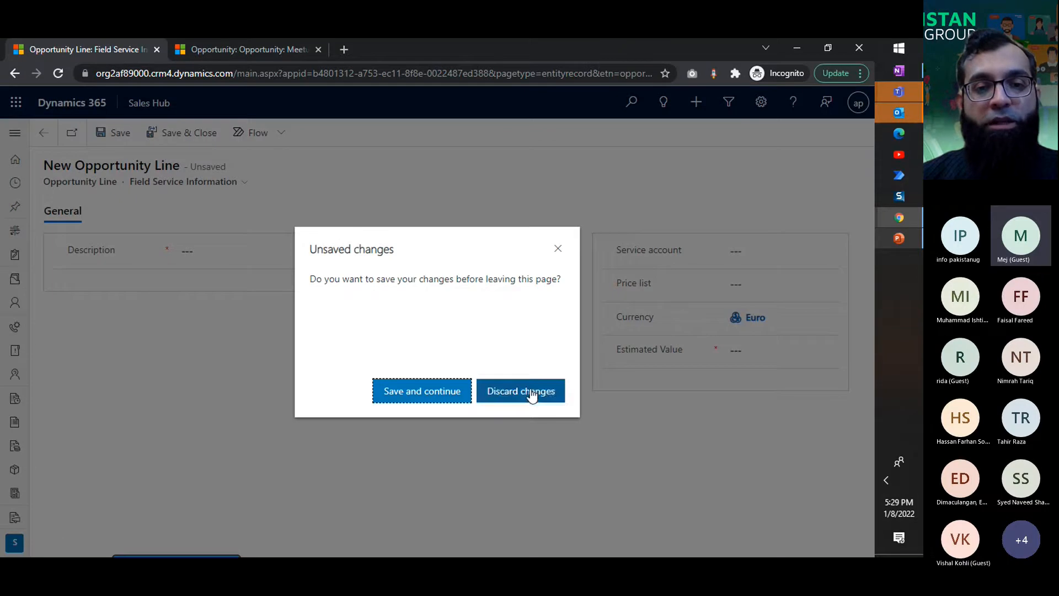
{"action": "left_click", "coordinate": [502, 390]}
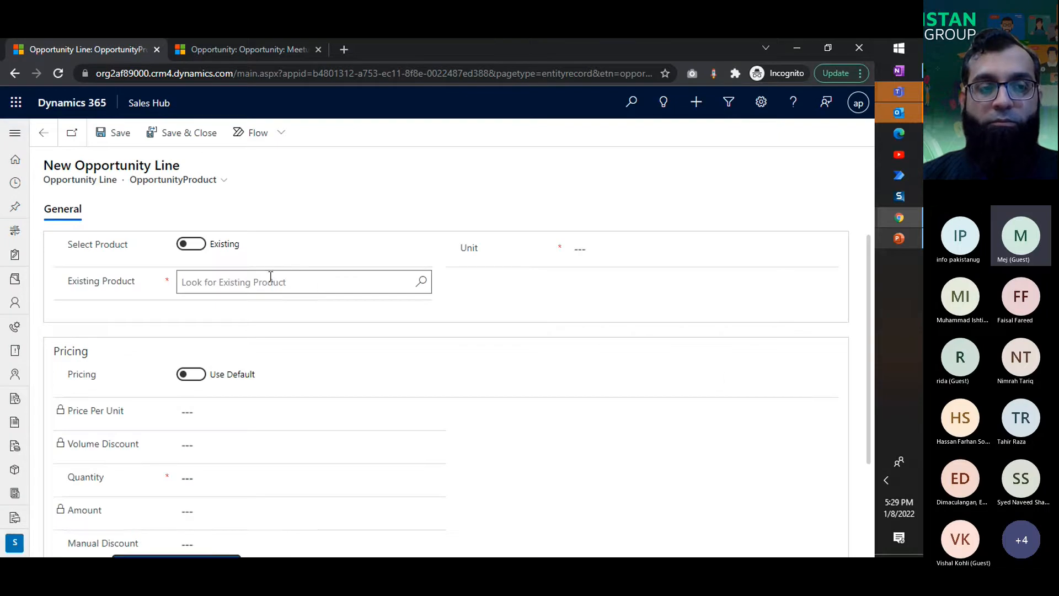
{"action": "left_click", "coordinate": [229, 288]}
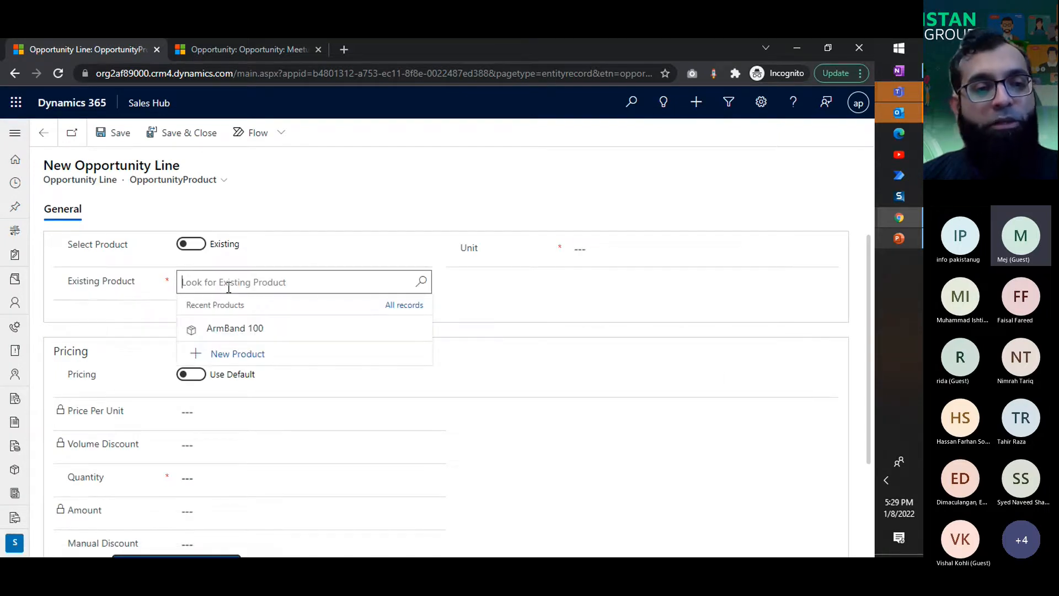
{"action": "left_click", "coordinate": [244, 331]}
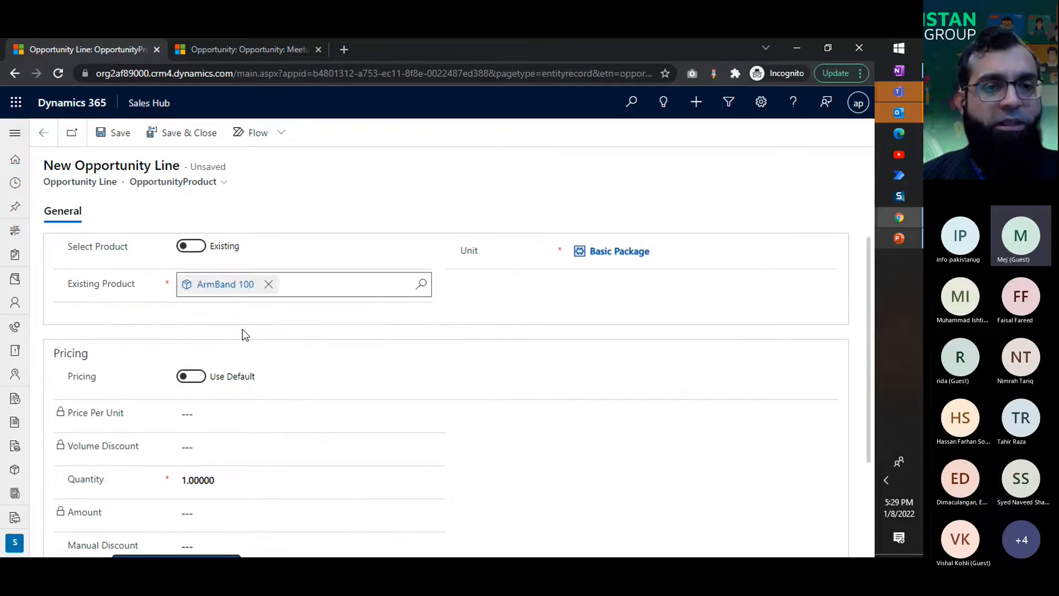
Step: Switch the product line's pricing to Override Price and set the price per unit to 1000
{"action": "scroll", "coordinate": [562, 350], "scroll_direction": "down", "scroll_amount": 1}
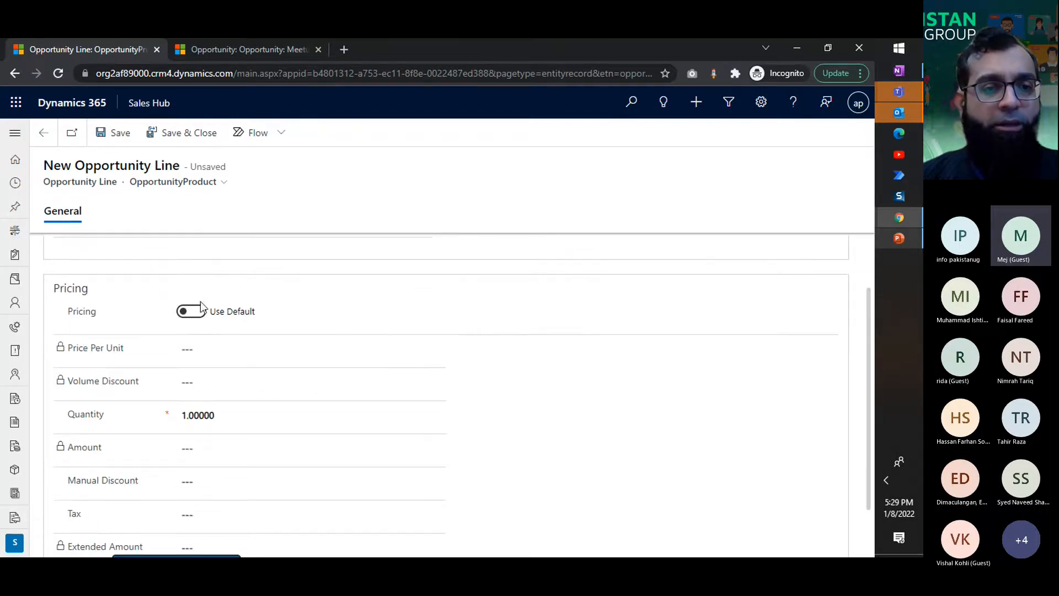
{"action": "left_click", "coordinate": [189, 313]}
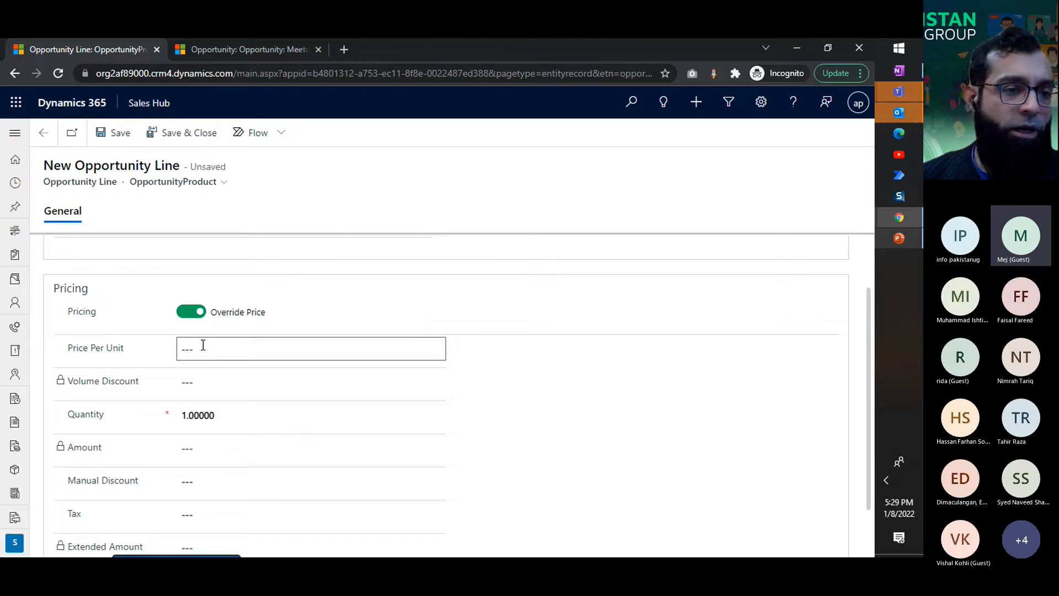
{"action": "left_click", "coordinate": [200, 351]}
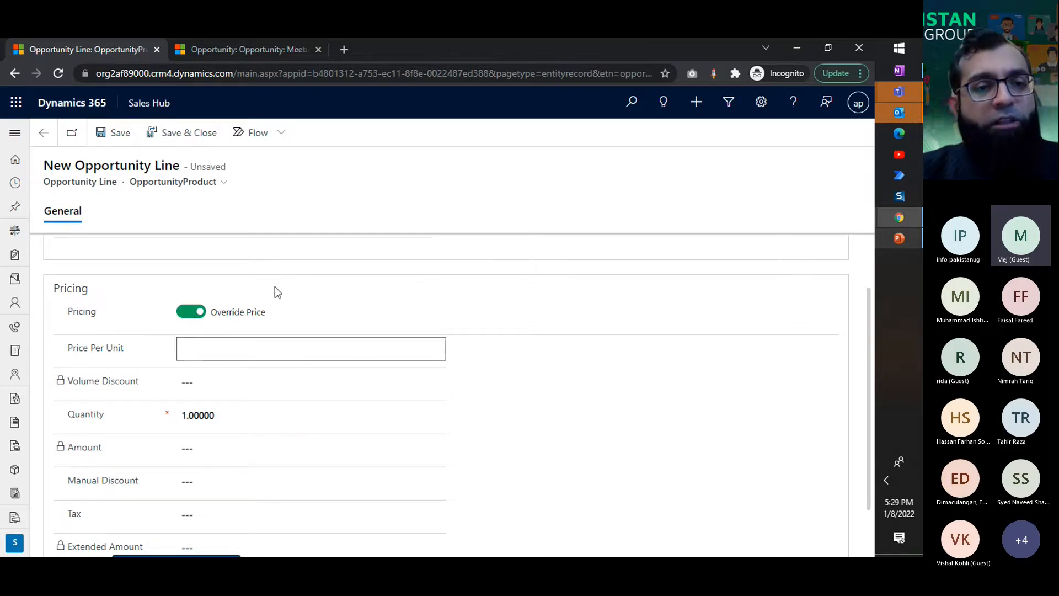
{"action": "scroll", "coordinate": [275, 286], "scroll_direction": "up", "scroll_amount": 1}
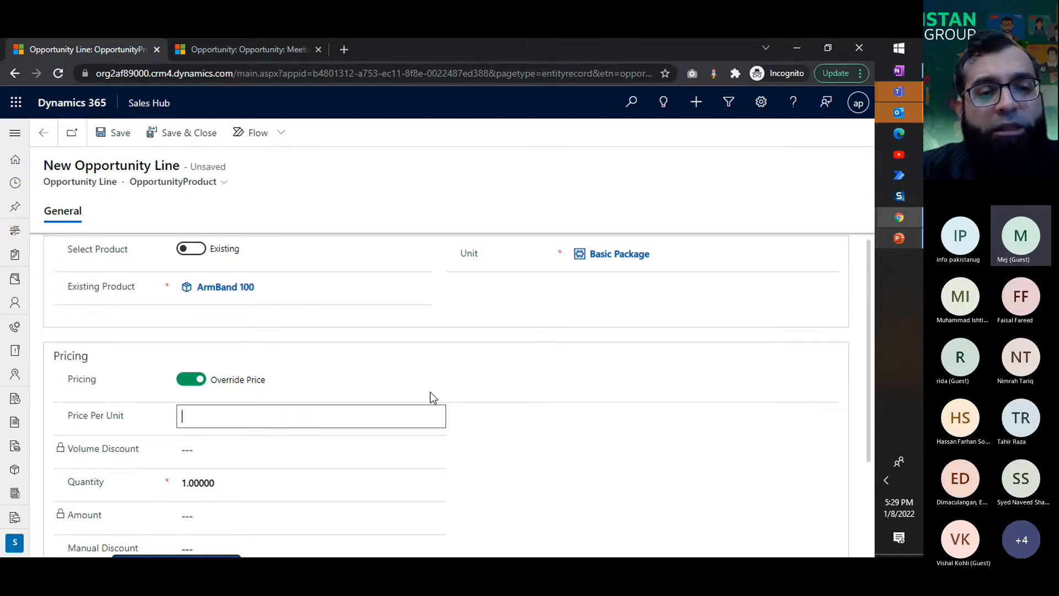
{"action": "scroll", "coordinate": [430, 391], "scroll_direction": "down", "scroll_amount": 2}
{"action": "type", "text": "1000"}
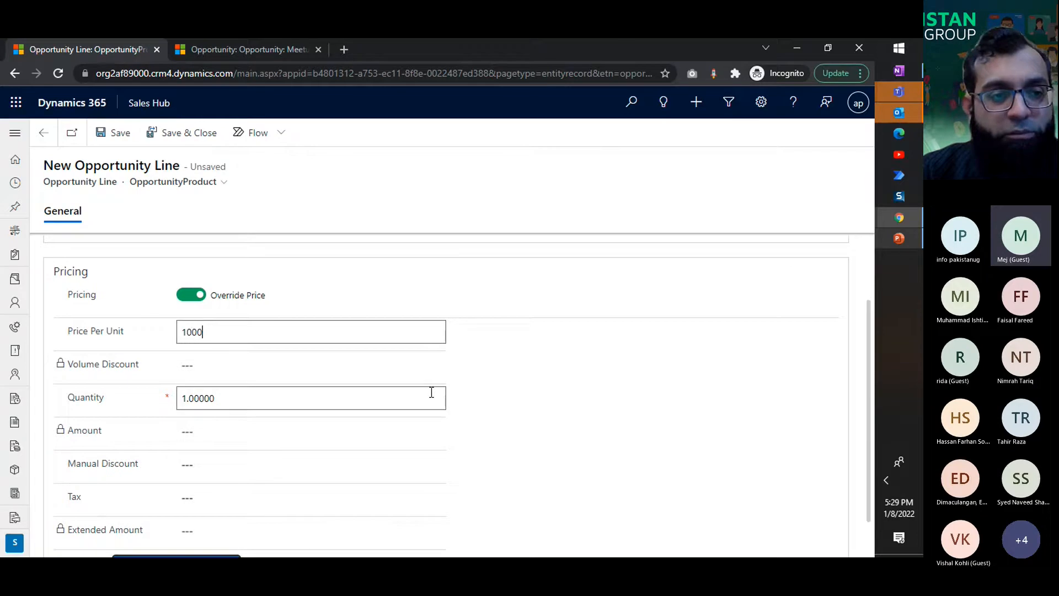
{"action": "left_click", "coordinate": [597, 434]}
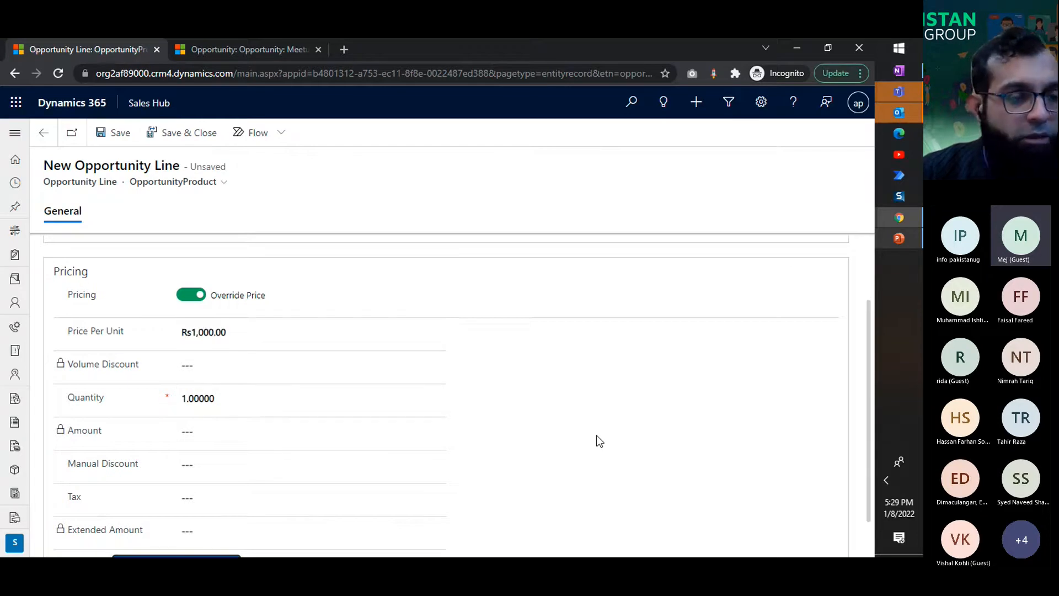
Step: Clear the Basic Package unit from the product line and look up the units available
{"action": "scroll", "coordinate": [596, 435], "scroll_direction": "up", "scroll_amount": 2}
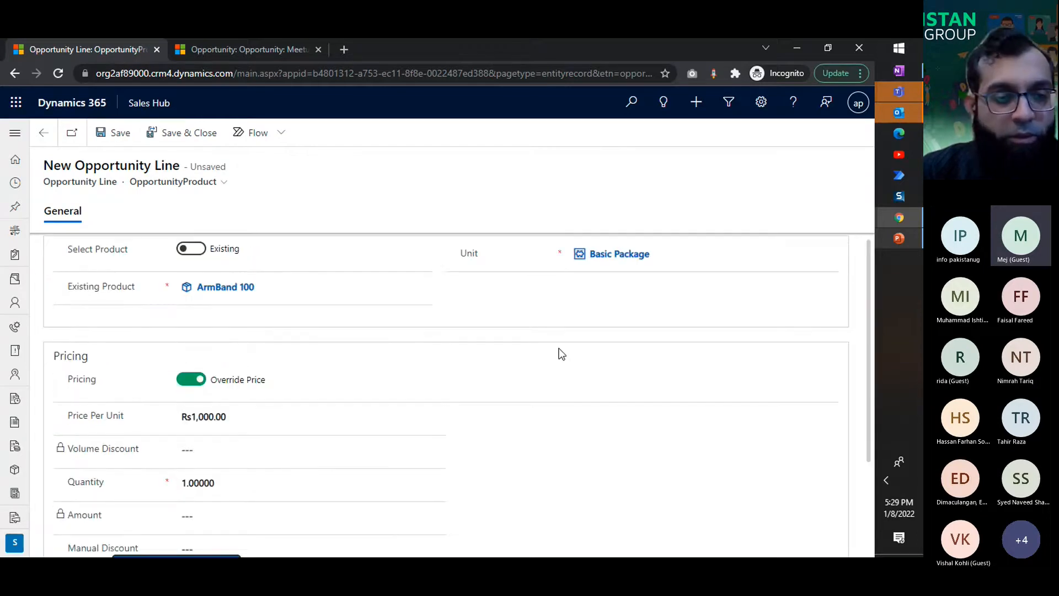
{"action": "scroll", "coordinate": [526, 442], "scroll_direction": "down", "scroll_amount": 2}
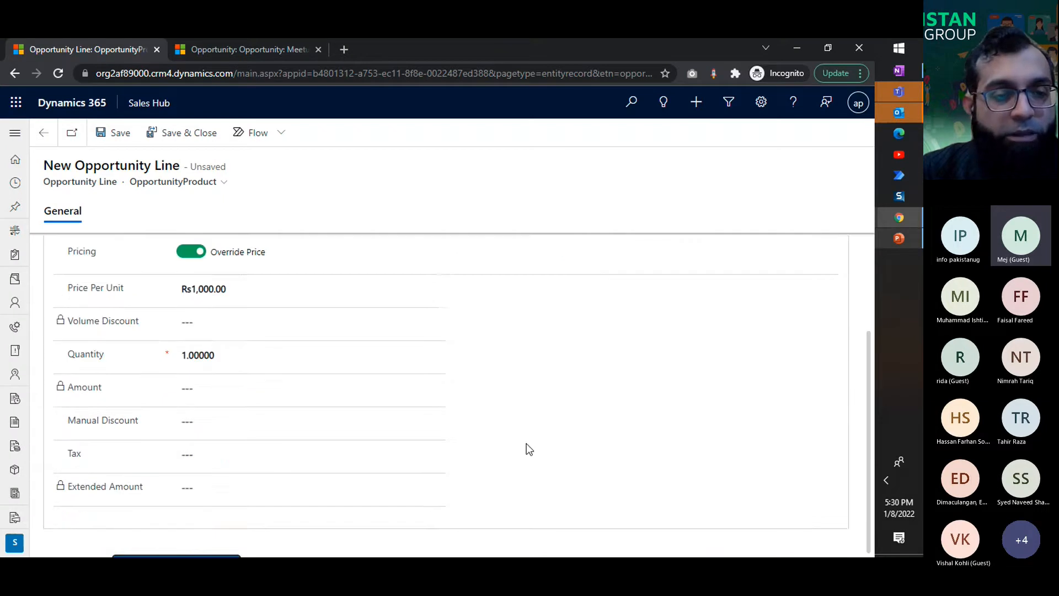
{"action": "left_click", "coordinate": [239, 353]}
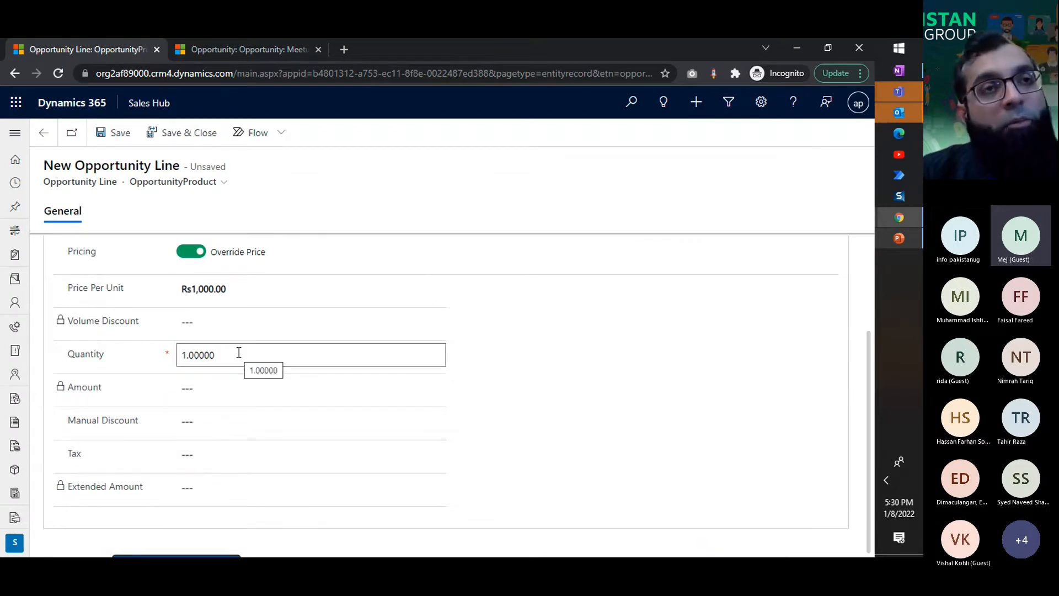
{"action": "scroll", "coordinate": [469, 389], "scroll_direction": "up", "scroll_amount": 2}
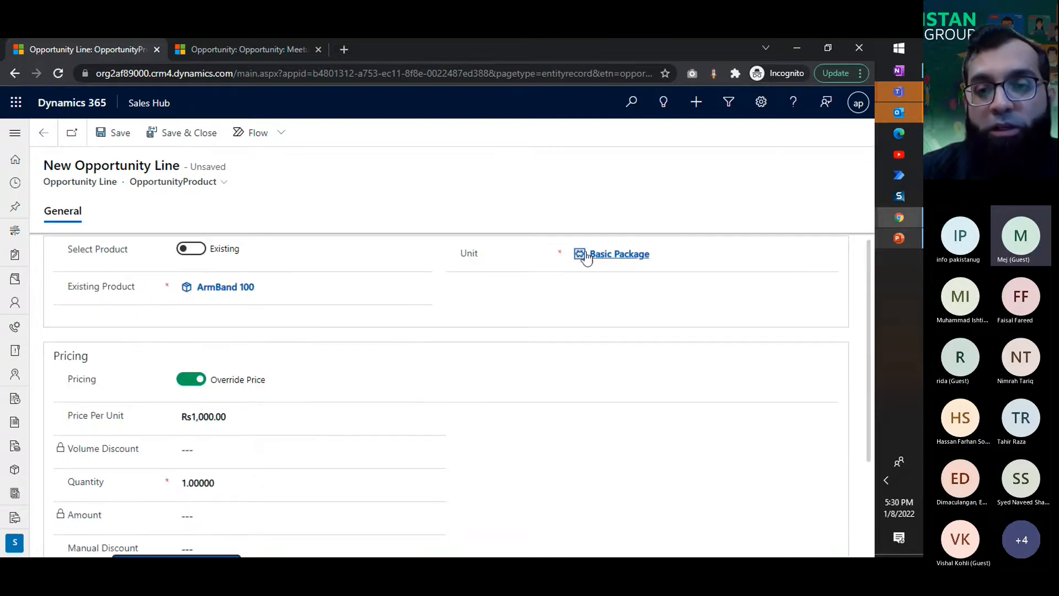
{"action": "left_click", "coordinate": [664, 254]}
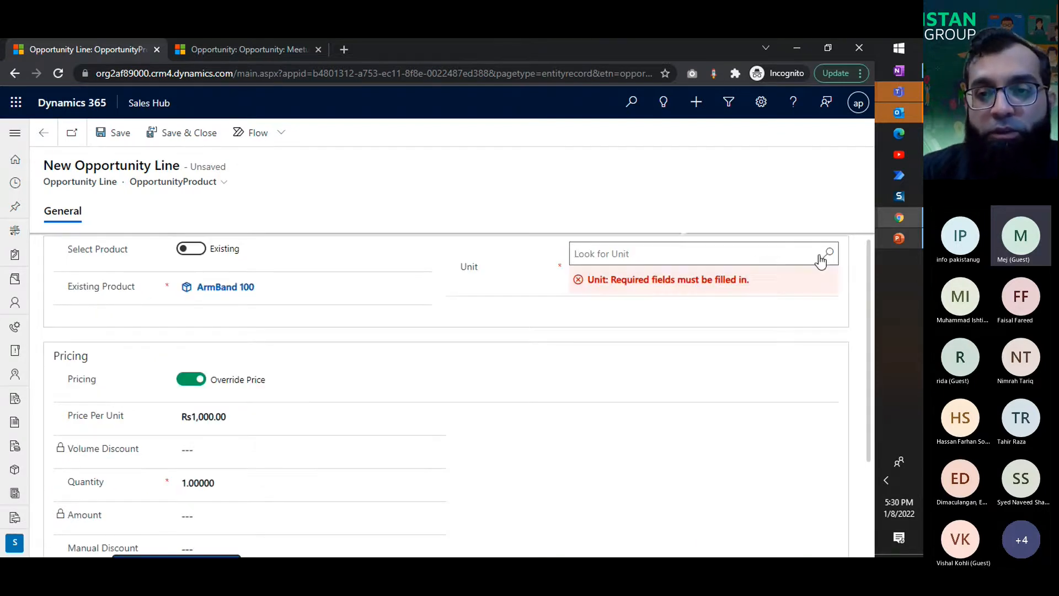
{"action": "left_click", "coordinate": [825, 256]}
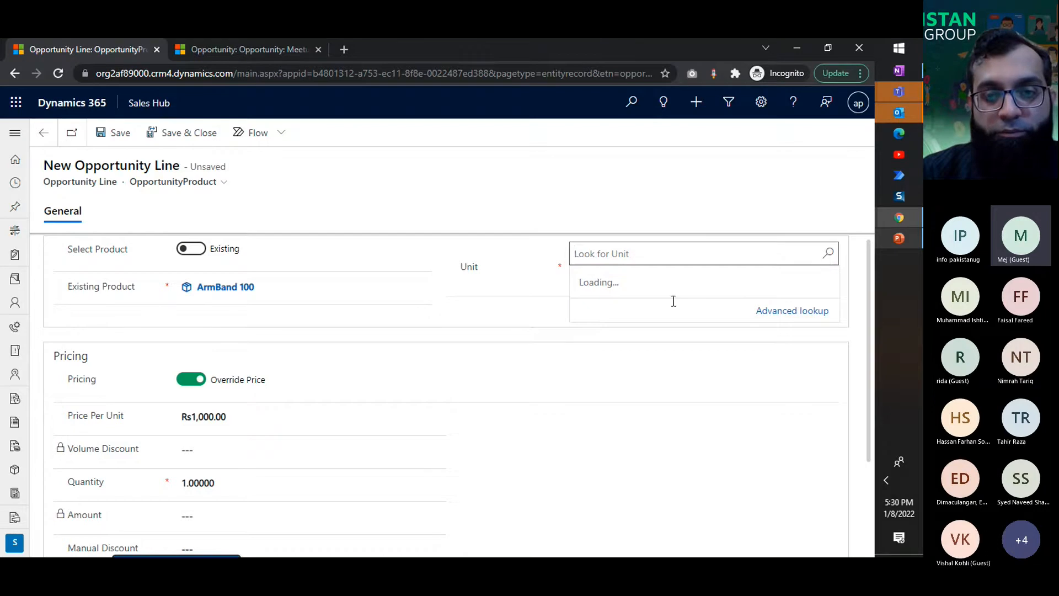
Step: Clear ArmBand 100 from the product line's existing product and look up the products available
{"action": "left_click", "coordinate": [268, 288]}
{"action": "left_click", "coordinate": [422, 288]}
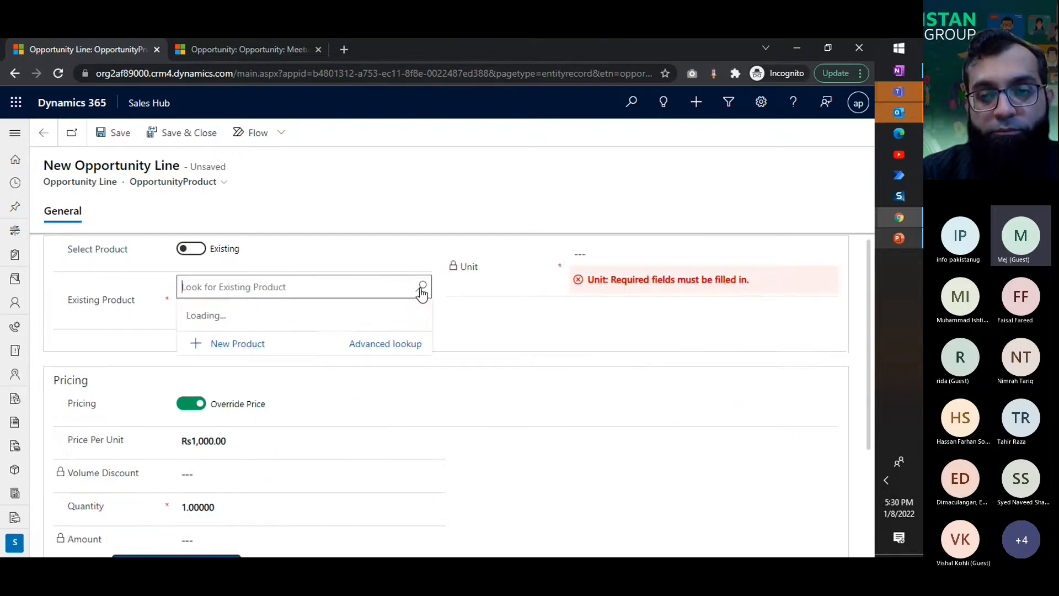
{"action": "left_click", "coordinate": [514, 360]}
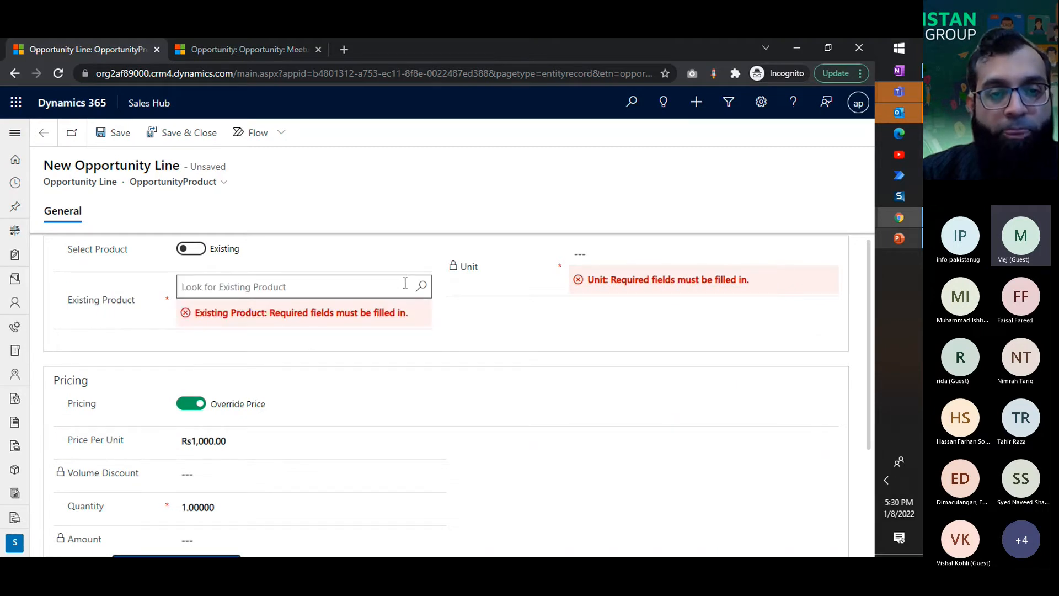
{"action": "left_click", "coordinate": [422, 287]}
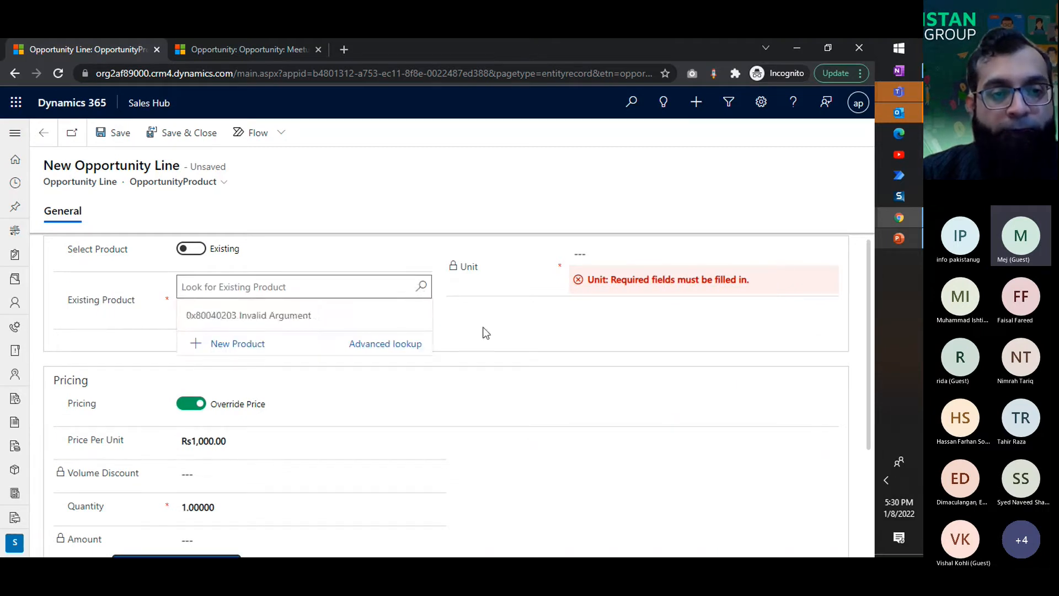
{"action": "left_click", "coordinate": [571, 430]}
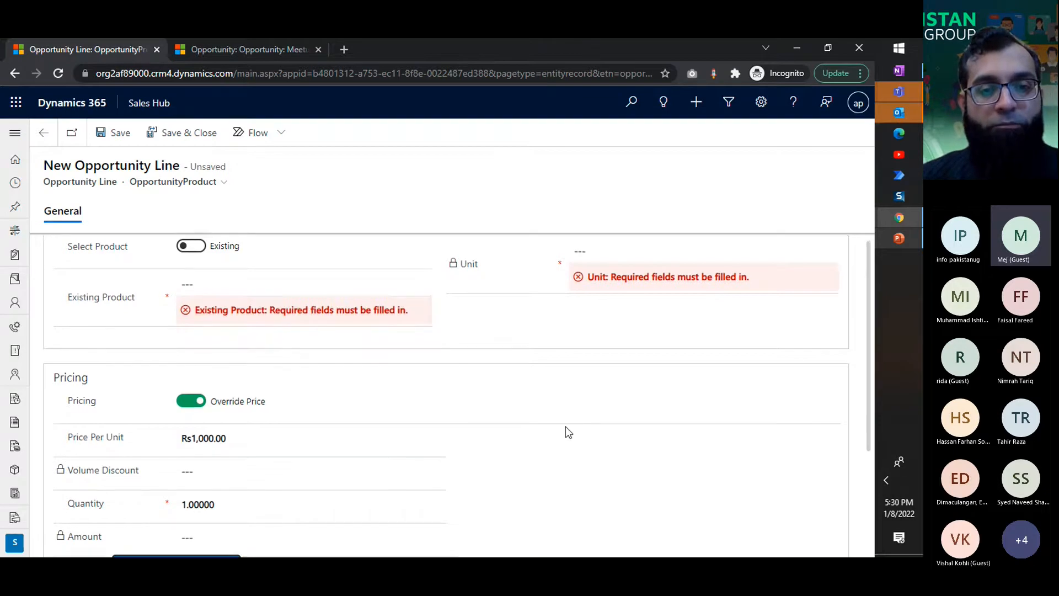
Step: Reload the product line form, discarding its unsaved changes, and look up the existing products again
{"action": "scroll", "coordinate": [568, 431], "scroll_direction": "down", "scroll_amount": 3}
{"action": "key", "text": "F5"}
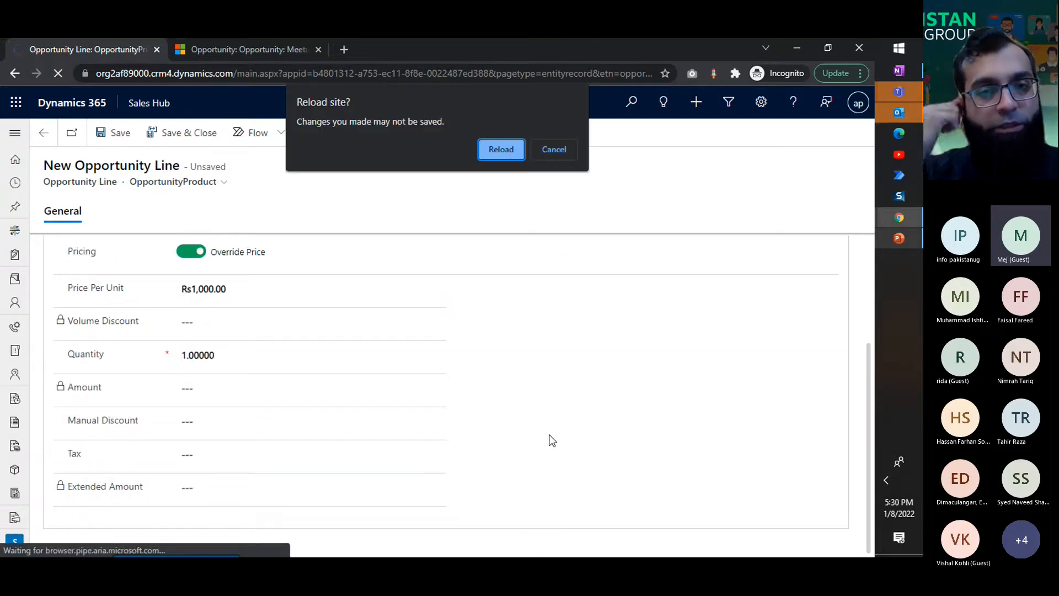
{"action": "key", "text": "Return"}
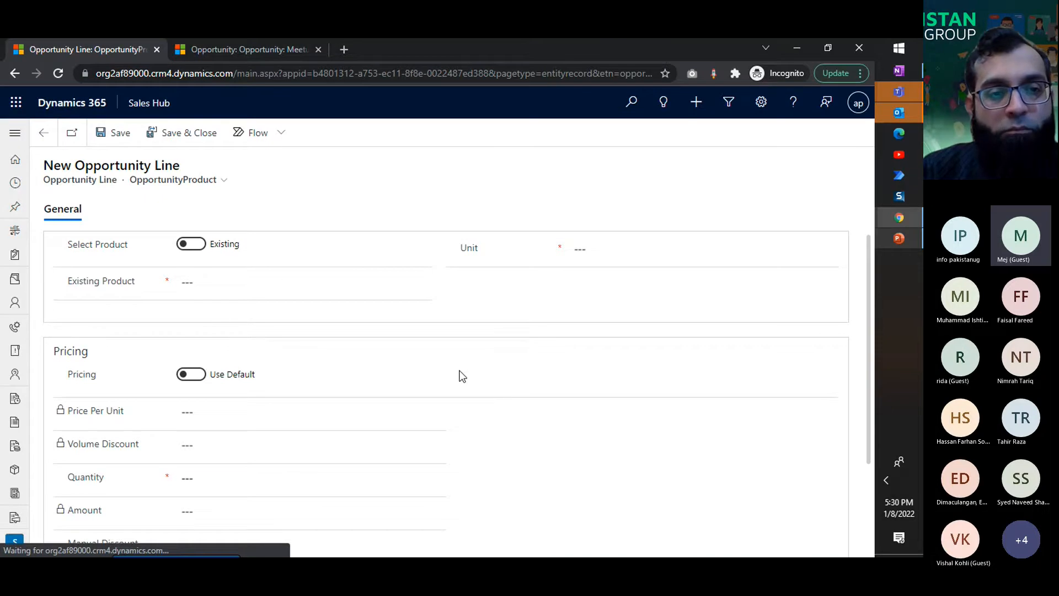
{"action": "left_click", "coordinate": [297, 283]}
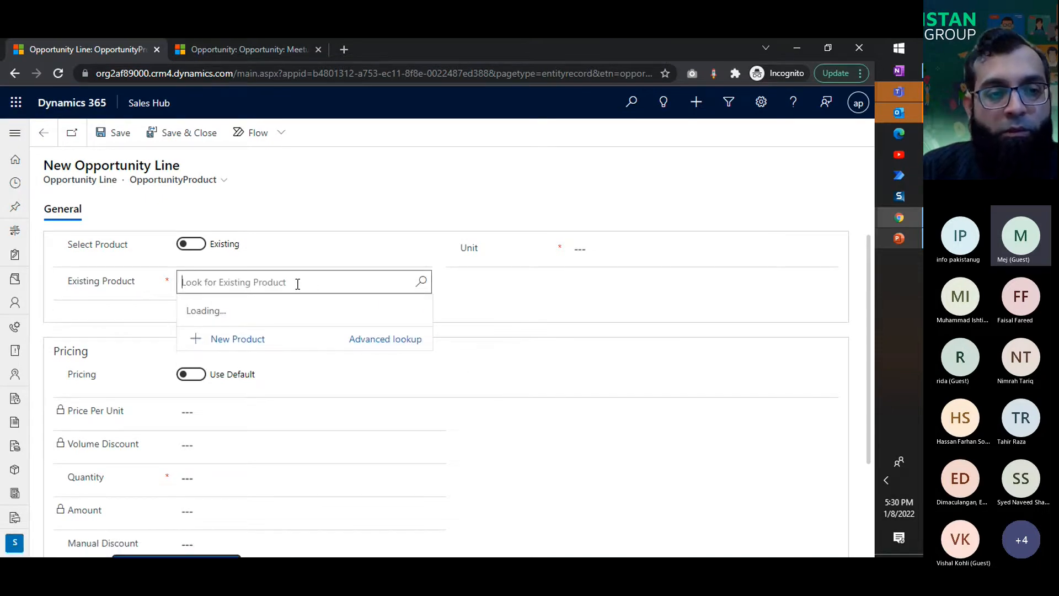
{"action": "left_click", "coordinate": [514, 338]}
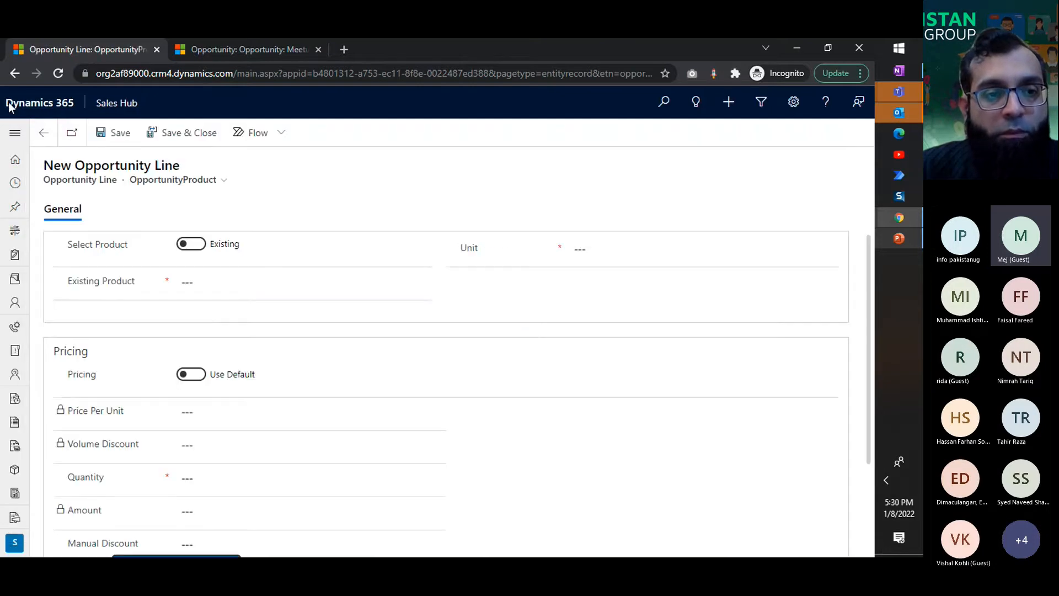
{"action": "left_click", "coordinate": [429, 283]}
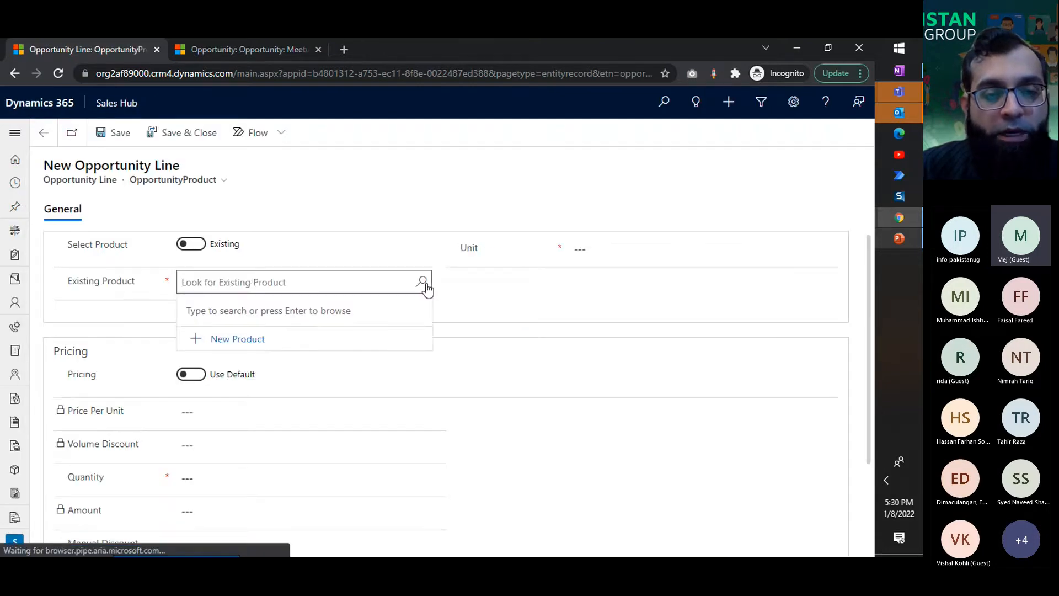
{"action": "left_click", "coordinate": [418, 288]}
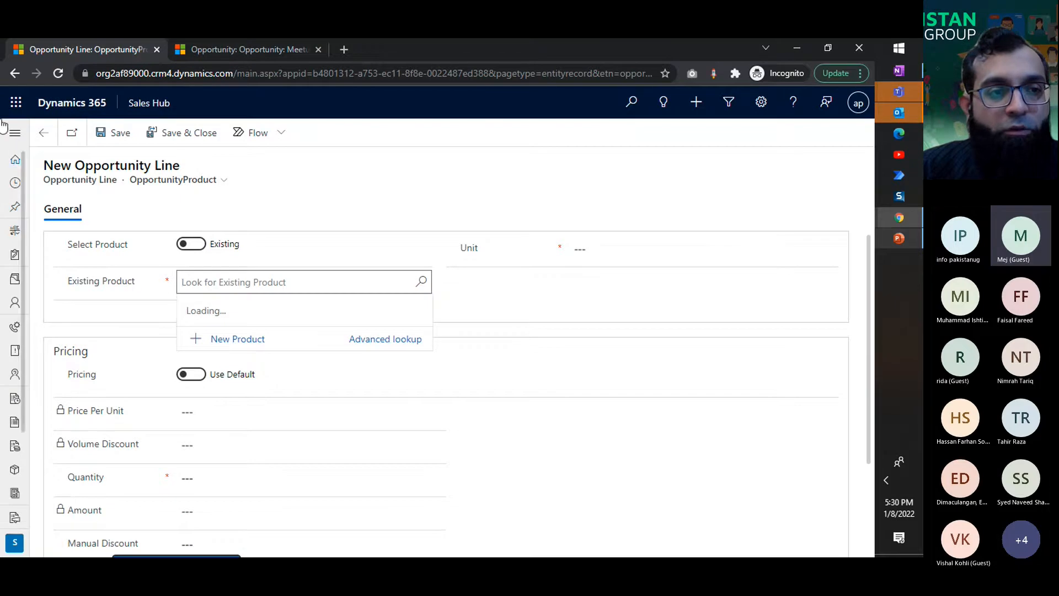
Step: Leave the new product line without saving and return to the opportunity's product details
{"action": "left_click", "coordinate": [57, 136]}
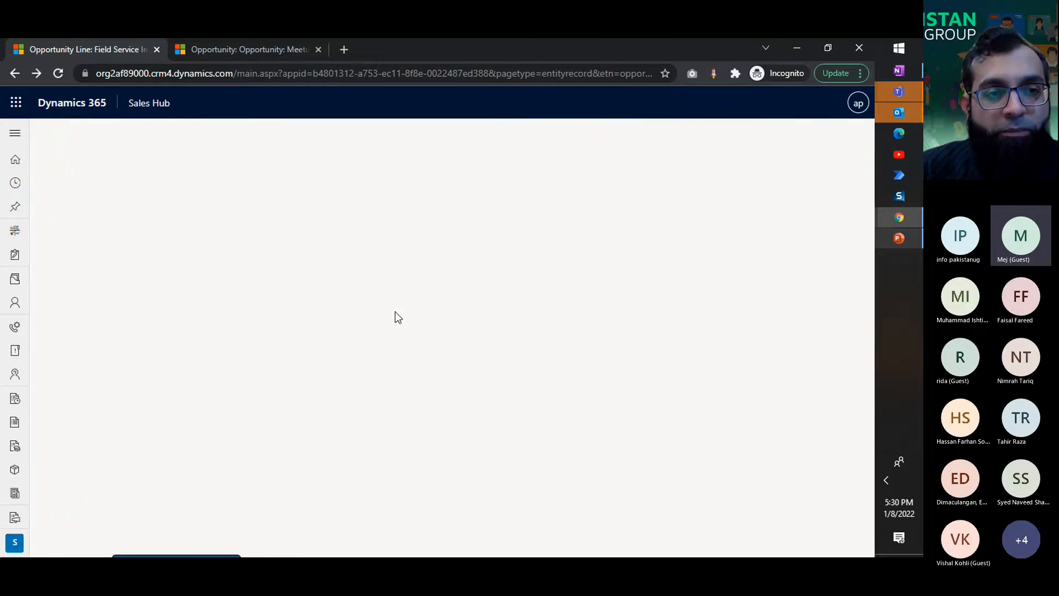
{"action": "left_click", "coordinate": [46, 132]}
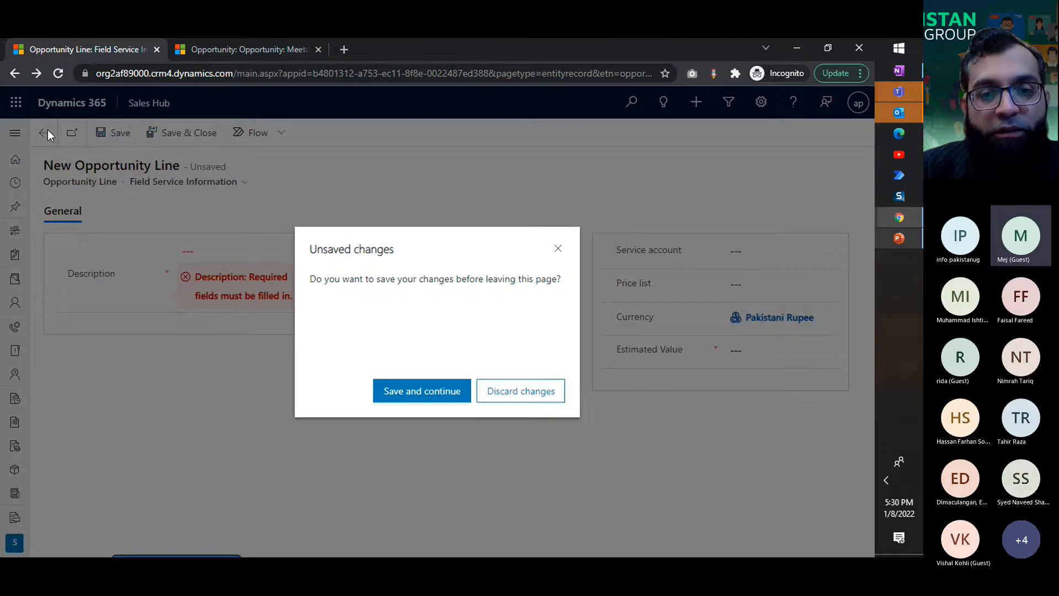
{"action": "left_click", "coordinate": [504, 390]}
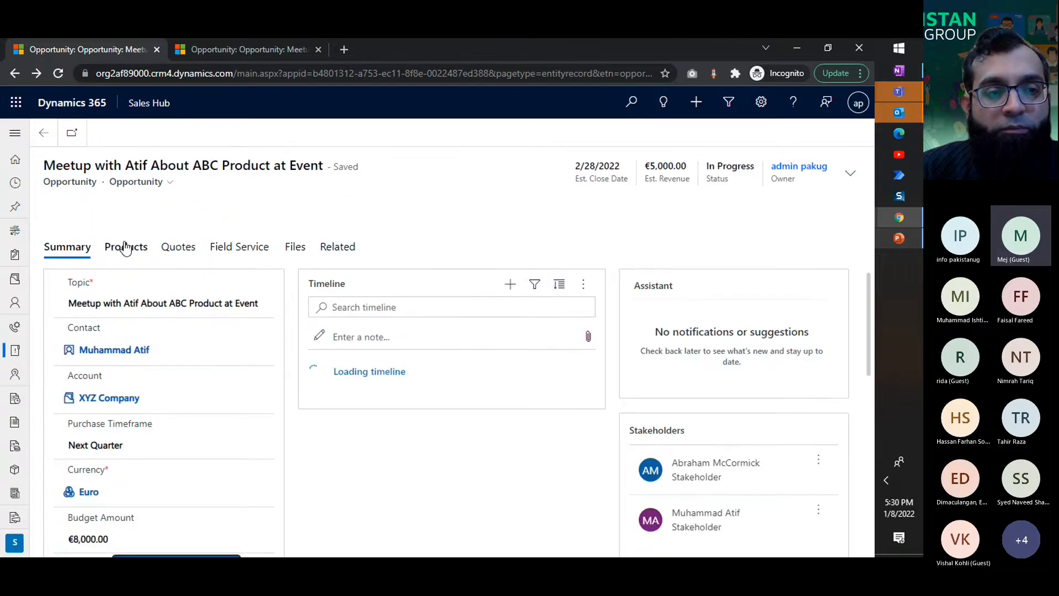
{"action": "left_click", "coordinate": [126, 247]}
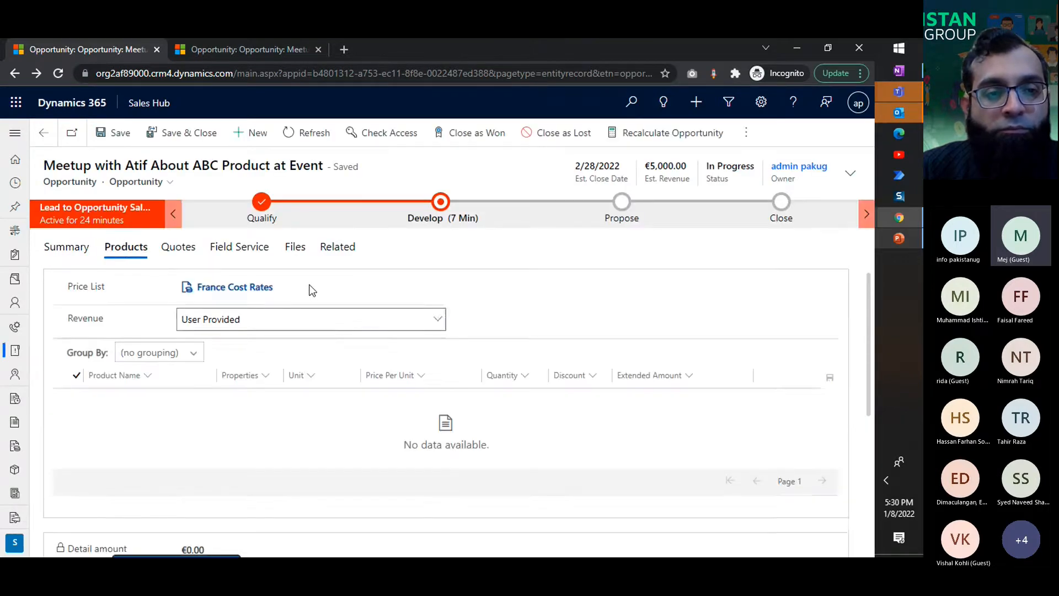
Step: Replace the opportunity's price list with France Bill Rates and save the opportunity
{"action": "left_click", "coordinate": [289, 288]}
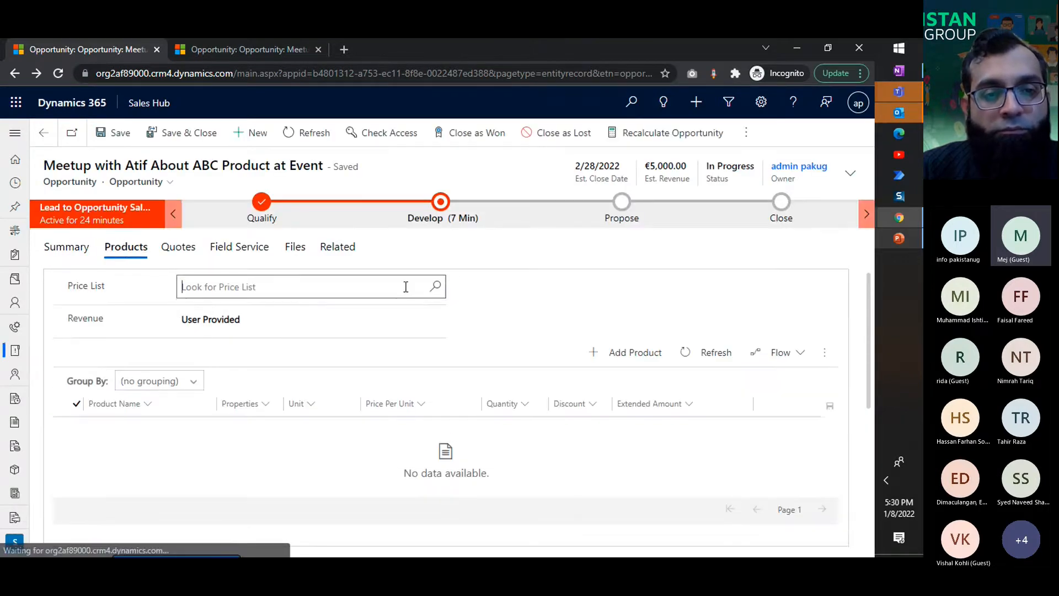
{"action": "left_click", "coordinate": [436, 287]}
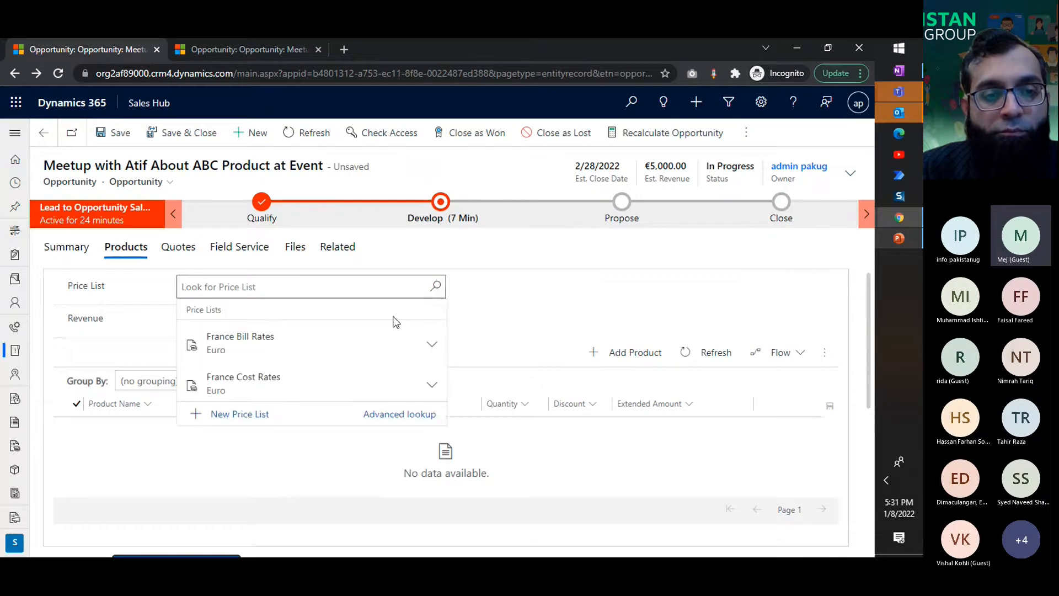
{"action": "left_click", "coordinate": [343, 353]}
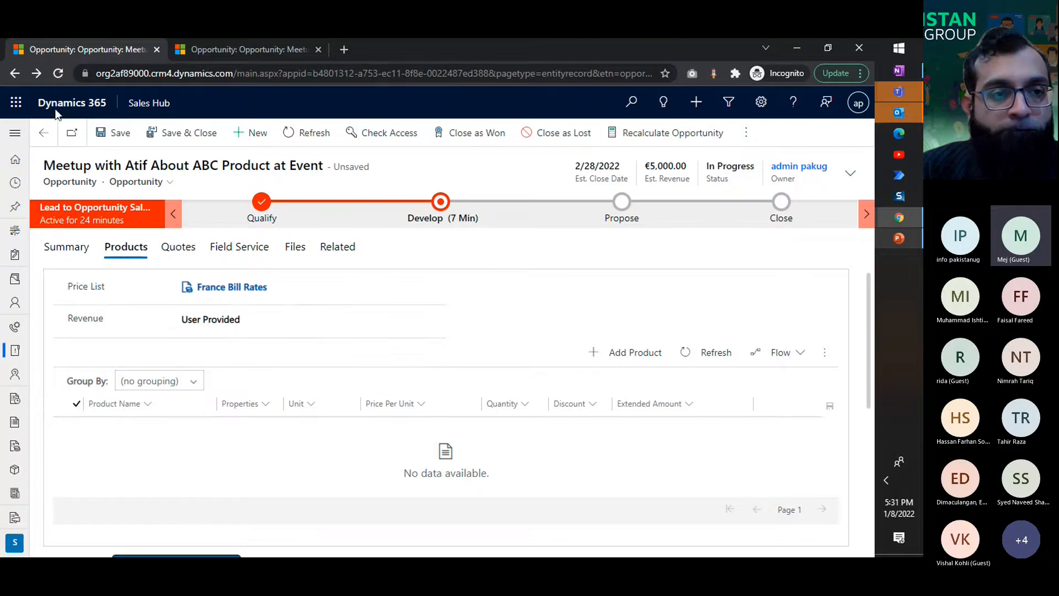
{"action": "left_click", "coordinate": [120, 134]}
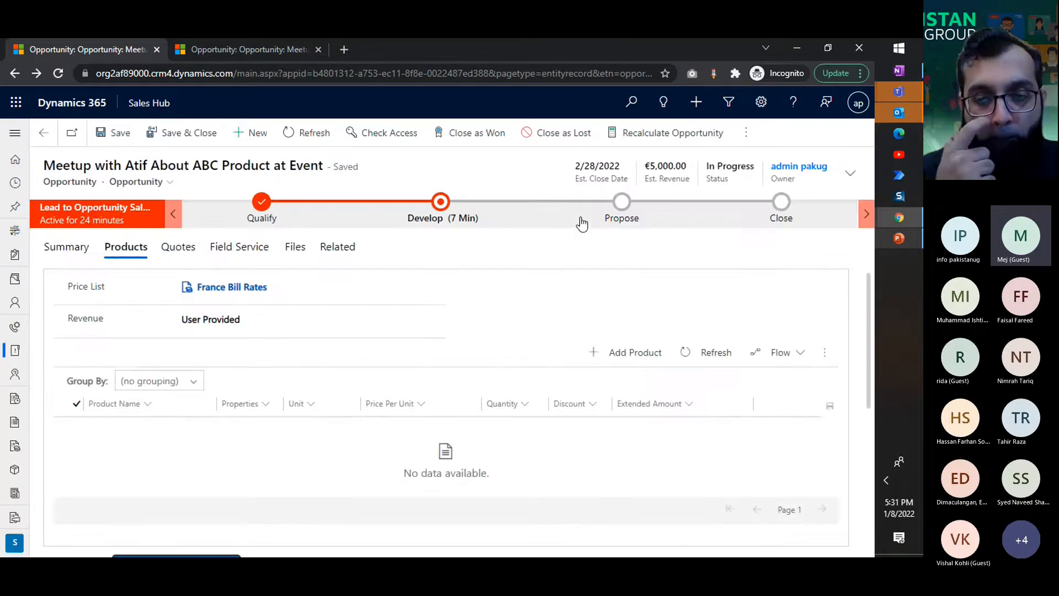
Step: Add a product line to the opportunity using the OpportunityProduct form and choose ArmBand 100 as the existing product
{"action": "left_click", "coordinate": [639, 355]}
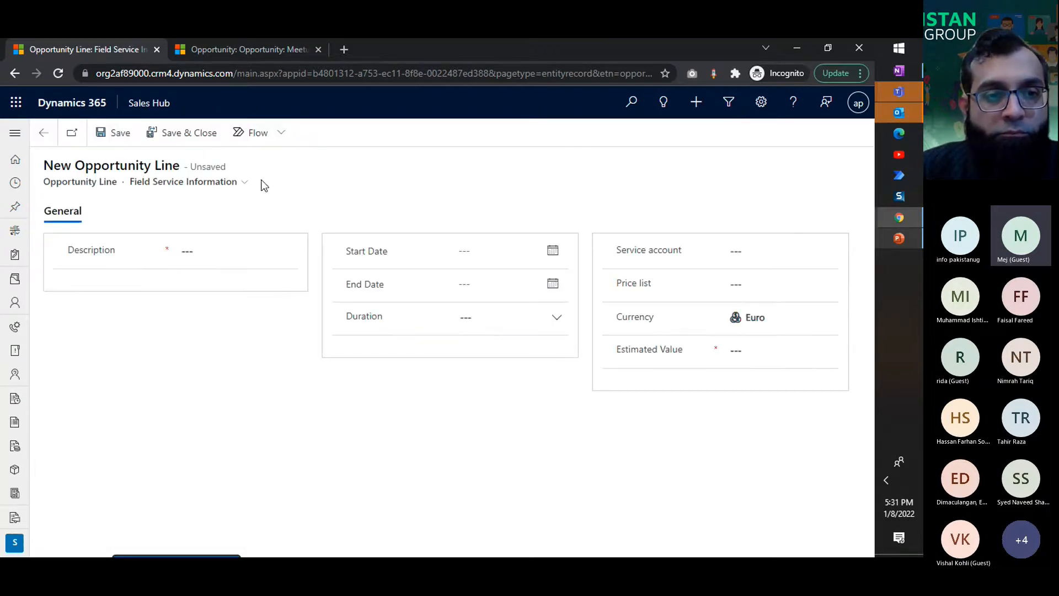
{"action": "left_click", "coordinate": [245, 182]}
{"action": "left_click", "coordinate": [252, 196]}
{"action": "left_click", "coordinate": [507, 393]}
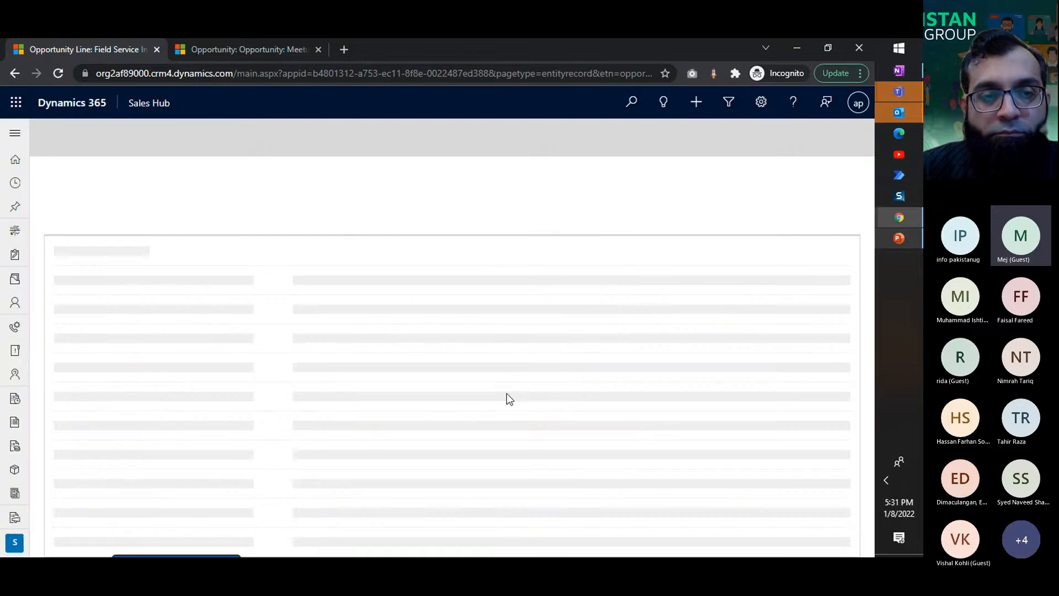
{"action": "left_click", "coordinate": [248, 282]}
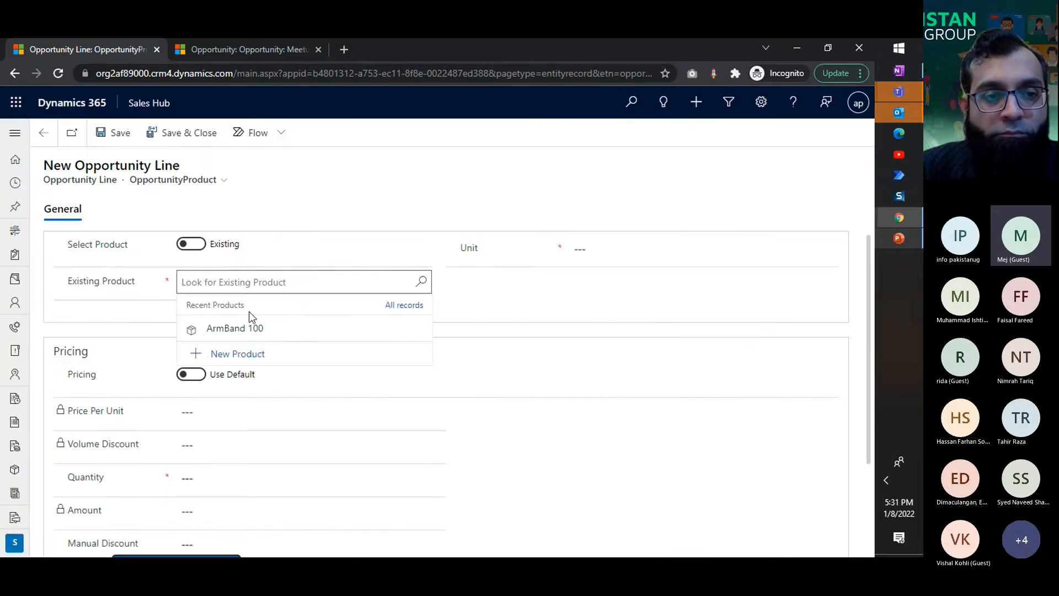
{"action": "left_click", "coordinate": [250, 330]}
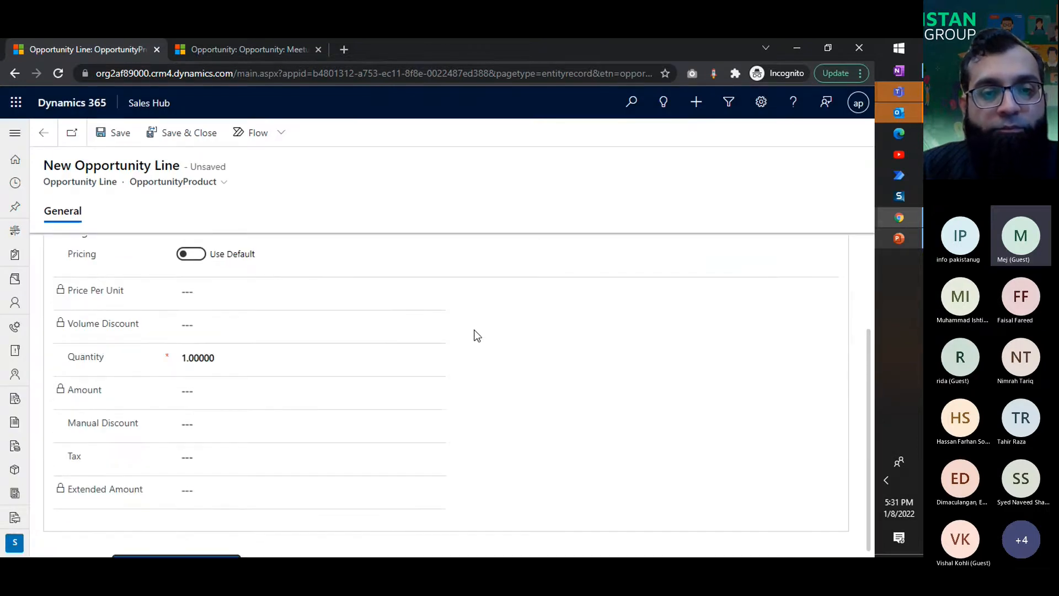
Step: Override the default pricing of the ArmBand 100 line and set its price per unit to 1000
{"action": "scroll", "coordinate": [472, 333], "scroll_direction": "down", "scroll_amount": 2}
{"action": "left_click", "coordinate": [202, 264]}
{"action": "left_click", "coordinate": [217, 286]}
{"action": "type", "text": "1000"}
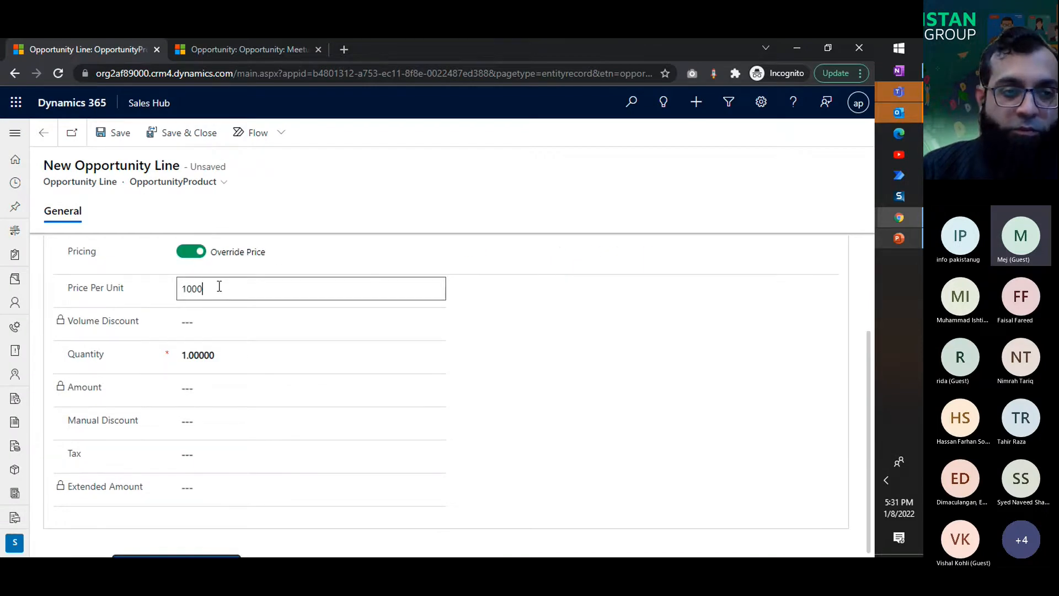
{"action": "left_click", "coordinate": [453, 497]}
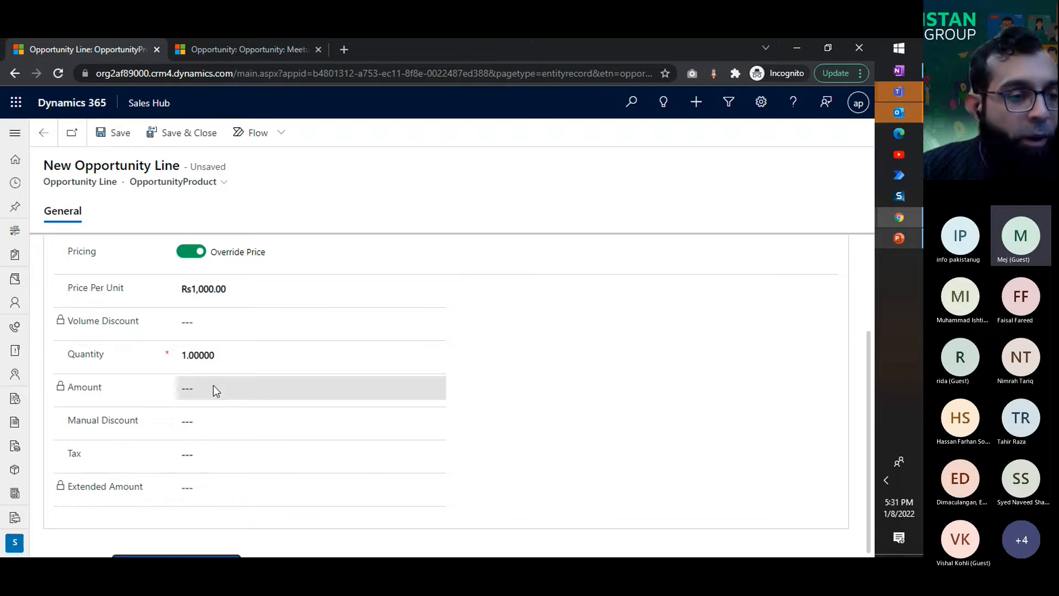
Step: Set the tax of the ArmBand 100 product line to 10
{"action": "left_click", "coordinate": [212, 422]}
{"action": "left_click", "coordinate": [204, 456]}
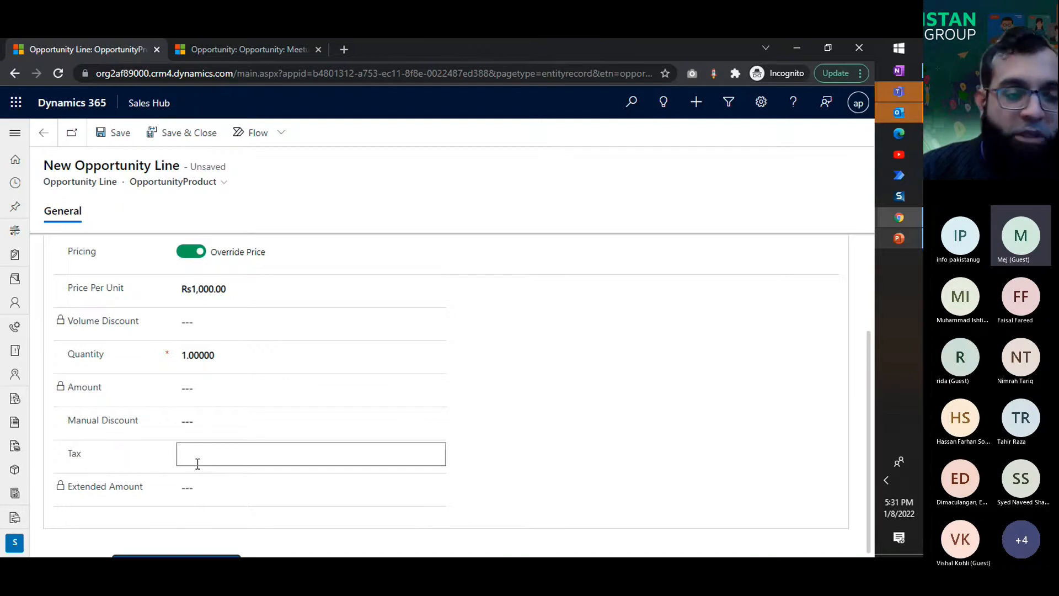
{"action": "type", "text": "10"}
{"action": "left_click", "coordinate": [638, 449]}
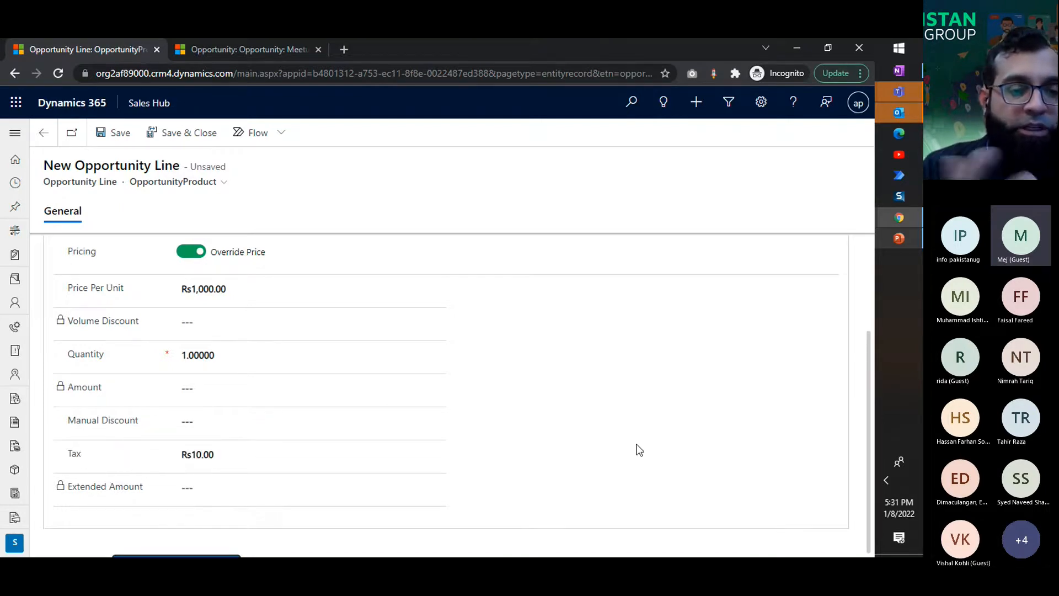
{"action": "left_click", "coordinate": [261, 448]}
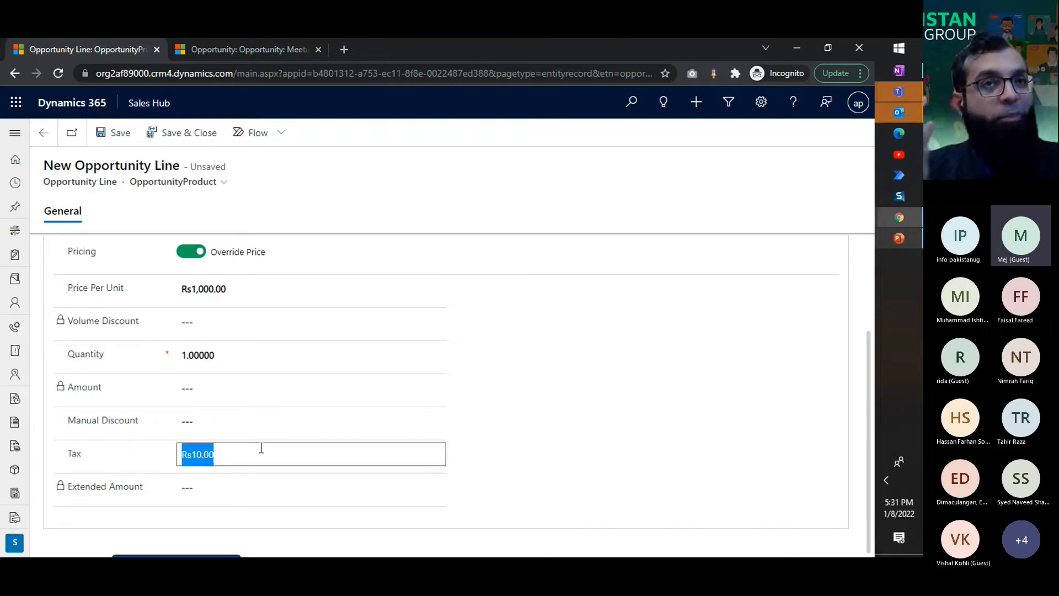
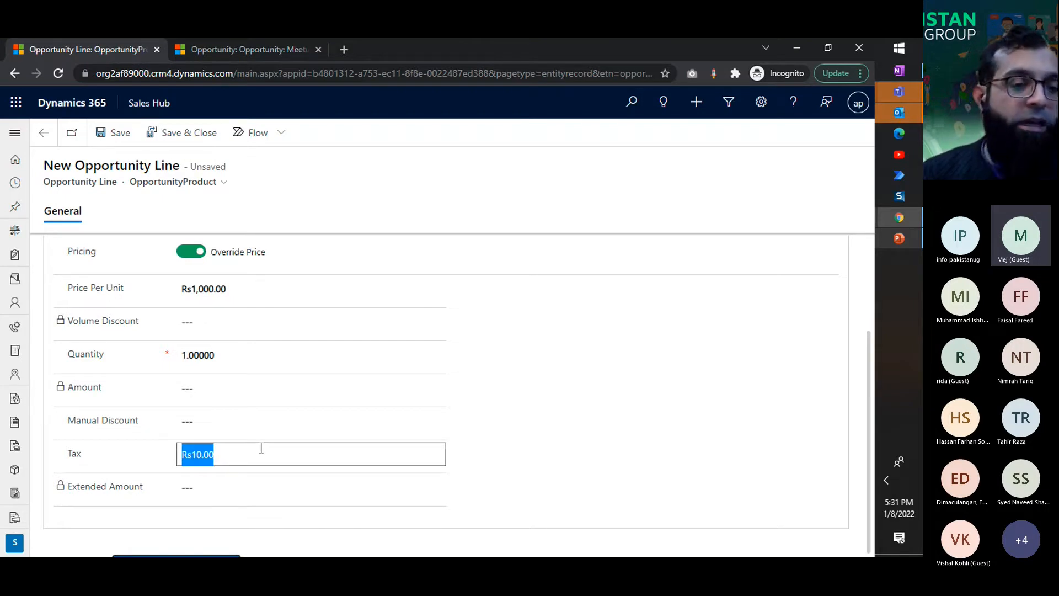
Step: Clear the tax of the ArmBand 100 line, try to save the line and dismiss the error
{"action": "key", "text": "BackSpace"}
{"action": "left_click", "coordinate": [656, 485]}
{"action": "key", "text": "ctrl+s"}
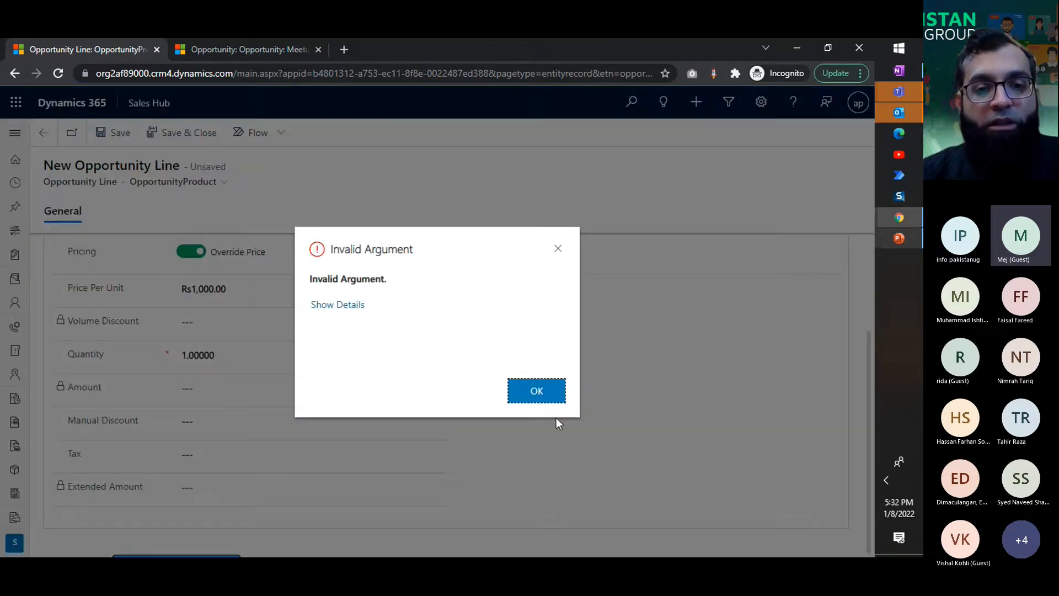
{"action": "left_click", "coordinate": [343, 304]}
{"action": "left_click", "coordinate": [518, 394]}
Step: Switch the opportunity line to a write-in product named ABC Product and try to save it
{"action": "scroll", "coordinate": [566, 421], "scroll_direction": "up", "scroll_amount": 2}
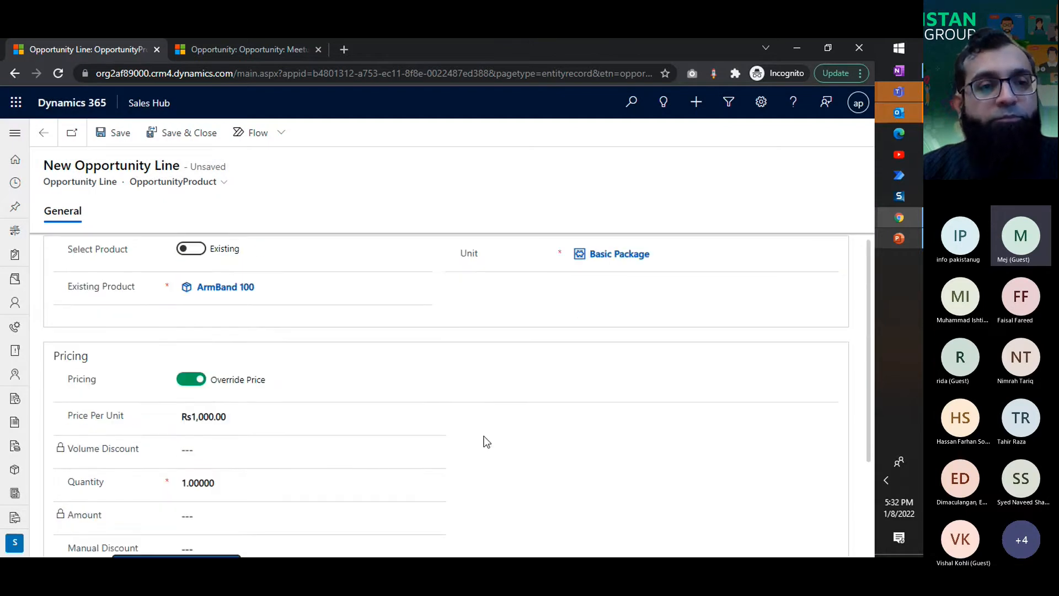
{"action": "left_click", "coordinate": [190, 249]}
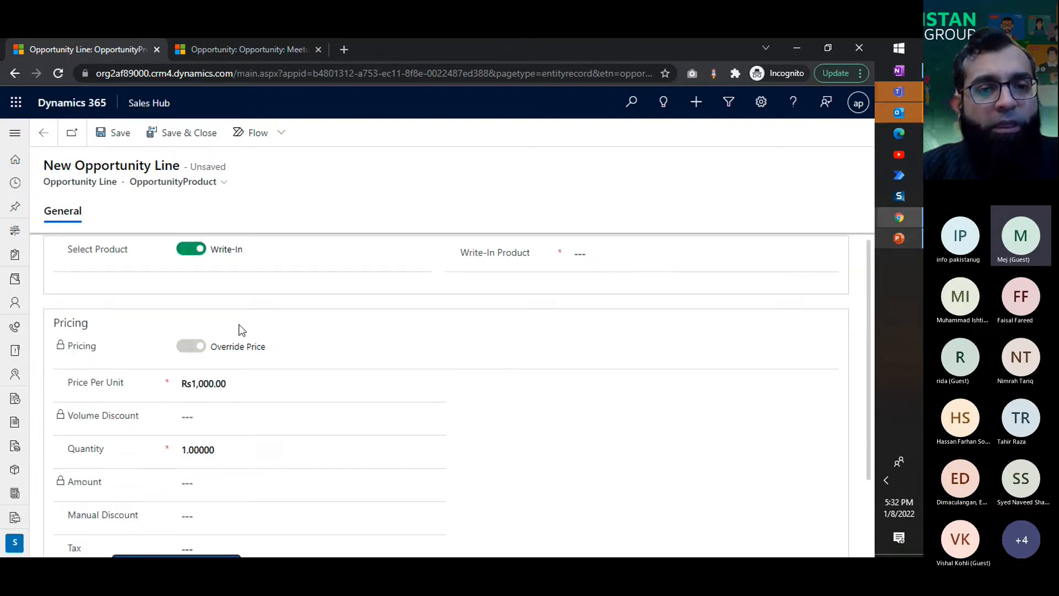
{"action": "left_click", "coordinate": [612, 245]}
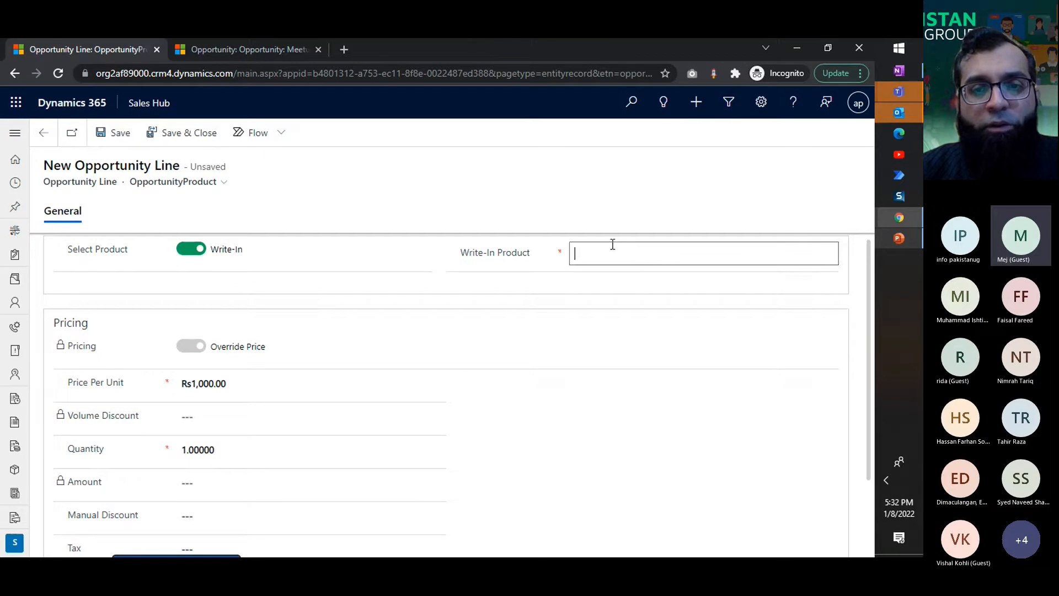
{"action": "type", "text": "ABC "}
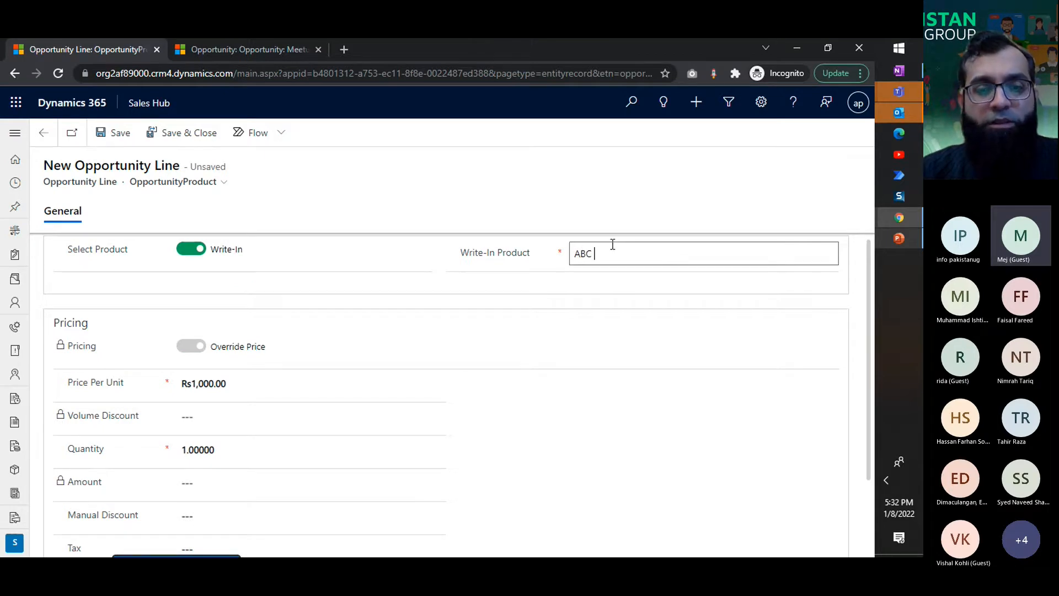
{"action": "type", "text": "Product"}
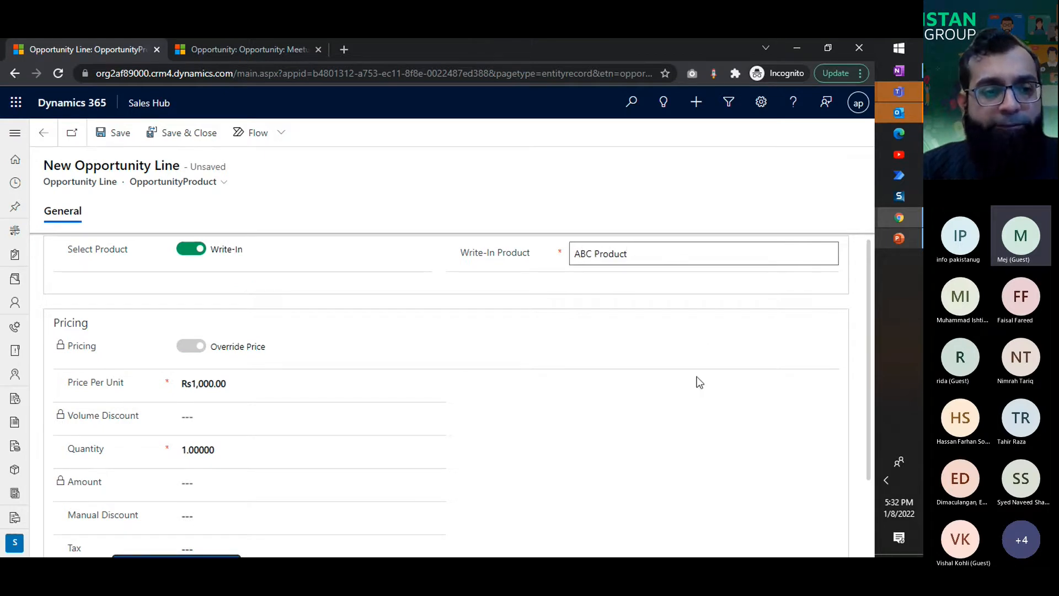
{"action": "scroll", "coordinate": [647, 386], "scroll_direction": "down", "scroll_amount": 2}
{"action": "key", "text": "ctrl+s"}
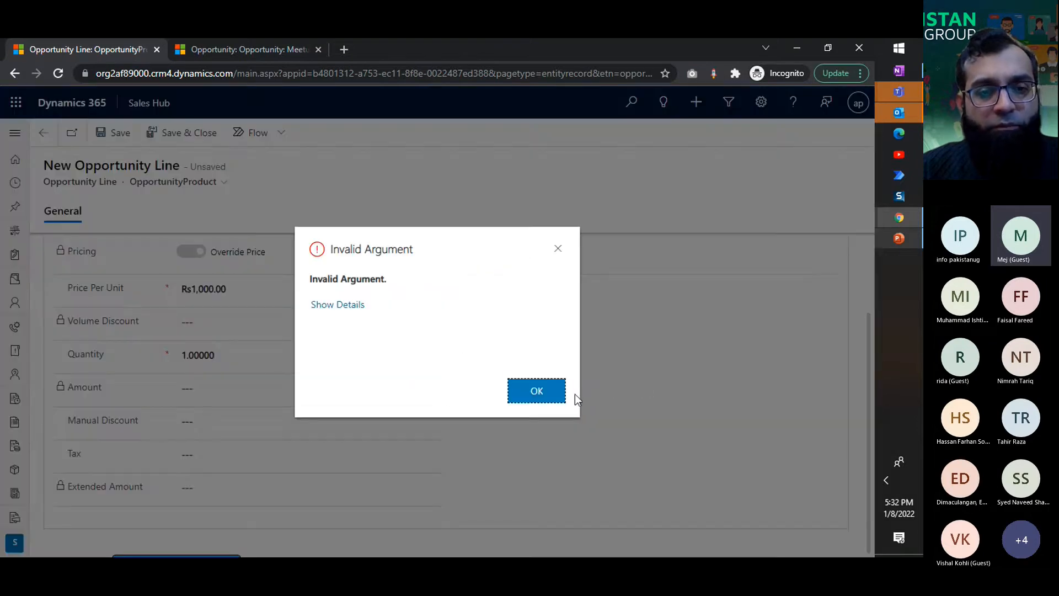
{"action": "left_click", "coordinate": [536, 392]}
{"action": "left_click", "coordinate": [568, 389]}
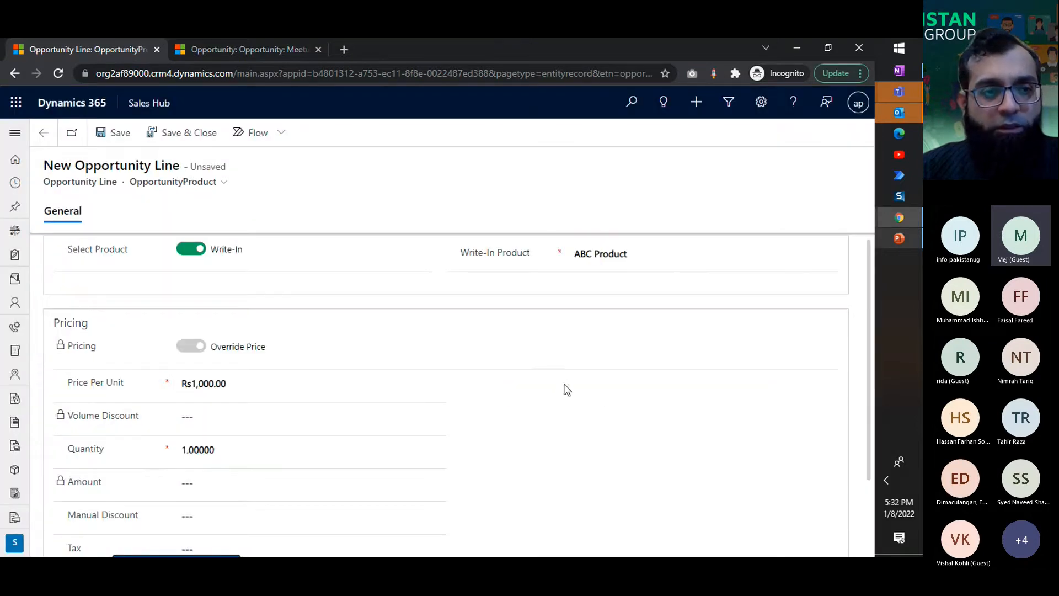
Step: Discard the unsaved write-in line and try to go back to the opportunity
{"action": "left_click", "coordinate": [44, 131]}
{"action": "left_click", "coordinate": [516, 391]}
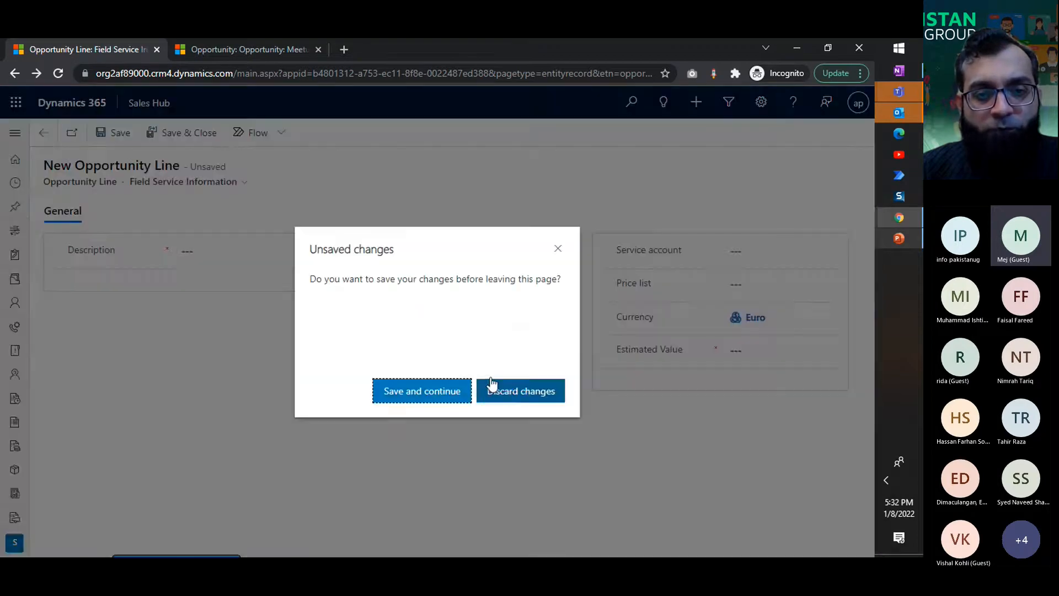
{"action": "left_click", "coordinate": [528, 398]}
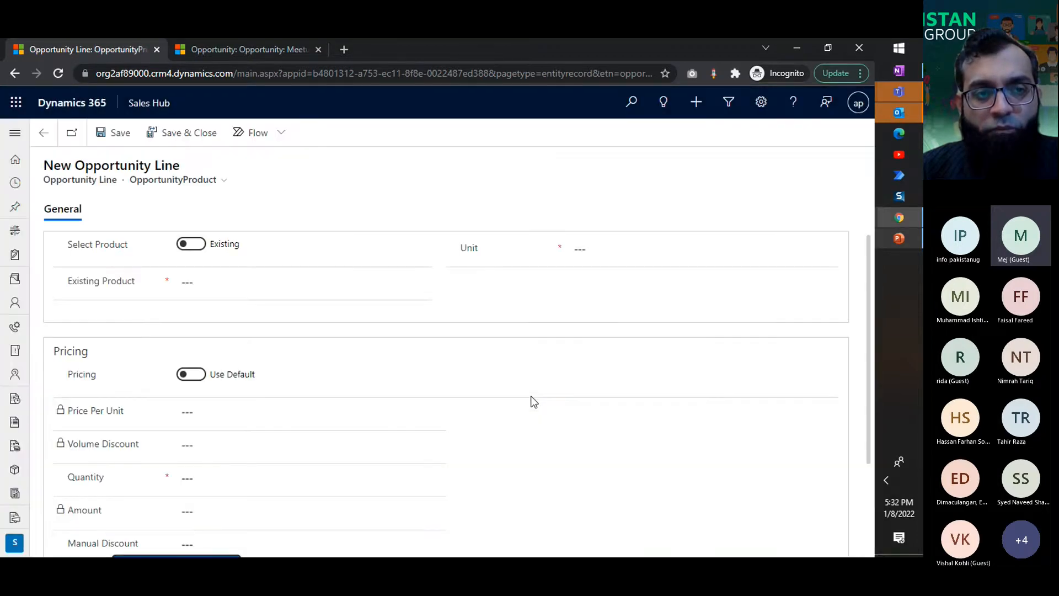
{"action": "left_click", "coordinate": [33, 137]}
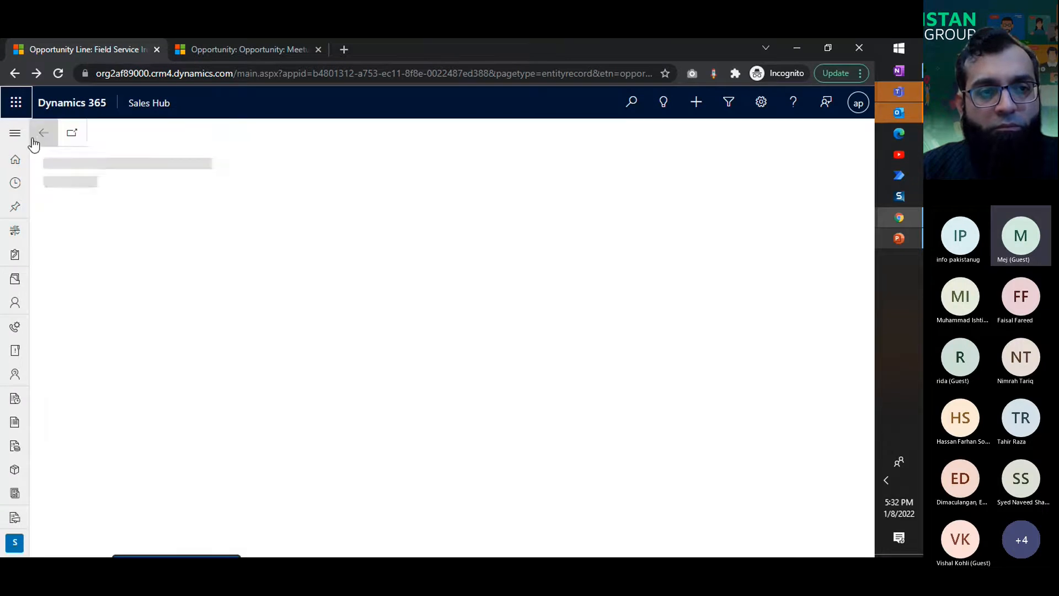
{"action": "left_click", "coordinate": [33, 137]}
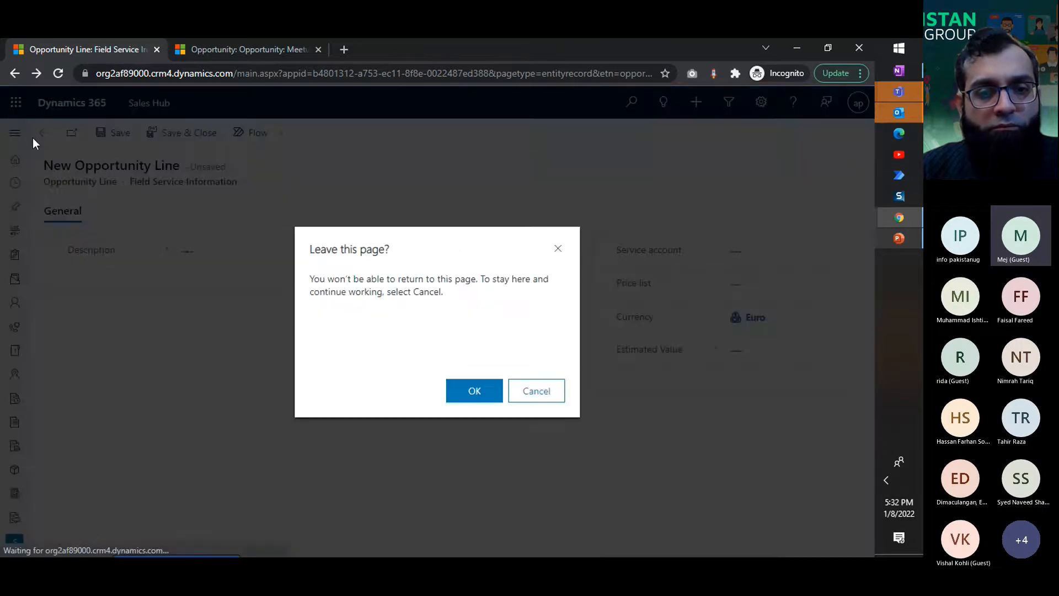
{"action": "left_click", "coordinate": [478, 393]}
{"action": "left_click", "coordinate": [518, 400]}
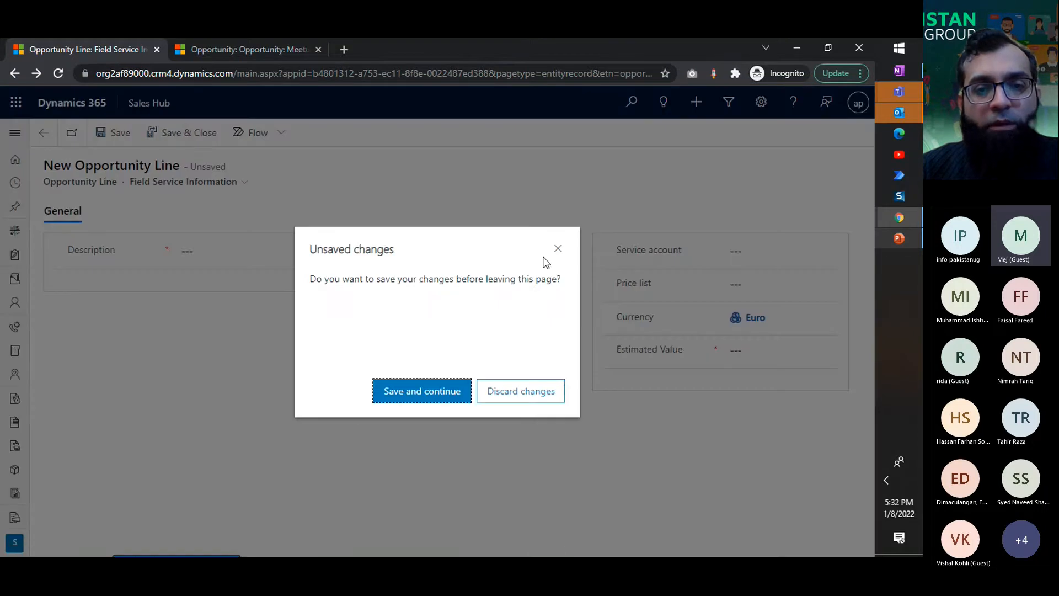
{"action": "left_click", "coordinate": [554, 247]}
Step: Leave the unsaved line for the list of opportunities, discarding changes, and show the My Open Opportunities view
{"action": "left_click", "coordinate": [15, 132]}
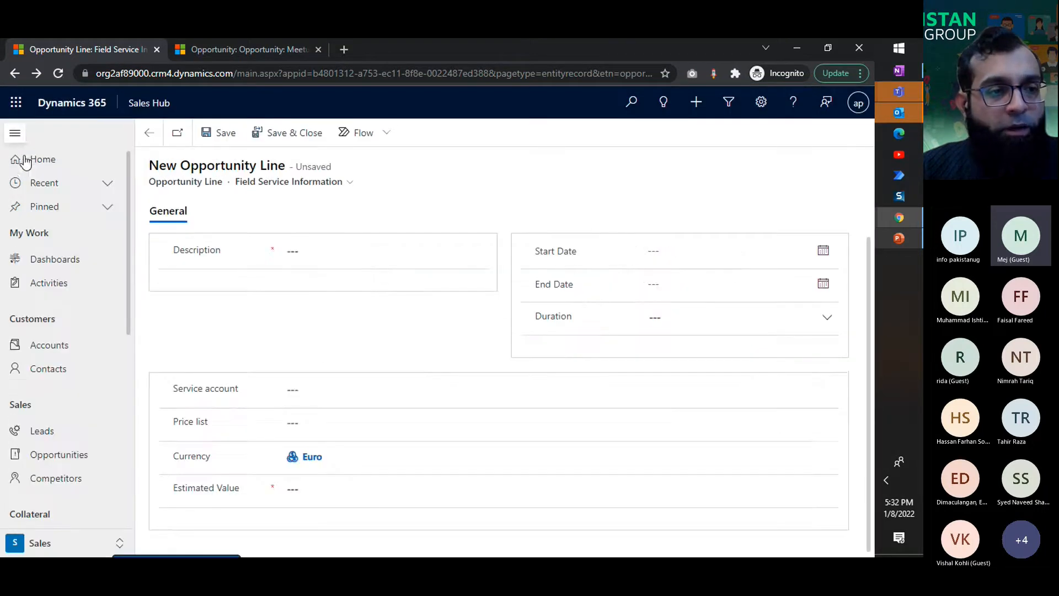
{"action": "left_click", "coordinate": [81, 453]}
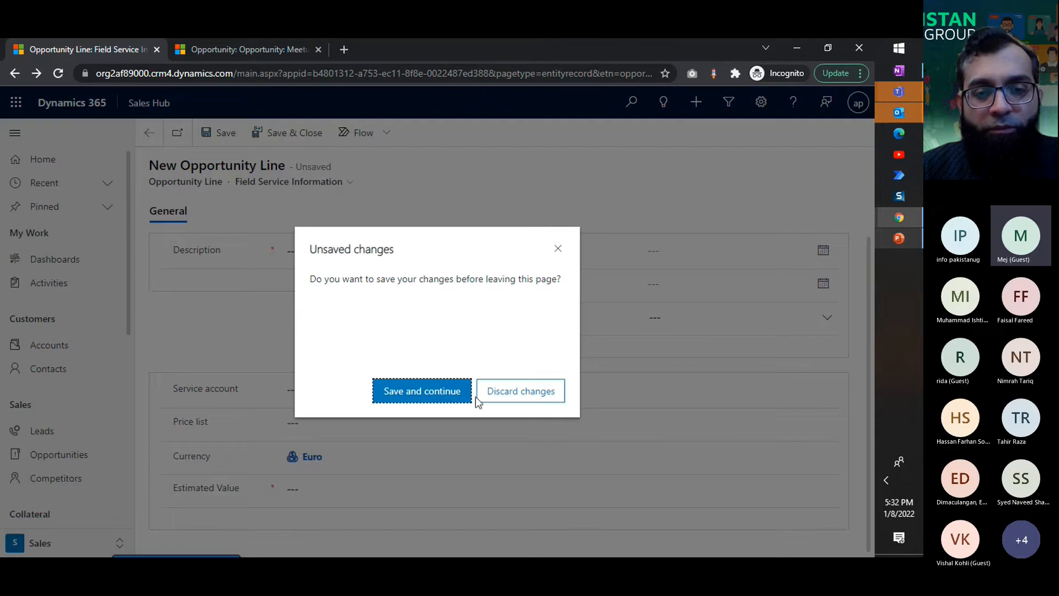
{"action": "left_click", "coordinate": [478, 400]}
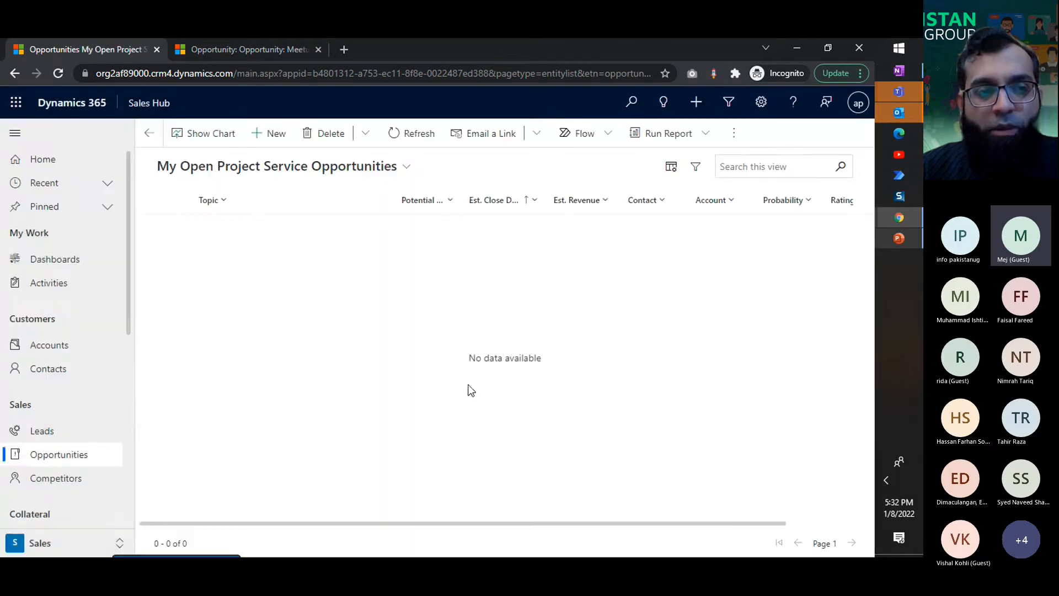
{"action": "left_click", "coordinate": [299, 164]}
{"action": "scroll", "coordinate": [406, 408], "scroll_direction": "down", "scroll_amount": 5}
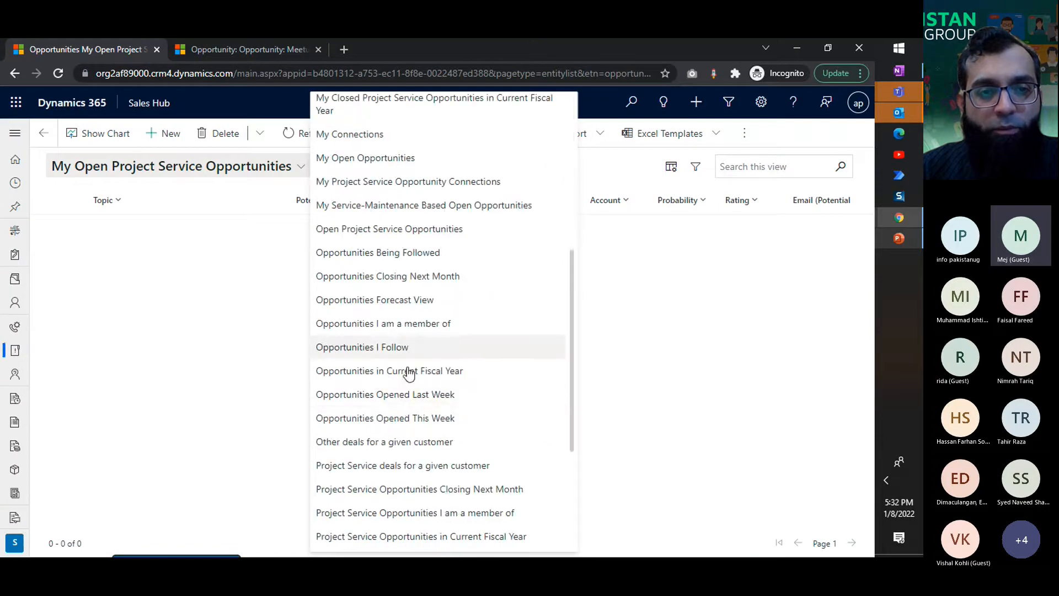
{"action": "scroll", "coordinate": [408, 373], "scroll_direction": "up", "scroll_amount": 1}
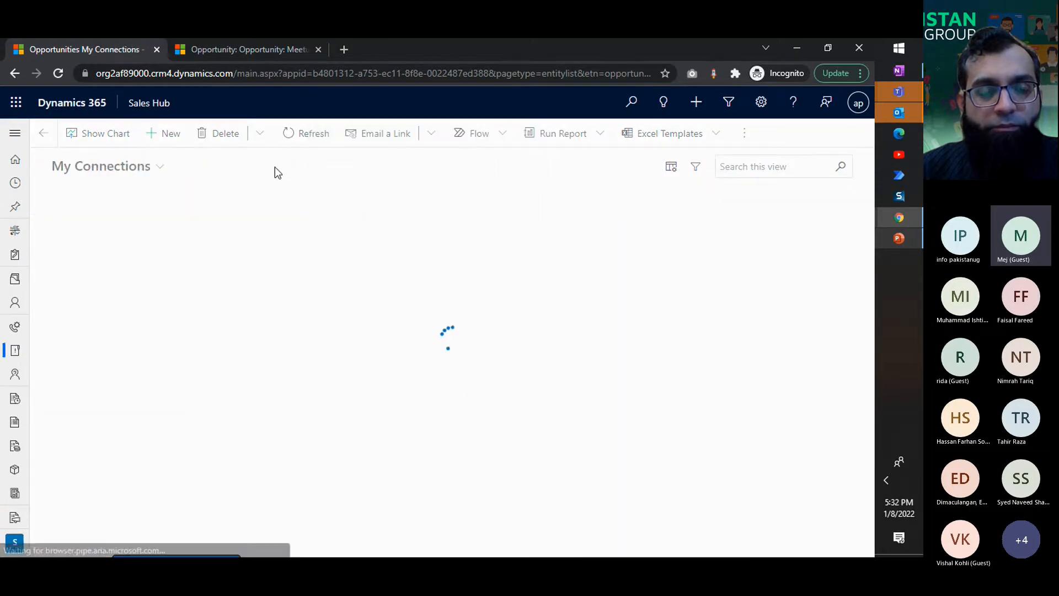
{"action": "left_click", "coordinate": [155, 167]}
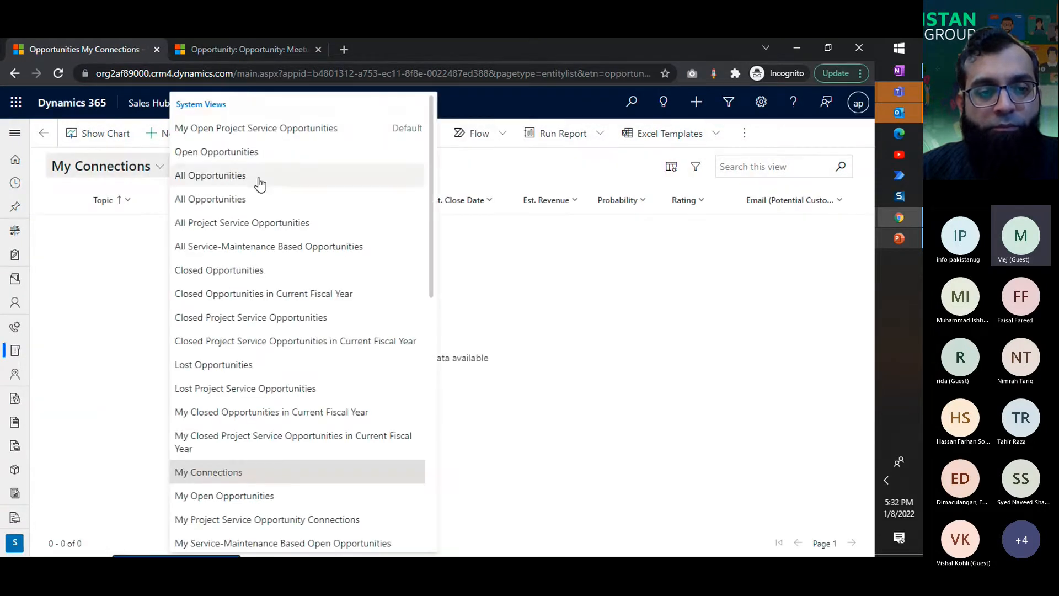
{"action": "scroll", "coordinate": [286, 359], "scroll_direction": "down", "scroll_amount": 2}
{"action": "left_click", "coordinate": [275, 429]}
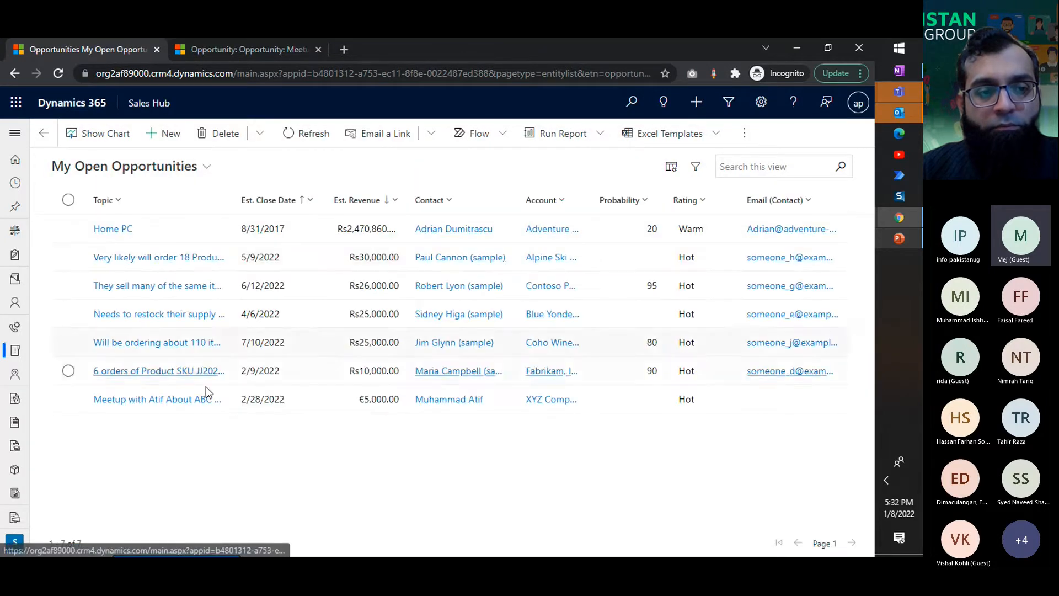
Step: Open the XYZ Company opportunity and display its products
{"action": "left_click", "coordinate": [227, 401]}
{"action": "left_click", "coordinate": [227, 400]}
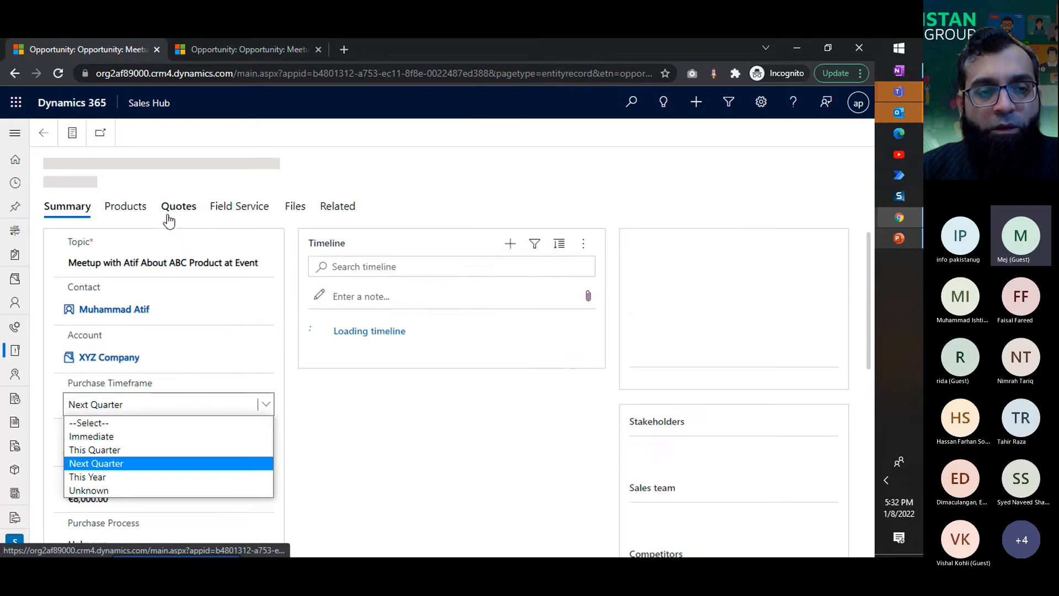
{"action": "left_click", "coordinate": [446, 191]}
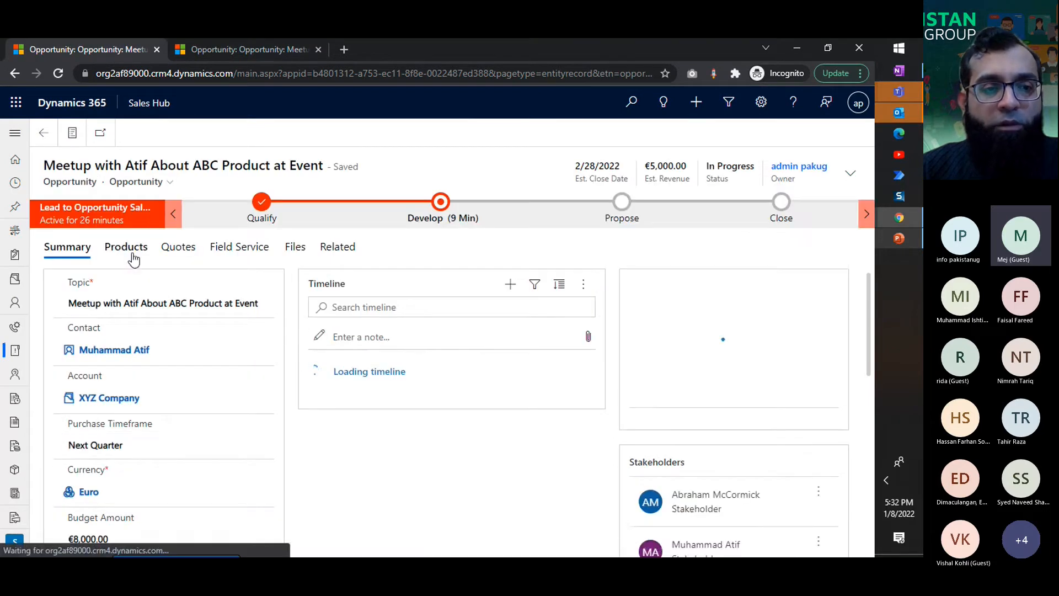
{"action": "left_click", "coordinate": [133, 257]}
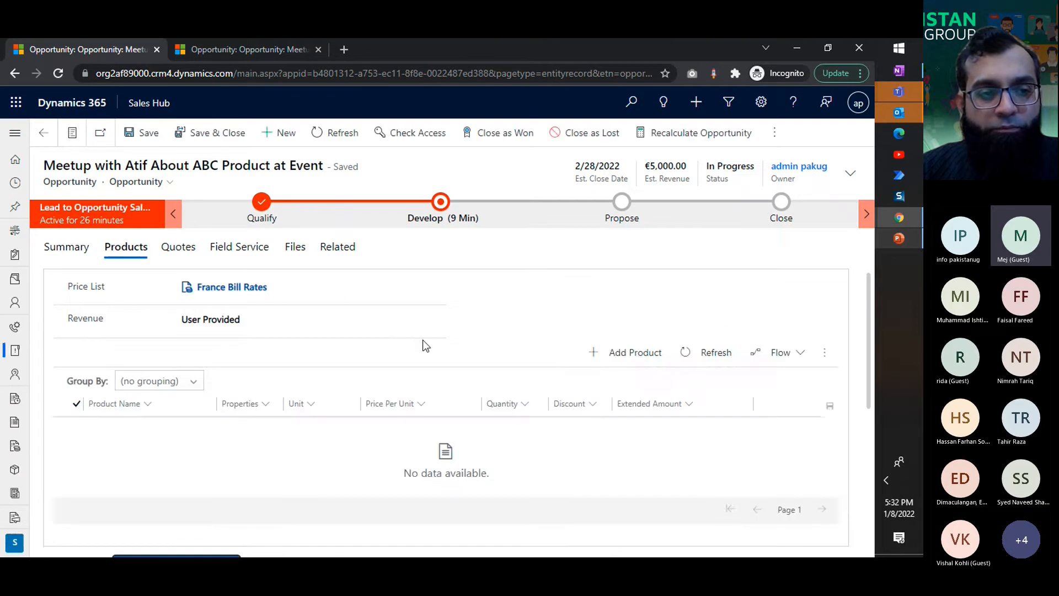
Step: Remove the opportunity's price list, save the record and try to add a product without a price list
{"action": "left_click", "coordinate": [279, 286]}
{"action": "left_click", "coordinate": [501, 312]}
{"action": "key", "text": "ctrl+s"}
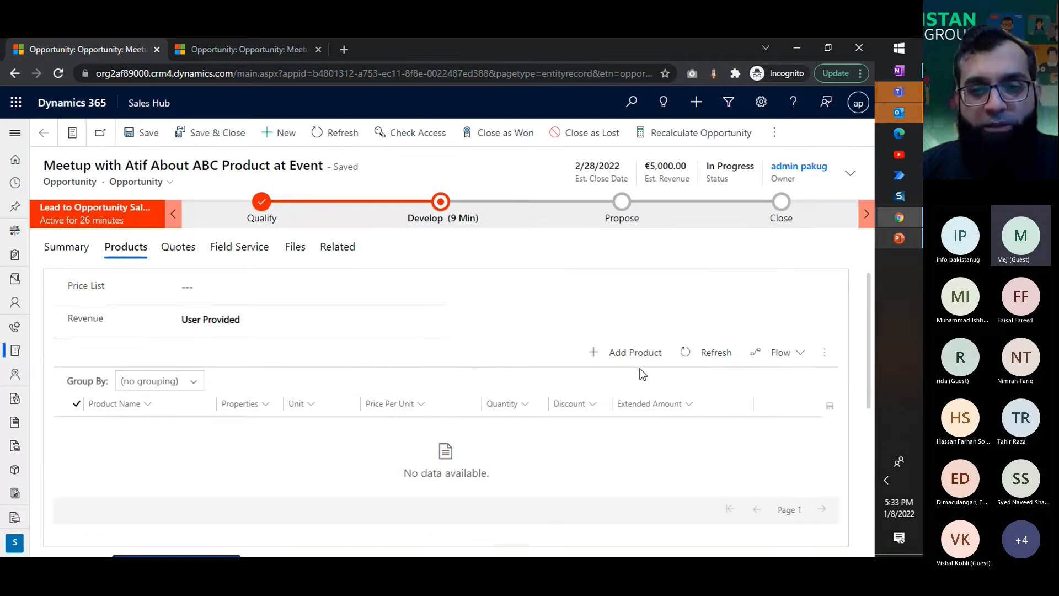
{"action": "left_click", "coordinate": [634, 352]}
{"action": "left_click", "coordinate": [563, 286]}
Step: Choose France Bill Rates as the opportunity's price list again
{"action": "left_click", "coordinate": [217, 280]}
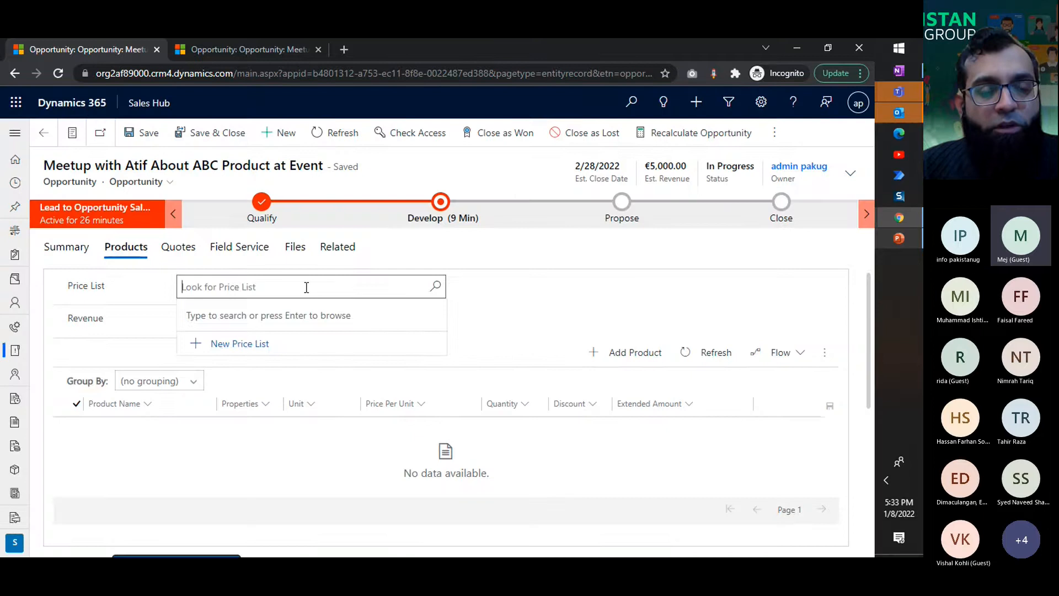
{"action": "left_click", "coordinate": [435, 286]}
{"action": "left_click", "coordinate": [256, 342]}
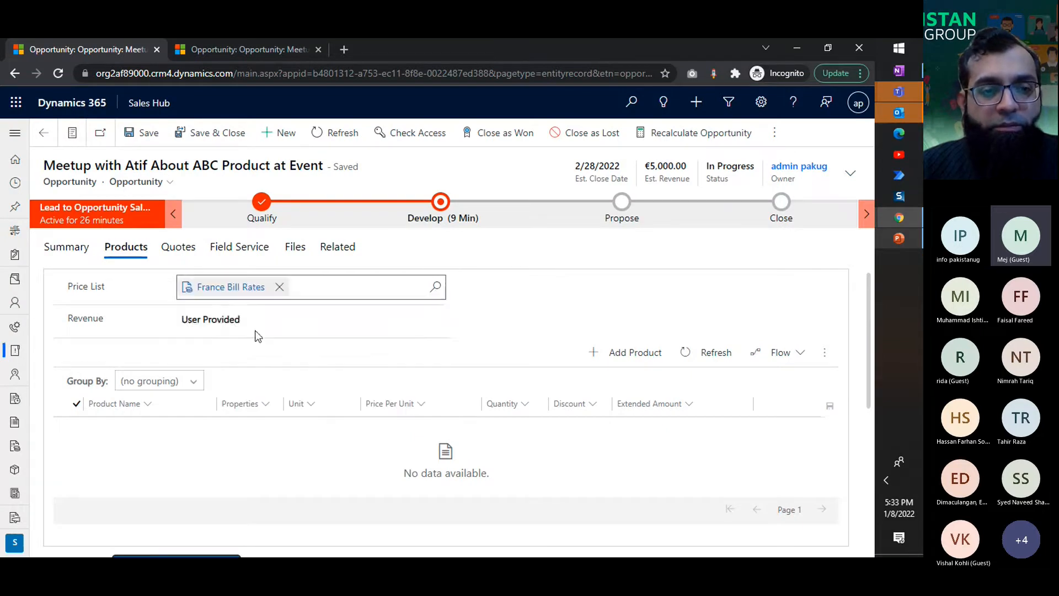
Step: Open the France Bill Rates price list in a separate browser tab and show its price list items
{"action": "left_click", "coordinate": [247, 291], "text": "ctrl"}
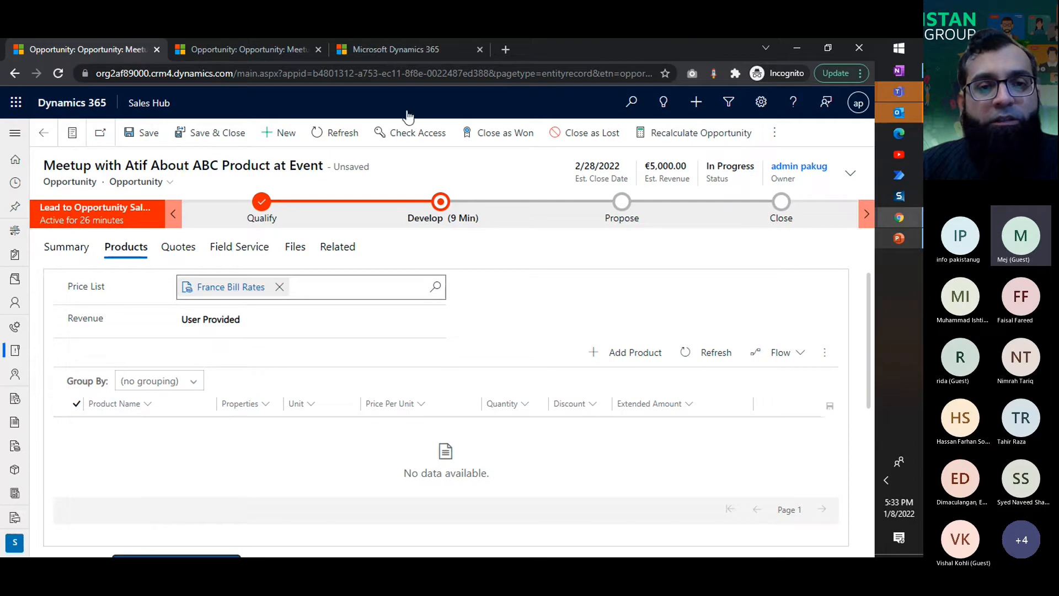
{"action": "left_click", "coordinate": [526, 360]}
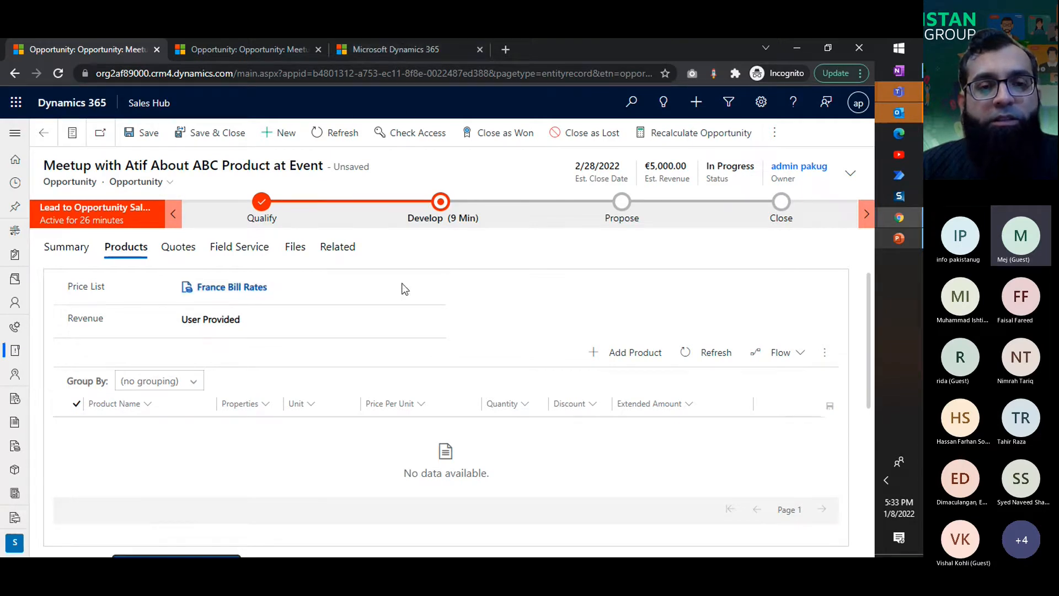
{"action": "left_click", "coordinate": [409, 57]}
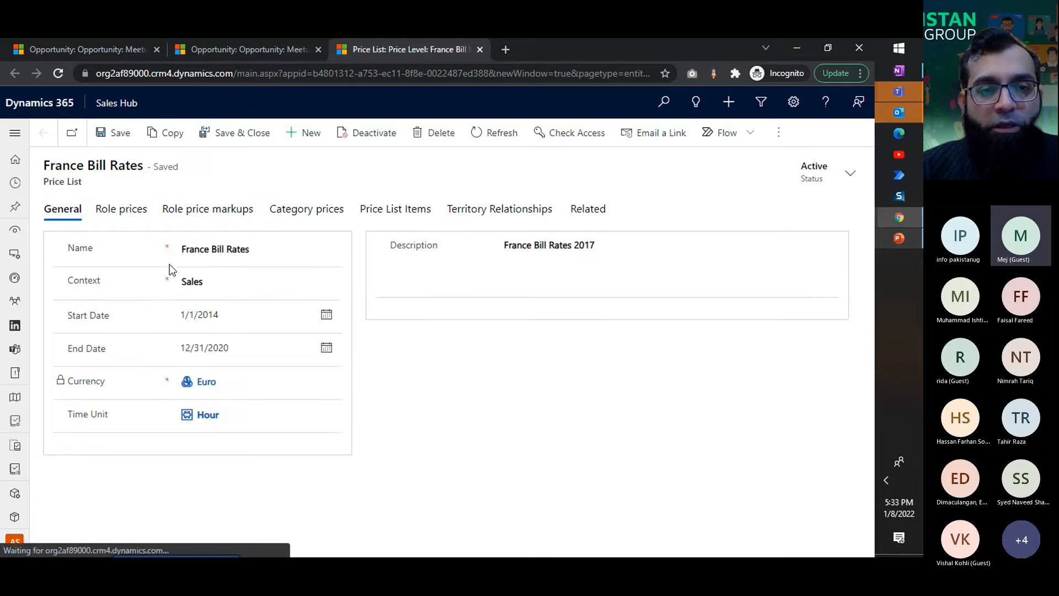
{"action": "left_click", "coordinate": [425, 214]}
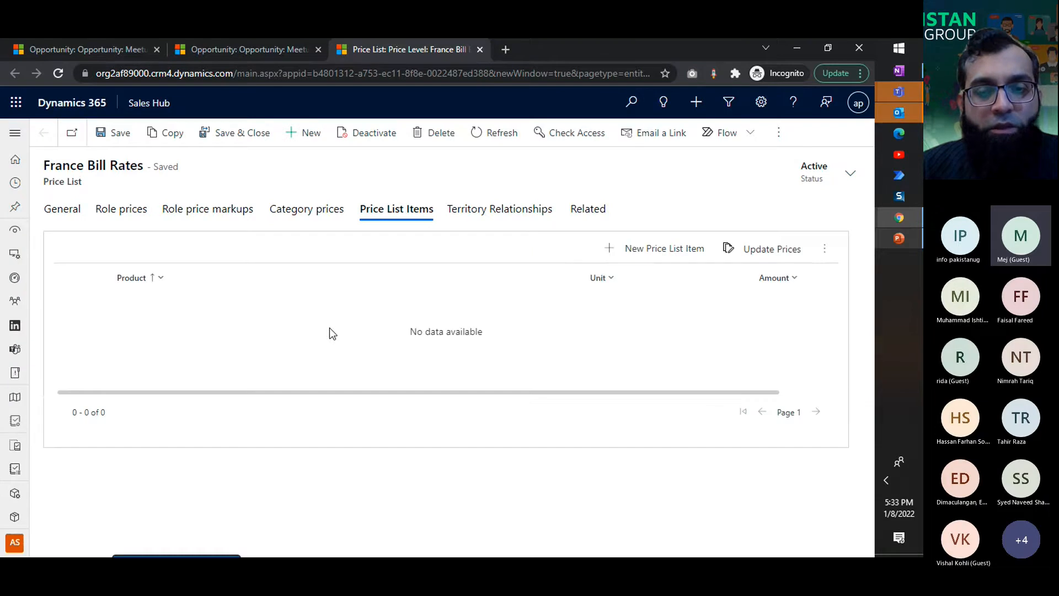
Step: Start a new item in the France Bill Rates price list with product ArmBand 100 and unit Basic Package
{"action": "left_click", "coordinate": [659, 252]}
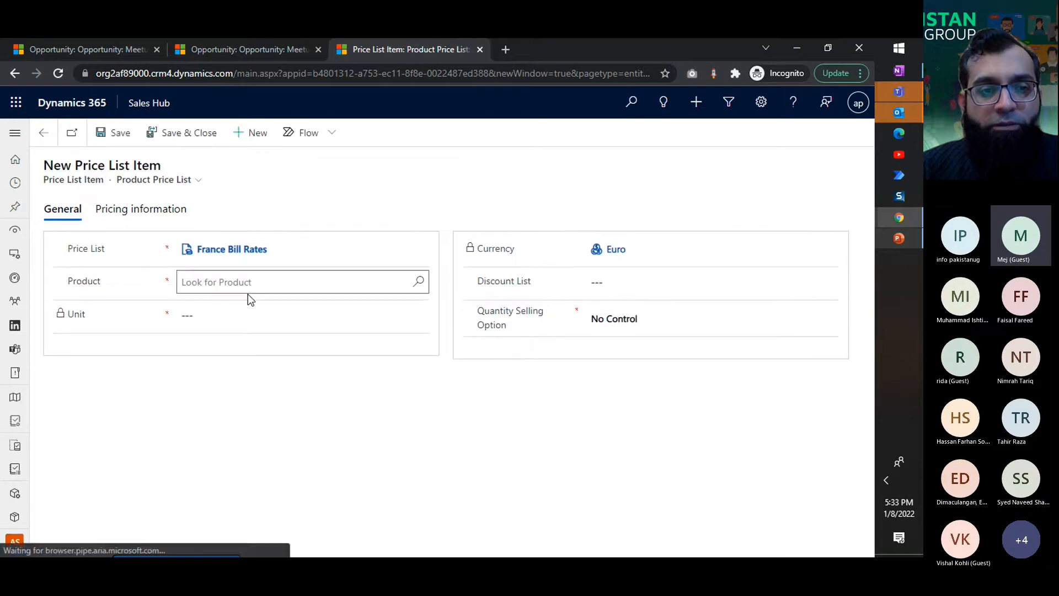
{"action": "left_click", "coordinate": [251, 283]}
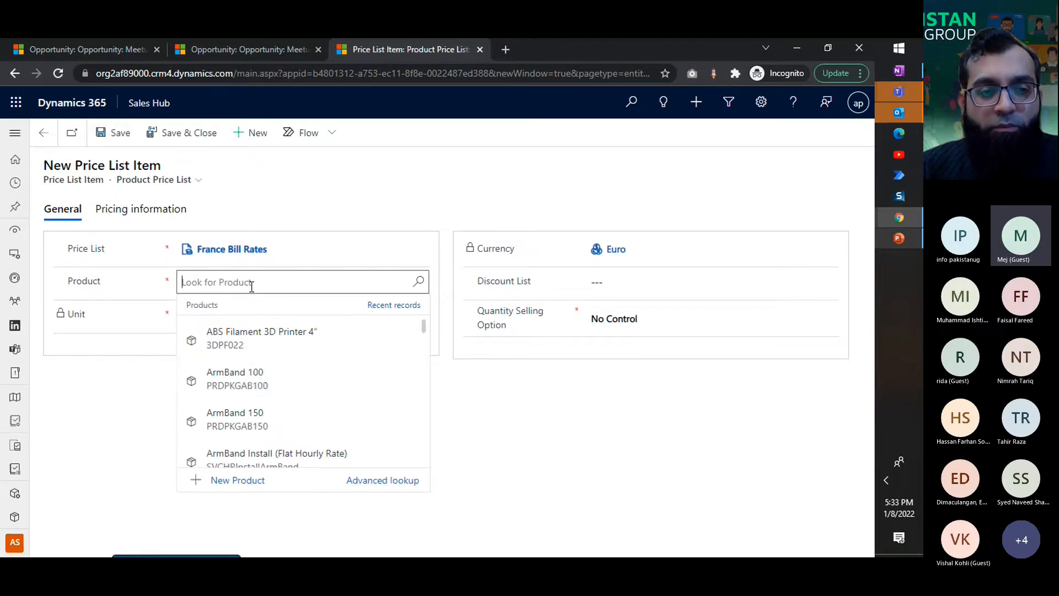
{"action": "left_click", "coordinate": [288, 379]}
{"action": "left_click", "coordinate": [272, 317]}
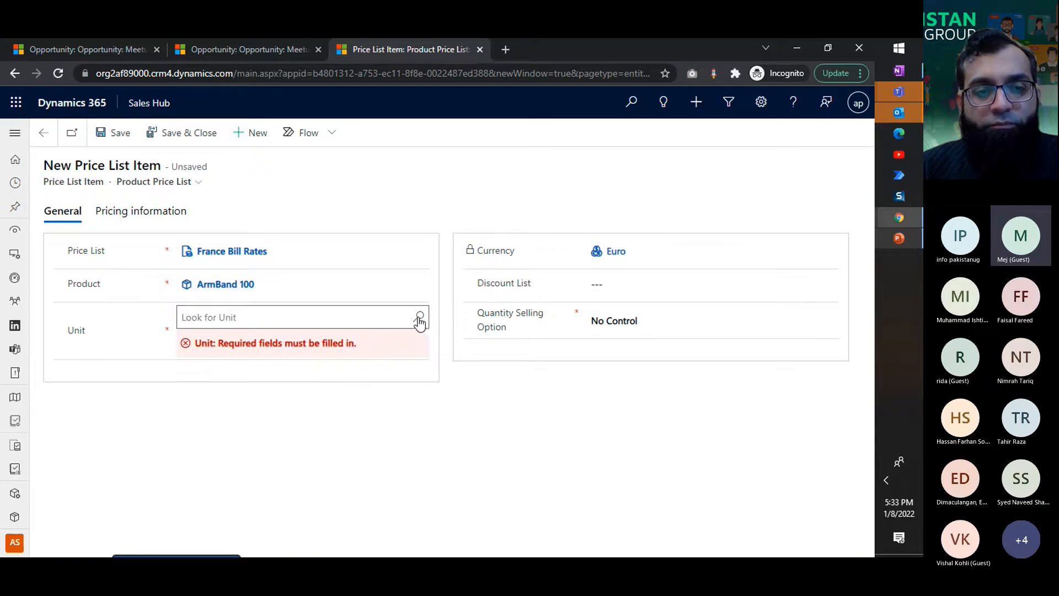
{"action": "left_click", "coordinate": [418, 318]}
{"action": "left_click", "coordinate": [228, 383]}
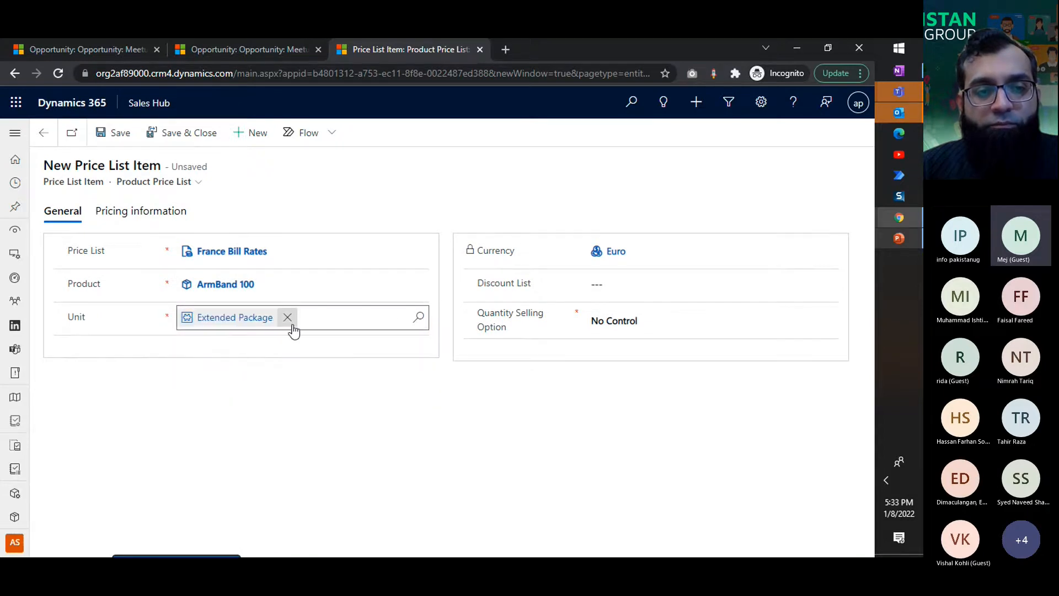
{"action": "left_click", "coordinate": [288, 318]}
{"action": "left_click", "coordinate": [419, 319]}
{"action": "left_click", "coordinate": [244, 363]}
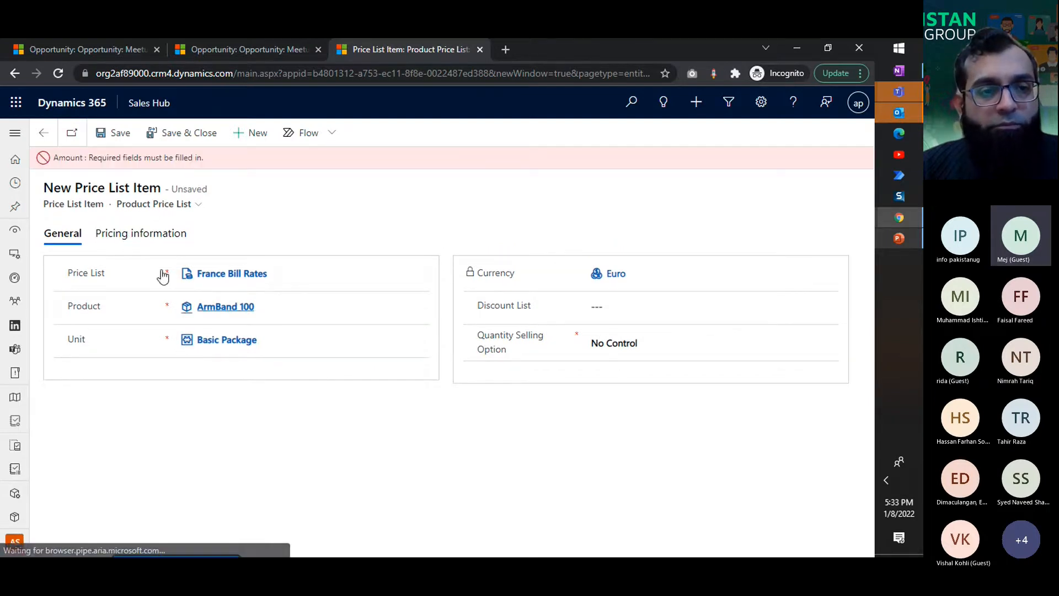
Step: Set the amount of the ArmBand 100 price list item to 1000 euros and save the item
{"action": "left_click", "coordinate": [208, 335]}
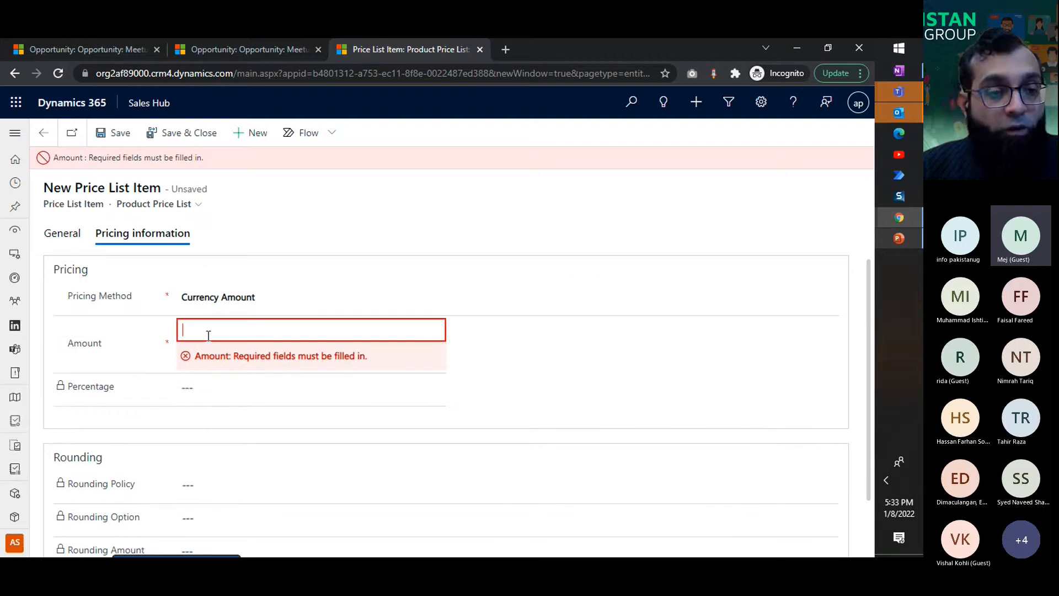
{"action": "type", "text": "1000"}
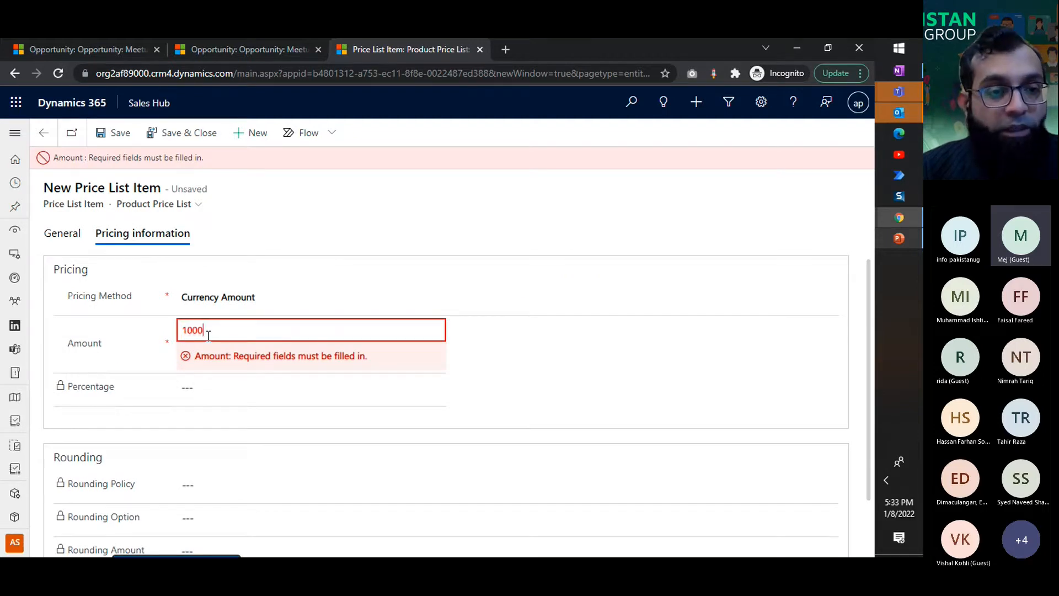
{"action": "left_click", "coordinate": [296, 167]}
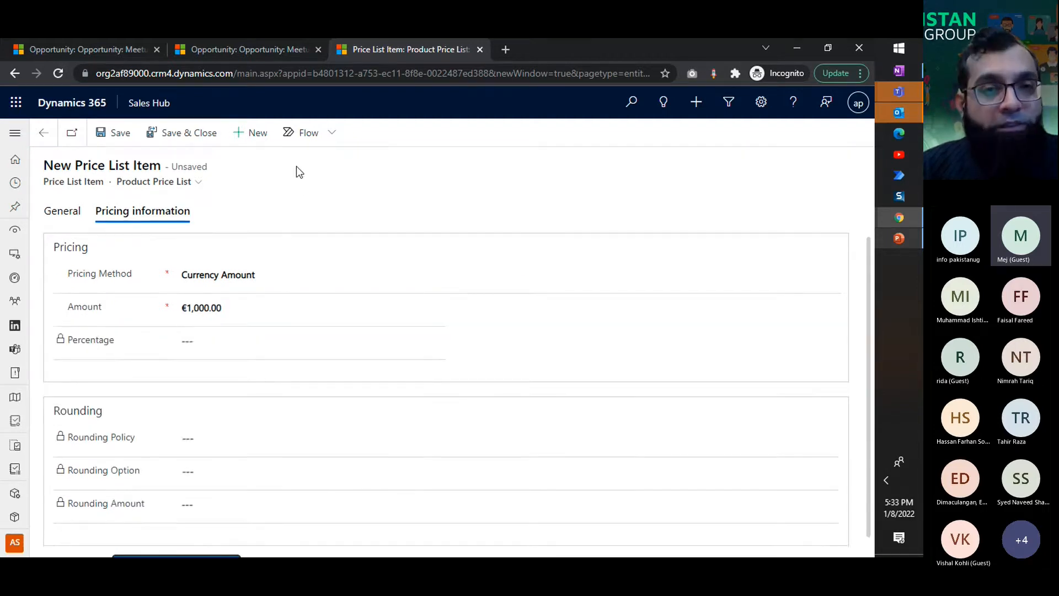
{"action": "key", "text": "ctrl+s"}
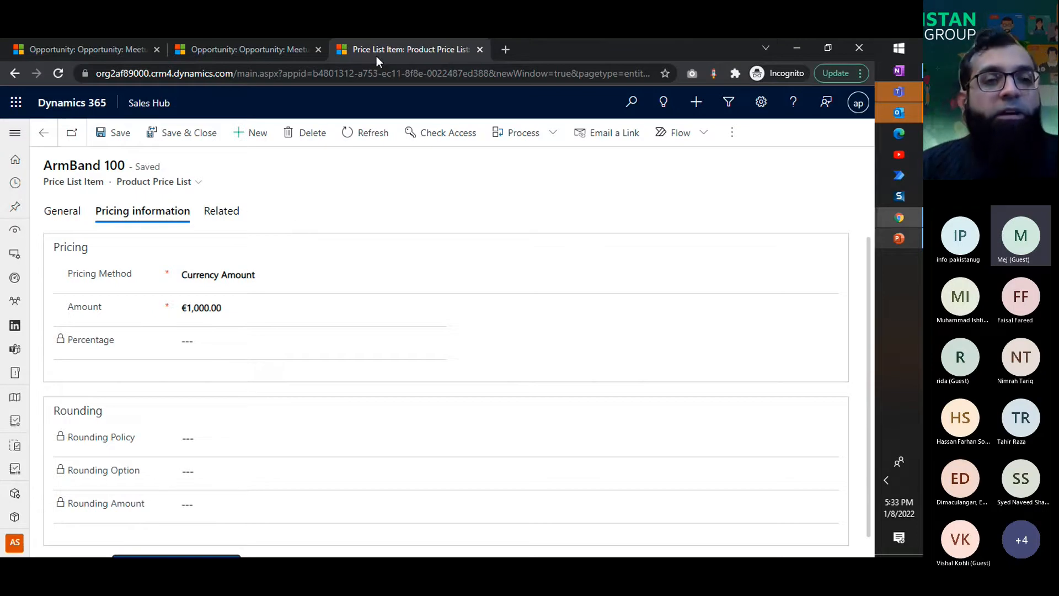
Step: Check the ArmBand 100 item's general details and choose France Bill Rates as the price list on the opportunity in the second browser tab
{"action": "left_click", "coordinate": [203, 54]}
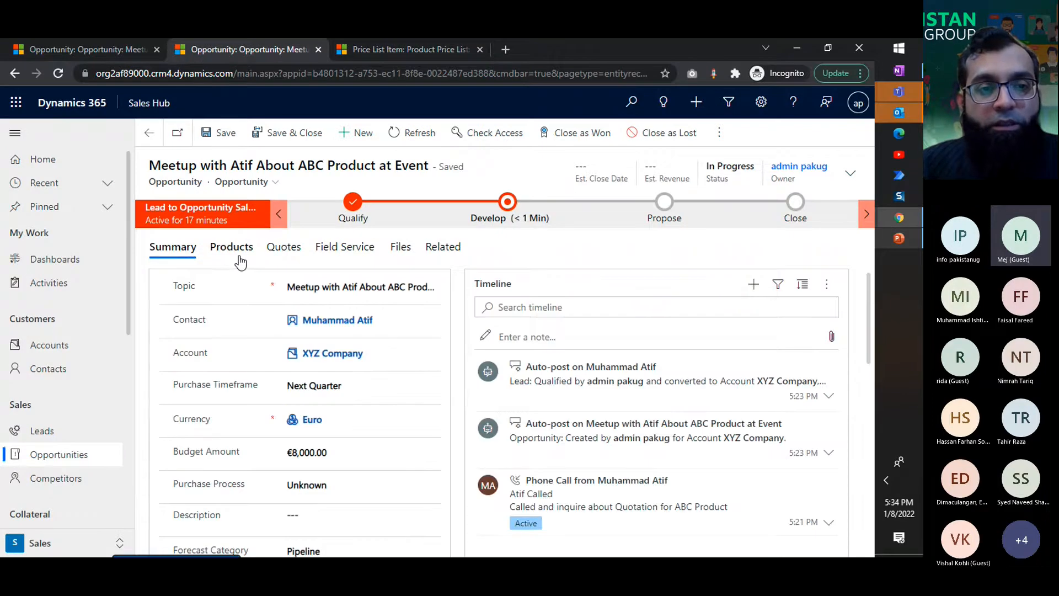
{"action": "left_click", "coordinate": [240, 262]}
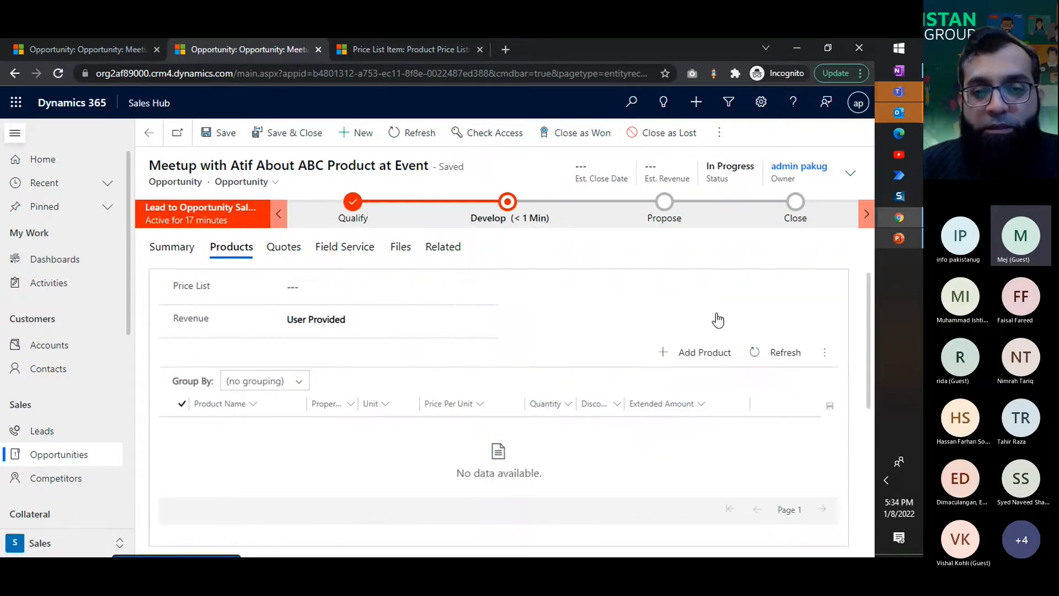
{"action": "left_click", "coordinate": [432, 43]}
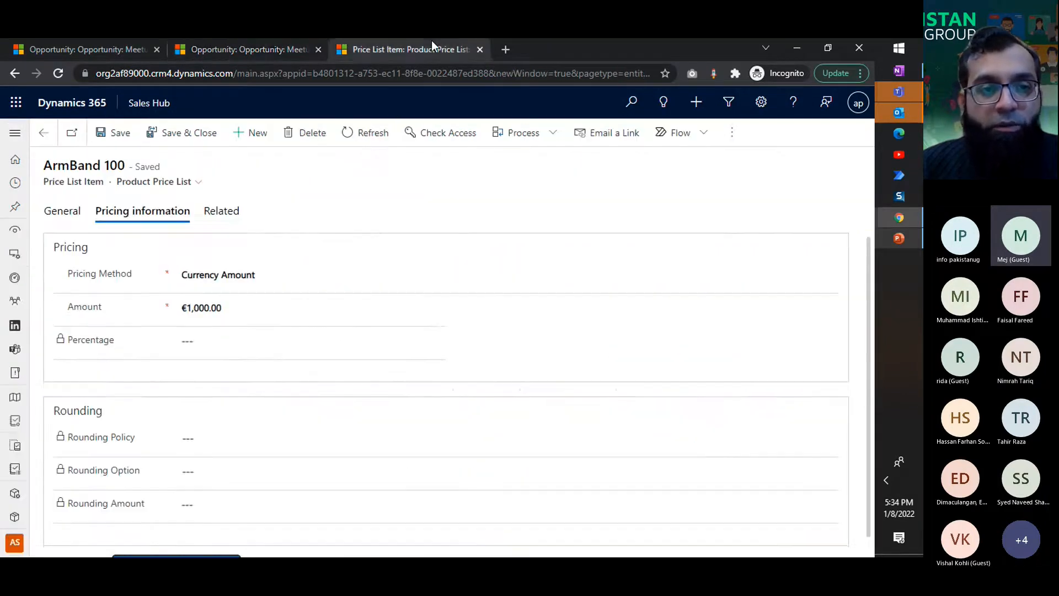
{"action": "left_click", "coordinate": [65, 213]}
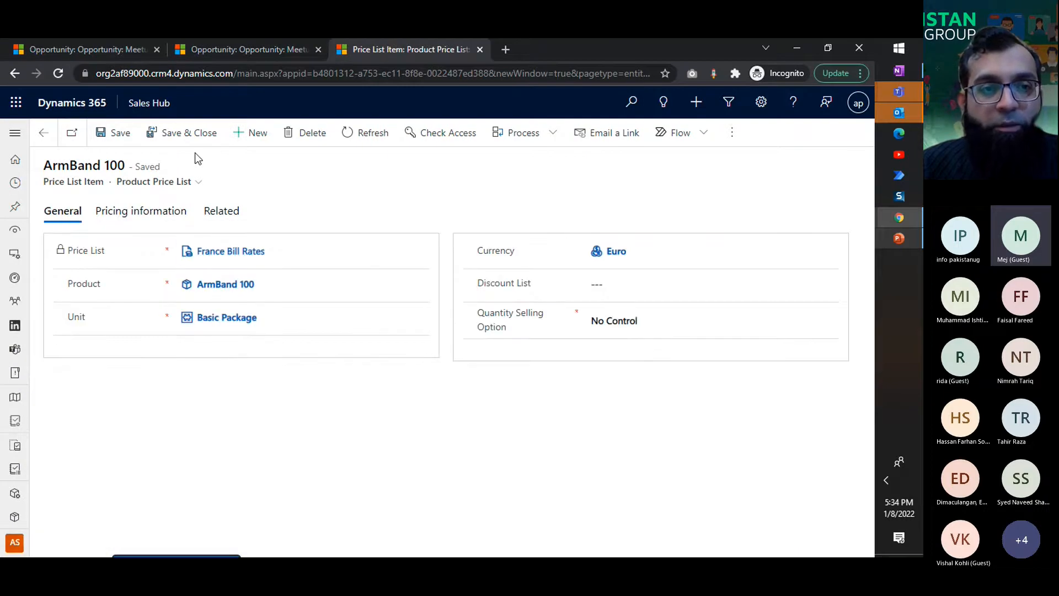
{"action": "left_click", "coordinate": [221, 49]}
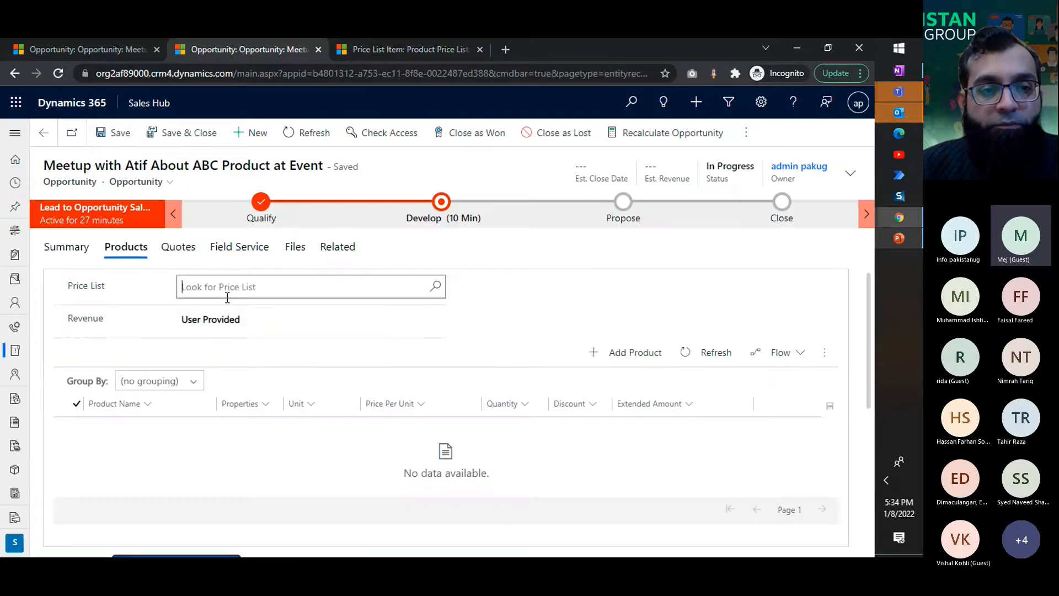
{"action": "left_click", "coordinate": [227, 296]}
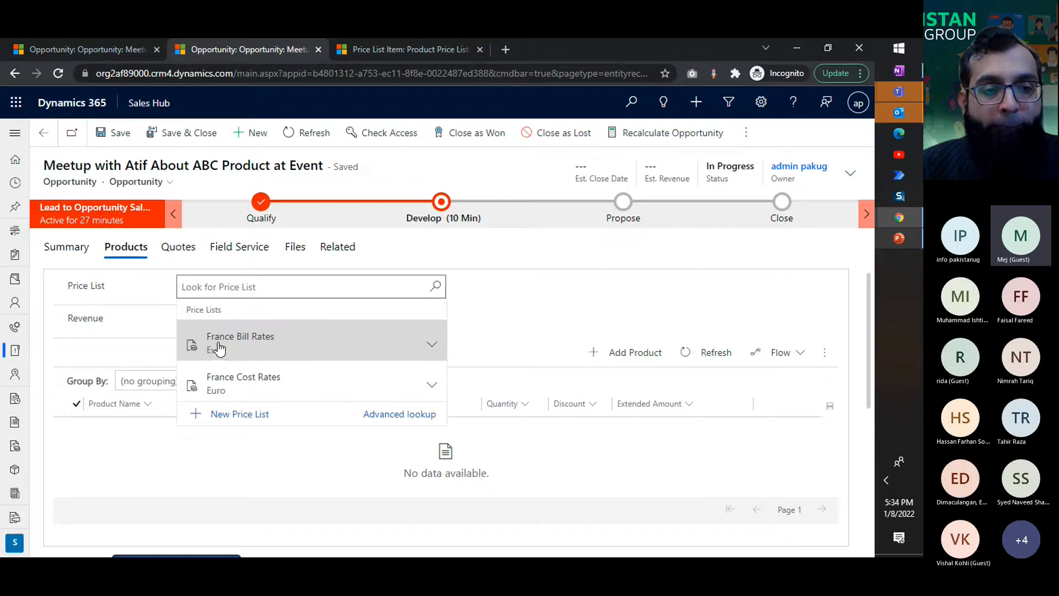
{"action": "left_click", "coordinate": [225, 359]}
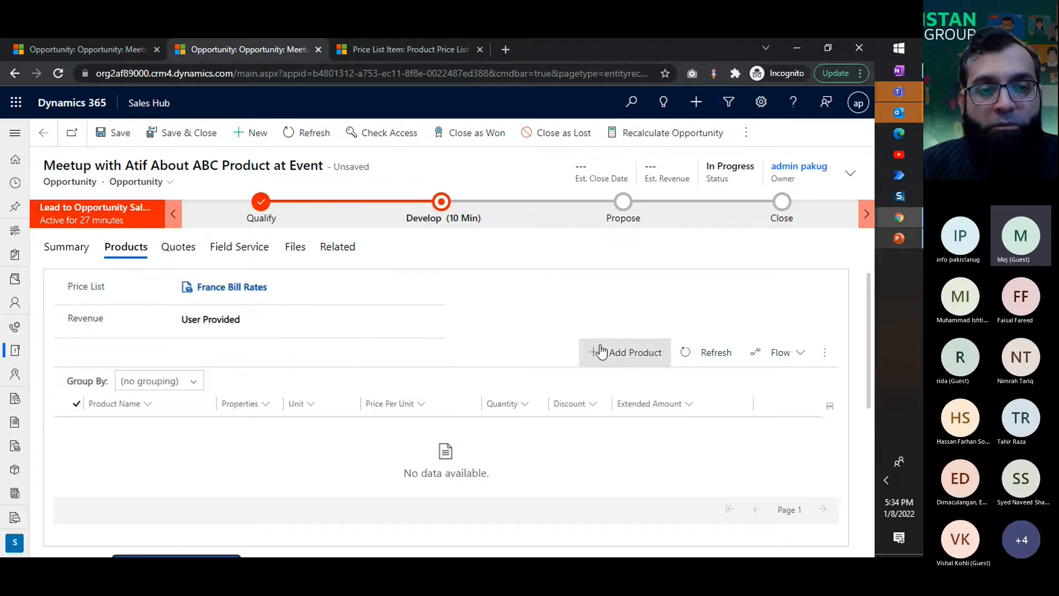
Step: Add a product line to the opportunity using the OpportunityProduct form, discarding the initial form's changes, and choose the existing product ArmBand 100
{"action": "left_click", "coordinate": [603, 351]}
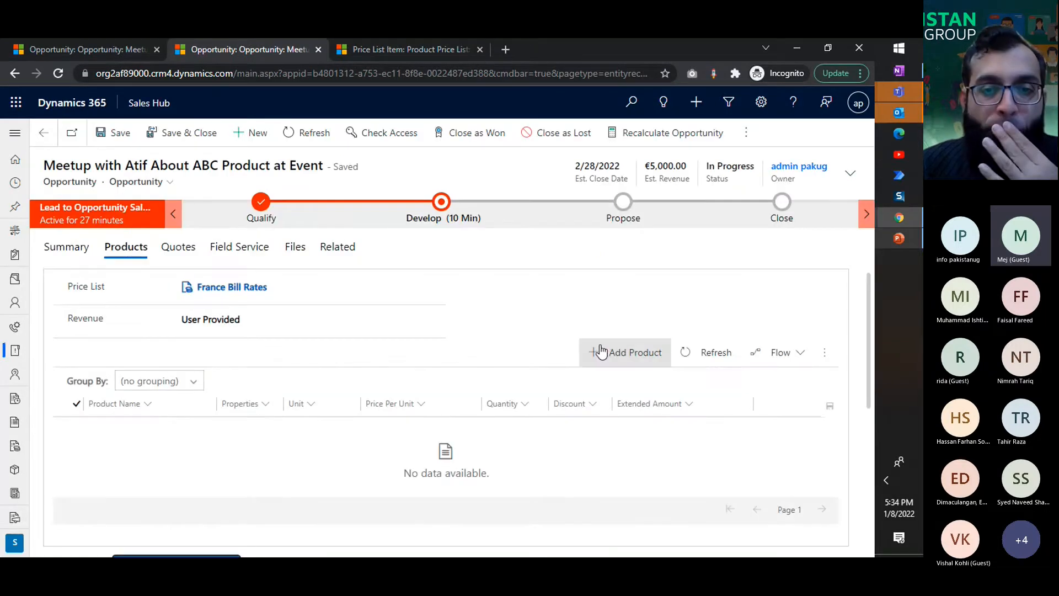
{"action": "left_click", "coordinate": [603, 352]}
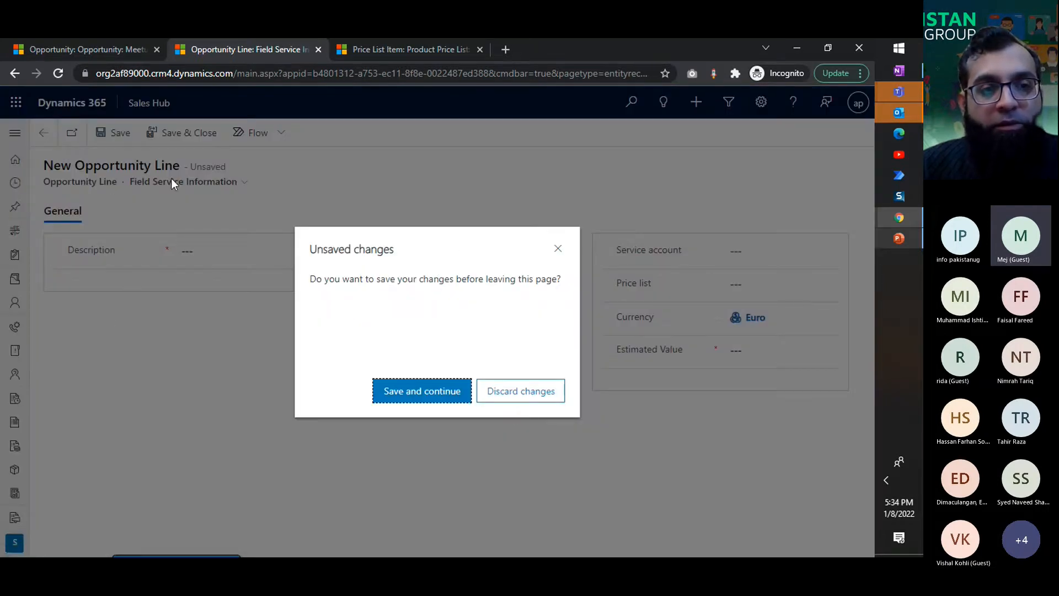
{"action": "left_click", "coordinate": [501, 396]}
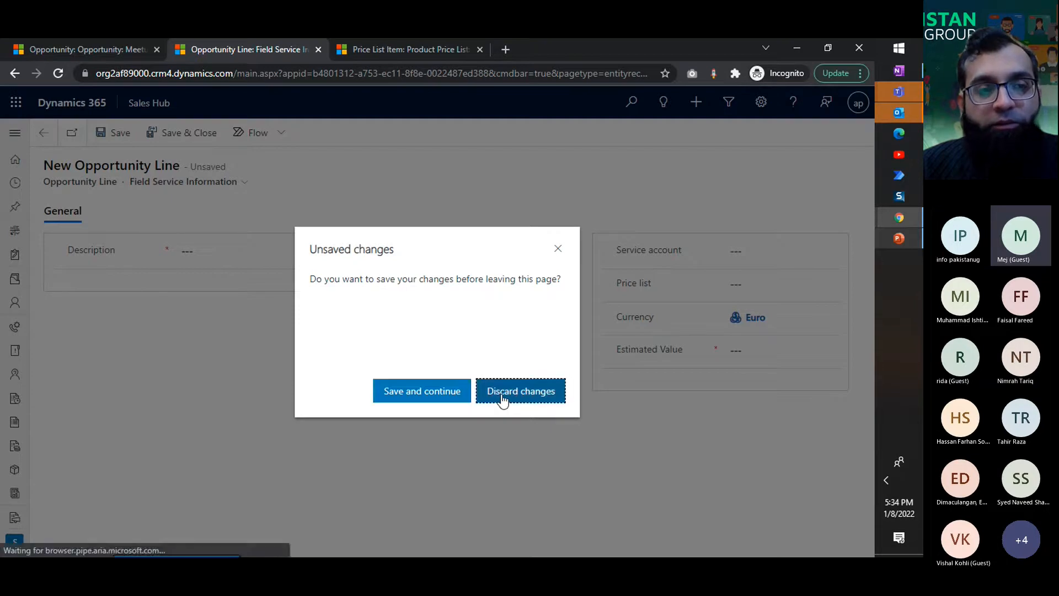
{"action": "left_click", "coordinate": [270, 279]}
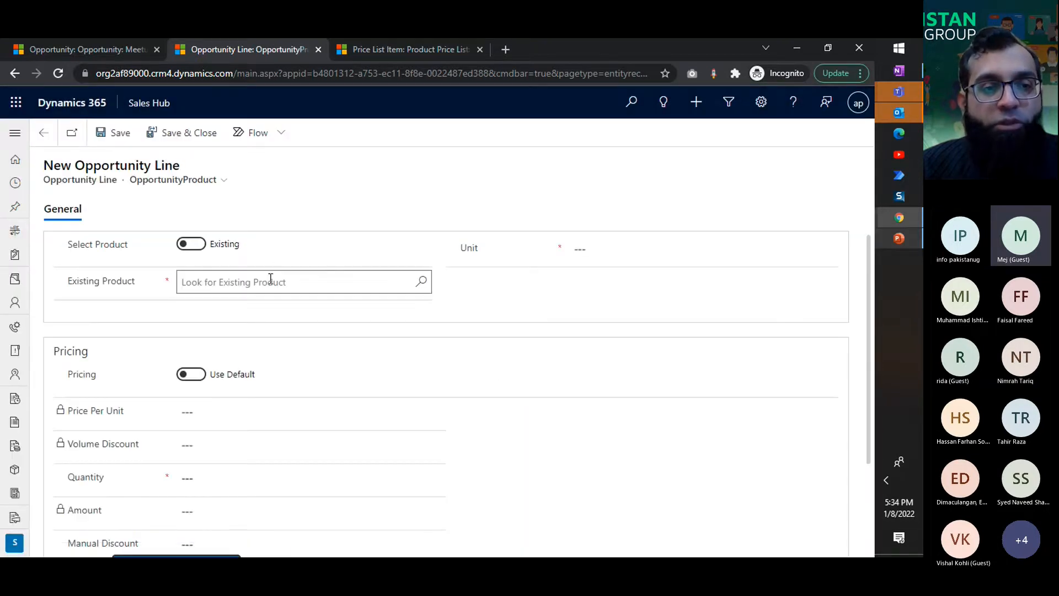
{"action": "left_click", "coordinate": [260, 329]}
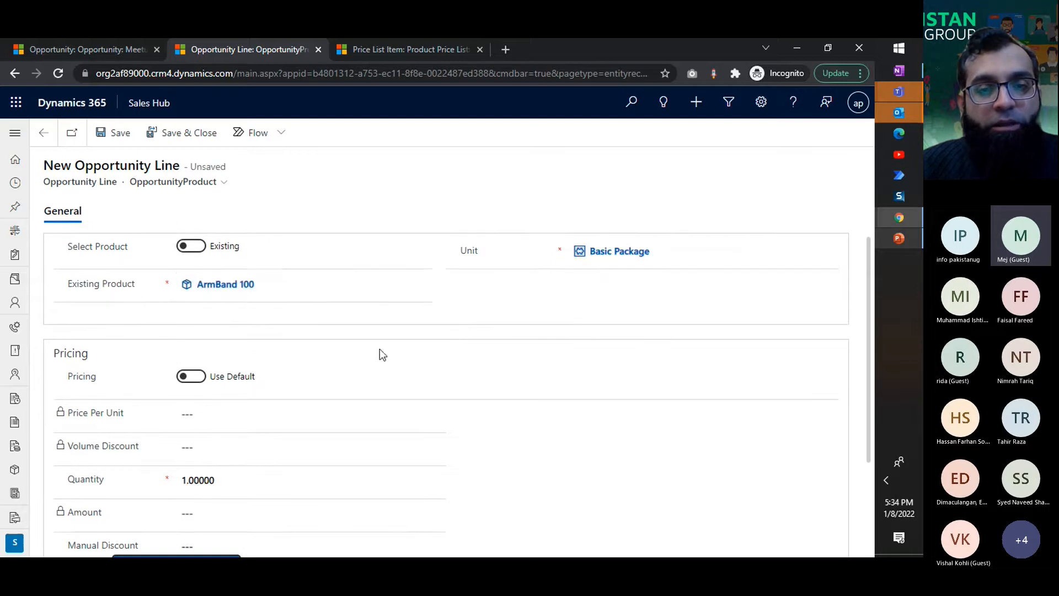
Step: Try to save the ArmBand 100 line with its price per unit overridden to 1000, and return it to default pricing
{"action": "scroll", "coordinate": [330, 355], "scroll_direction": "down", "scroll_amount": 3}
{"action": "left_click", "coordinate": [195, 265]}
{"action": "left_click", "coordinate": [200, 281]}
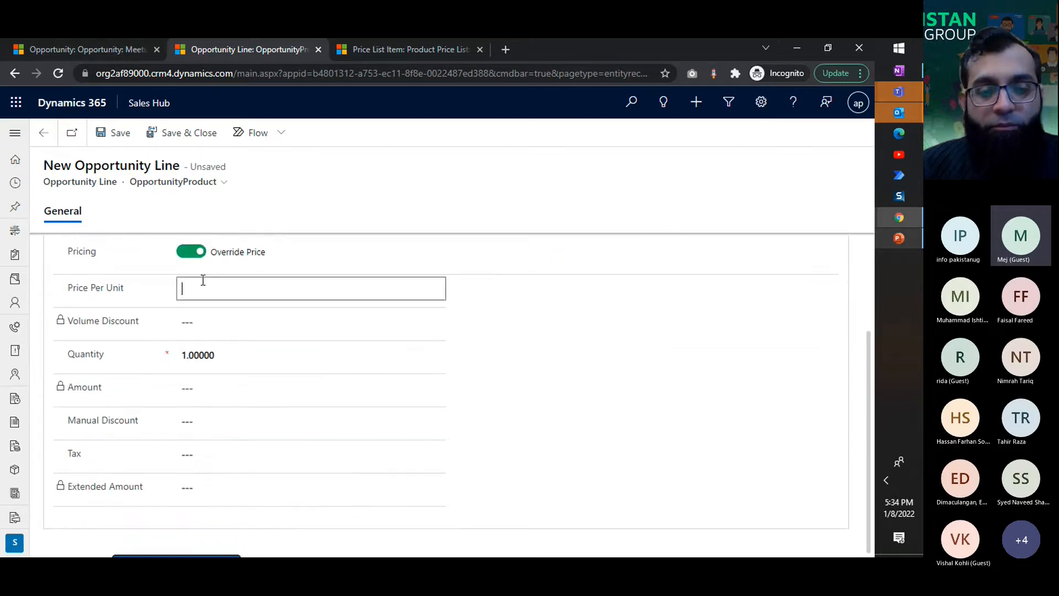
{"action": "type", "text": "1,00"}
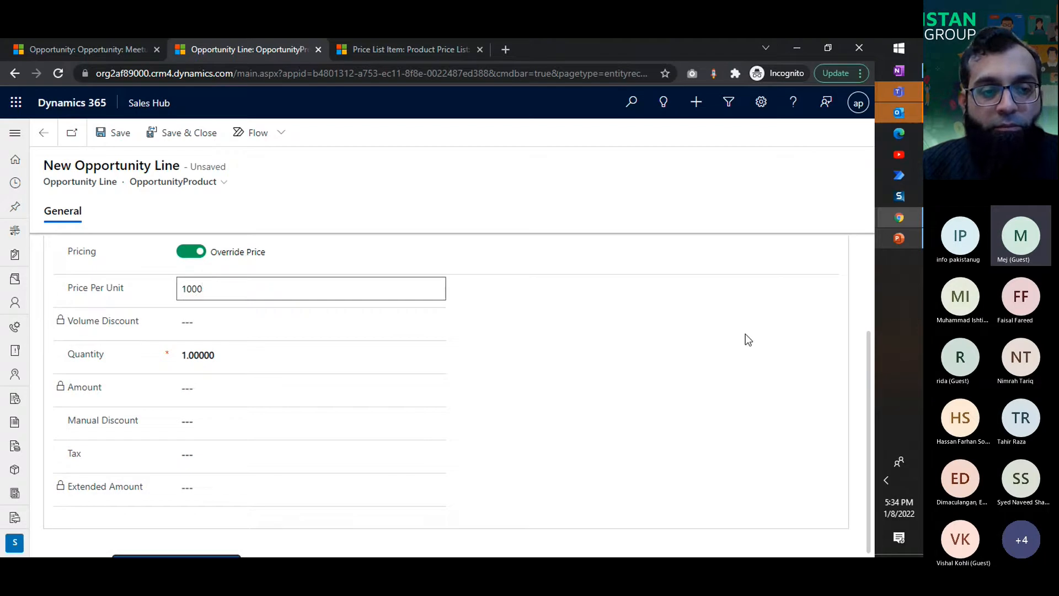
{"action": "type", "text": "0"}
{"action": "left_click", "coordinate": [745, 335]}
{"action": "key", "text": "ctrl+s"}
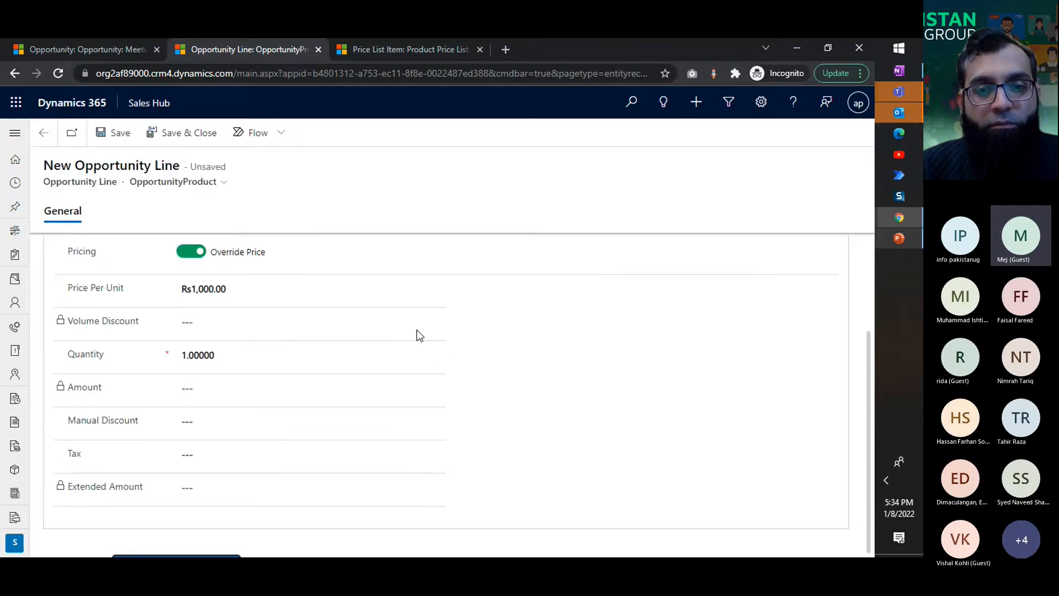
{"action": "left_click", "coordinate": [317, 303]}
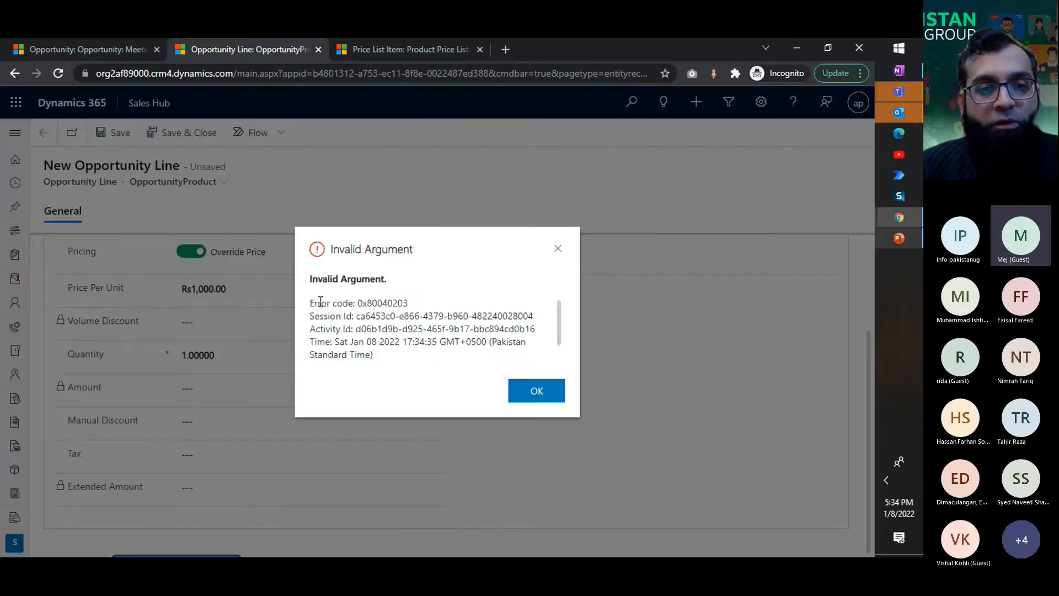
{"action": "left_click", "coordinate": [537, 390]}
{"action": "left_click", "coordinate": [191, 252]}
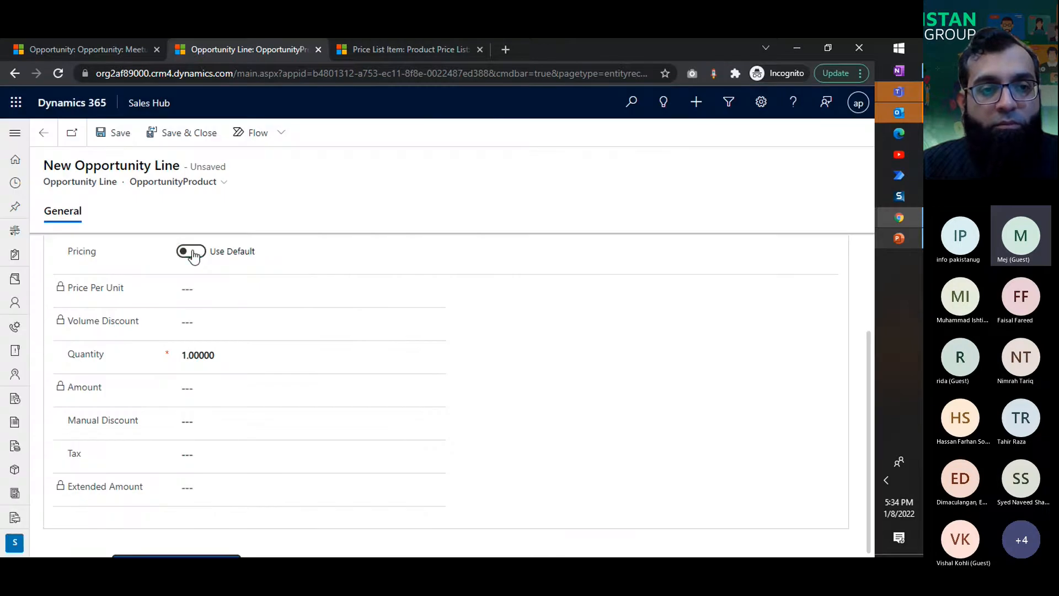
Step: Change the line to a write-in product named ABC Product with a price per unit of 200 and try to save it
{"action": "scroll", "coordinate": [448, 344], "scroll_direction": "up", "scroll_amount": 3}
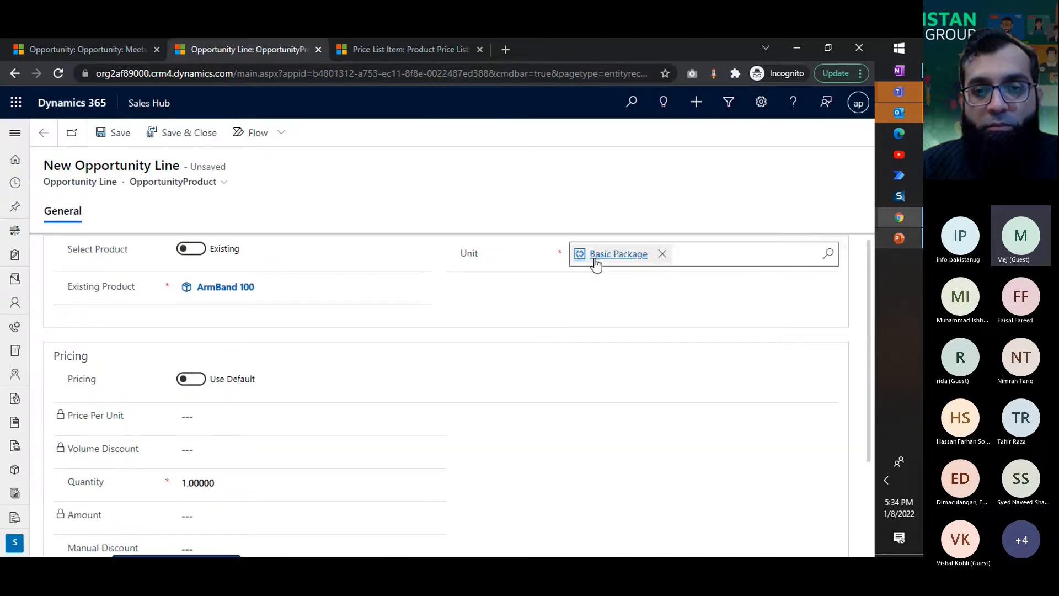
{"action": "left_click", "coordinate": [193, 249]}
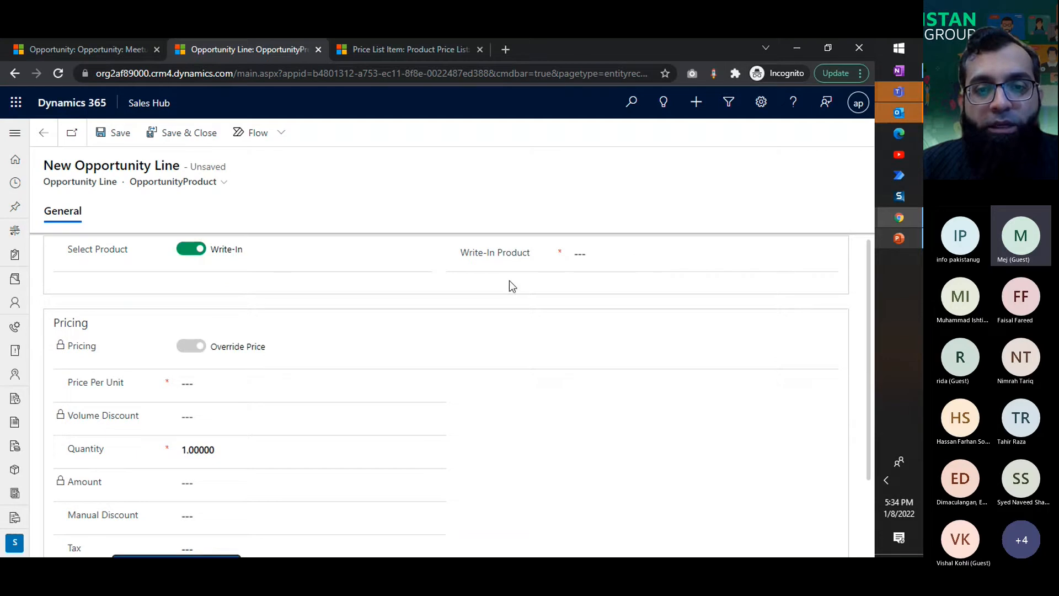
{"action": "type", "text": "New"}
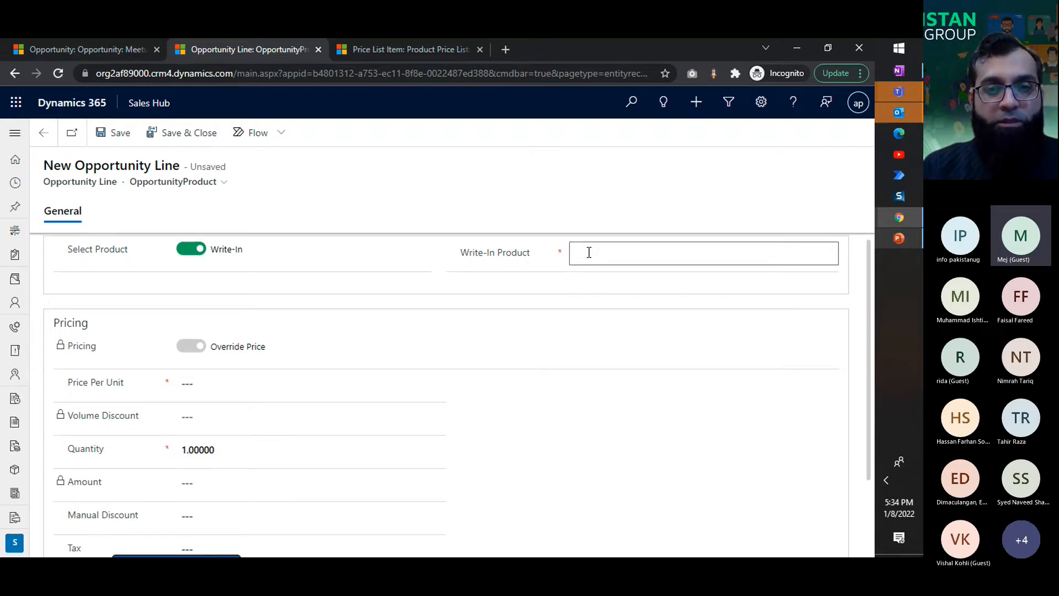
{"action": "type", "text": "ABCP"}
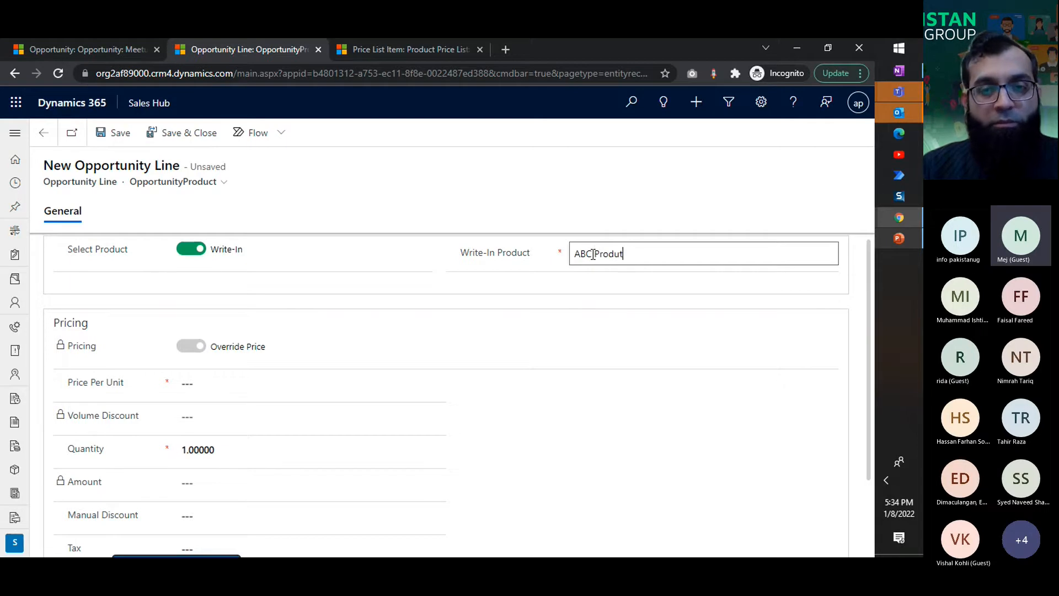
{"action": "left_click", "coordinate": [216, 392]}
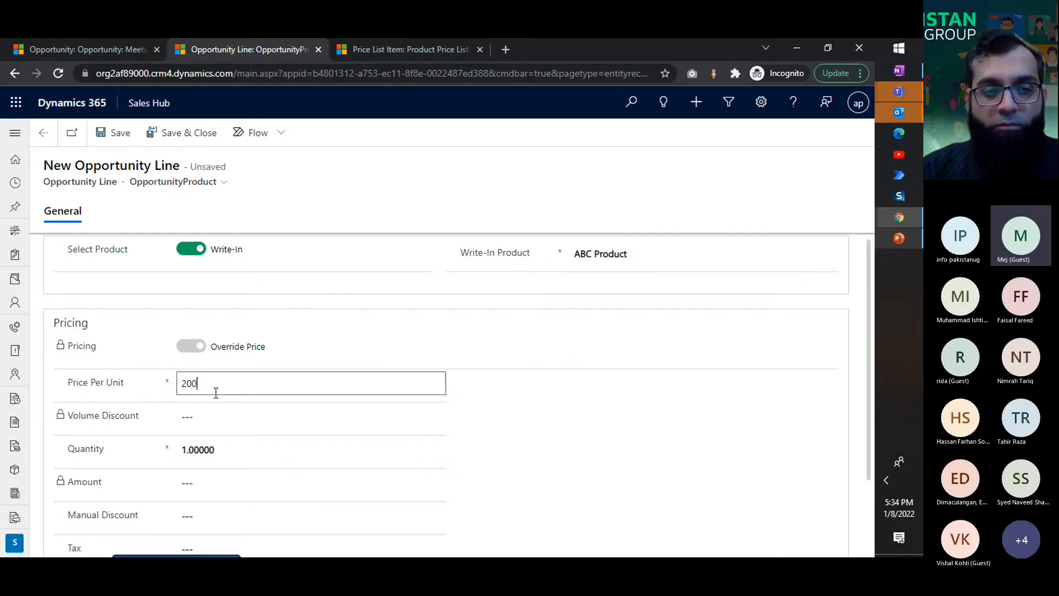
{"action": "left_click", "coordinate": [574, 397]}
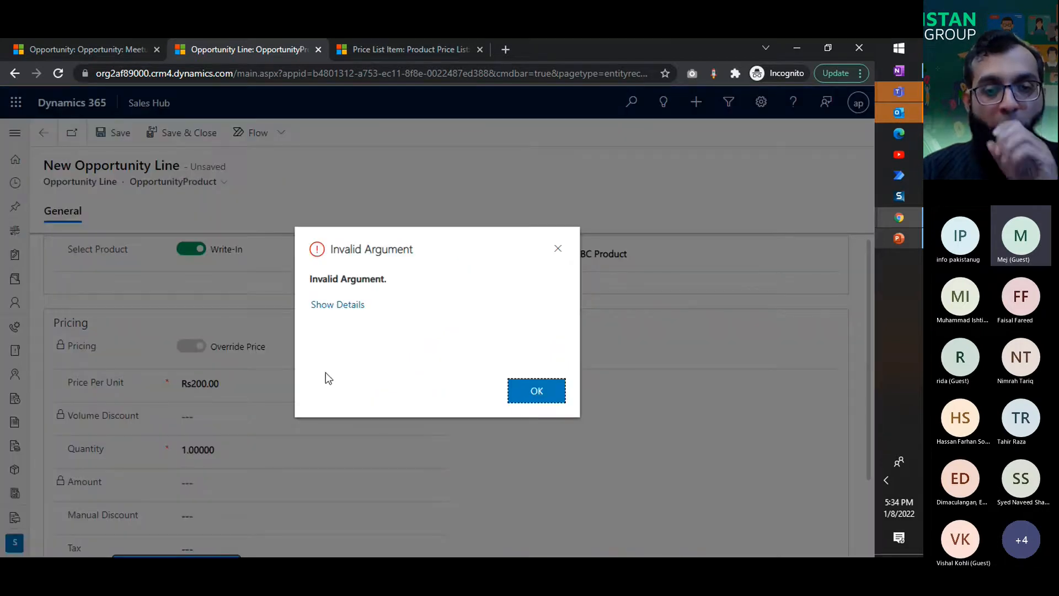
{"action": "left_click", "coordinate": [524, 396]}
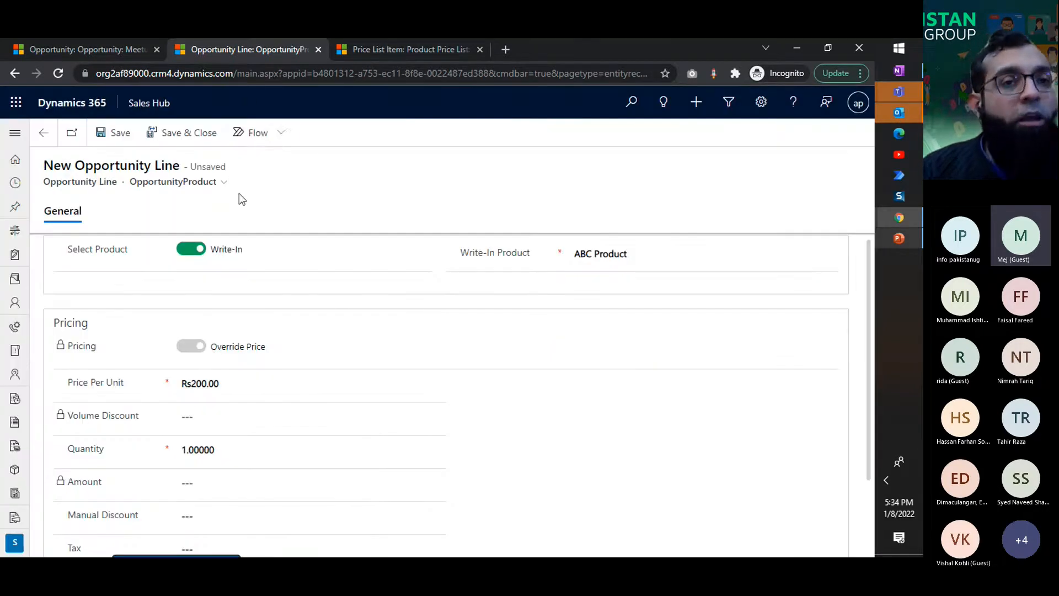
Step: Show the quotes of the opportunity in the first browser tab and consult the D365 for Sales process slide in PowerPoint
{"action": "left_click", "coordinate": [67, 48]}
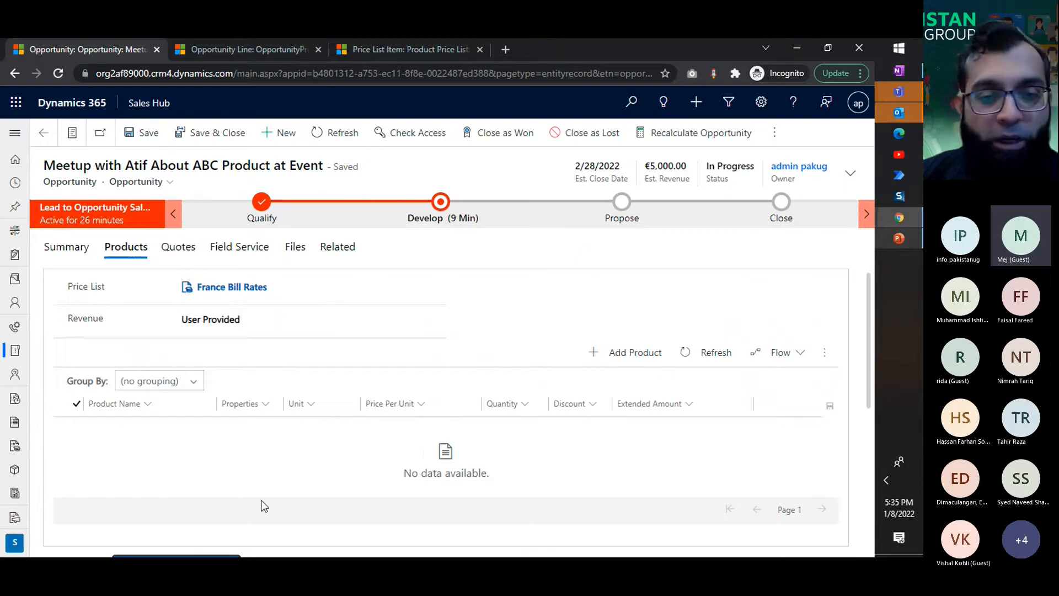
{"action": "left_click", "coordinate": [186, 252]}
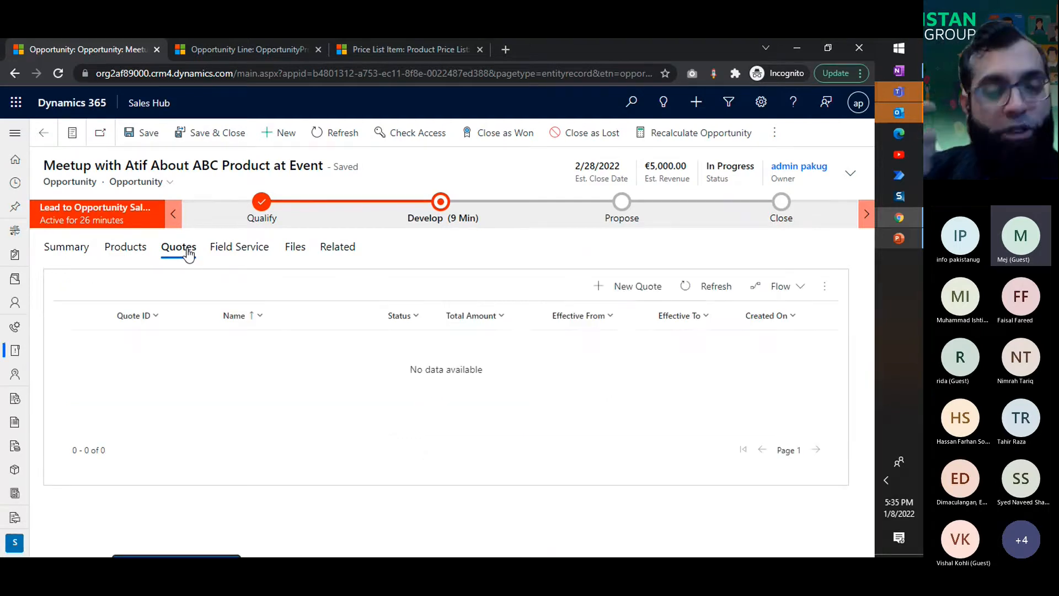
{"action": "left_click", "coordinate": [906, 243]}
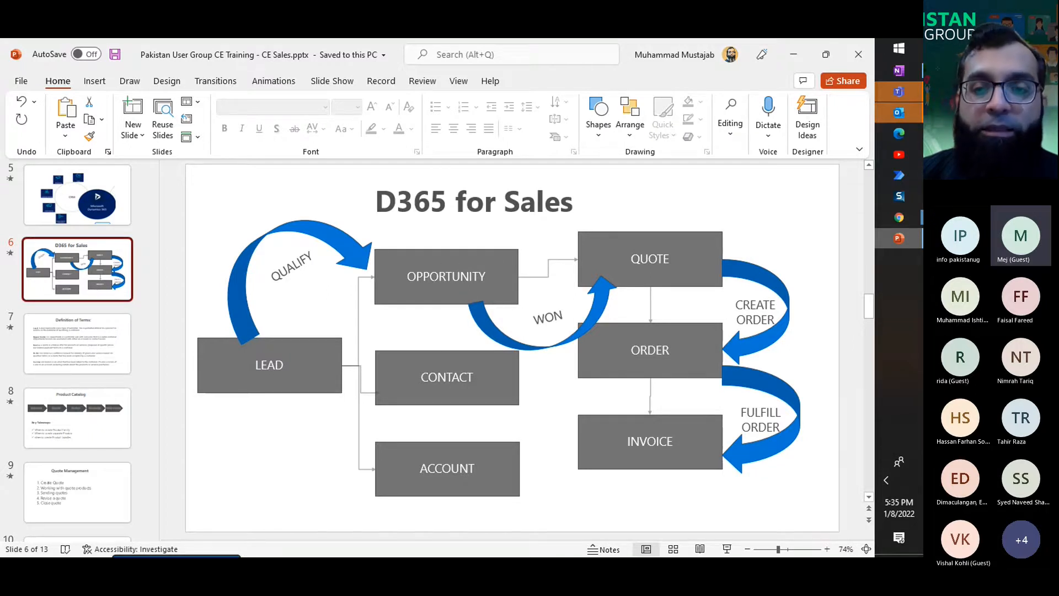
{"action": "left_click", "coordinate": [794, 58]}
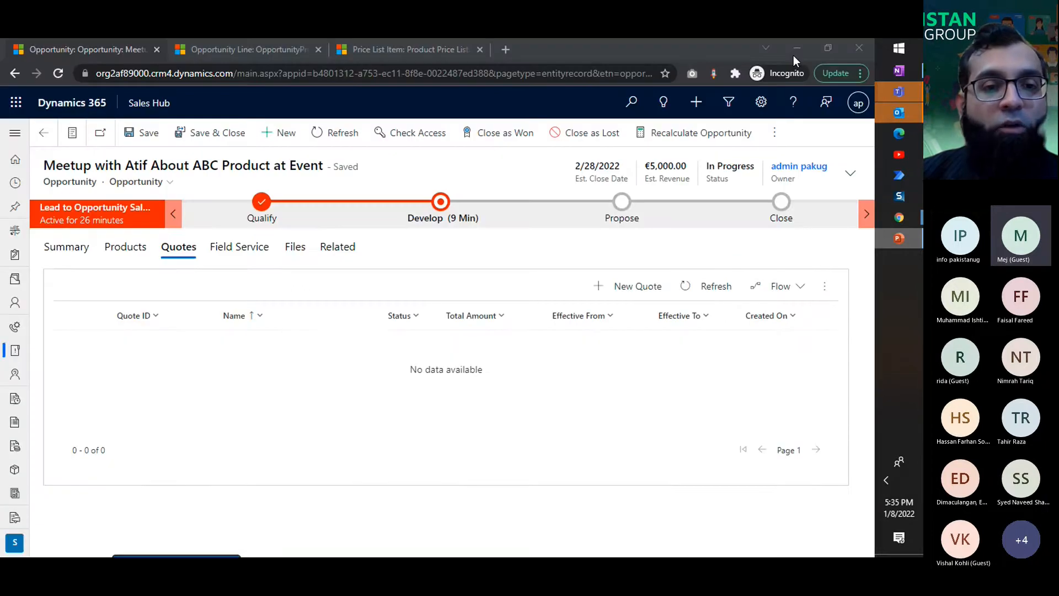
Step: Create a new quote from the opportunity in Dynamics 365 and review the quote's summary fields
{"action": "left_click", "coordinate": [655, 287]}
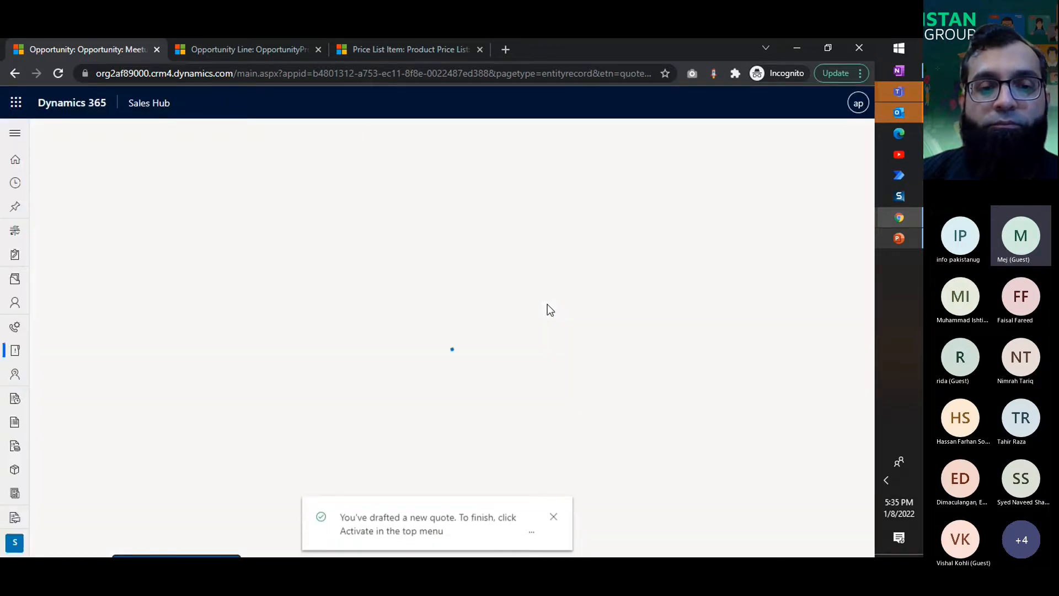
{"action": "left_click", "coordinate": [555, 513]}
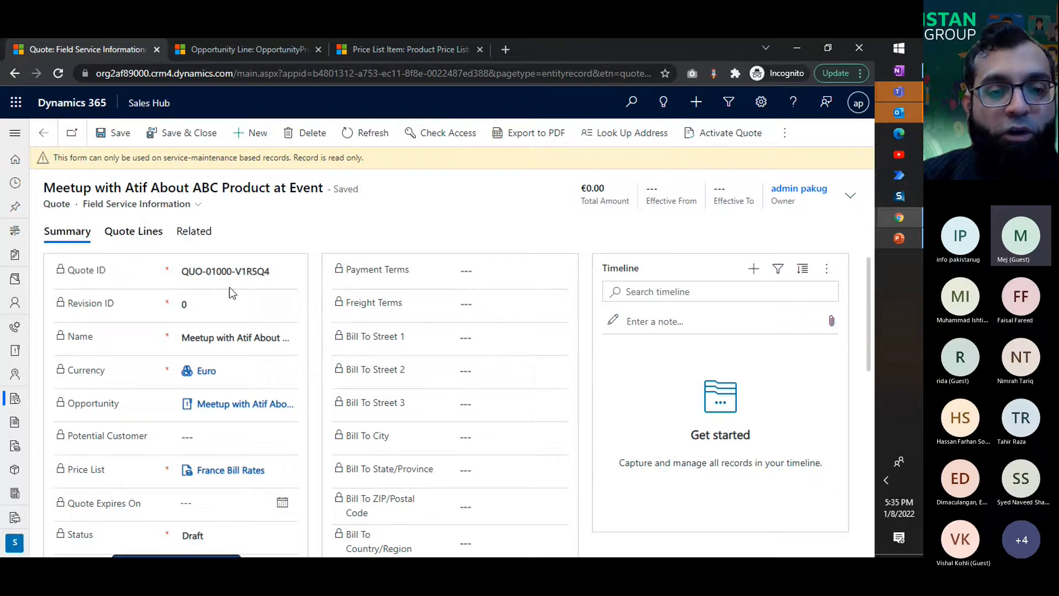
{"action": "scroll", "coordinate": [415, 398], "scroll_direction": "down", "scroll_amount": 1}
{"action": "scroll", "coordinate": [416, 394], "scroll_direction": "down", "scroll_amount": 5}
{"action": "scroll", "coordinate": [416, 395], "scroll_direction": "up", "scroll_amount": 6}
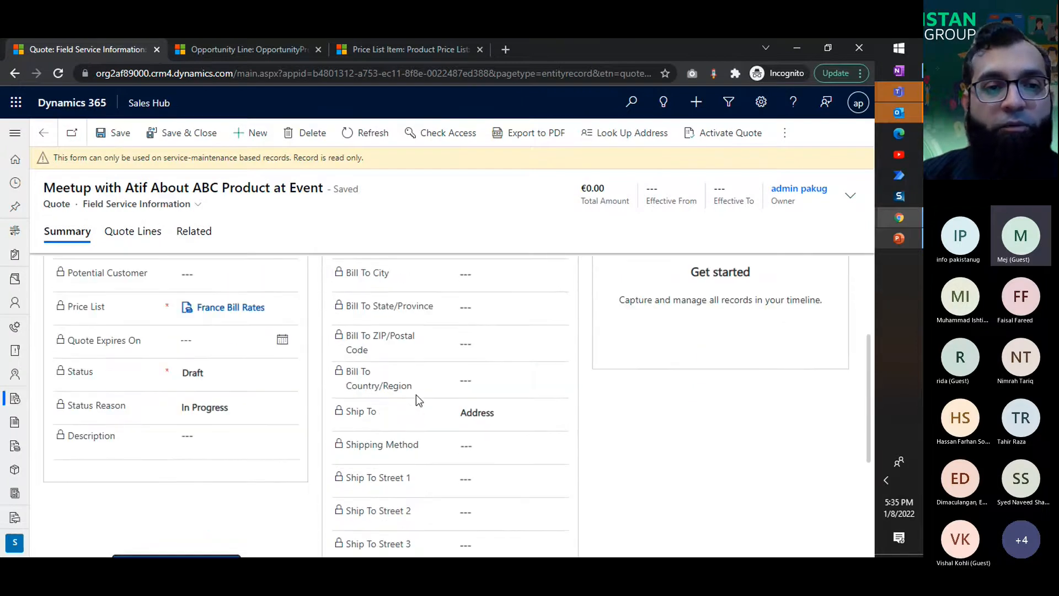
Step: Review the quote's lines and preview its PDF export with the Print quote for customer template, leaving without saving the file
{"action": "left_click", "coordinate": [146, 247]}
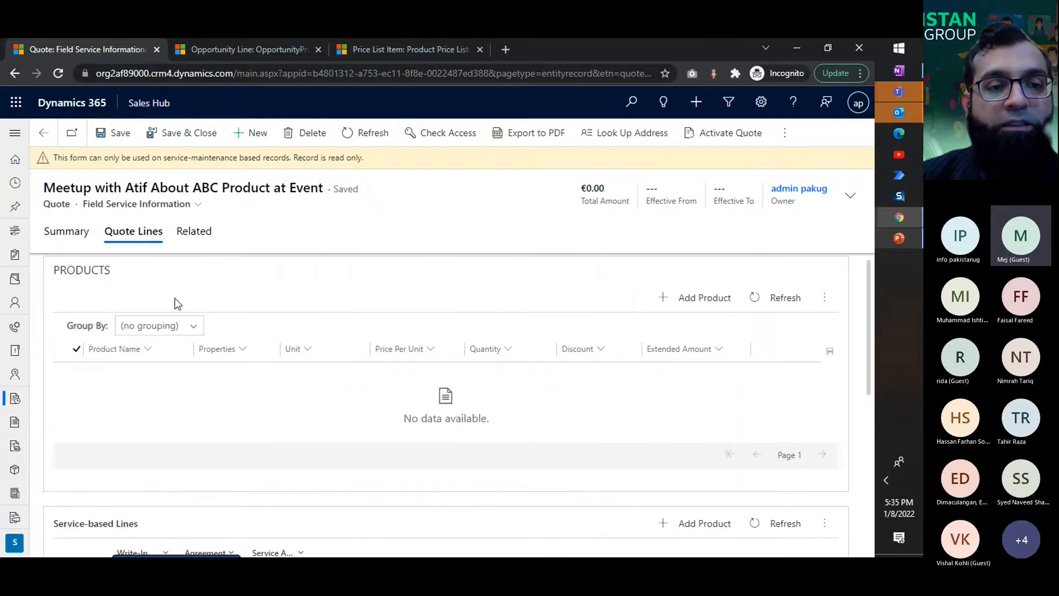
{"action": "left_click", "coordinate": [77, 236]}
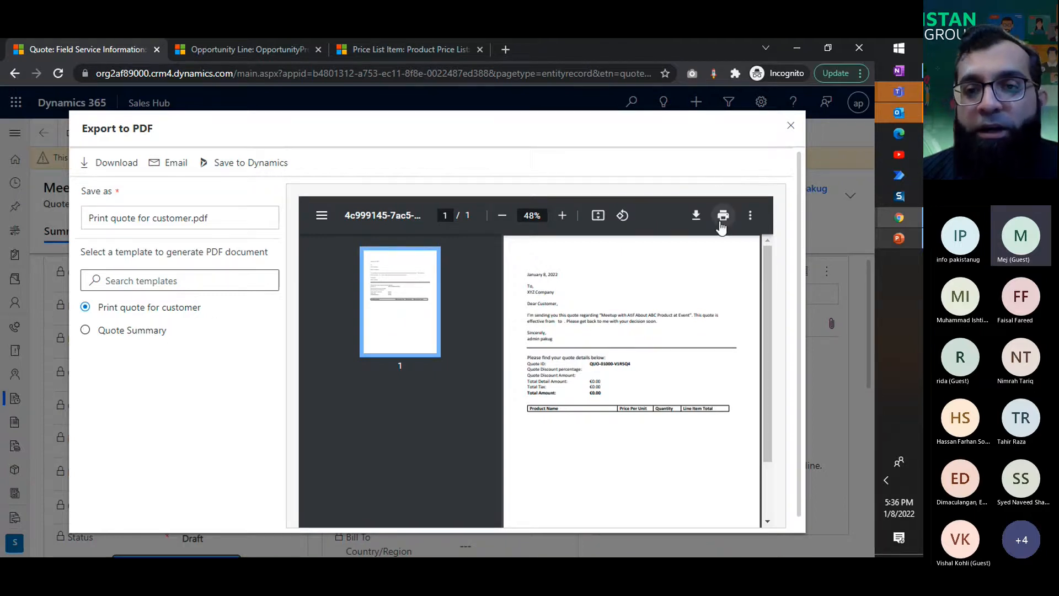
{"action": "left_click", "coordinate": [697, 215]}
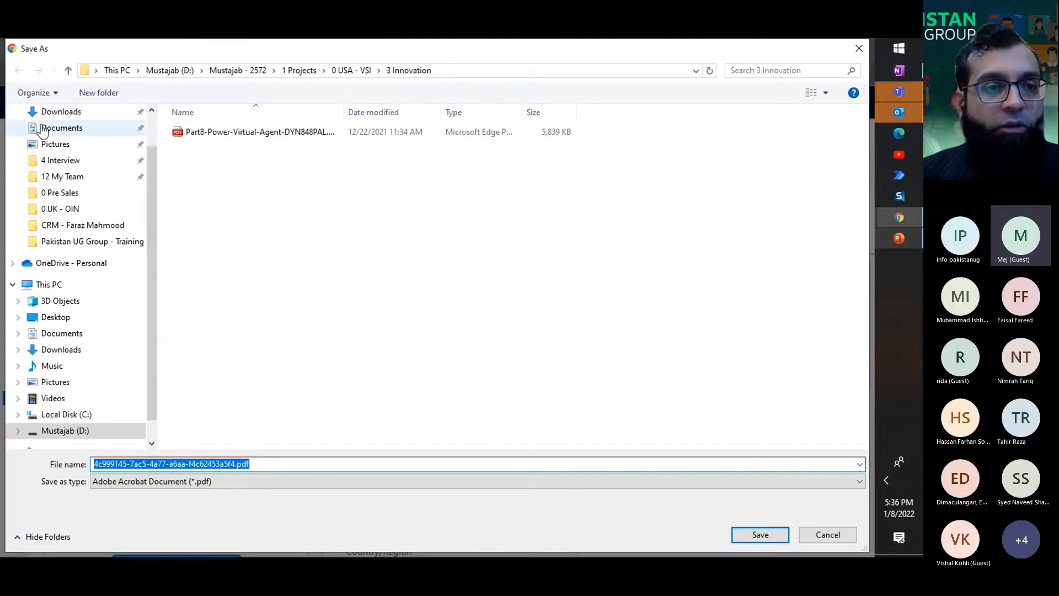
{"action": "left_click", "coordinate": [58, 112]}
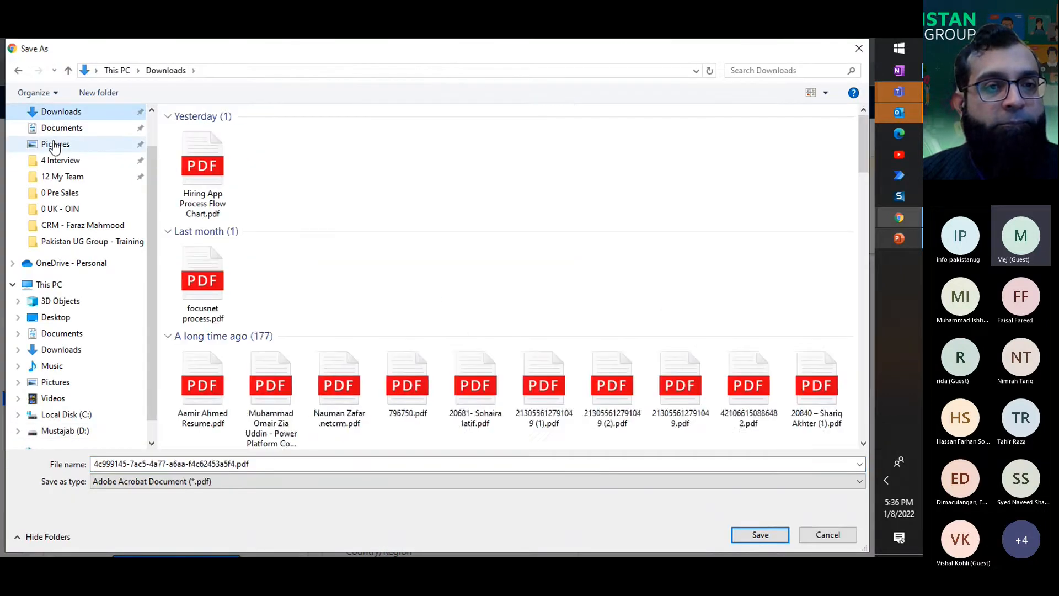
{"action": "left_click", "coordinate": [859, 48]}
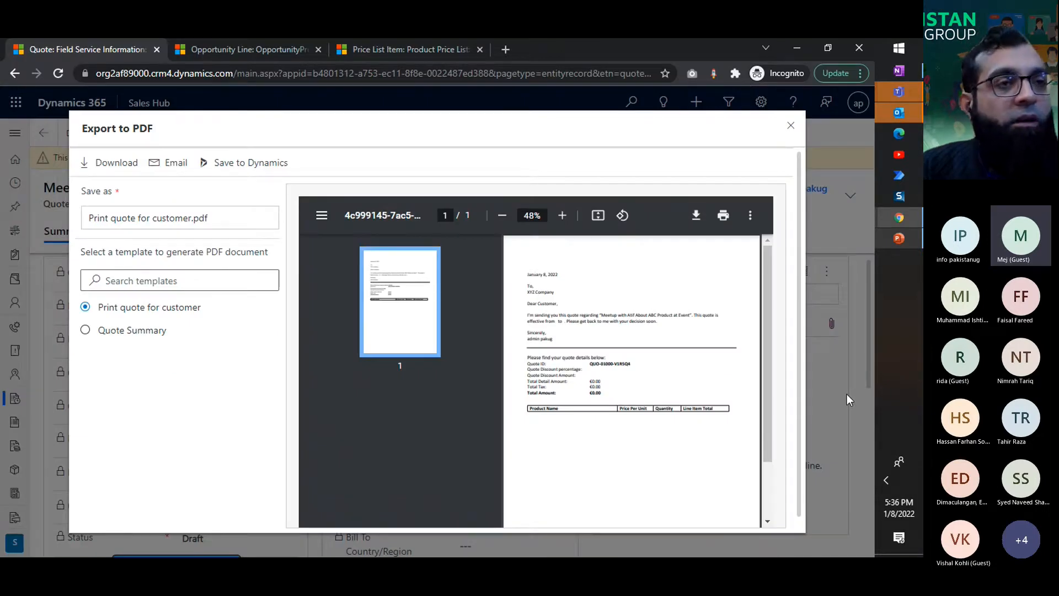
{"action": "left_click", "coordinate": [790, 125]}
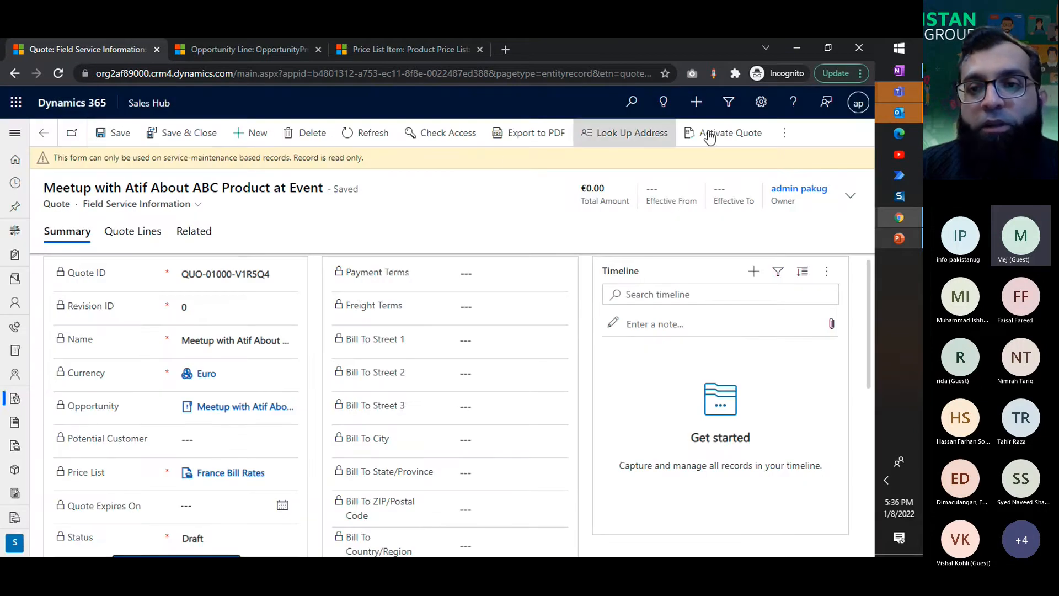
Step: Activate the quote and bring up the options for creating an order from it
{"action": "left_click", "coordinate": [741, 138]}
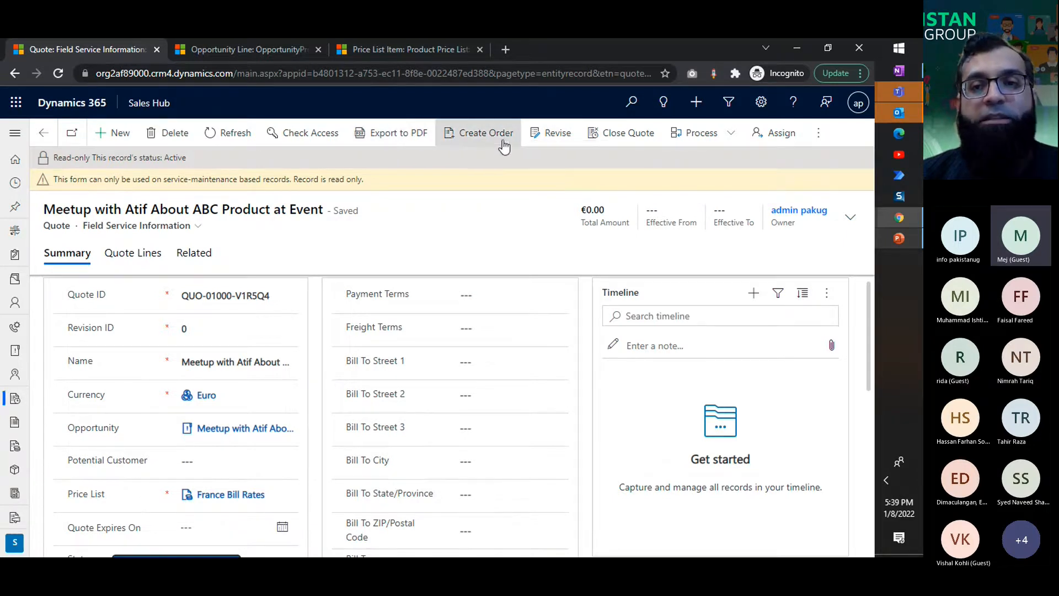
{"action": "left_click", "coordinate": [467, 142]}
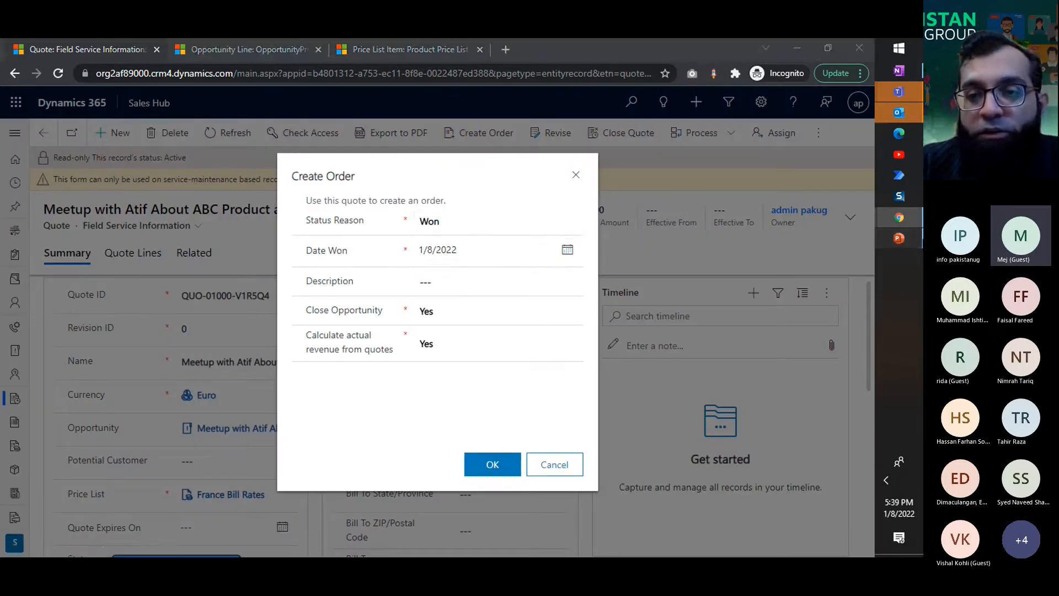
Step: Switch to PowerPoint and rotate and move the WON arrow so it leads from QUOTE to OPPORTUNITY on the D365 for Sales slide
{"action": "left_click", "coordinate": [899, 238]}
{"action": "left_click_drag", "start_coordinate": [577, 341], "coordinate": [596, 307]}
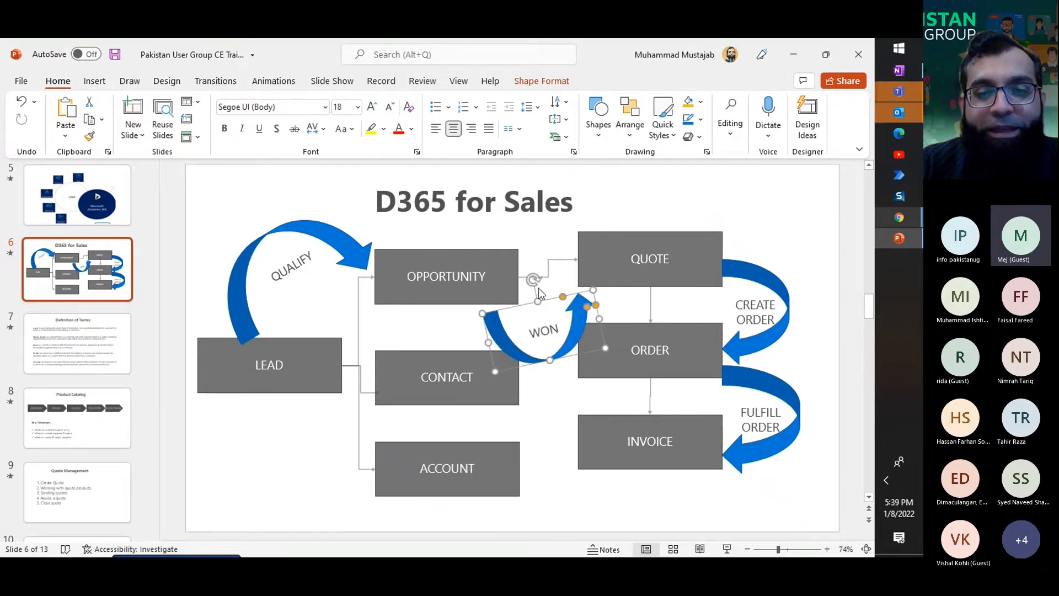
{"action": "left_click_drag", "start_coordinate": [533, 279], "coordinate": [527, 381]}
{"action": "left_click_drag", "start_coordinate": [561, 312], "coordinate": [589, 222]}
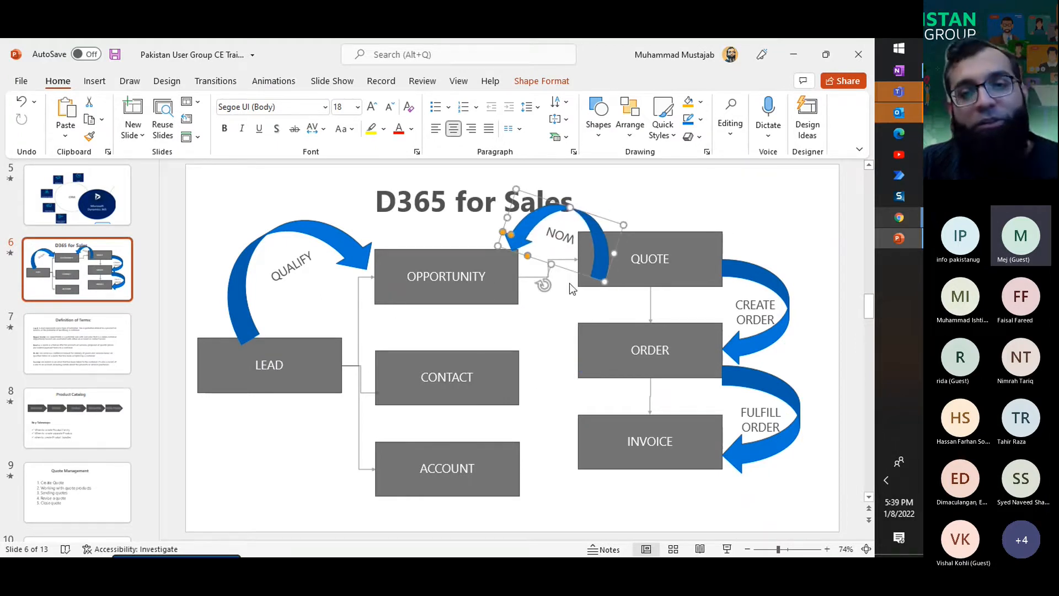
Step: Return to Dynamics 365, try Close Opportunity as No and as Yes for the new order, and cancel the order creation
{"action": "key", "text": "alt+Tab"}
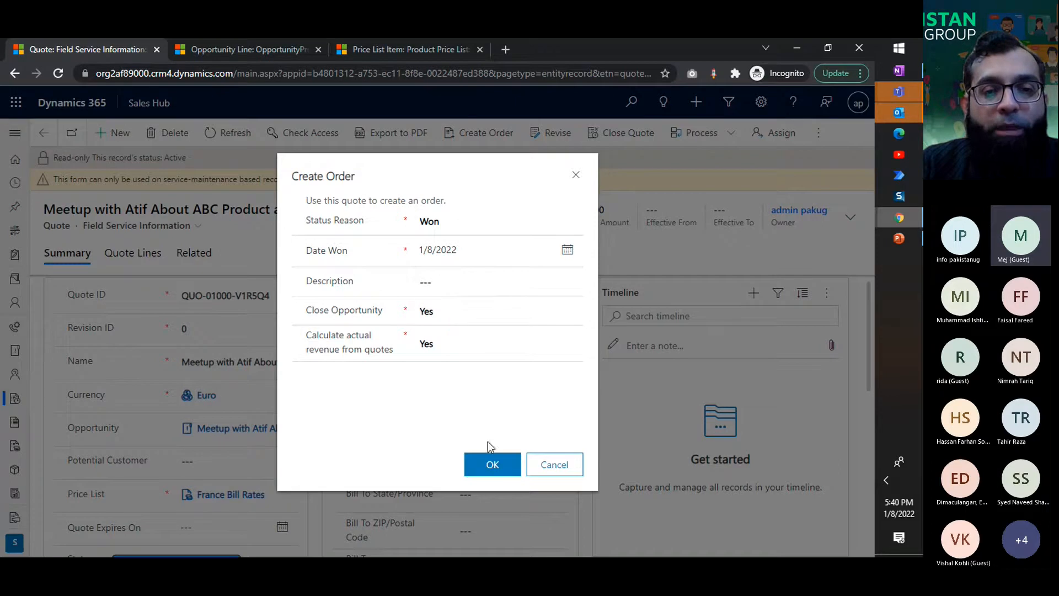
{"action": "left_click", "coordinate": [458, 312]}
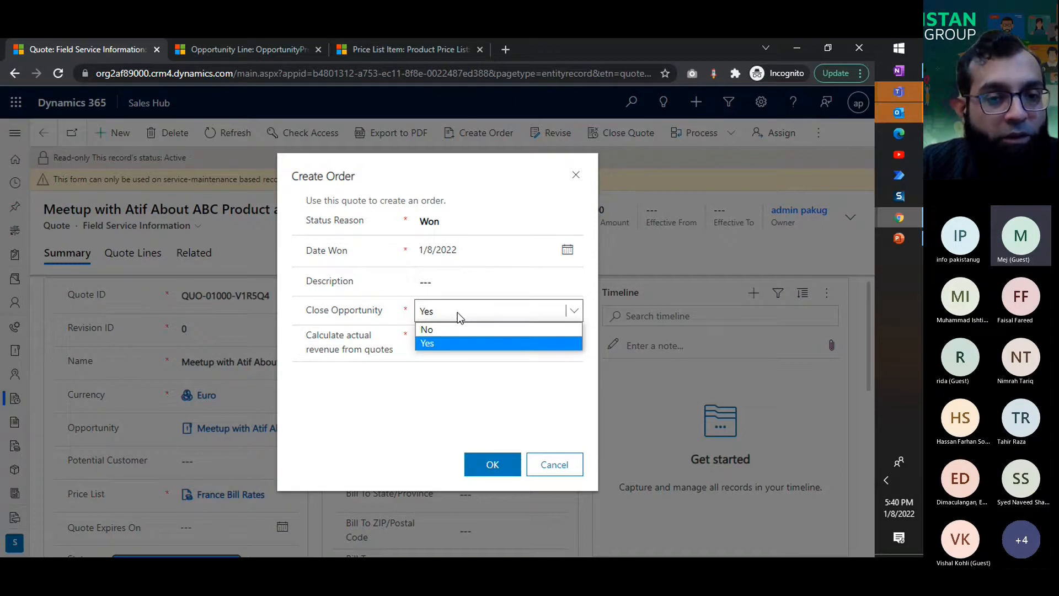
{"action": "left_click", "coordinate": [454, 328]}
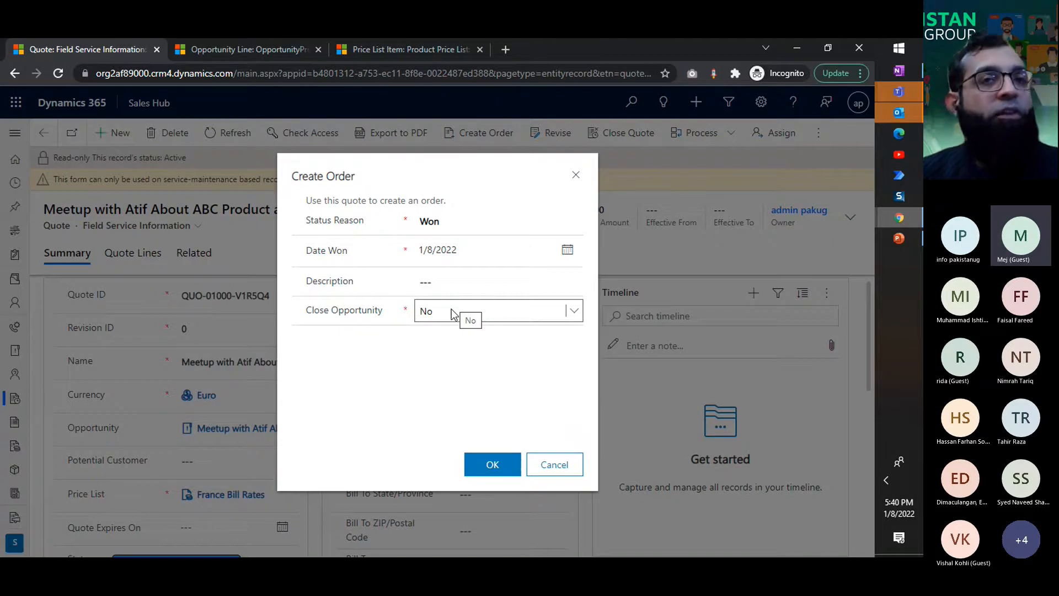
{"action": "left_click", "coordinate": [452, 312]}
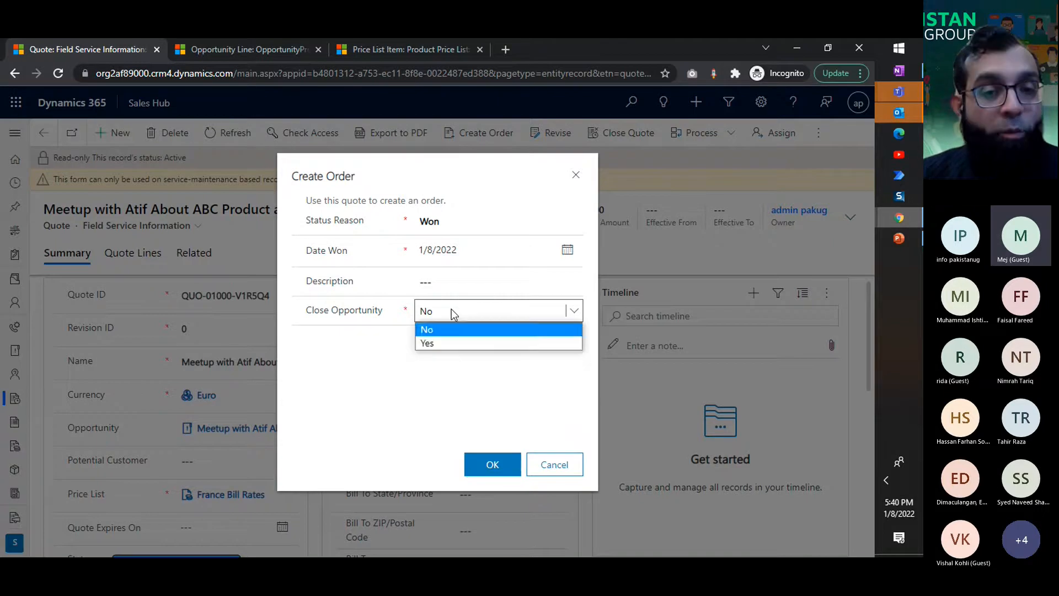
{"action": "left_click", "coordinate": [435, 343]}
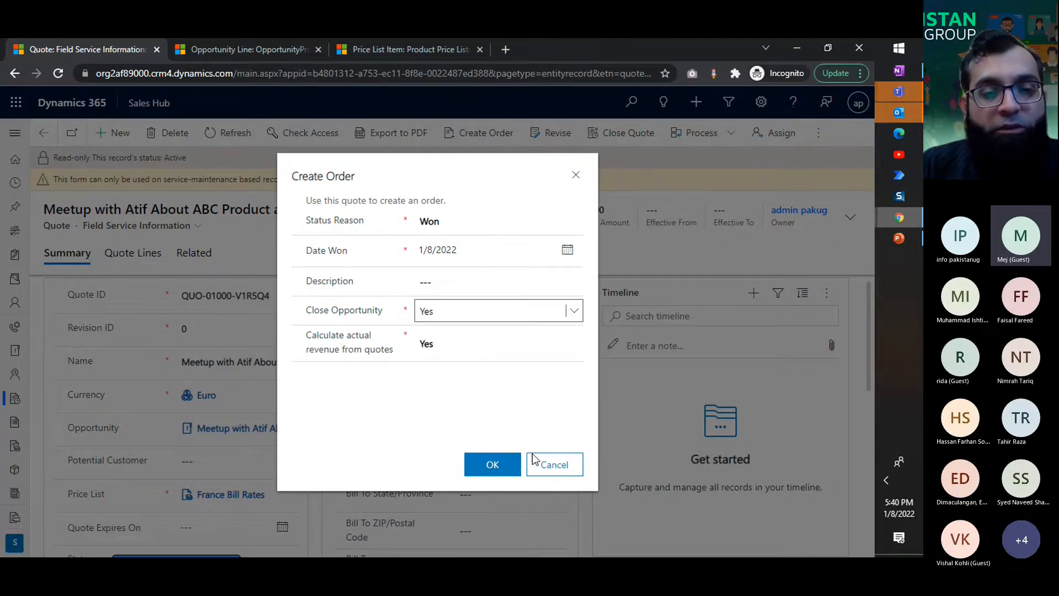
{"action": "left_click", "coordinate": [563, 467]}
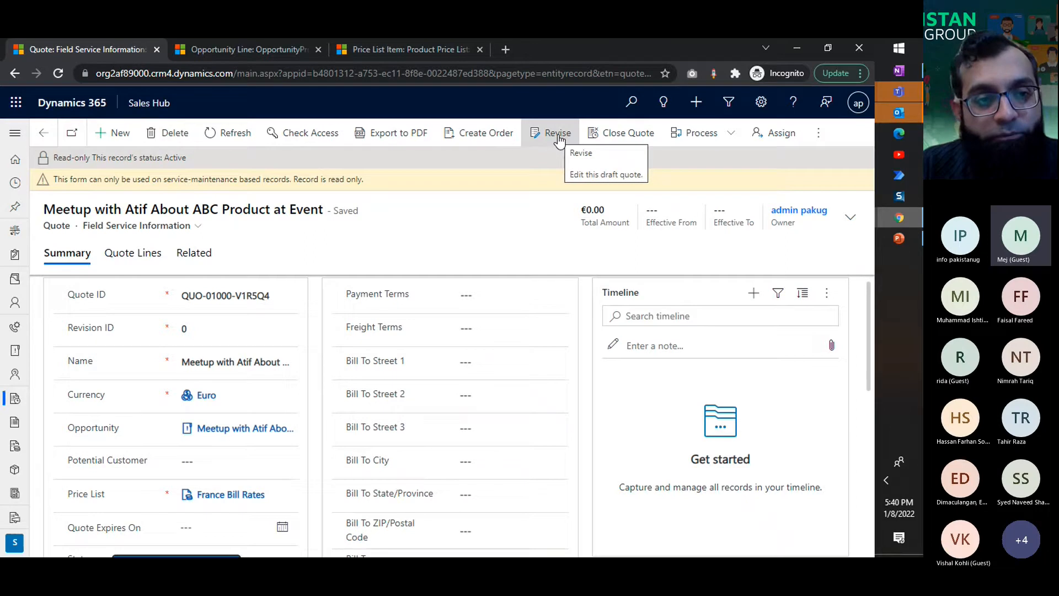
Step: Revise the active quote and check the Quote ID and Revision ID of the quote
{"action": "triple_click", "coordinate": [201, 300]}
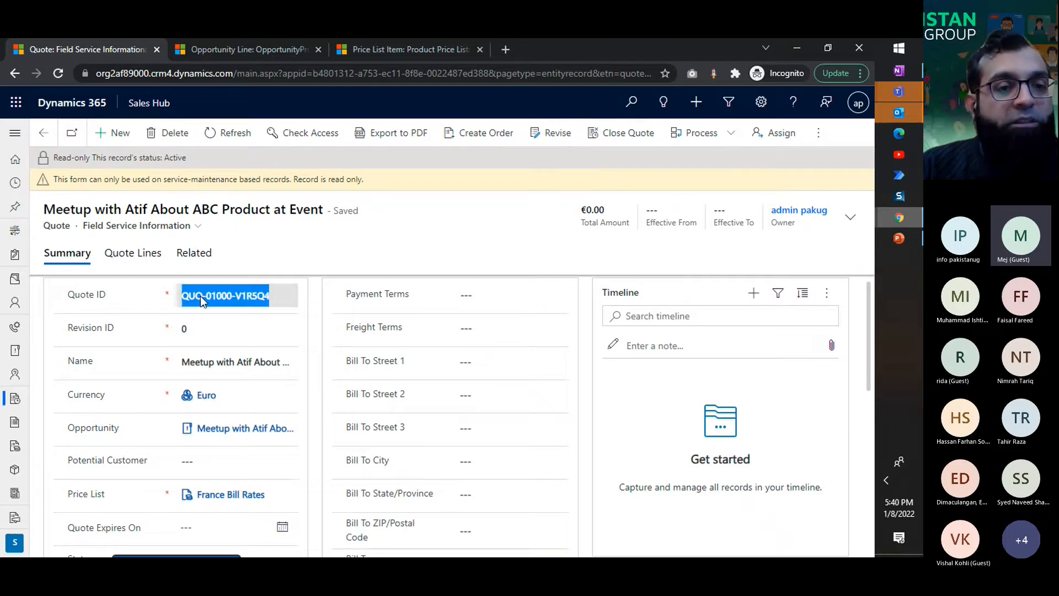
{"action": "double_click", "coordinate": [199, 325]}
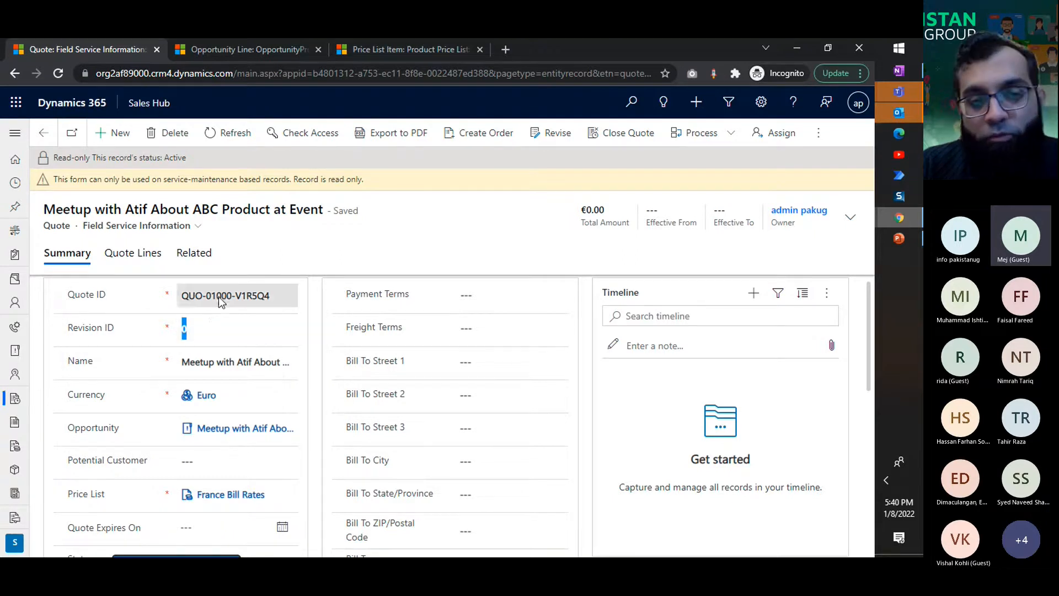
{"action": "left_click", "coordinate": [568, 139]}
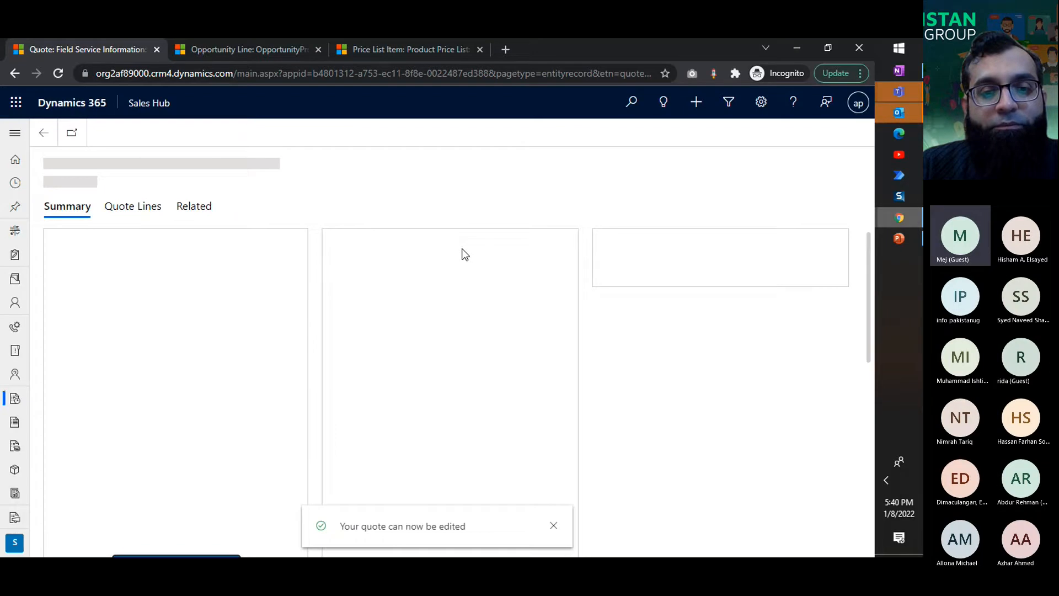
{"action": "left_click", "coordinate": [190, 308]}
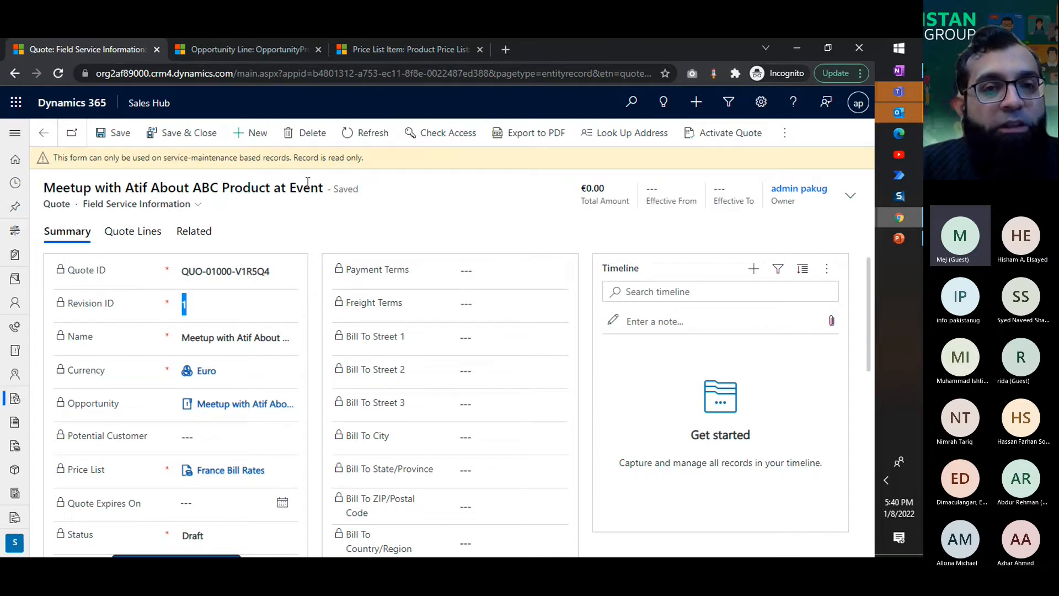
Step: Duplicate the quote's browser tab and close the Opportunity Line tab, discarding its unsaved changes, and the Price List Item tab
{"action": "right_click", "coordinate": [101, 51]}
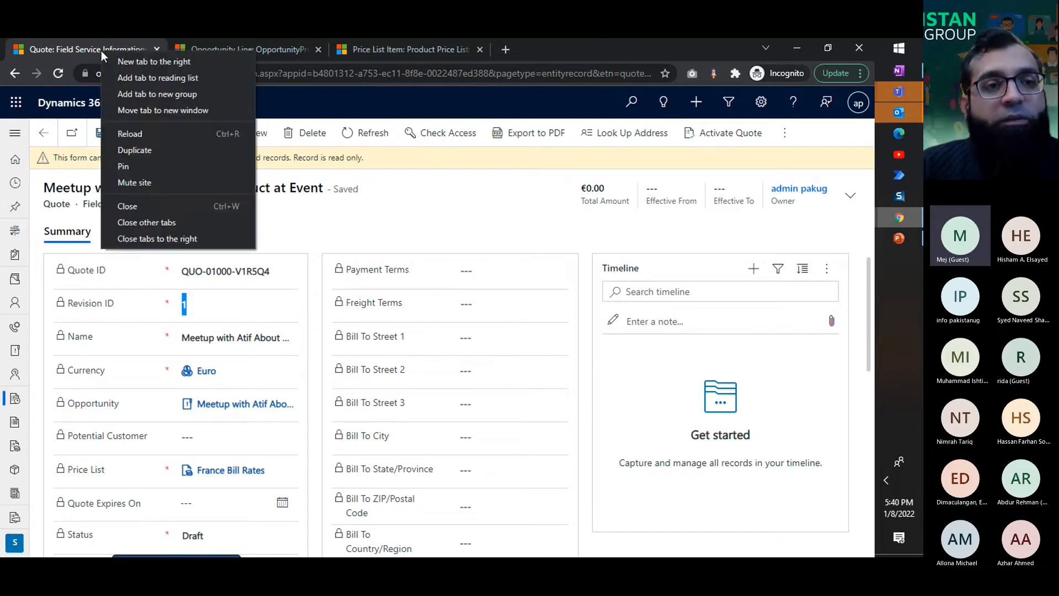
{"action": "left_click", "coordinate": [133, 156]}
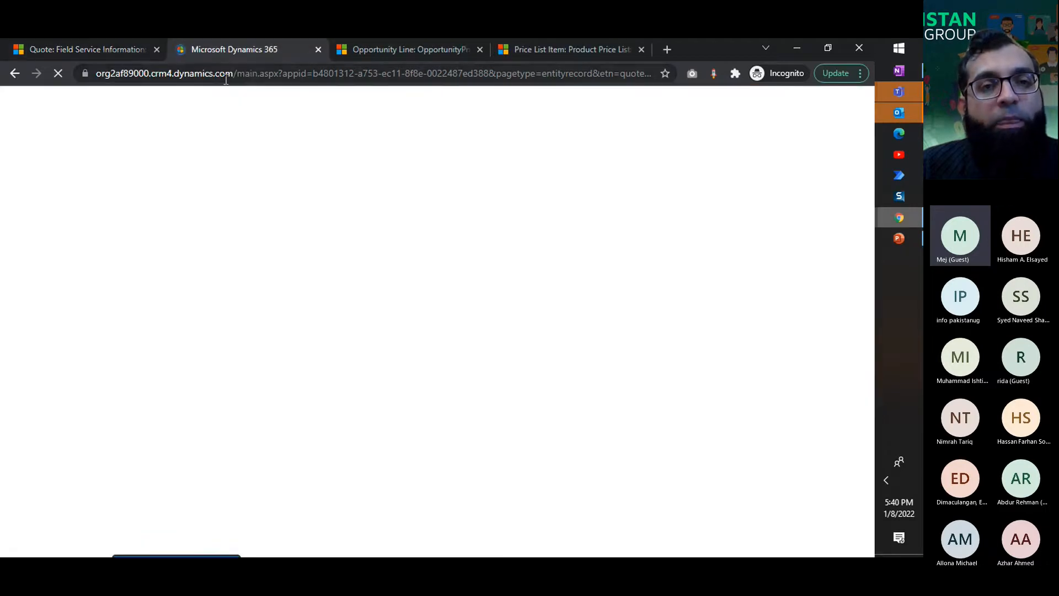
{"action": "left_click", "coordinate": [425, 52]}
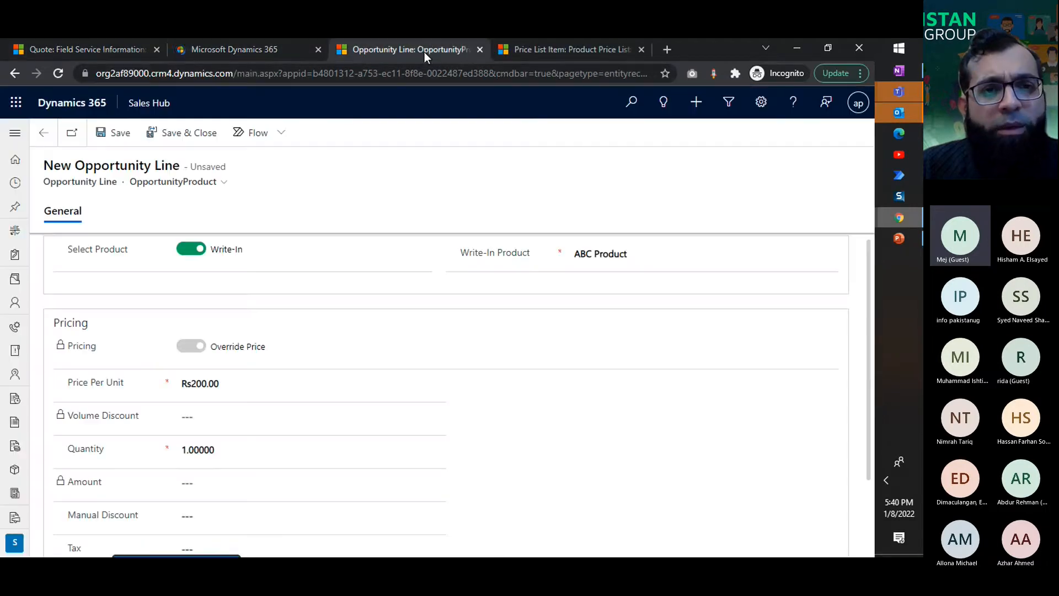
{"action": "middle_click", "coordinate": [370, 48]}
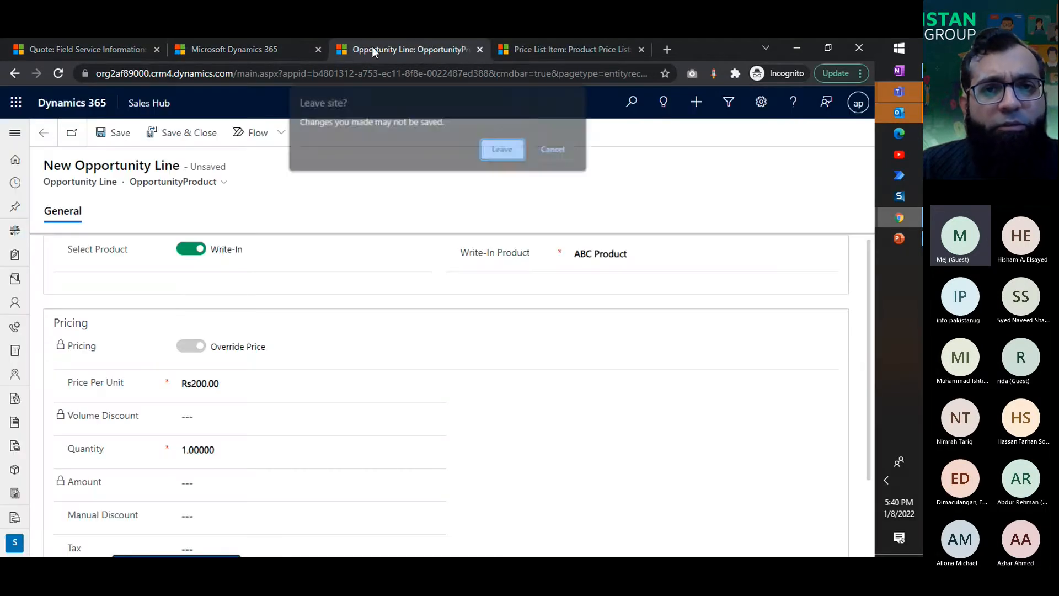
{"action": "left_click", "coordinate": [504, 151]}
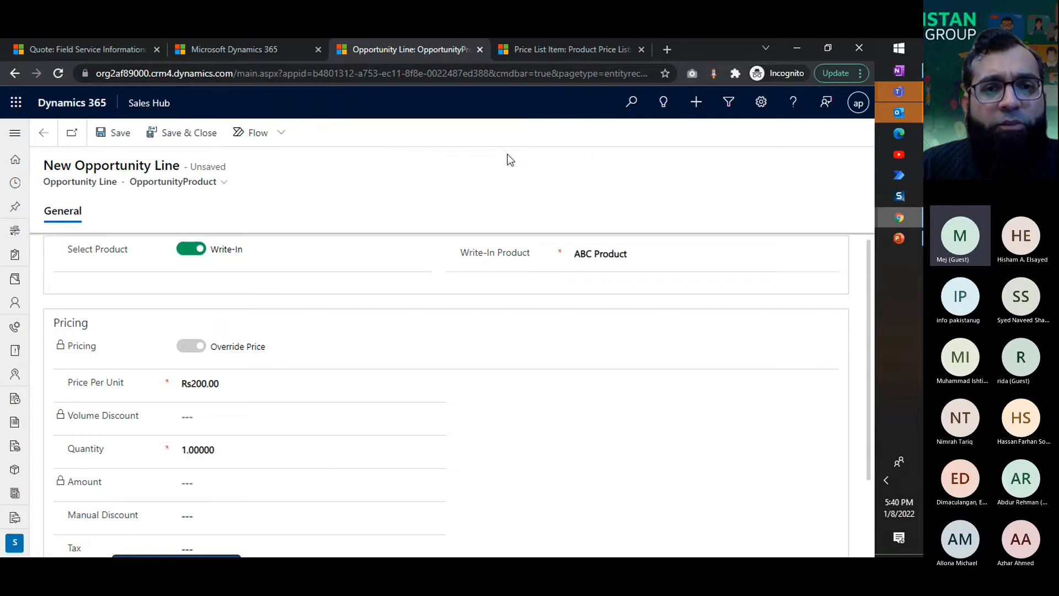
{"action": "middle_click", "coordinate": [391, 46]}
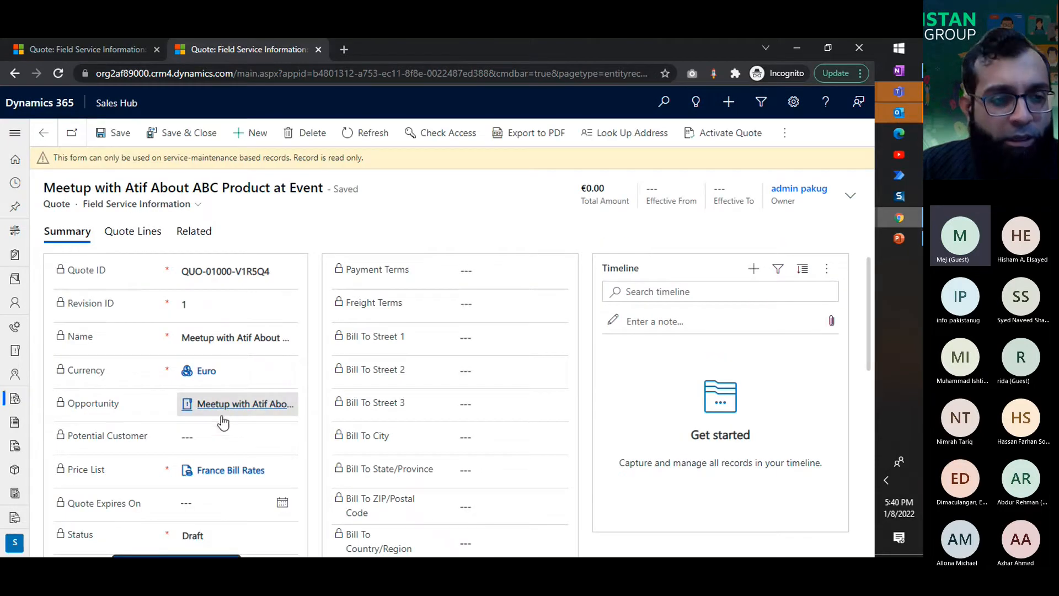
Step: Open the quote's opportunity in the duplicated tab and examine its list of quotes with wider Status and Quote ID columns
{"action": "left_click", "coordinate": [221, 417]}
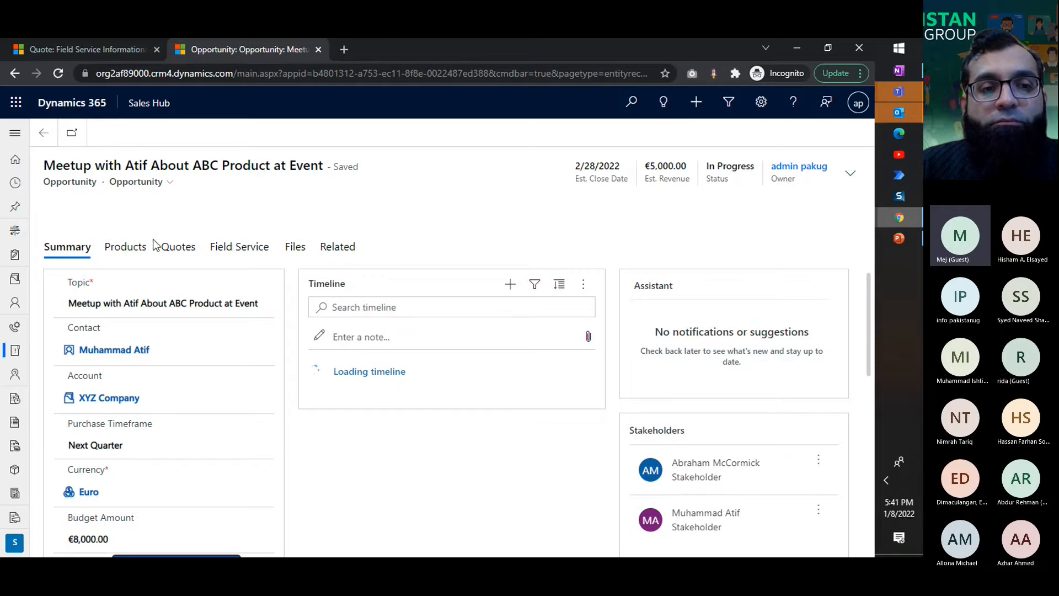
{"action": "left_click", "coordinate": [168, 247]}
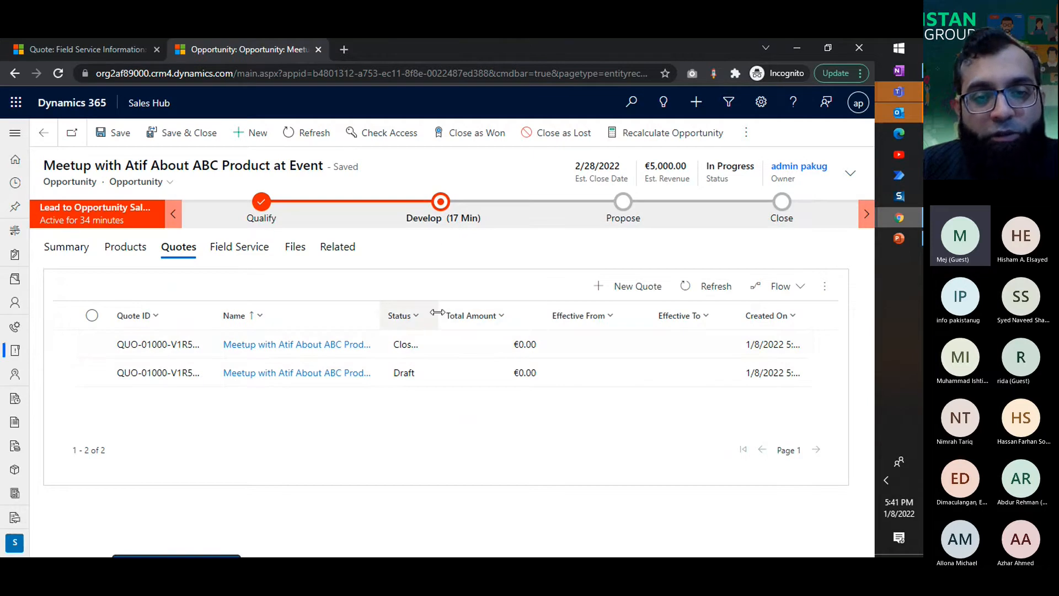
{"action": "left_click_drag", "start_coordinate": [438, 316], "coordinate": [561, 317]}
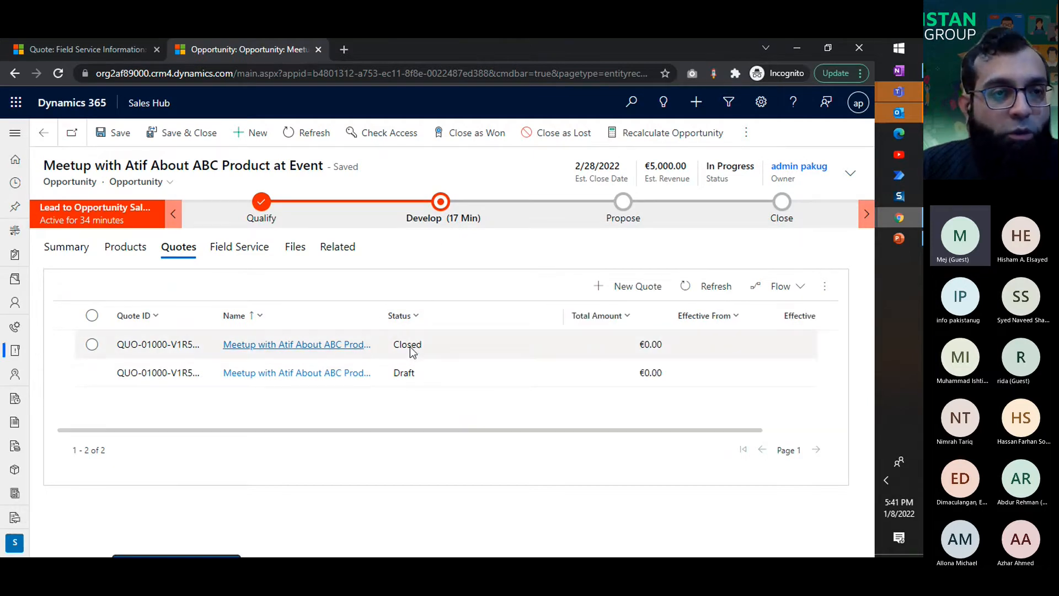
{"action": "left_click", "coordinate": [127, 43]}
{"action": "left_click", "coordinate": [226, 50]}
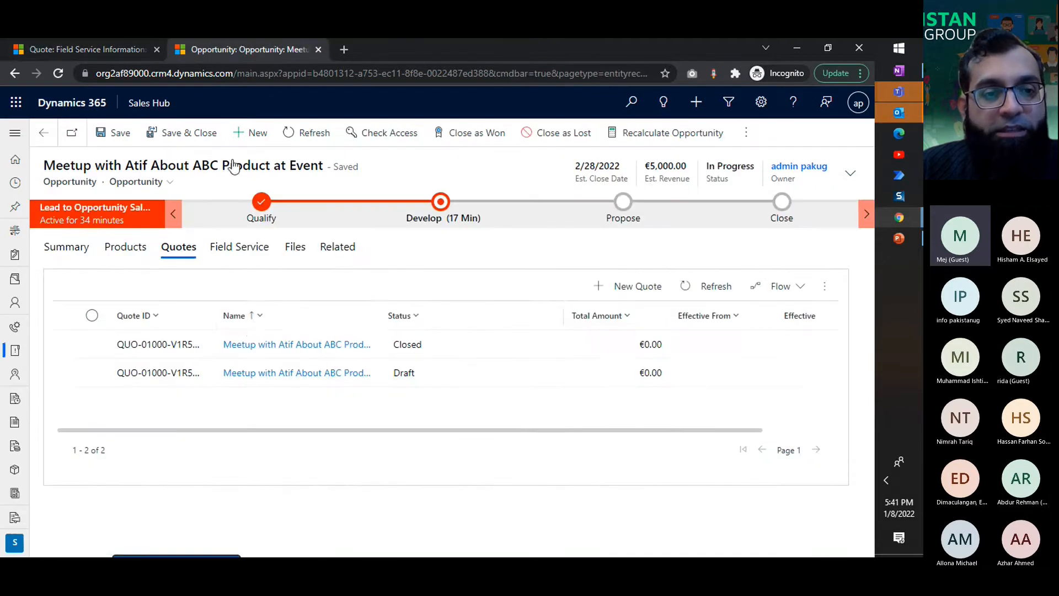
{"action": "left_click_drag", "start_coordinate": [215, 315], "coordinate": [257, 310]}
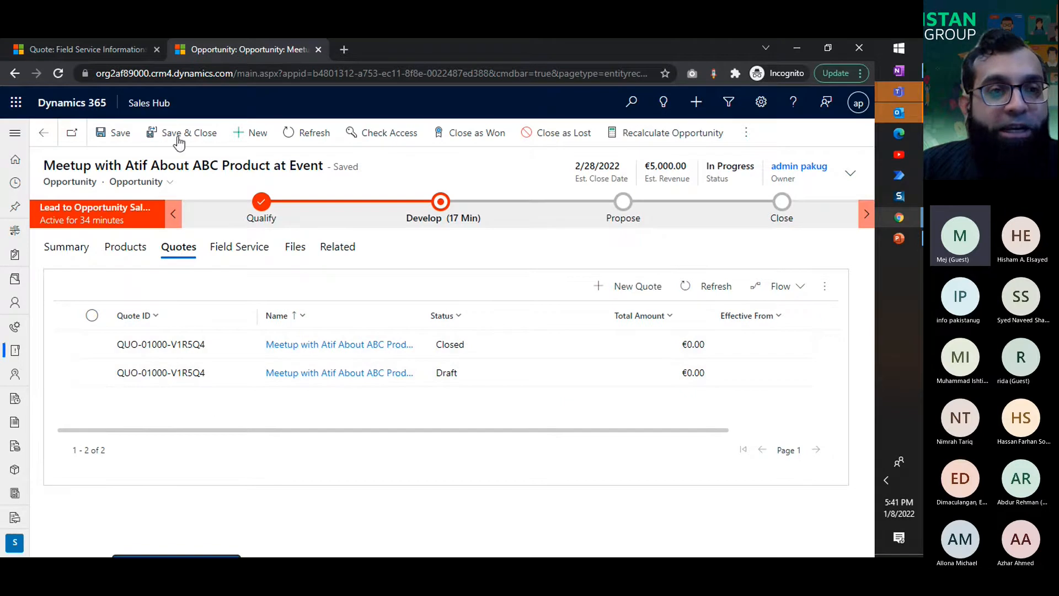
Step: Activate the revised draft quote and go back to the opportunity's list of quotes
{"action": "left_click", "coordinate": [109, 43]}
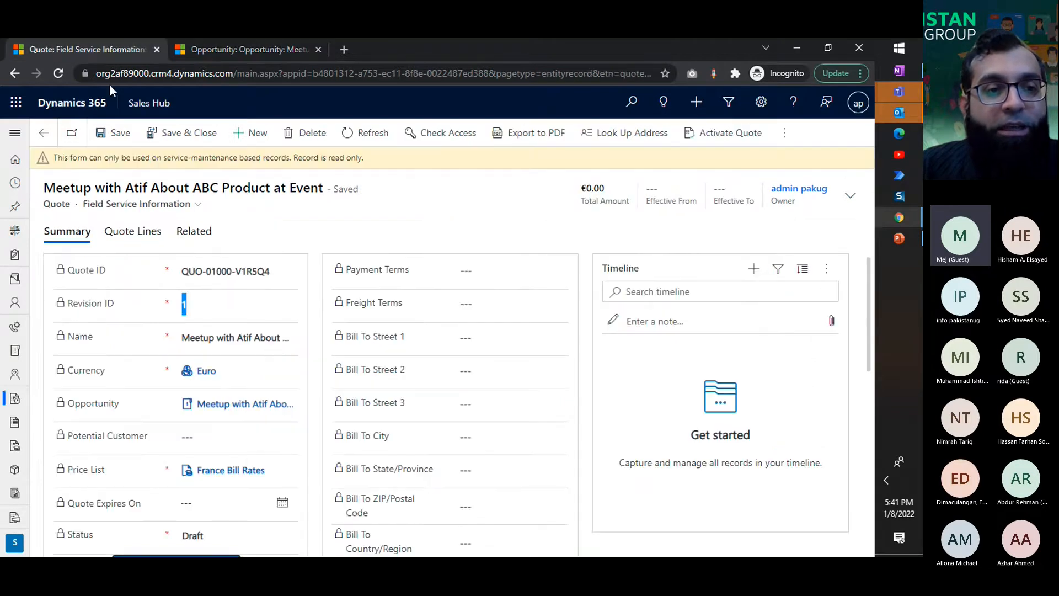
{"action": "left_click", "coordinate": [177, 312]}
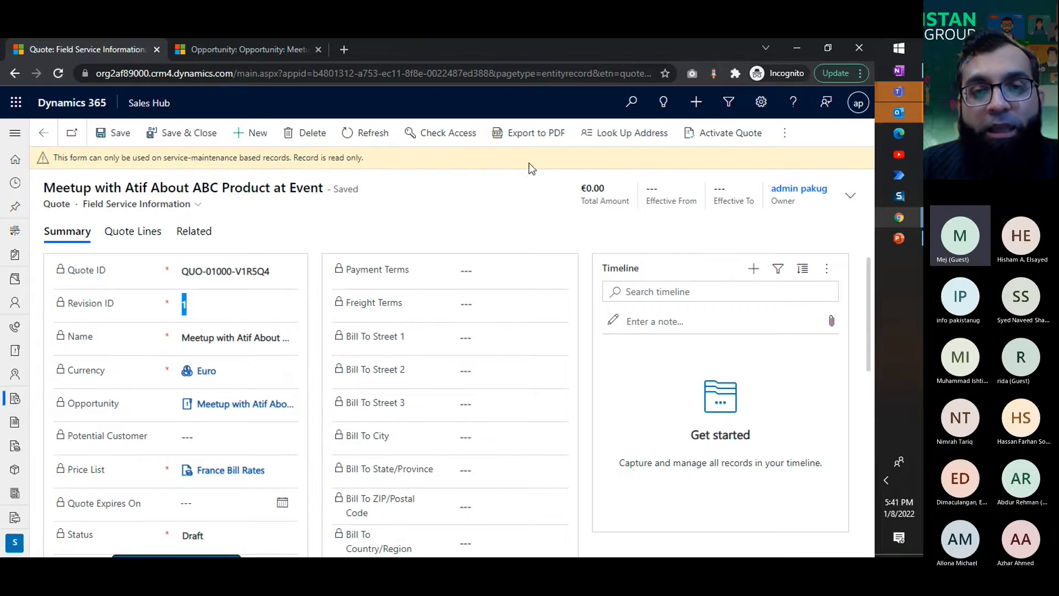
{"action": "left_click", "coordinate": [731, 133]}
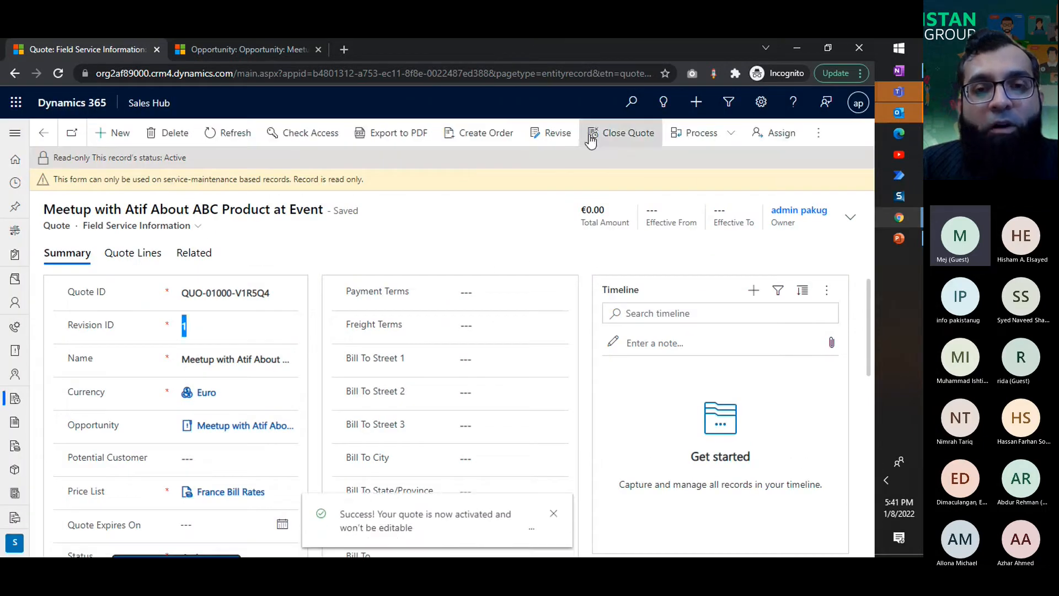
{"action": "left_click", "coordinate": [316, 55]}
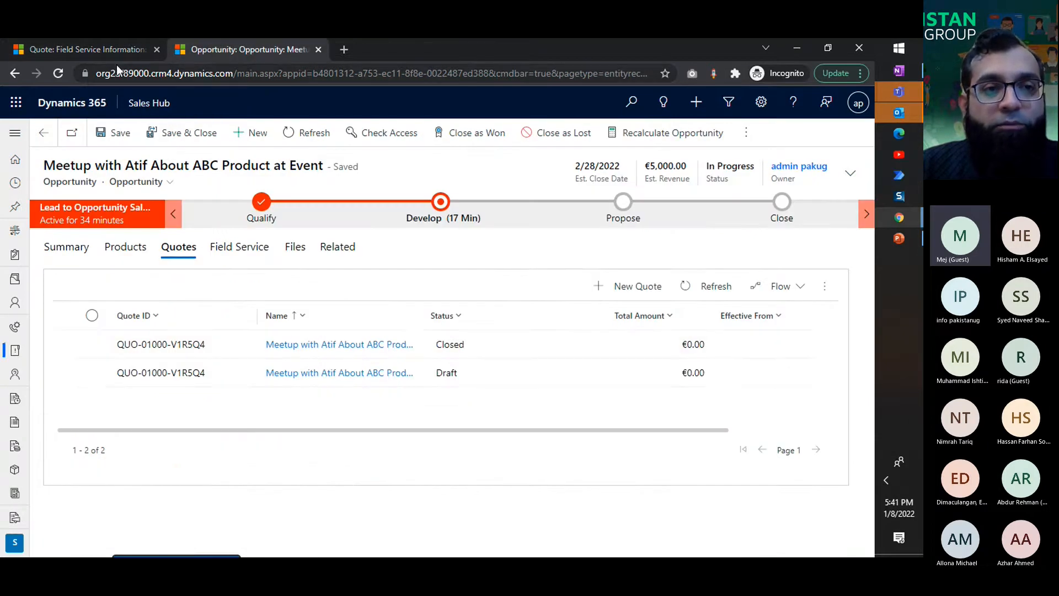
Step: Create an order from the active quote with status reason Won, closing the opportunity and calculating actual revenue from quotes
{"action": "left_click", "coordinate": [117, 50]}
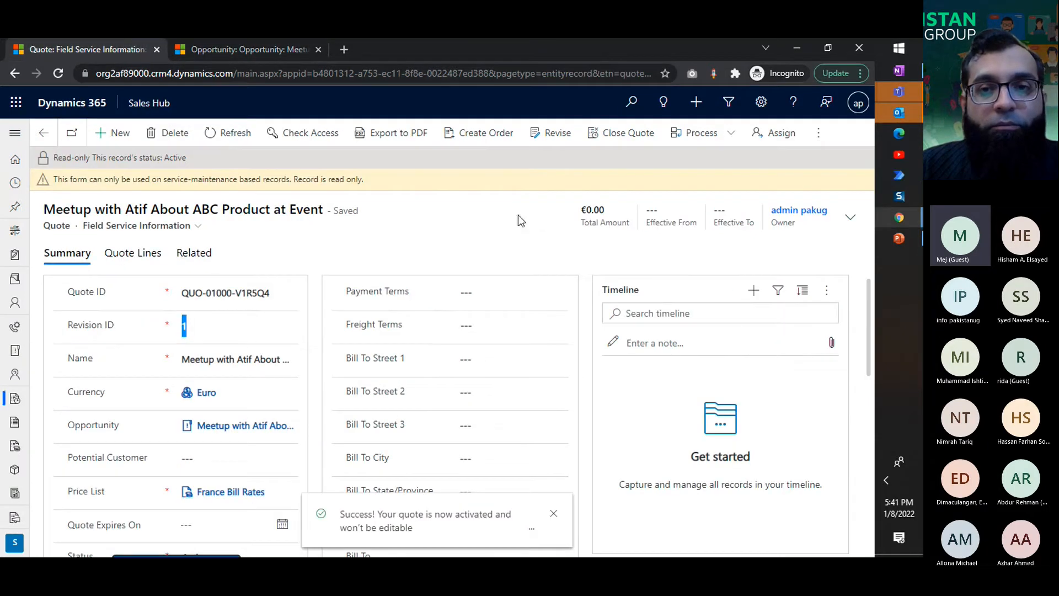
{"action": "left_click", "coordinate": [477, 138]}
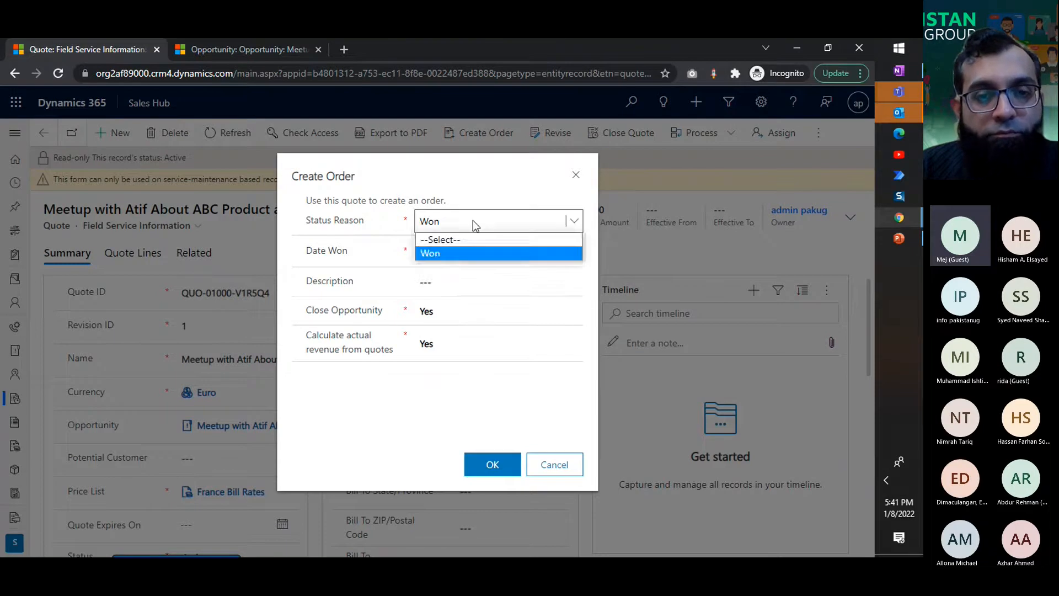
{"action": "left_click", "coordinate": [474, 469]}
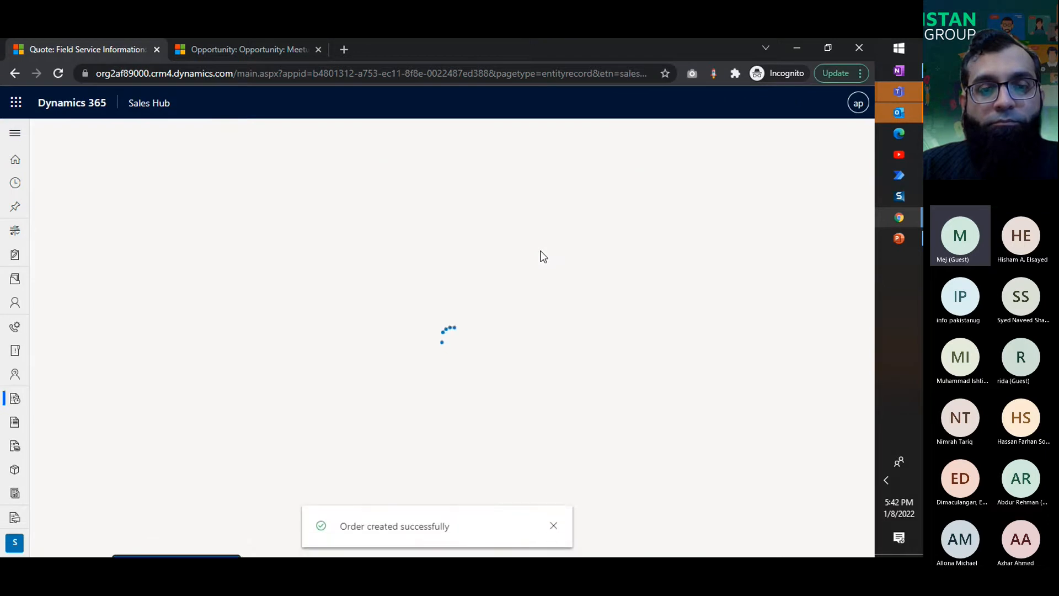
{"action": "left_click", "coordinate": [553, 526]}
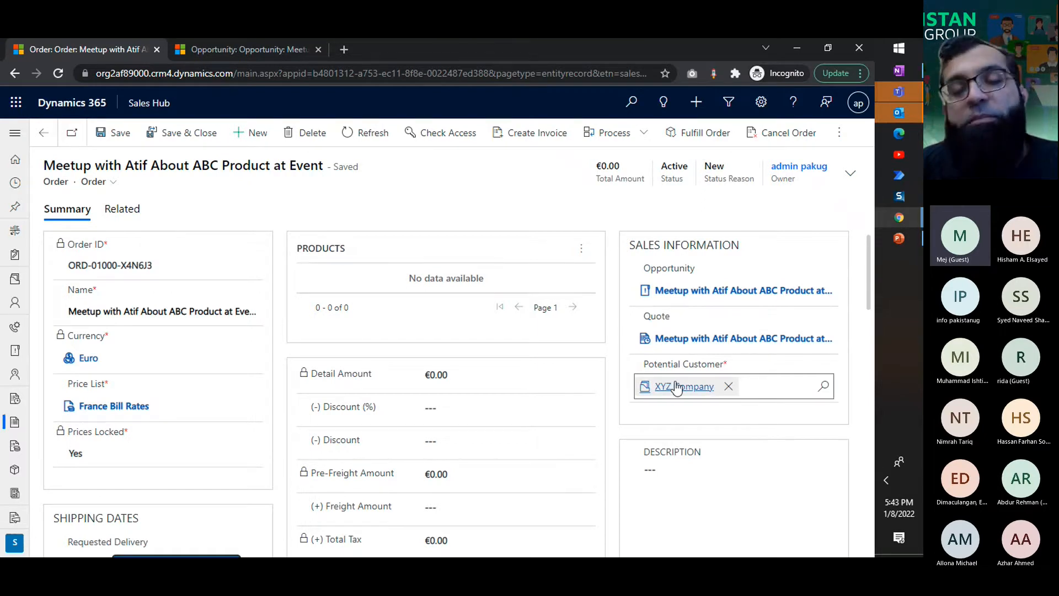
Step: Replace the order's potential customer with the individual contact belonging to XYZ Company
{"action": "left_click", "coordinate": [728, 386]}
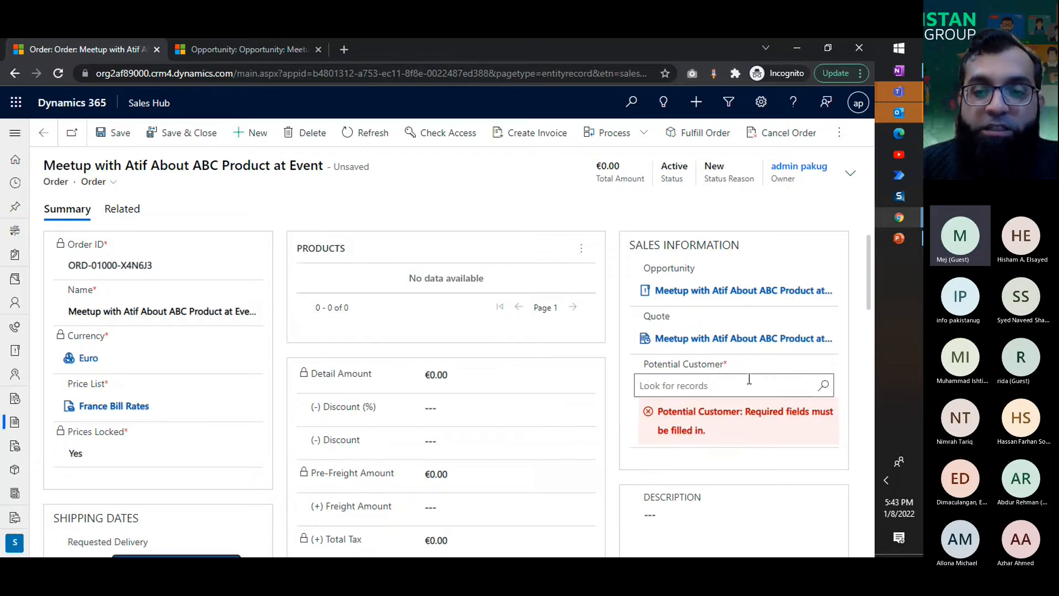
{"action": "left_click", "coordinate": [748, 380]}
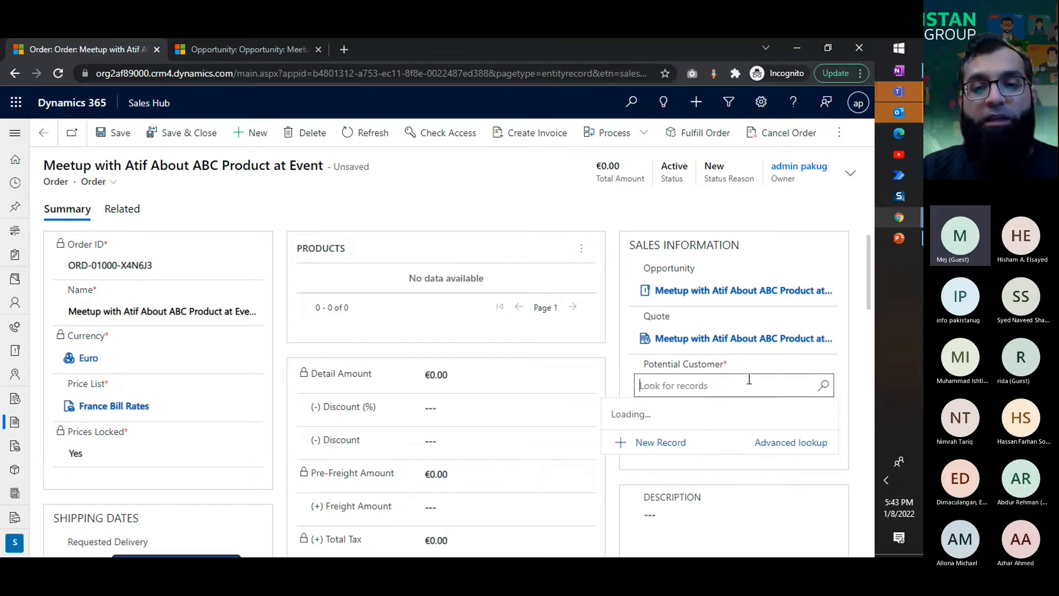
{"action": "type", "text": "Atif"}
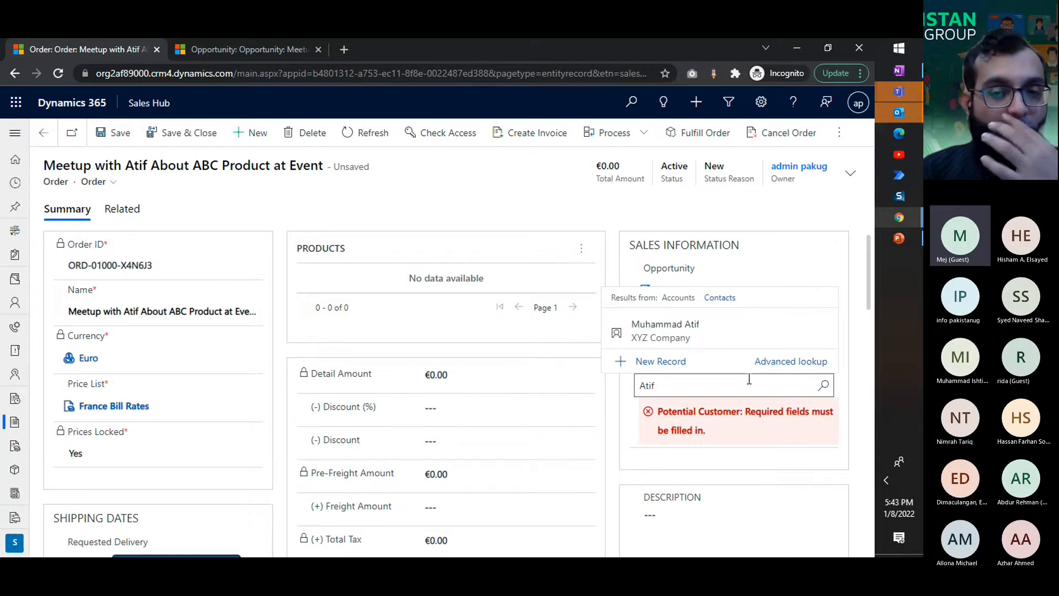
{"action": "left_click", "coordinate": [661, 327]}
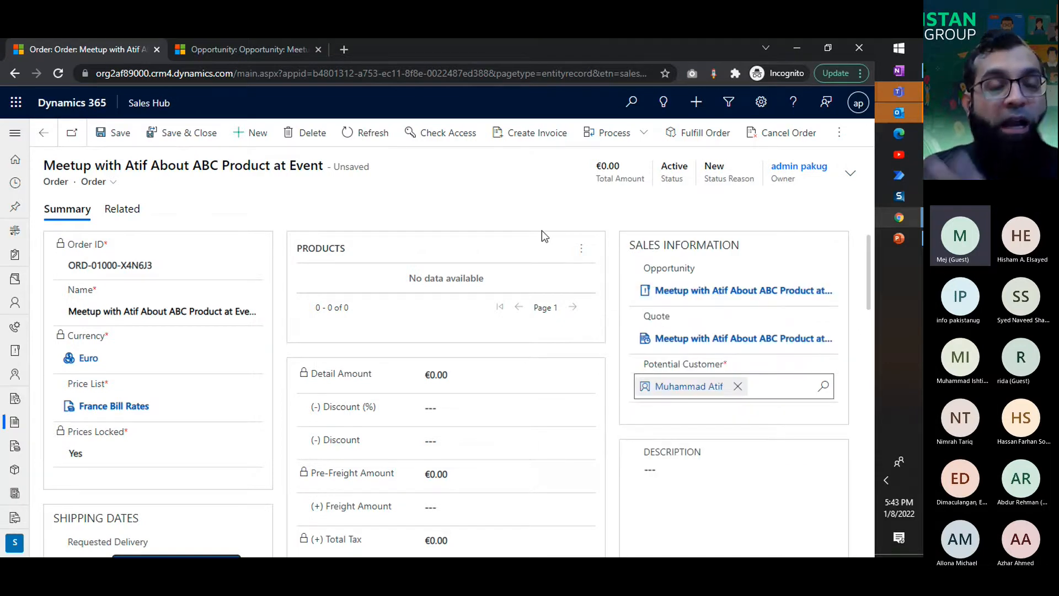
Step: Set the order's potential customer to the XYZ Company account and save the order
{"action": "left_click", "coordinate": [737, 386]}
{"action": "type", "text": "X"}
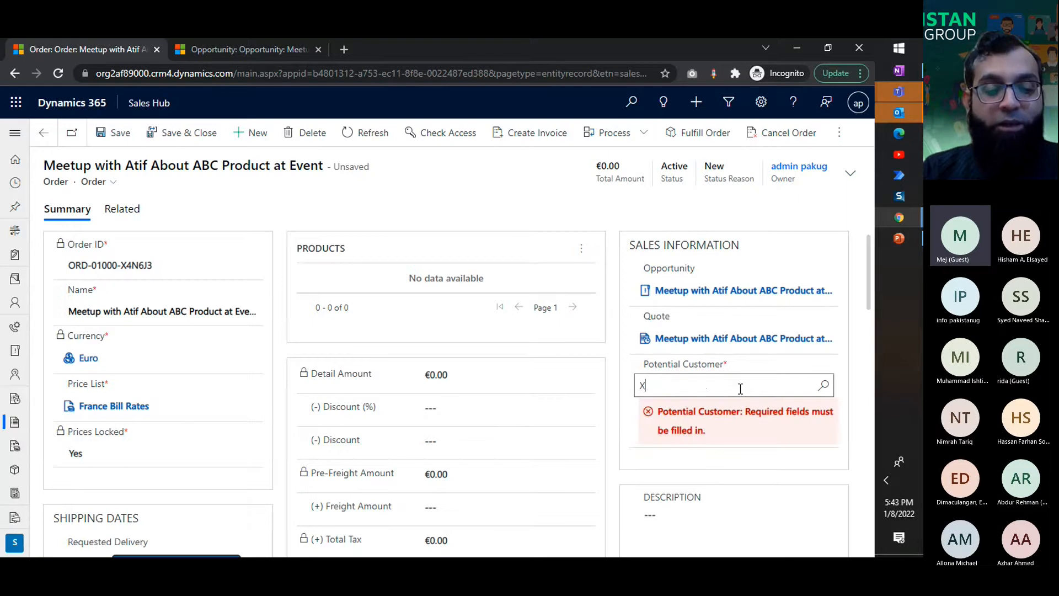
{"action": "type", "text": "YZ"}
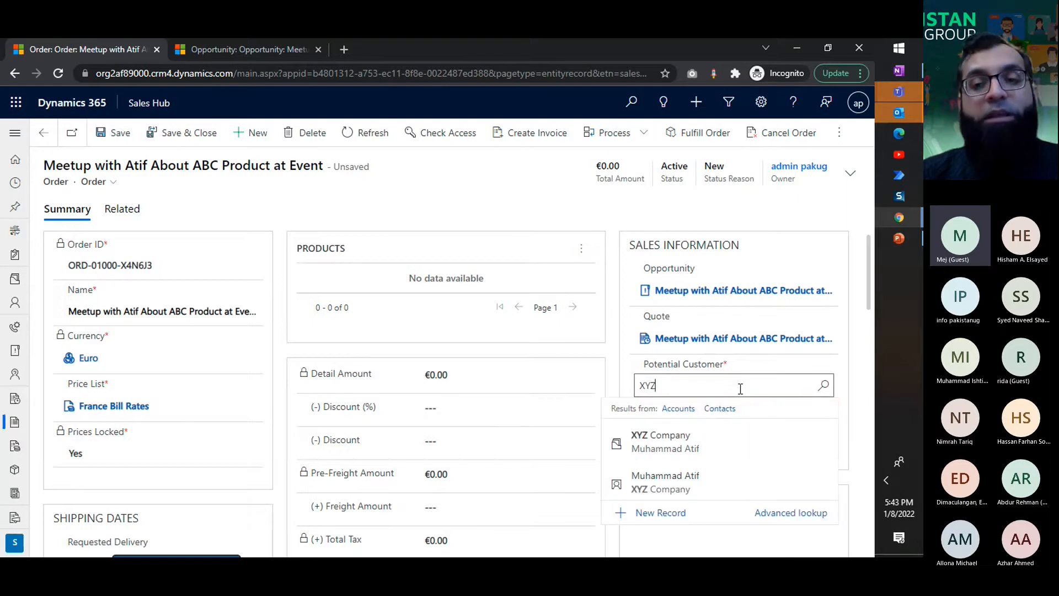
{"action": "left_click", "coordinate": [686, 440]}
{"action": "key", "text": "ctrl+s"}
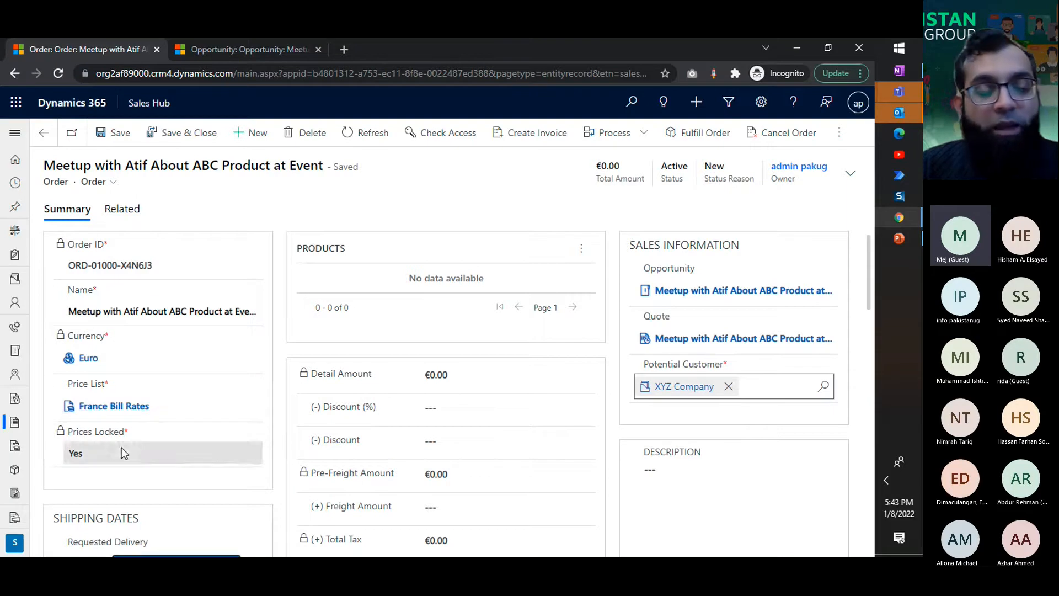
Step: Set the order's requested delivery date to 1/29/2022
{"action": "scroll", "coordinate": [118, 362], "scroll_direction": "down", "scroll_amount": 3}
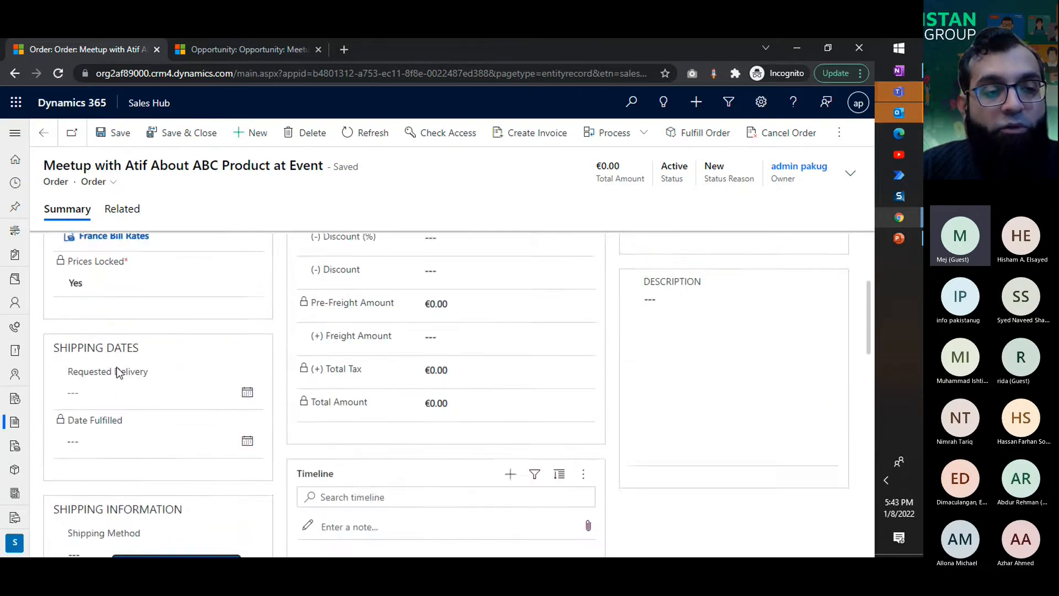
{"action": "scroll", "coordinate": [117, 366], "scroll_direction": "down", "scroll_amount": 2}
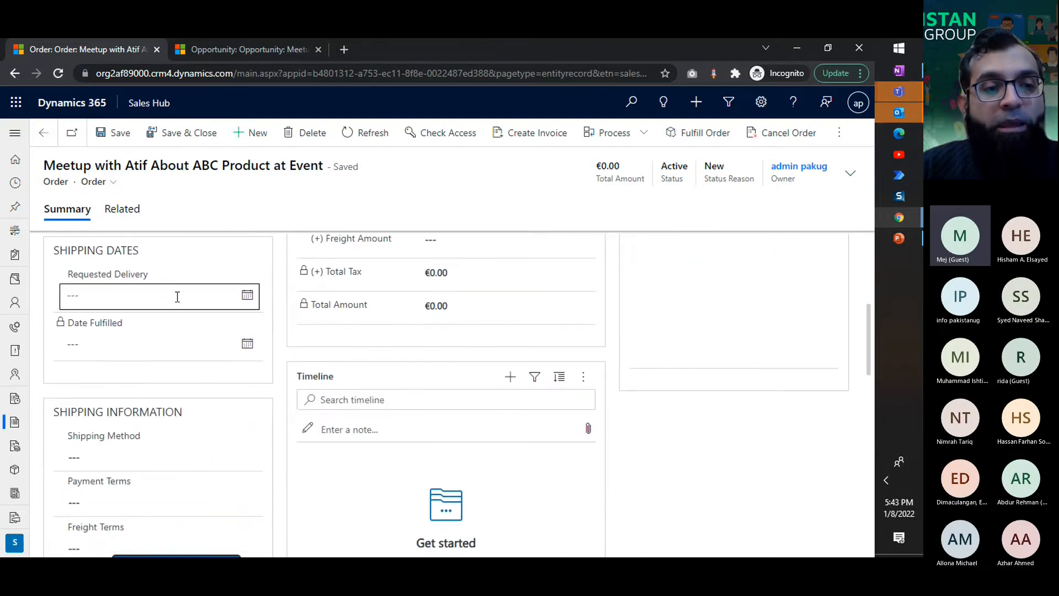
{"action": "left_click", "coordinate": [247, 297]}
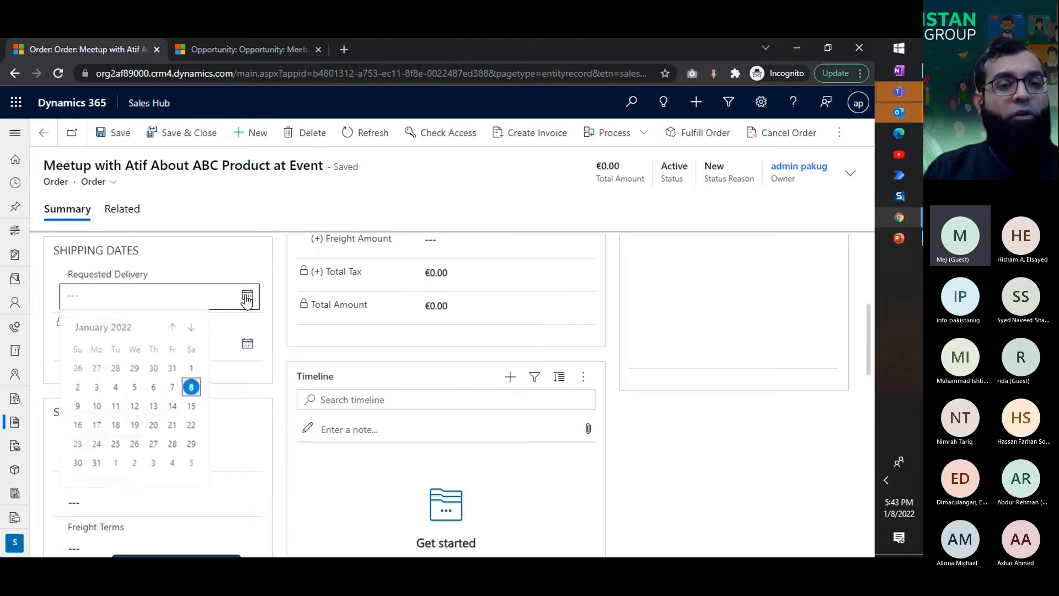
{"action": "left_click", "coordinate": [191, 445]}
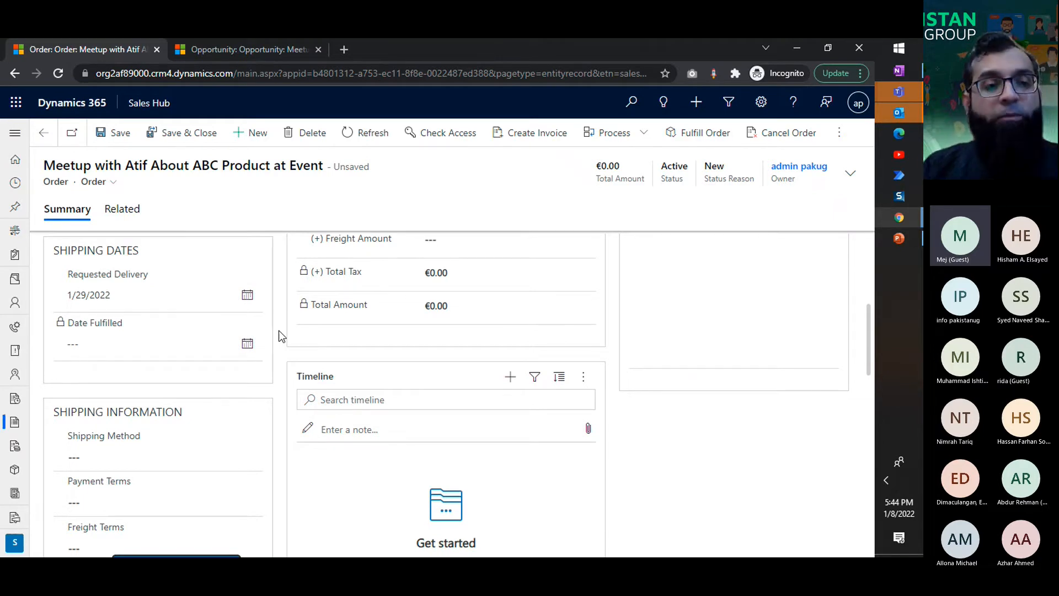
Step: Examine the Shipping Method, Payment Terms and Freight Terms options without choosing any, and save the order
{"action": "scroll", "coordinate": [280, 335], "scroll_direction": "down", "scroll_amount": 3}
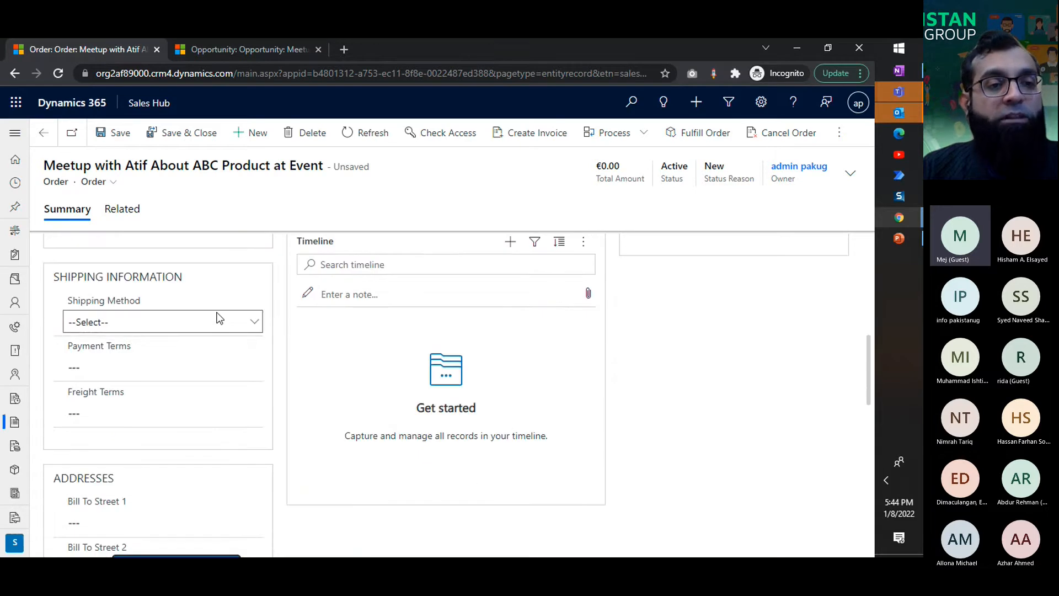
{"action": "left_click", "coordinate": [219, 319]}
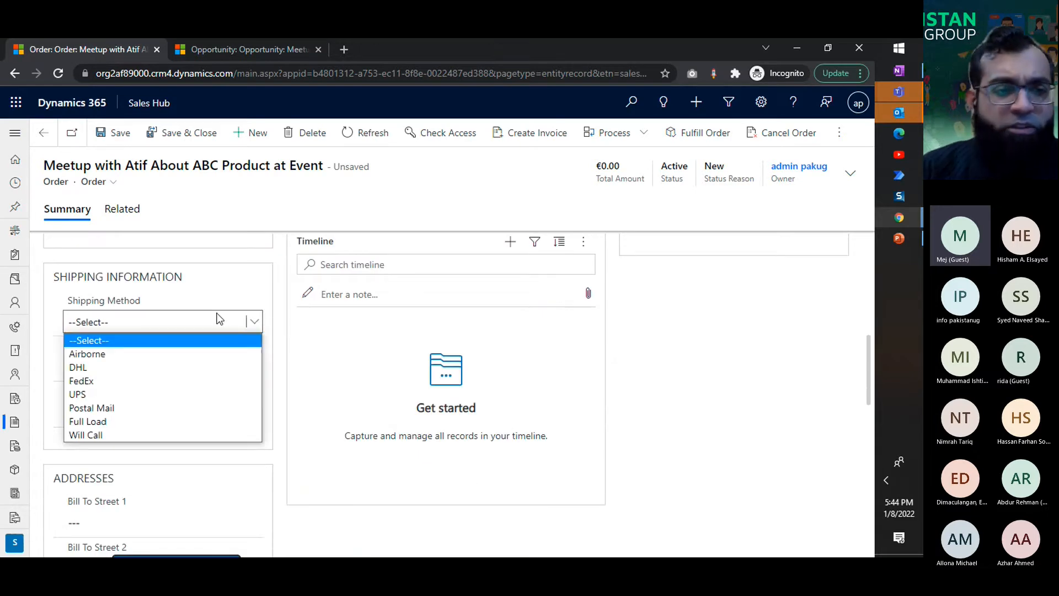
{"action": "left_click", "coordinate": [206, 340]}
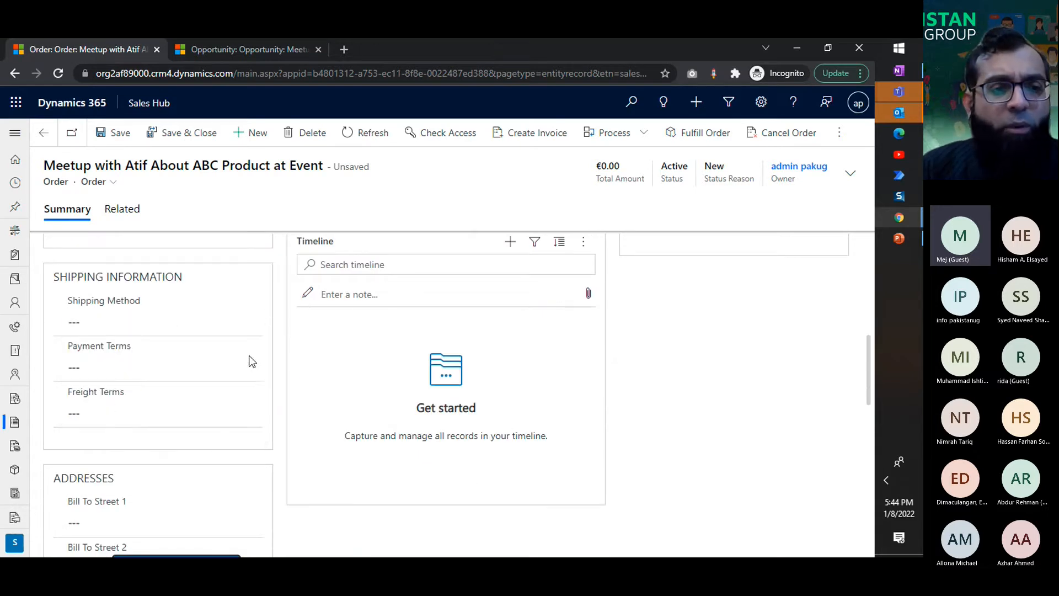
{"action": "left_click", "coordinate": [138, 363]}
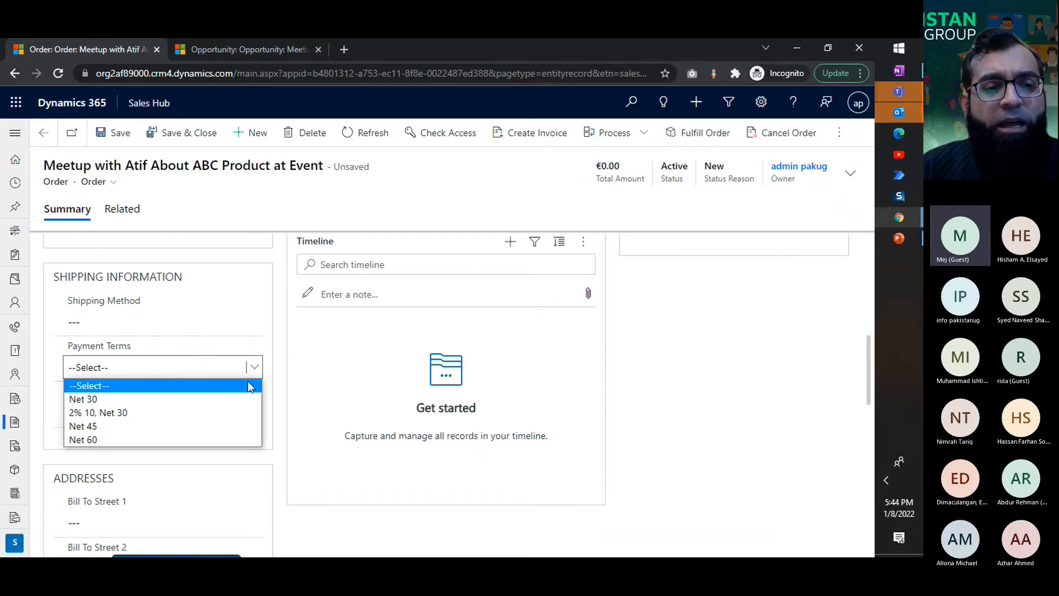
{"action": "left_click", "coordinate": [272, 411]}
{"action": "left_click", "coordinate": [213, 413]}
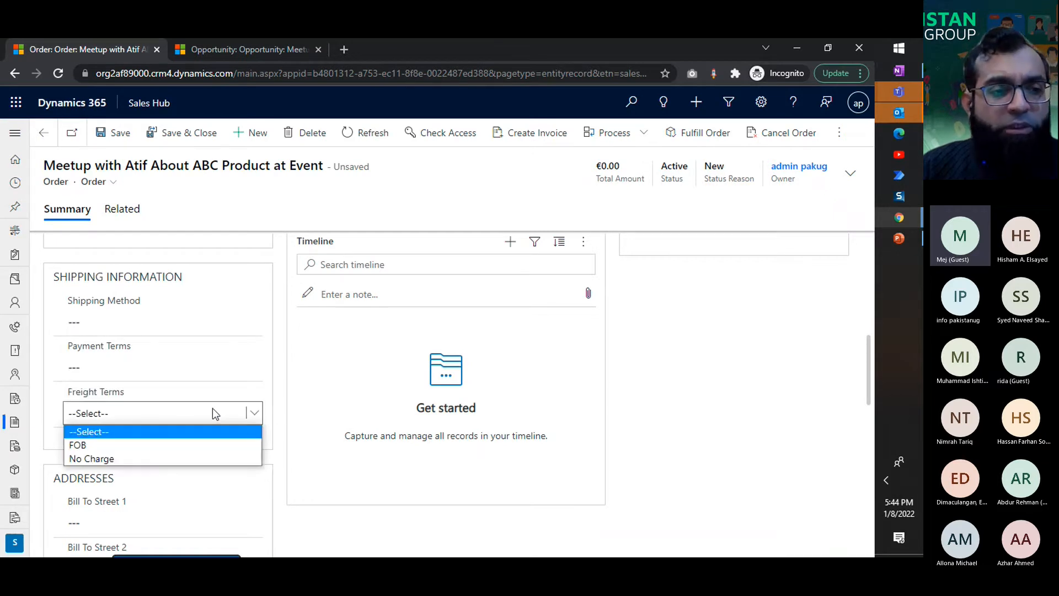
{"action": "left_click", "coordinate": [314, 405]}
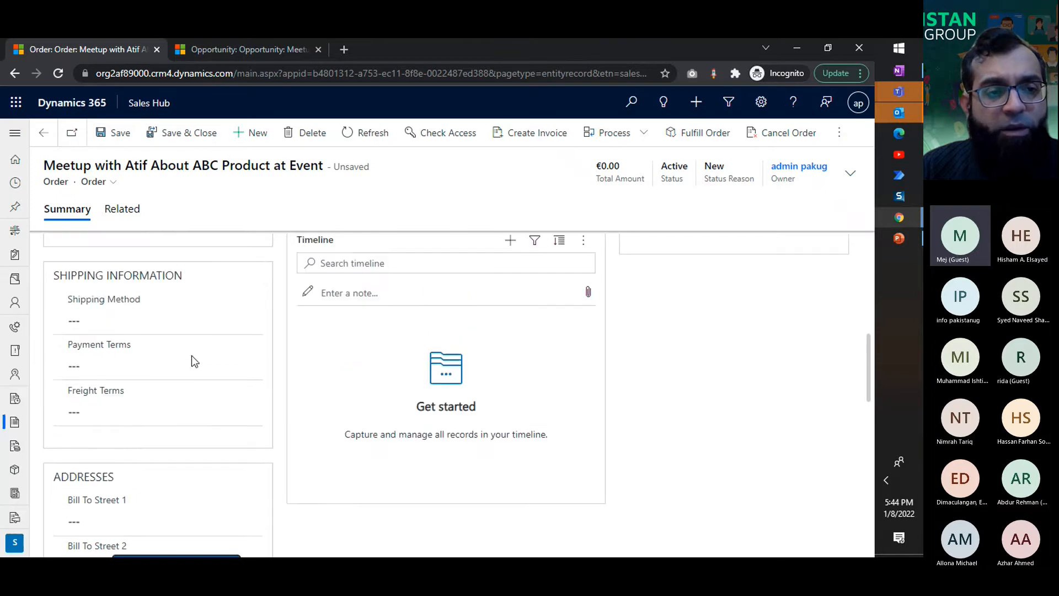
{"action": "left_click", "coordinate": [107, 368]}
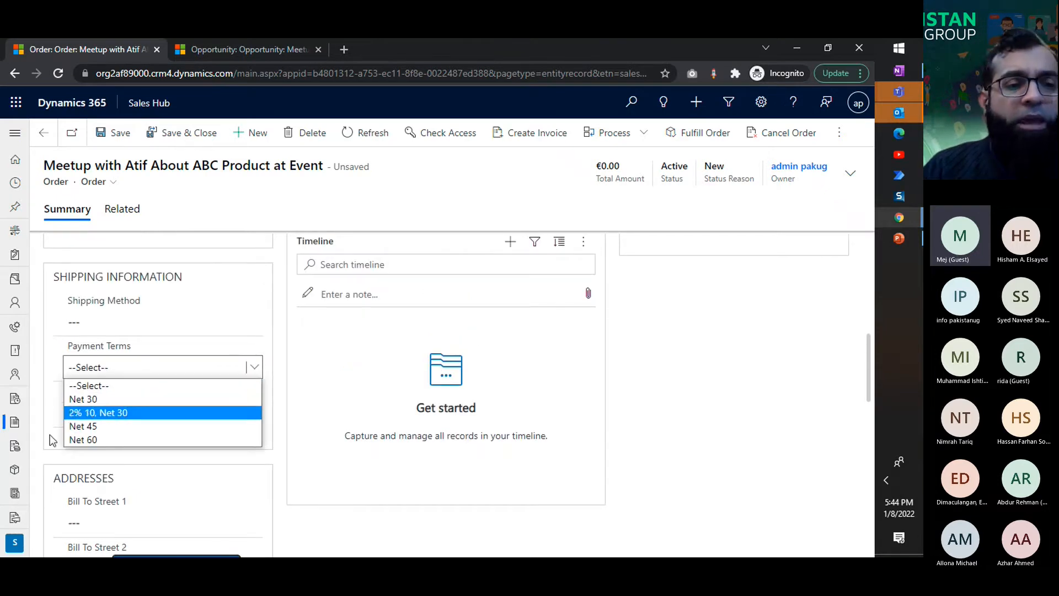
{"action": "left_click", "coordinate": [292, 442]}
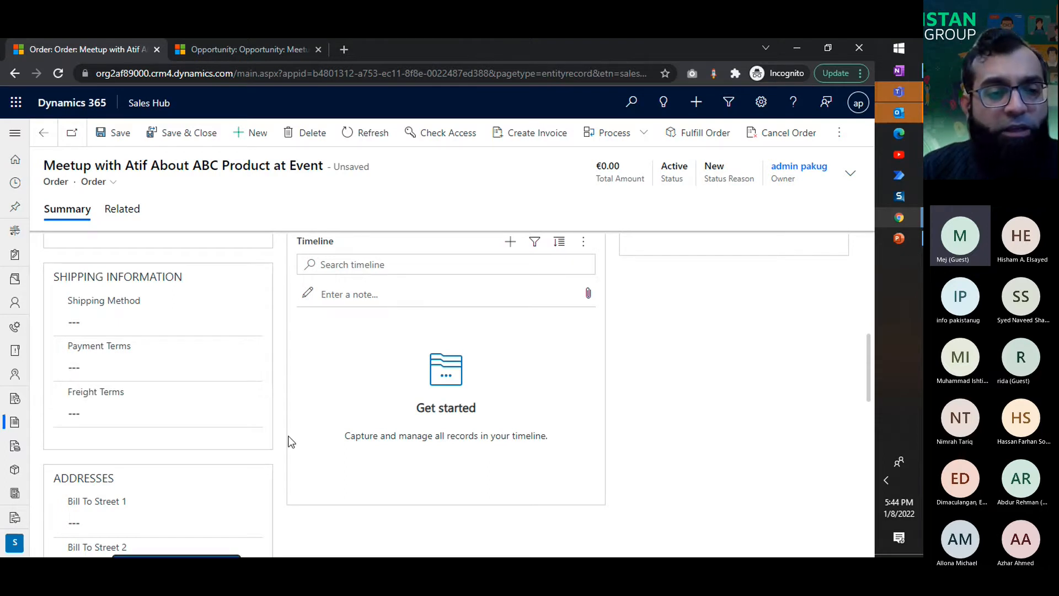
{"action": "scroll", "coordinate": [290, 441], "scroll_direction": "down", "scroll_amount": 4}
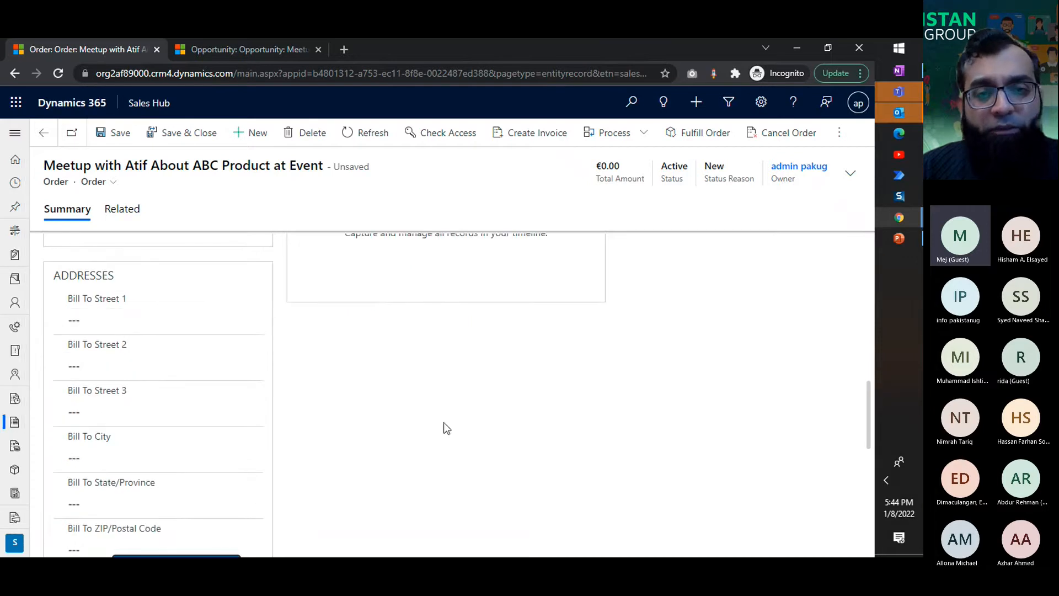
{"action": "key", "text": "ctrl+s"}
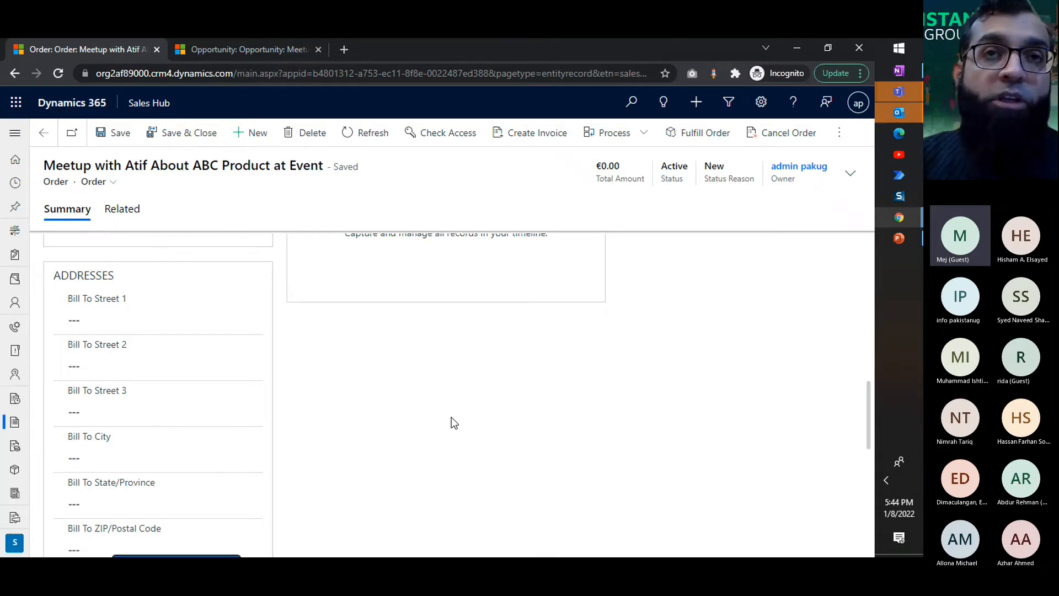
Step: Enter a discount amount of €1,000 and a discount percentage of 20 on the order
{"action": "scroll", "coordinate": [451, 416], "scroll_direction": "up", "scroll_amount": 10}
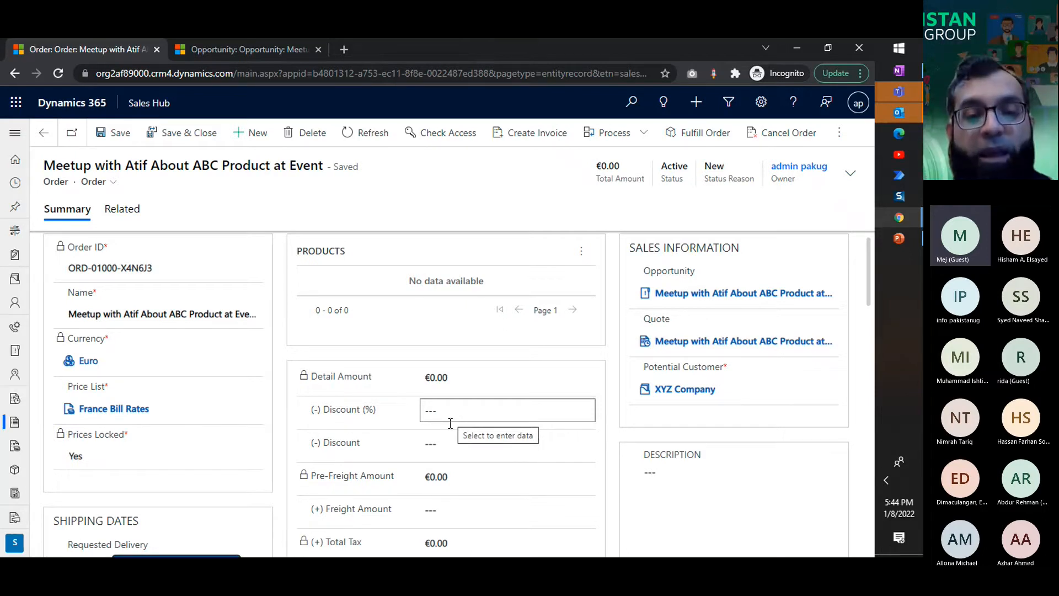
{"action": "left_click", "coordinate": [449, 421]}
{"action": "left_click", "coordinate": [452, 449]}
{"action": "type", "text": "1,000"}
{"action": "key", "text": "Tab"}
{"action": "key", "text": "shift+Tab"}
{"action": "key", "text": "shift+Tab"}
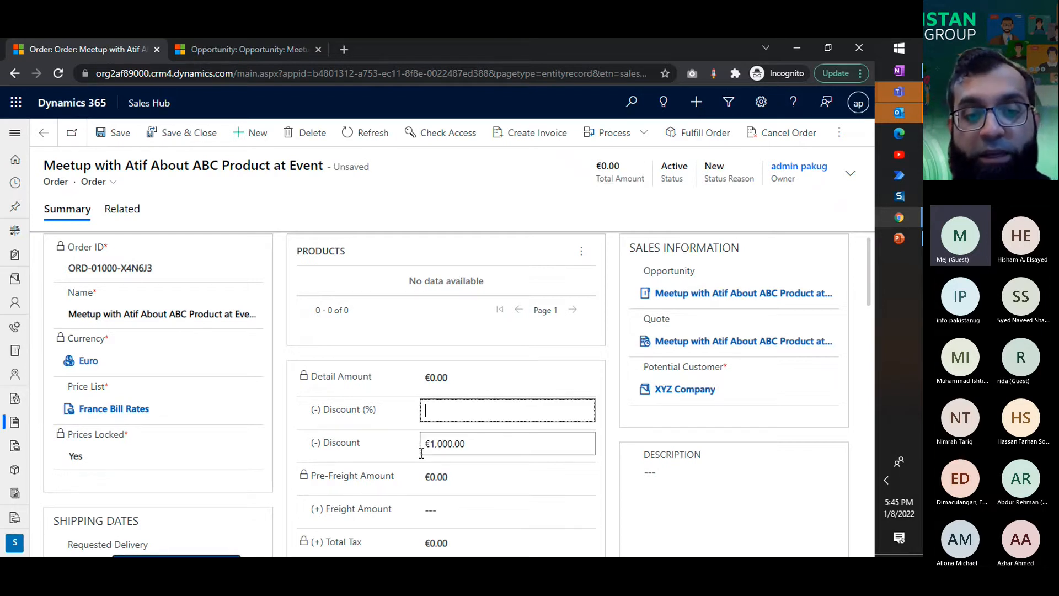
{"action": "type", "text": "20"}
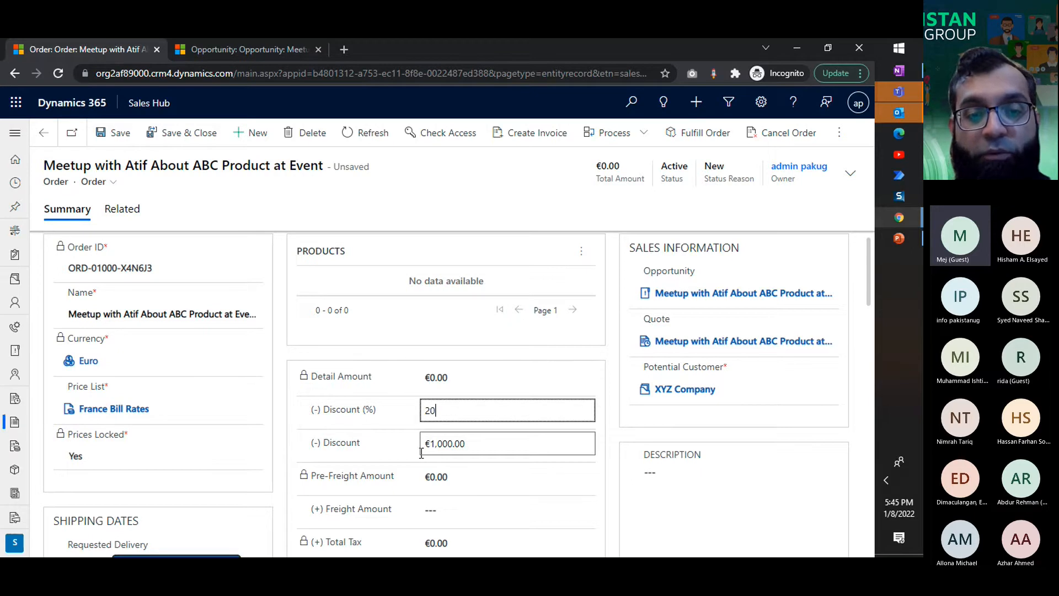
{"action": "left_click", "coordinate": [356, 443]}
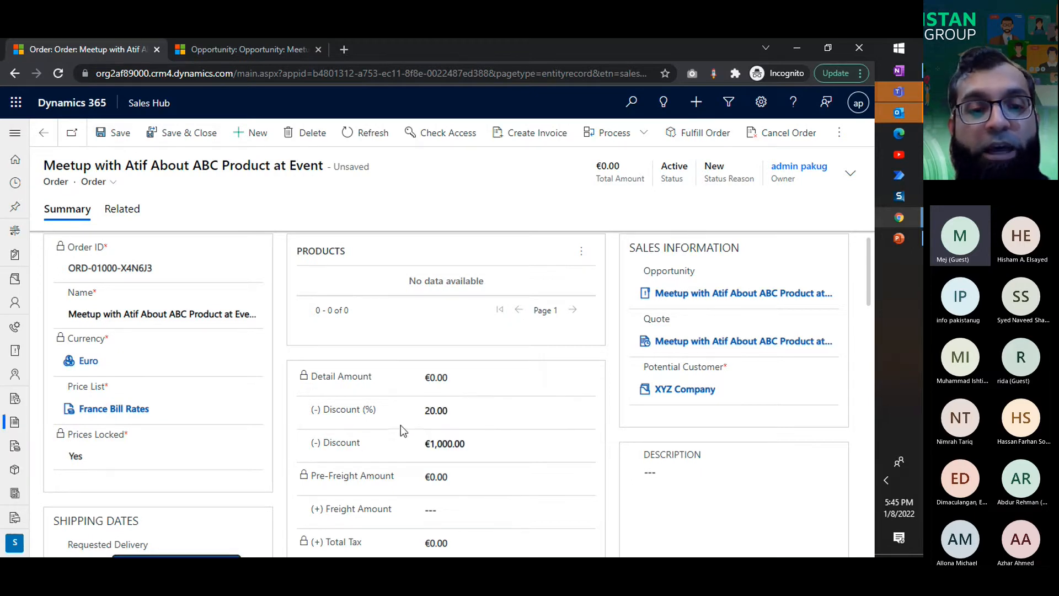
Step: Clear both the percentage discount and the discount amount on the order
{"action": "left_click", "coordinate": [457, 414]}
{"action": "key", "text": "BackSpace"}
{"action": "key", "text": "Tab"}
{"action": "key", "text": "BackSpace"}
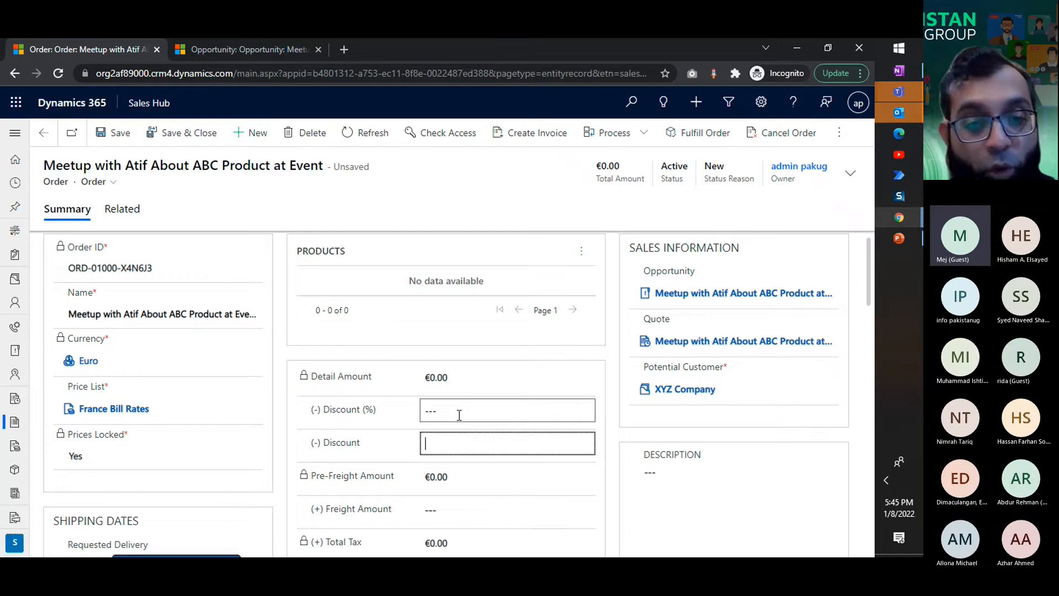
{"action": "left_click", "coordinate": [621, 498]}
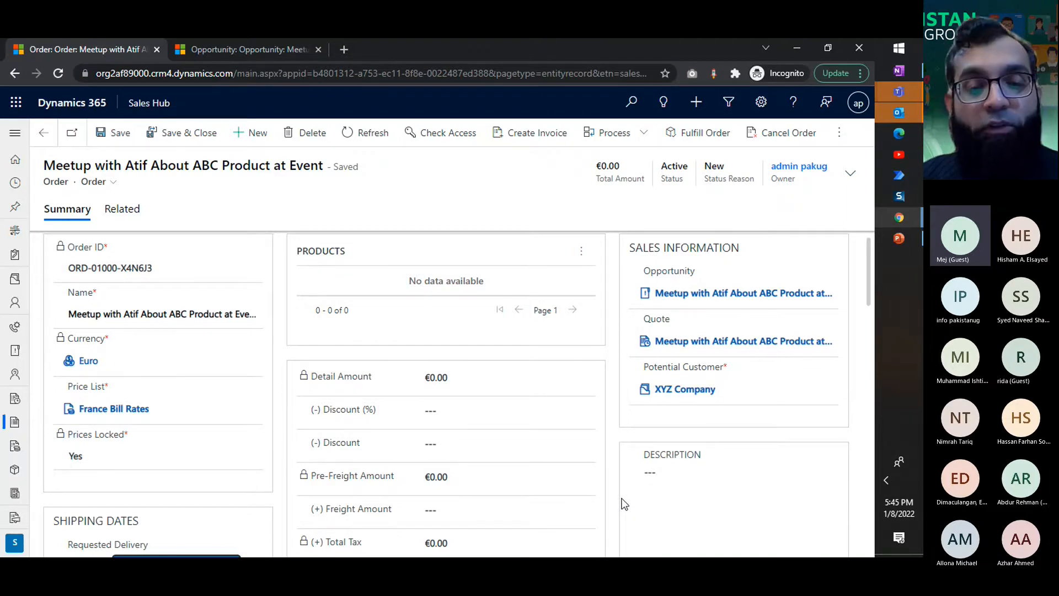
Step: Review the order's summary and view its related invoices
{"action": "scroll", "coordinate": [623, 503], "scroll_direction": "down", "scroll_amount": 4}
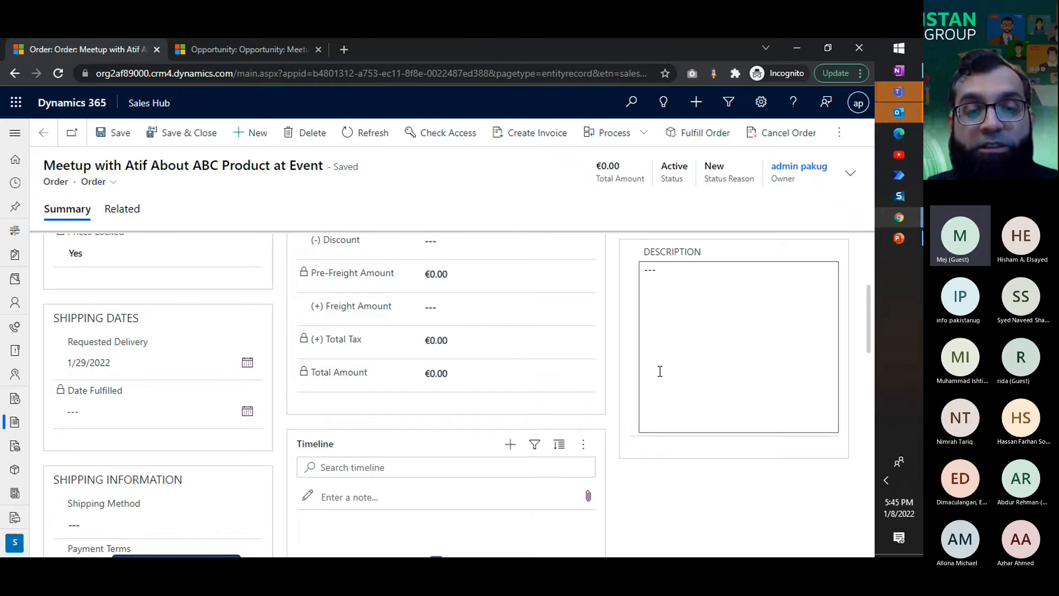
{"action": "scroll", "coordinate": [660, 369], "scroll_direction": "up", "scroll_amount": 4}
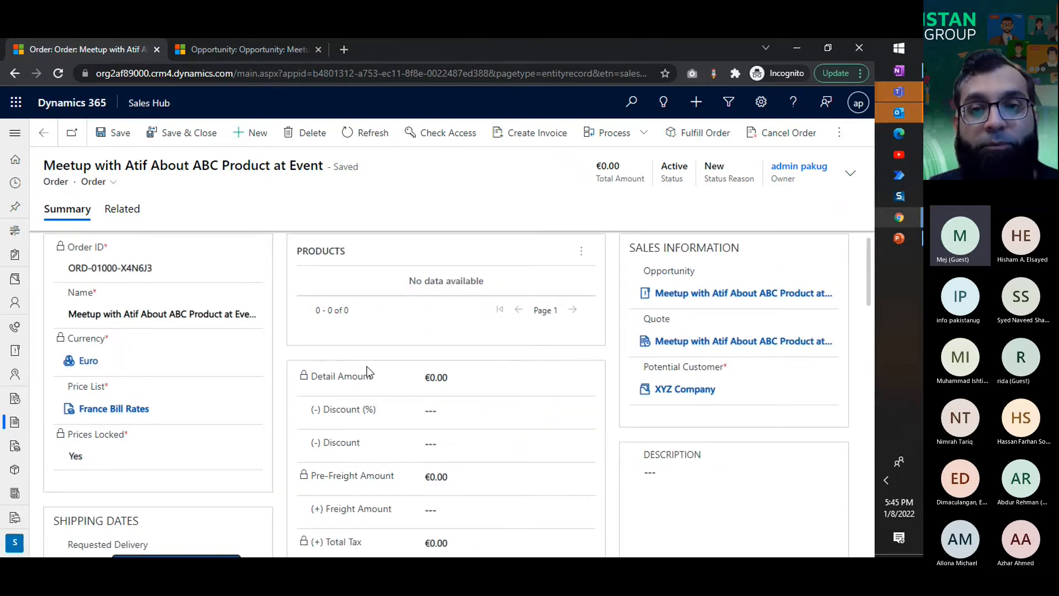
{"action": "left_click", "coordinate": [126, 210]}
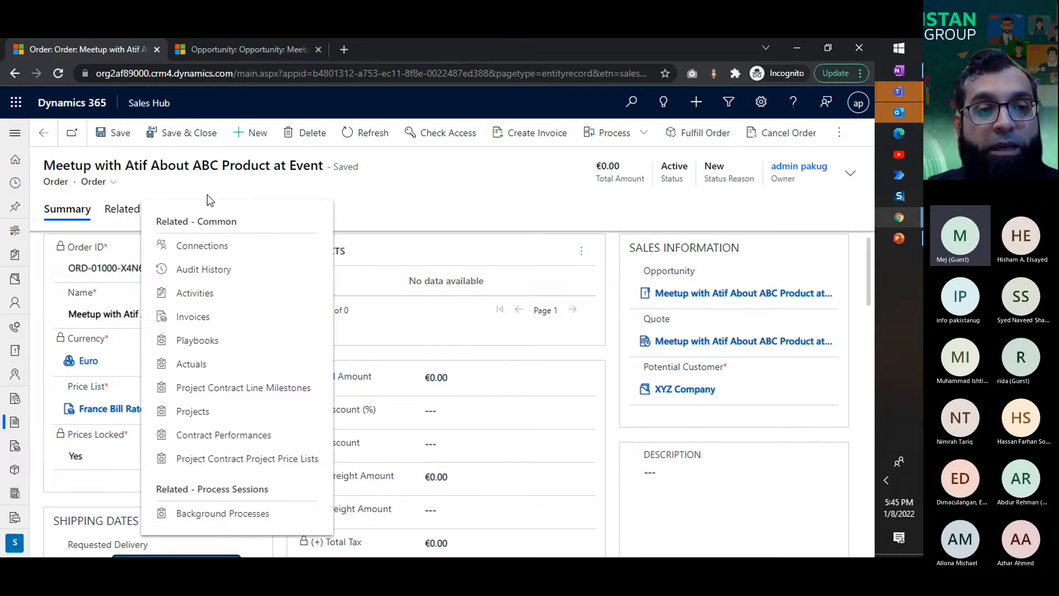
{"action": "left_click", "coordinate": [194, 319]}
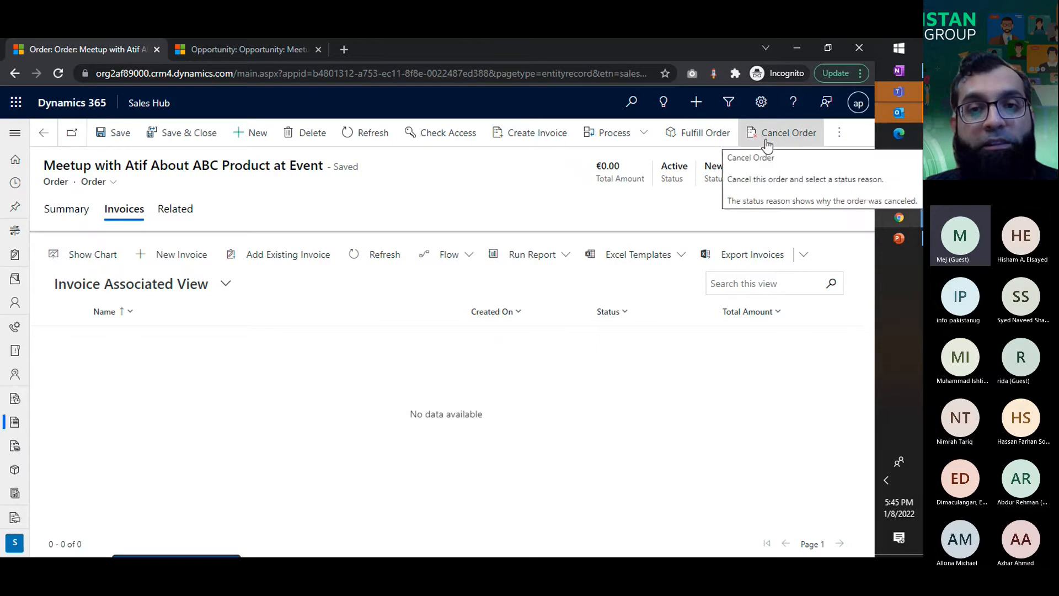
Step: Create an invoice from the order and review its summary, addresses and details
{"action": "left_click", "coordinate": [542, 139]}
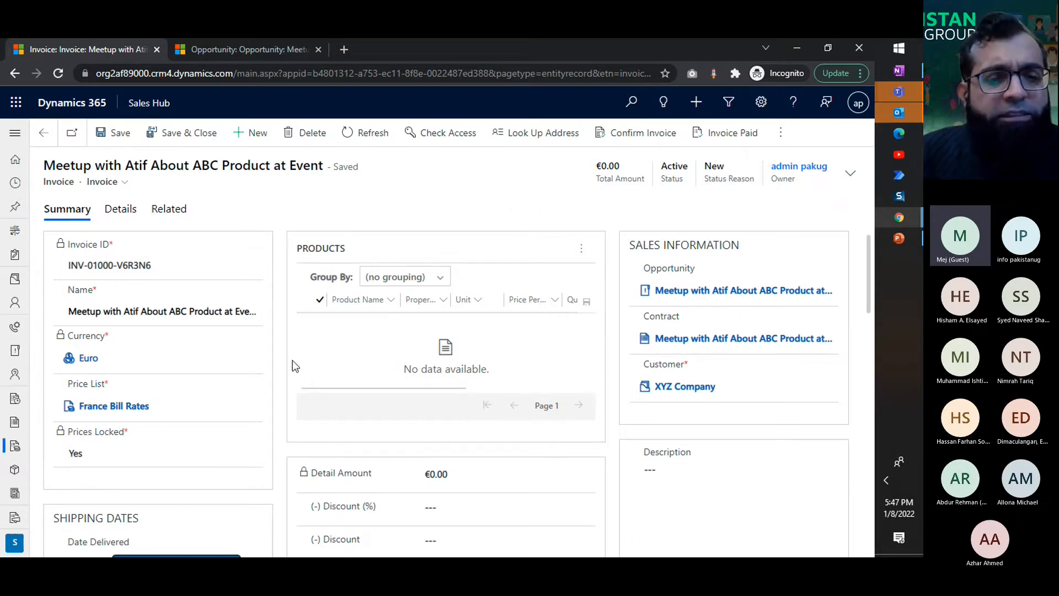
{"action": "scroll", "coordinate": [293, 361], "scroll_direction": "down", "scroll_amount": 1}
{"action": "scroll", "coordinate": [293, 360], "scroll_direction": "down", "scroll_amount": 10}
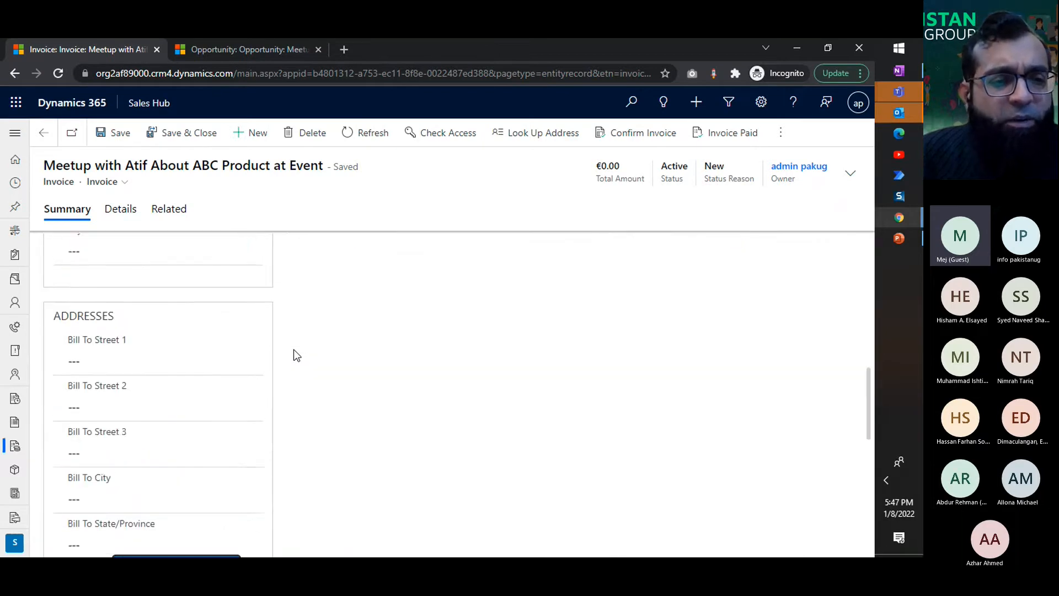
{"action": "scroll", "coordinate": [213, 307], "scroll_direction": "down", "scroll_amount": 8}
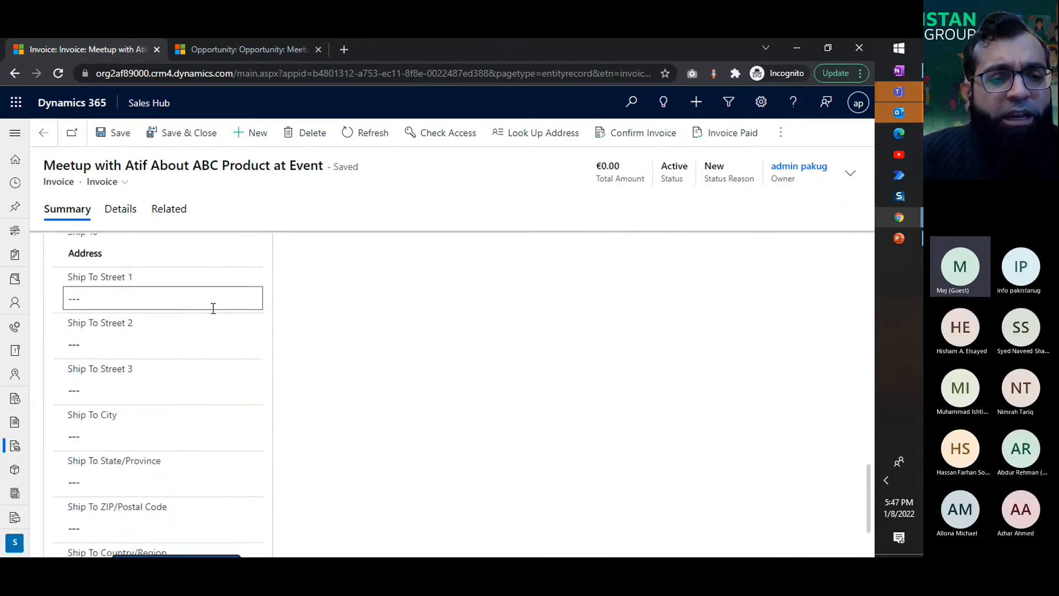
{"action": "scroll", "coordinate": [346, 369], "scroll_direction": "up", "scroll_amount": 8}
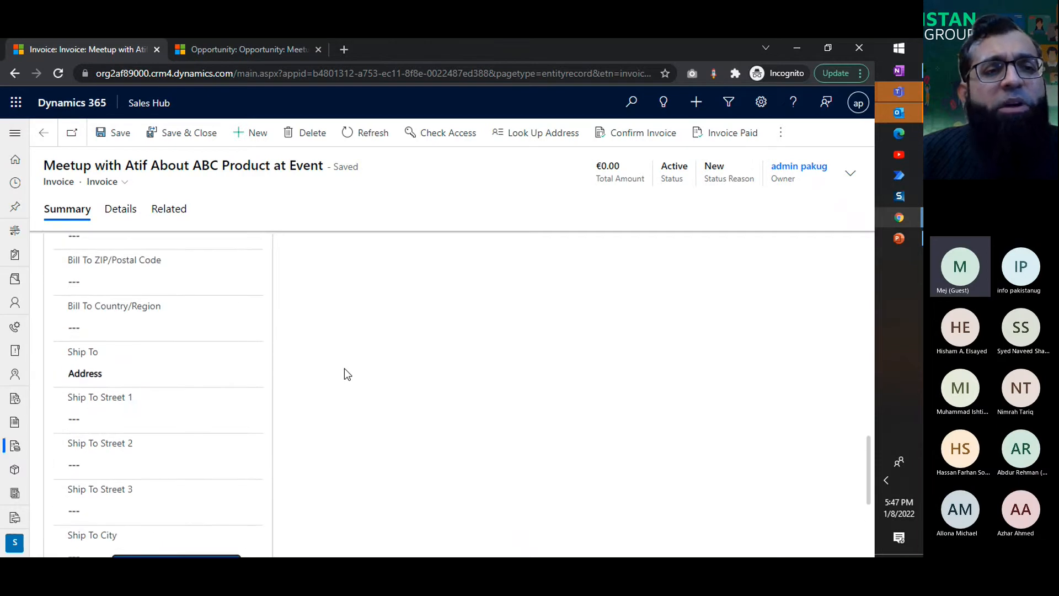
{"action": "scroll", "coordinate": [344, 369], "scroll_direction": "up", "scroll_amount": 5}
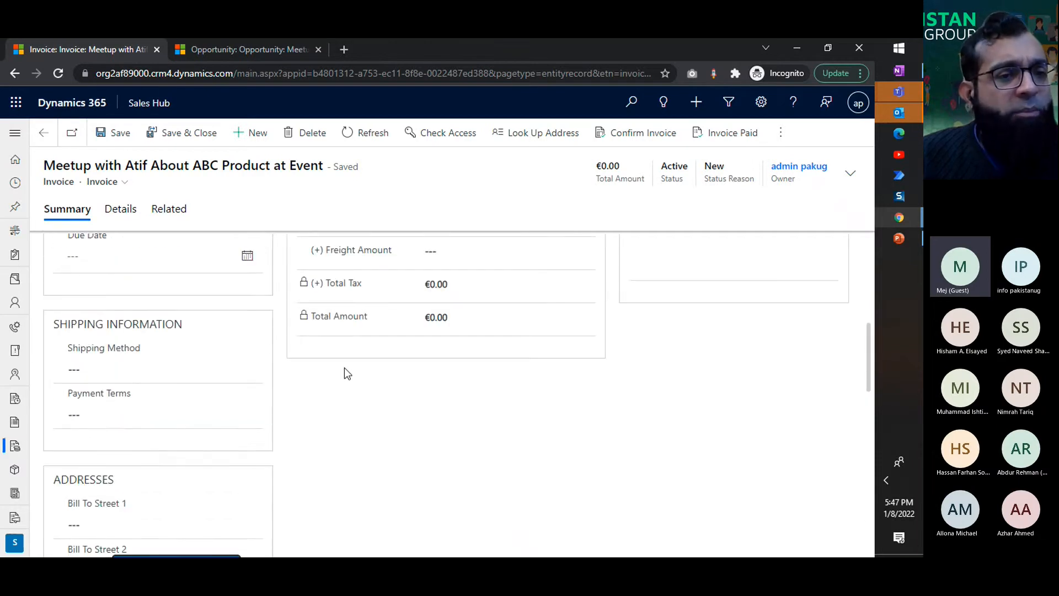
{"action": "scroll", "coordinate": [344, 367], "scroll_direction": "up", "scroll_amount": 5}
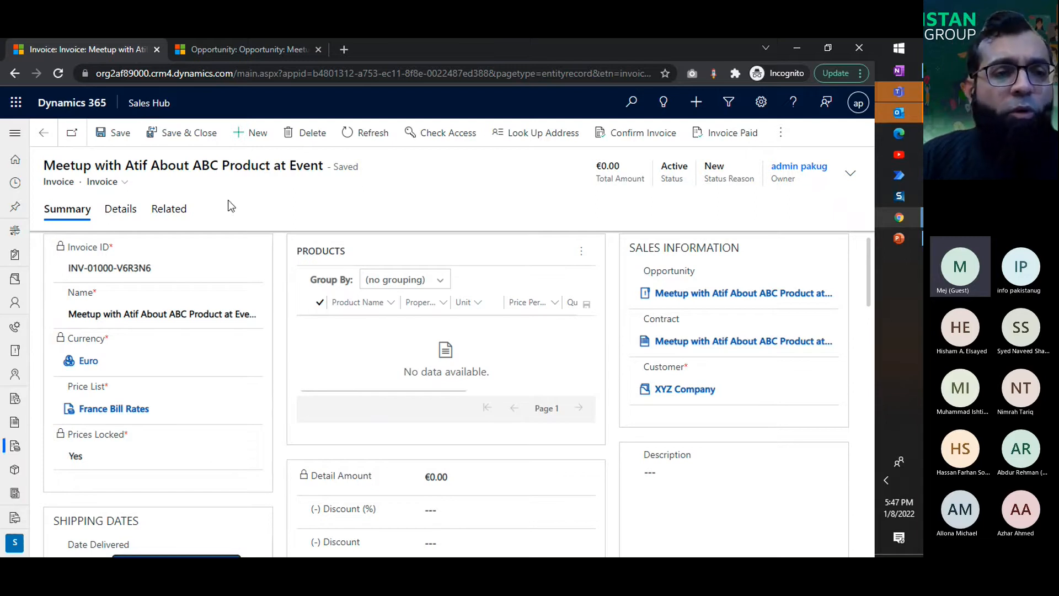
{"action": "left_click", "coordinate": [114, 212]}
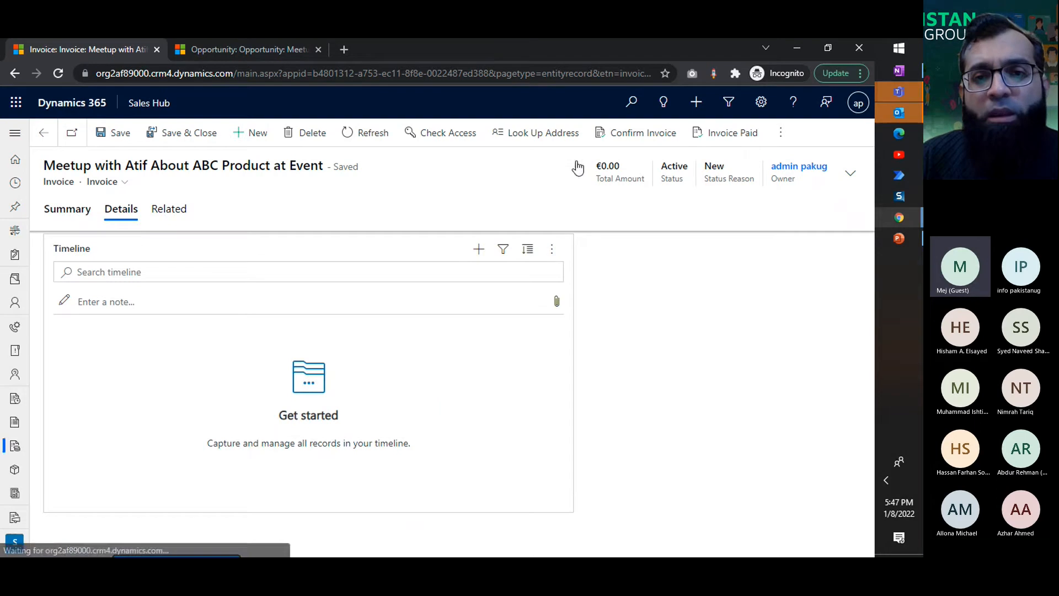
Step: Confirm the invoice and mark it as paid with the status reason Complete
{"action": "left_click", "coordinate": [615, 145]}
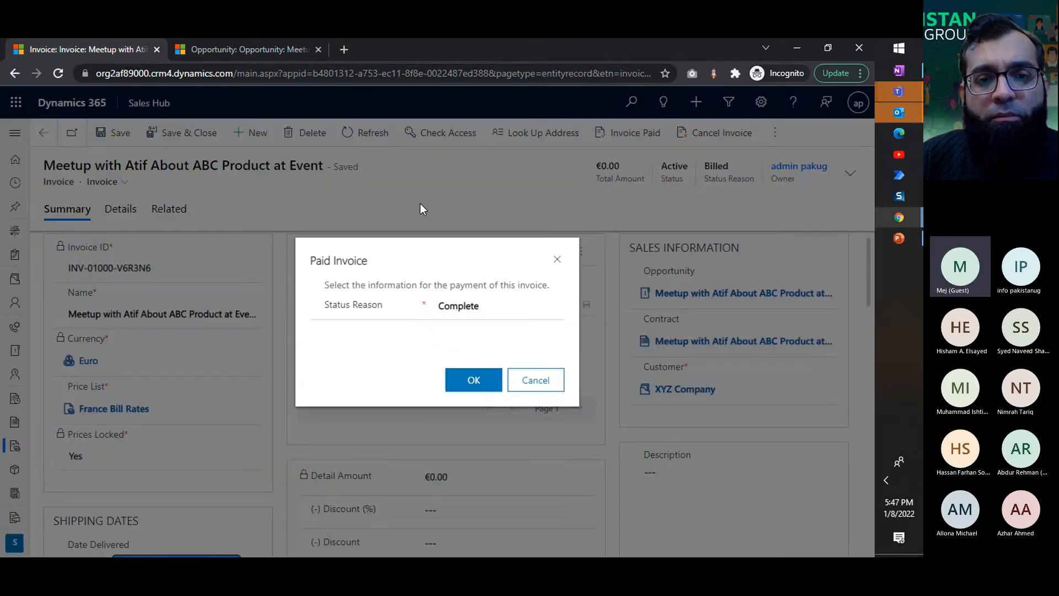
{"action": "left_click", "coordinate": [467, 306]}
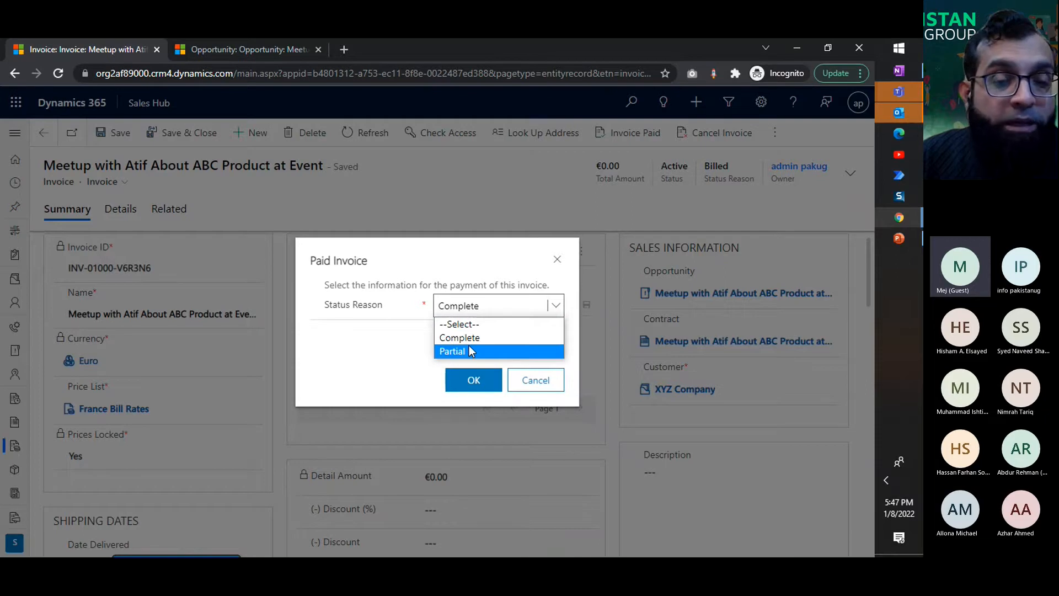
{"action": "left_click", "coordinate": [469, 351]}
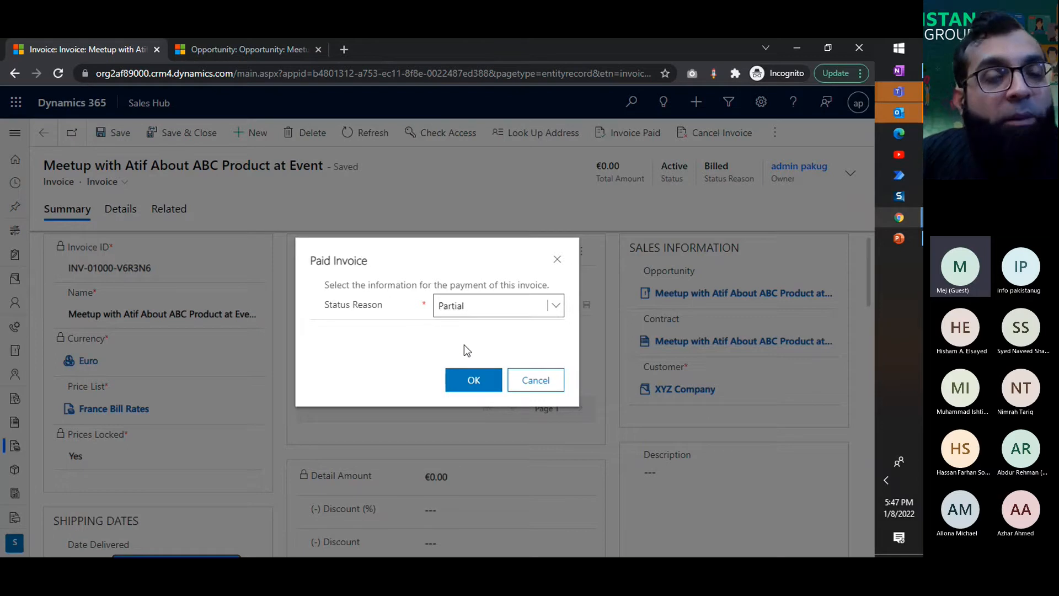
{"action": "left_click", "coordinate": [465, 303]}
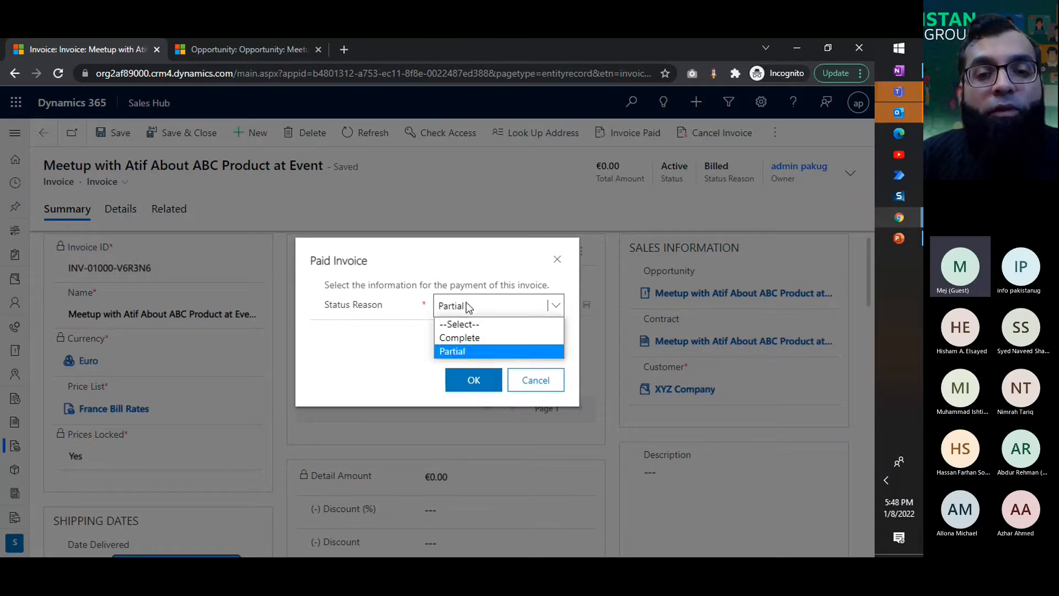
{"action": "left_click", "coordinate": [468, 337]}
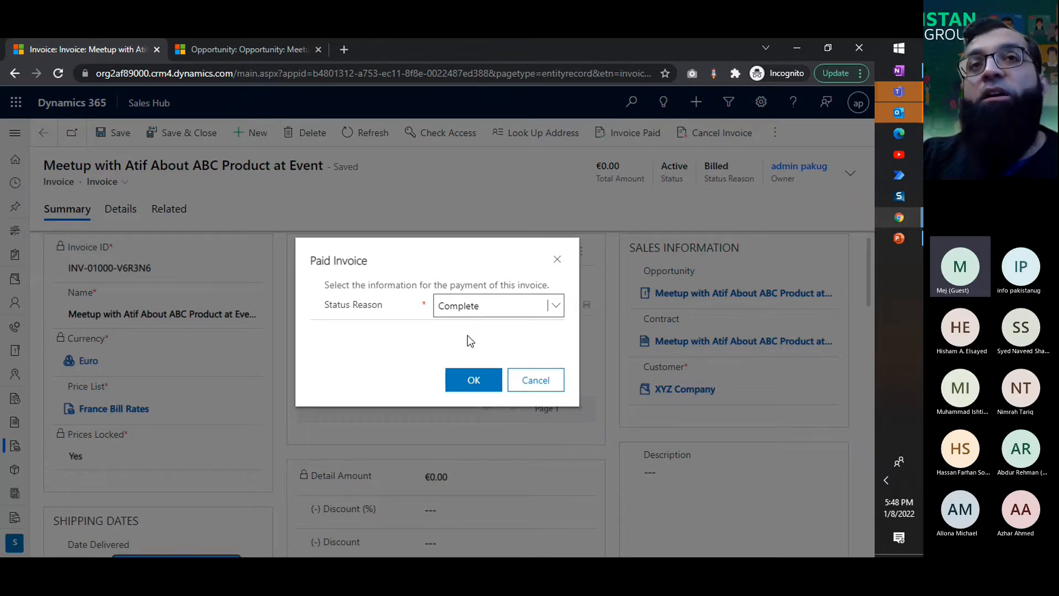
{"action": "left_click", "coordinate": [465, 379]}
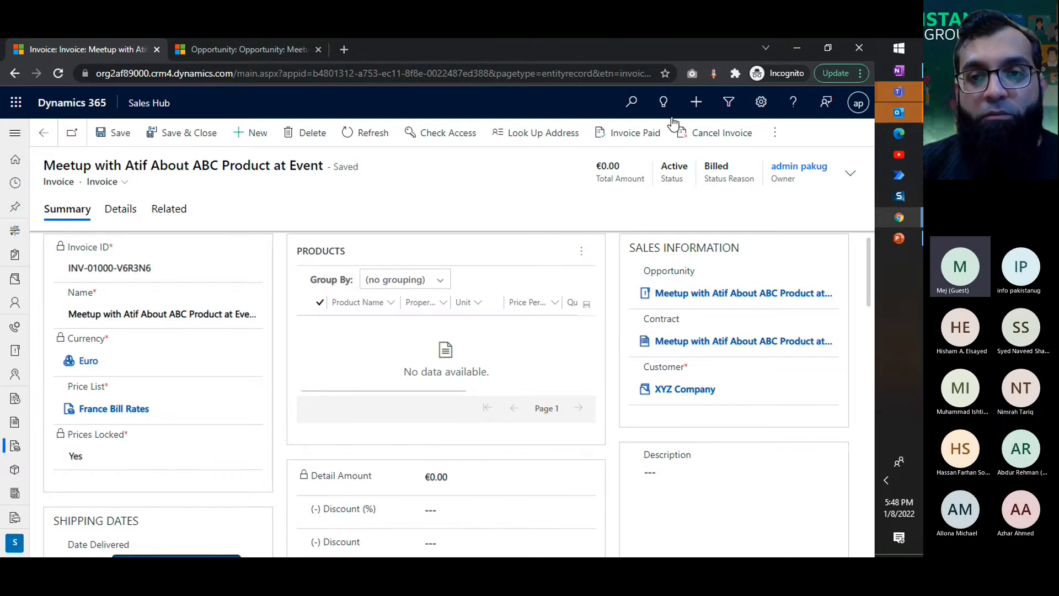
{"action": "triple_click", "coordinate": [159, 157]}
{"action": "left_click", "coordinate": [491, 195]}
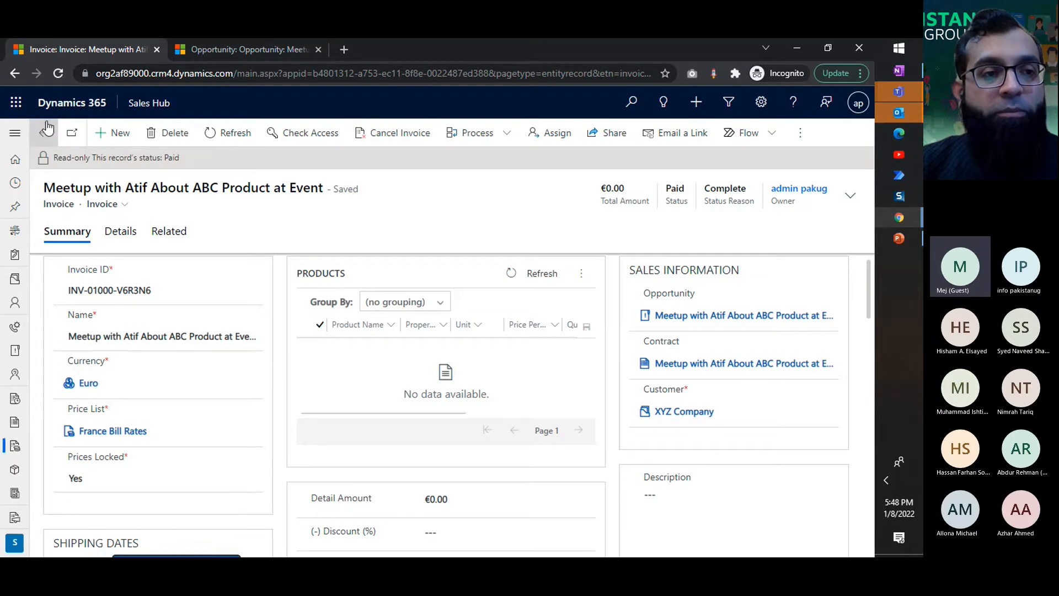
Step: Return to the order and fulfill it with status reason Complete and fulfillment date 1/8/2022
{"action": "left_click", "coordinate": [44, 143]}
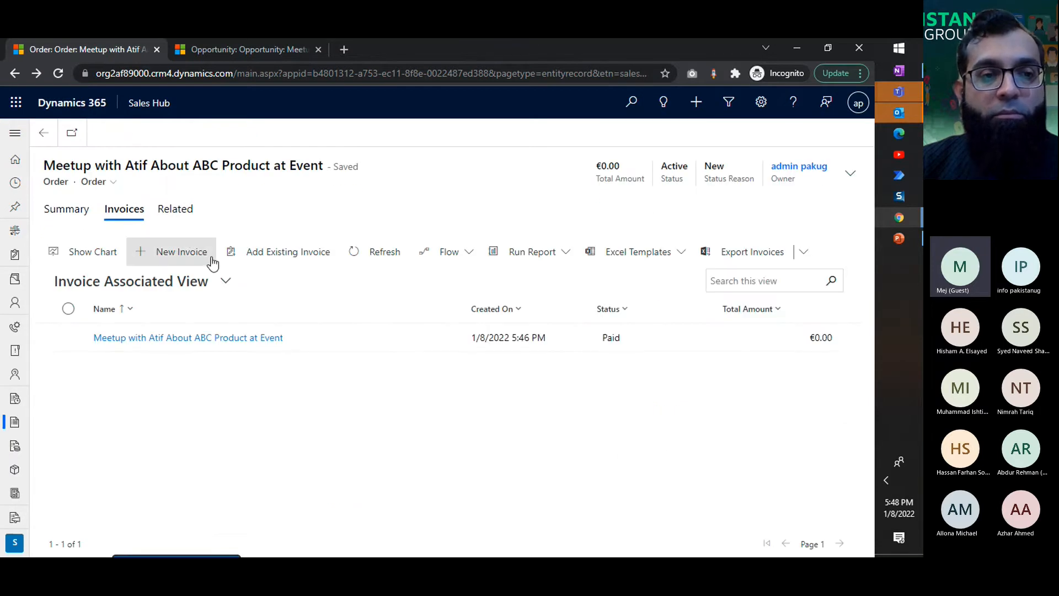
{"action": "left_click", "coordinate": [65, 210]}
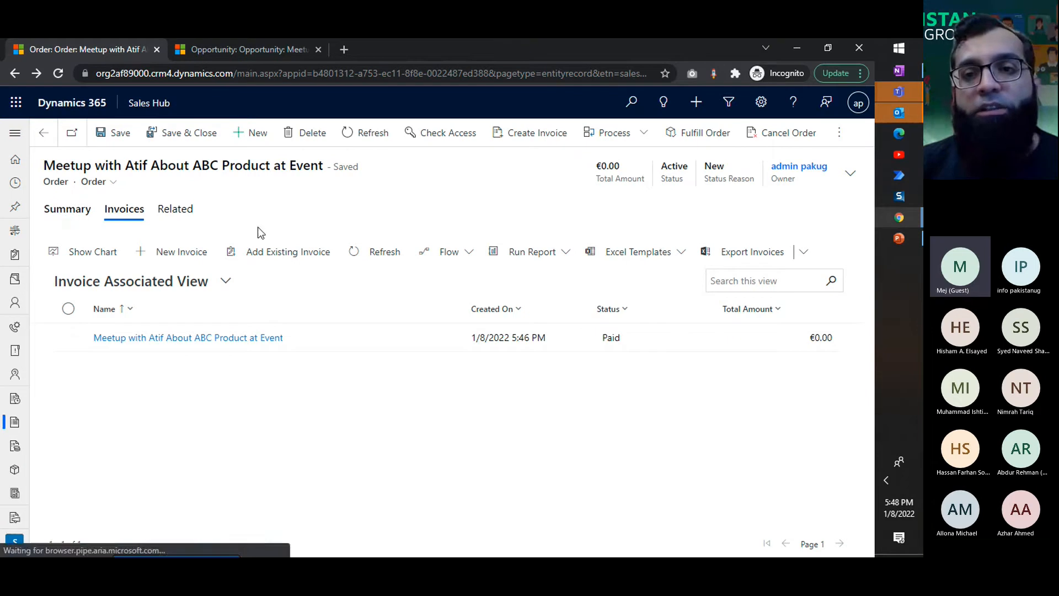
{"action": "left_click", "coordinate": [684, 132]}
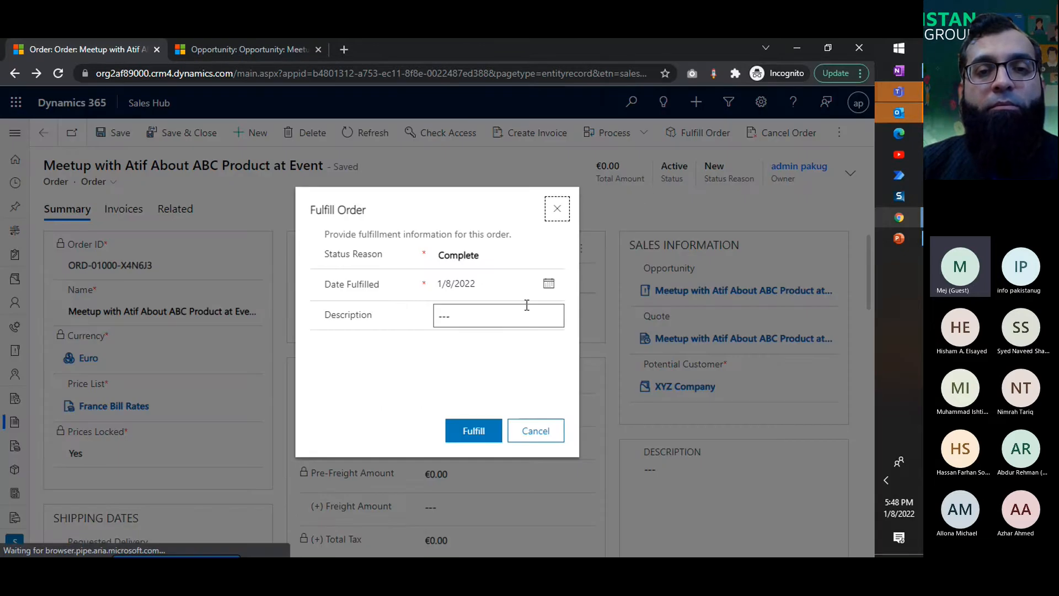
{"action": "left_click", "coordinate": [504, 256]}
{"action": "left_click", "coordinate": [496, 286]}
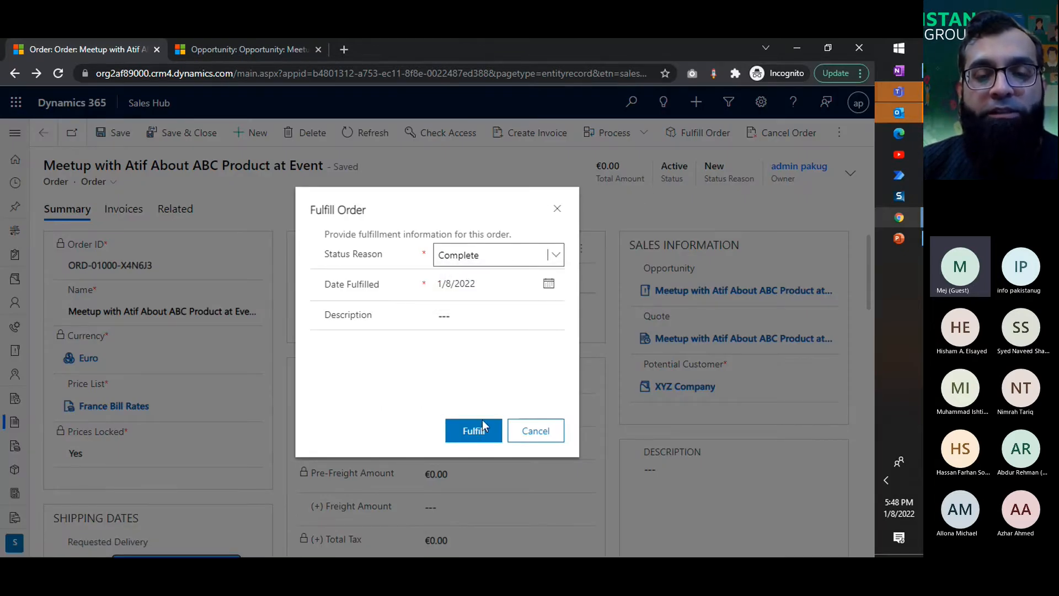
{"action": "left_click", "coordinate": [482, 441]}
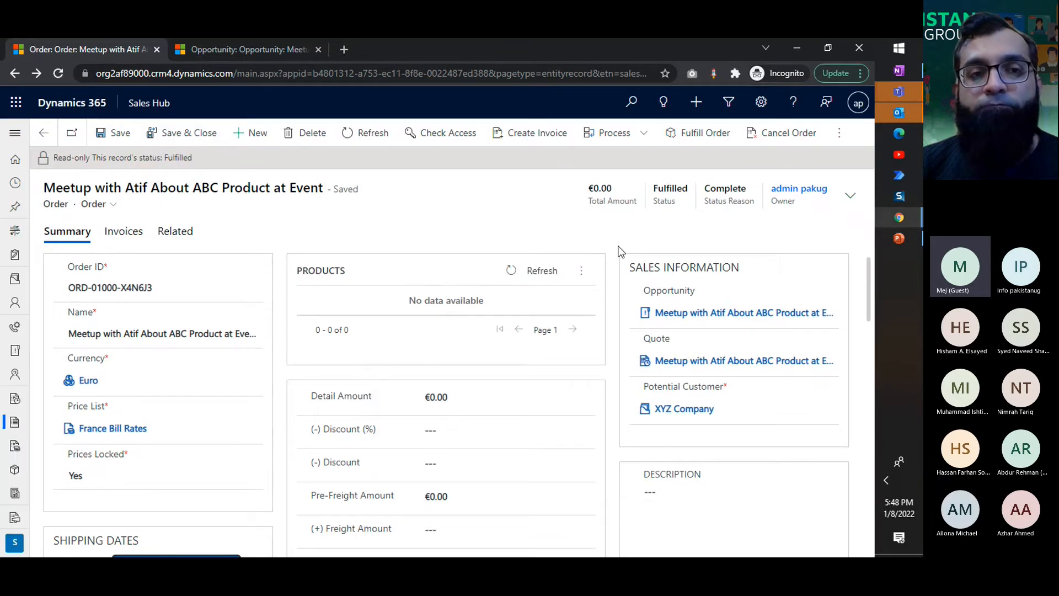
Step: Go back through the quotes to the related opportunity and examine its Develop and Propose stages
{"action": "left_click", "coordinate": [46, 137]}
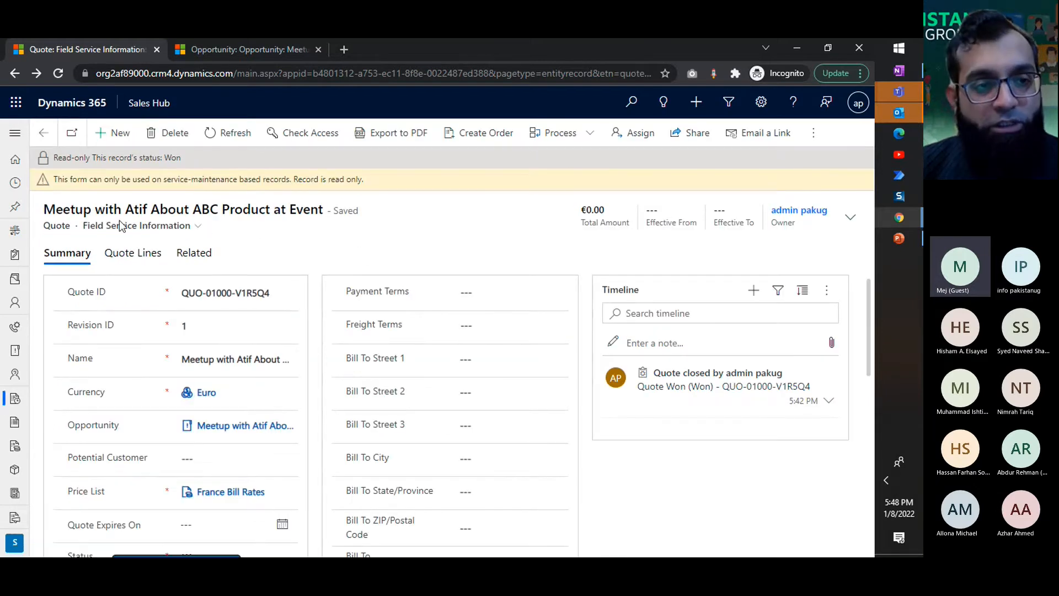
{"action": "left_click", "coordinate": [44, 132]}
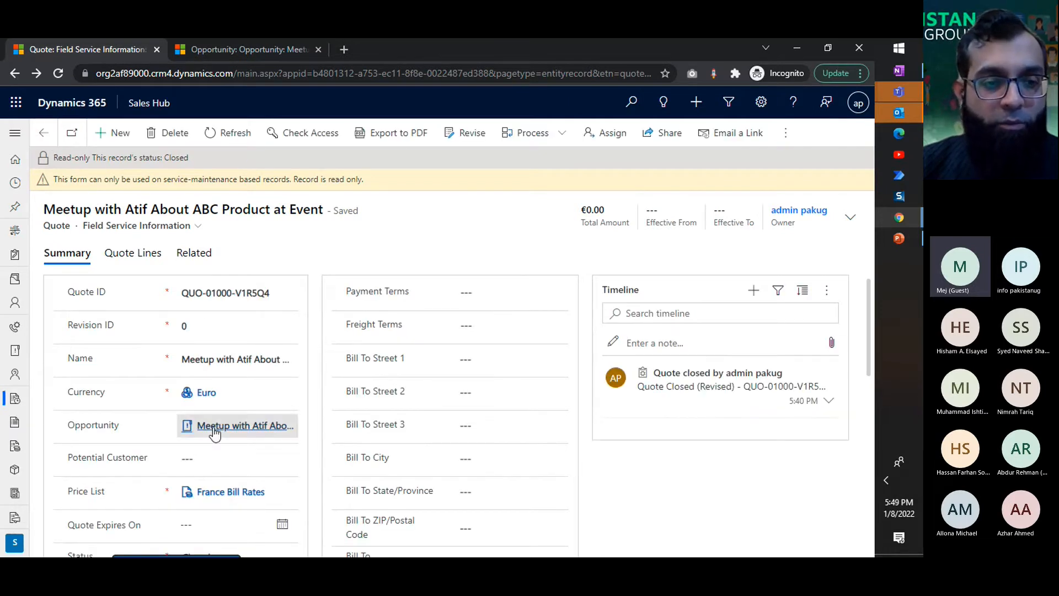
{"action": "left_click", "coordinate": [232, 434]}
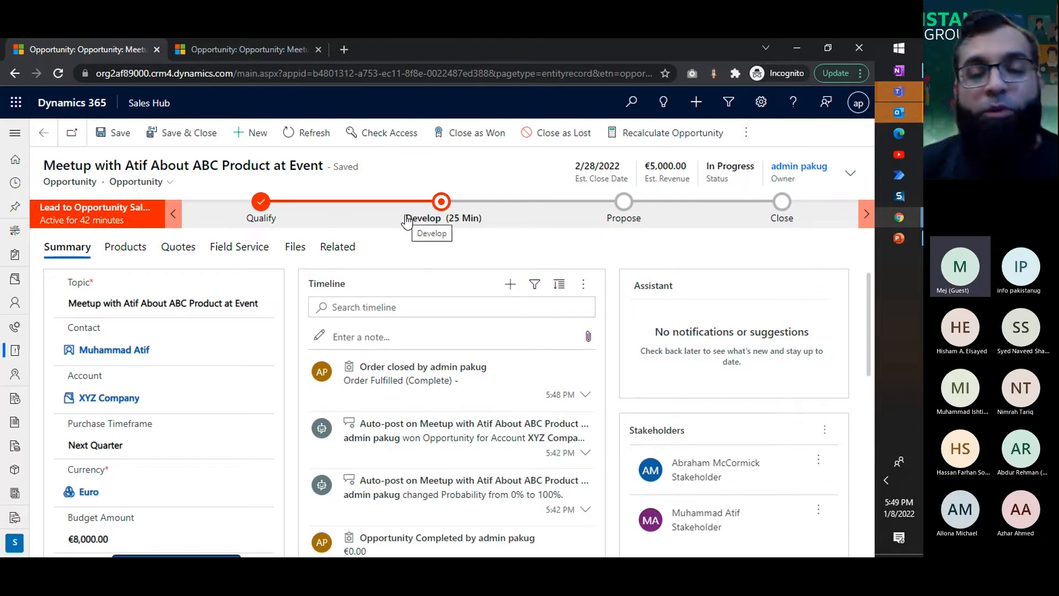
{"action": "left_click", "coordinate": [445, 215]}
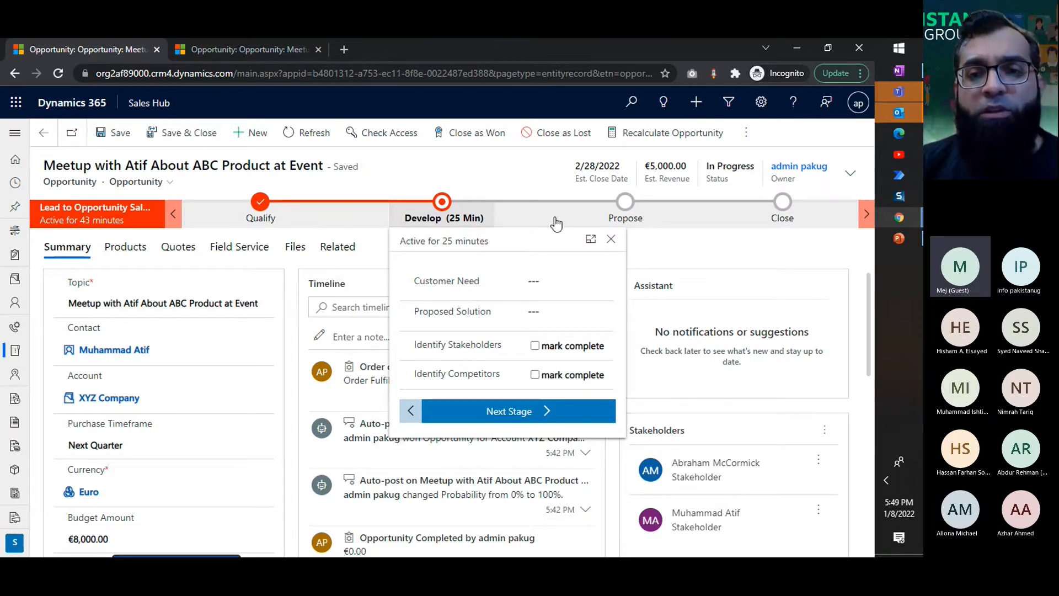
{"action": "left_click", "coordinate": [622, 218]}
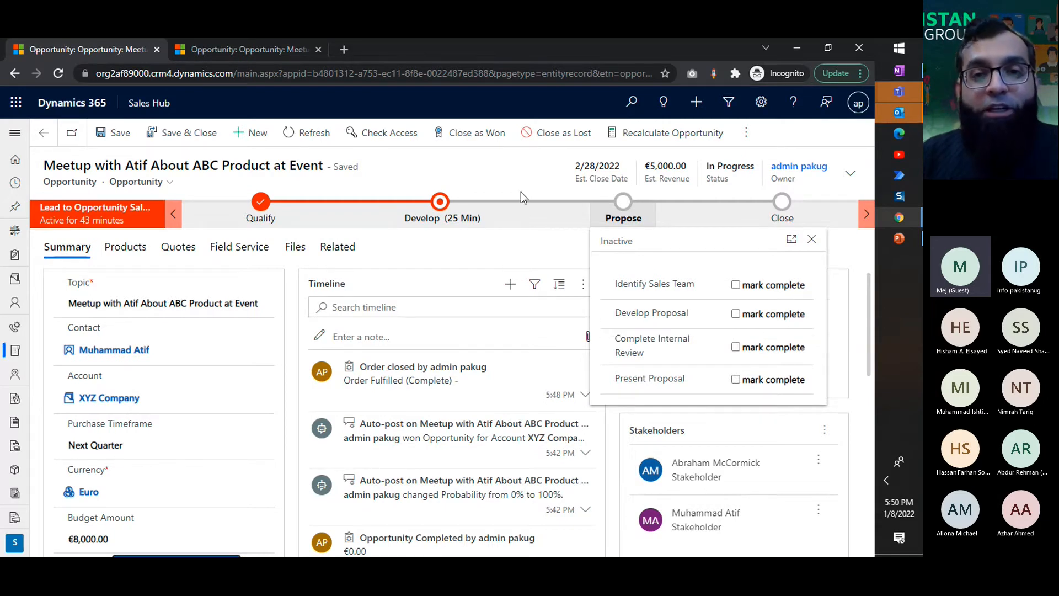
{"action": "left_click", "coordinate": [521, 168]}
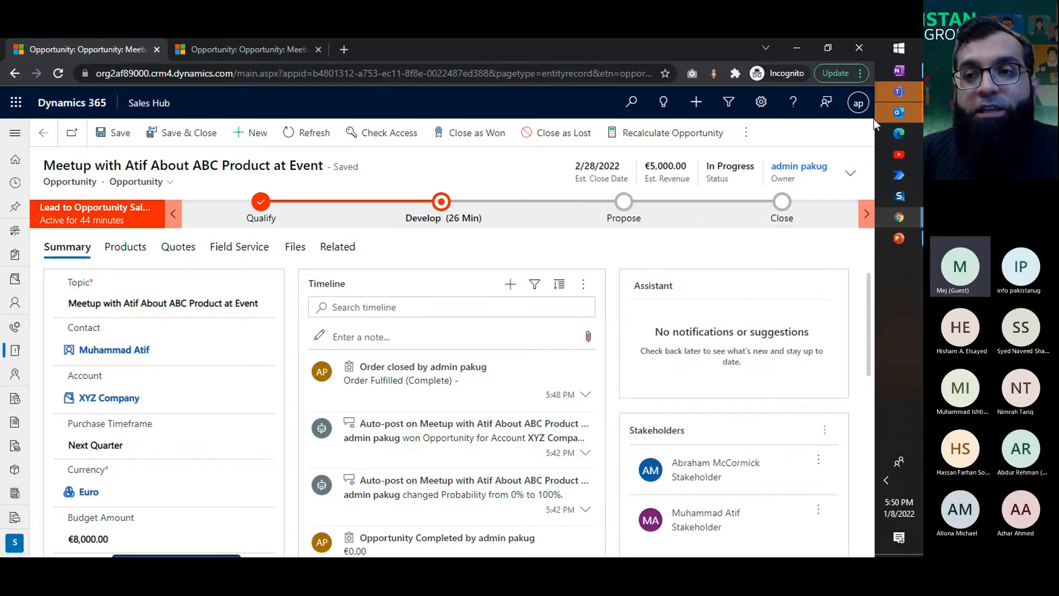
{"action": "left_click", "coordinate": [904, 91]}
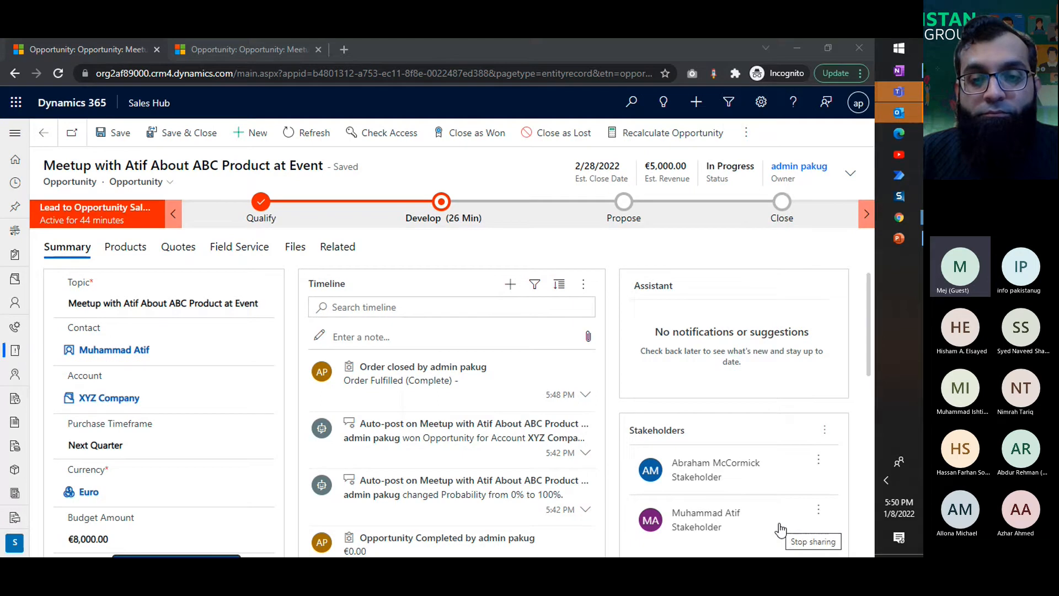
{"action": "left_click", "coordinate": [780, 529]}
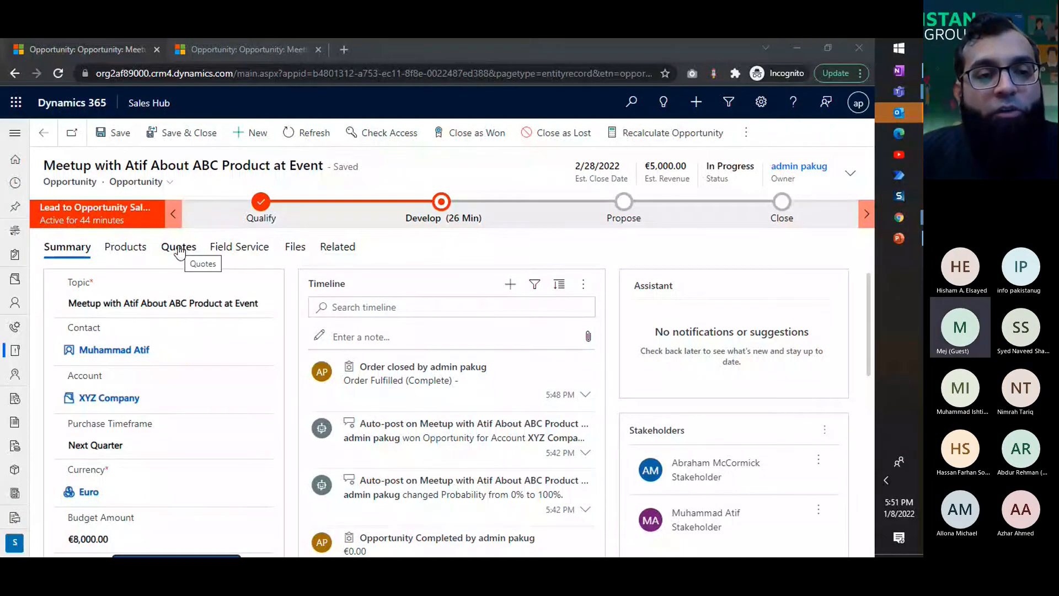
Step: Open the won quote from the opportunity's quotes and create another order from it
{"action": "left_click", "coordinate": [179, 248]}
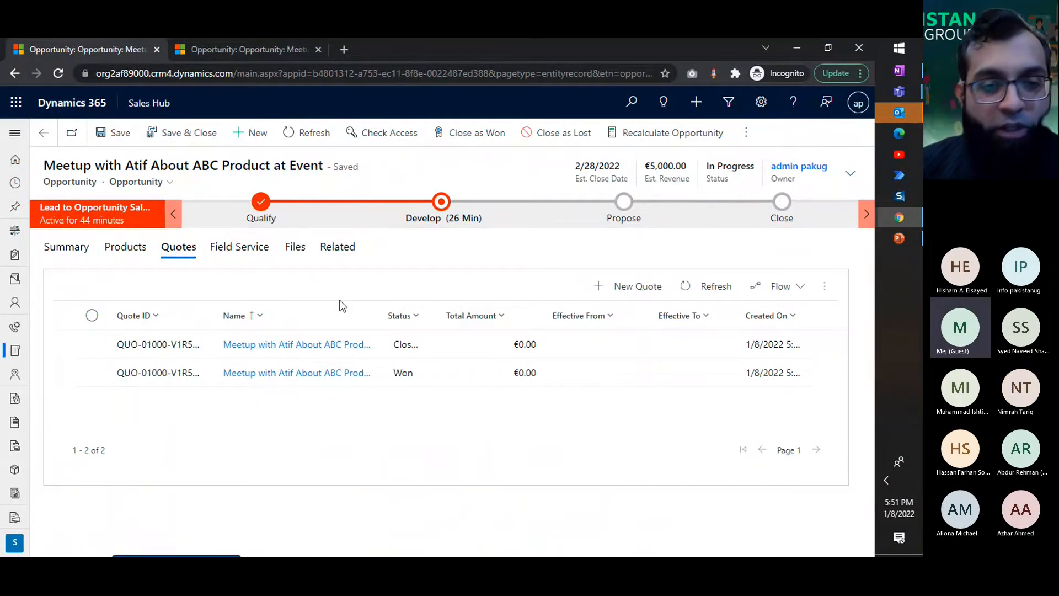
{"action": "left_click", "coordinate": [413, 371]}
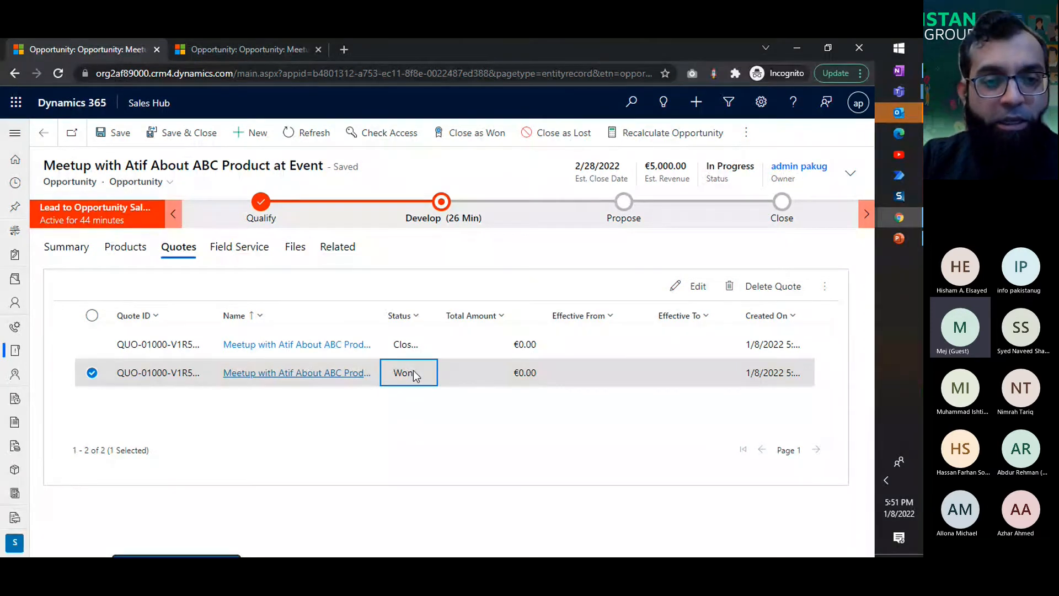
{"action": "double_click", "coordinate": [412, 371]}
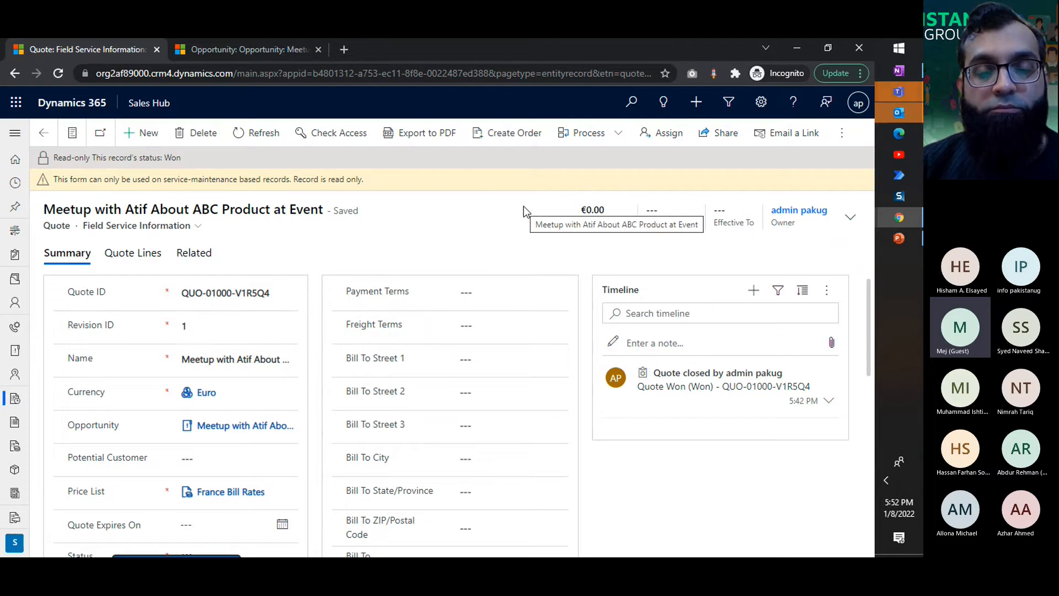
{"action": "left_click", "coordinate": [511, 132]}
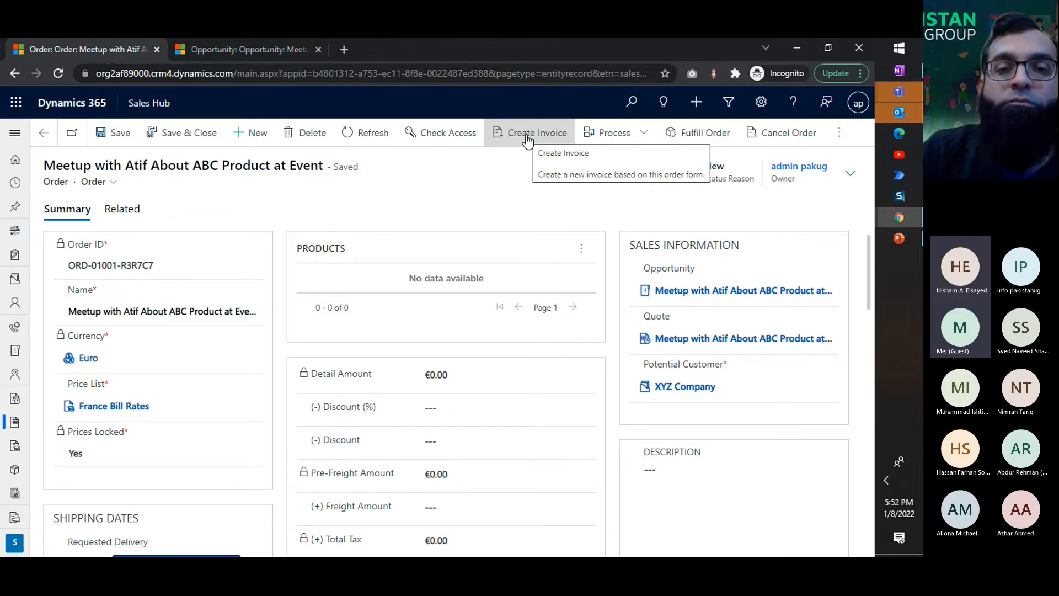
Step: Return from the new order to the opportunity and view its list of quotes
{"action": "left_click", "coordinate": [47, 140]}
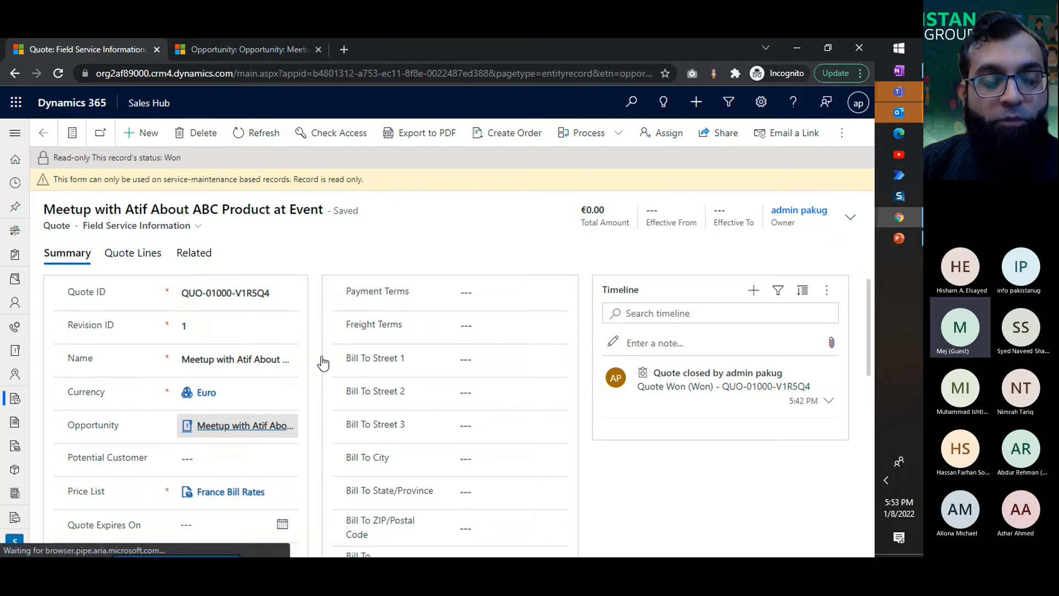
{"action": "left_click", "coordinate": [235, 428]}
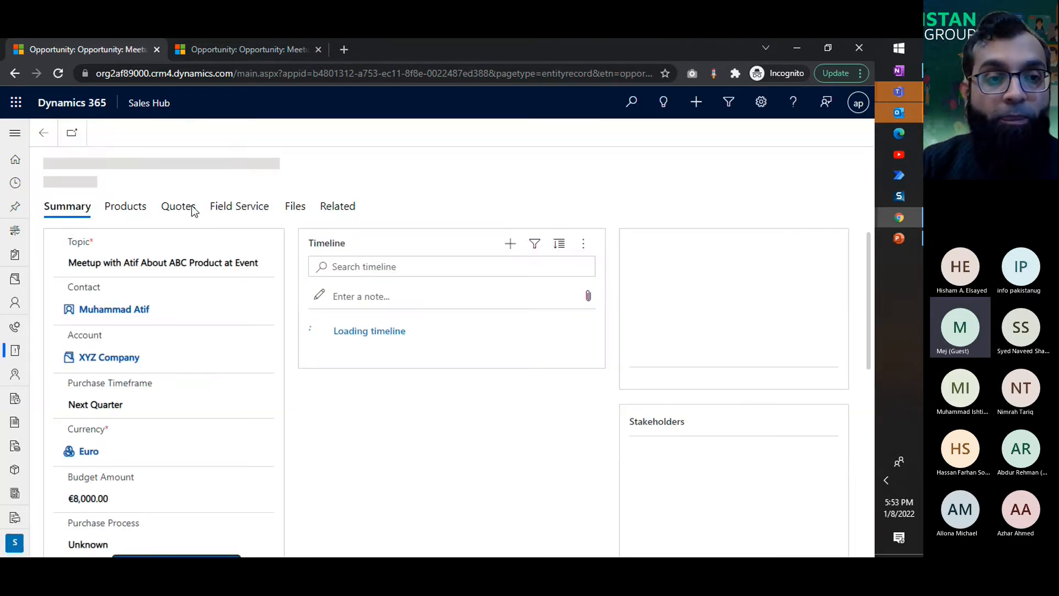
{"action": "left_click", "coordinate": [190, 205]}
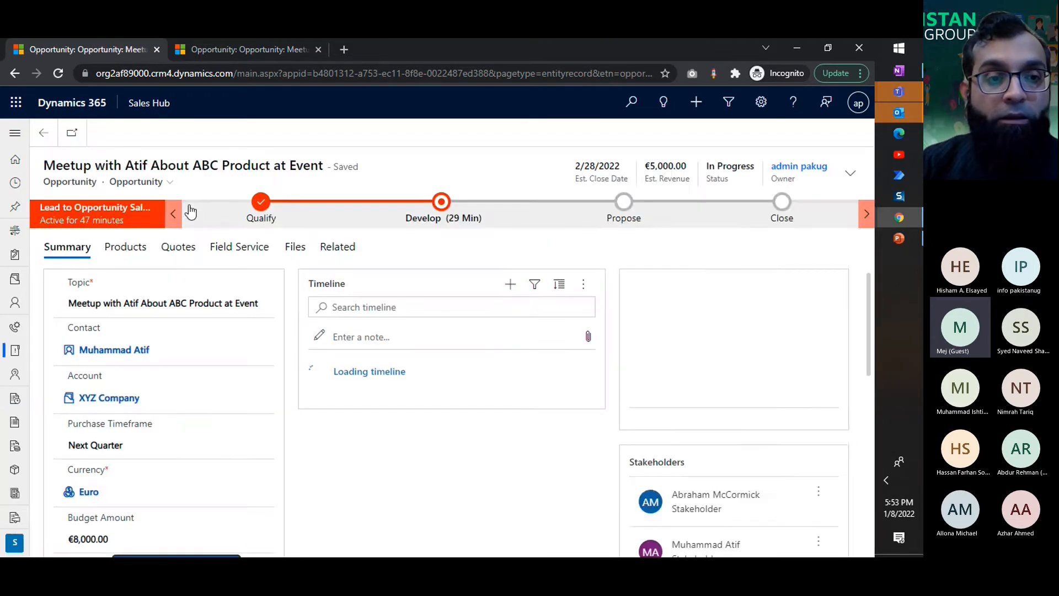
{"action": "left_click", "coordinate": [18, 72]}
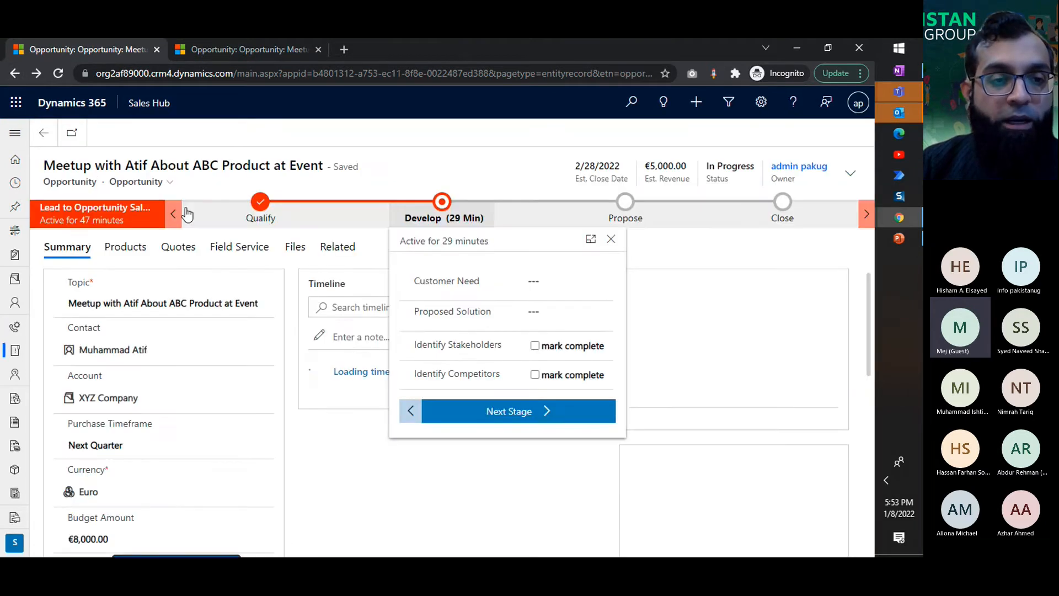
{"action": "left_click", "coordinate": [180, 249]}
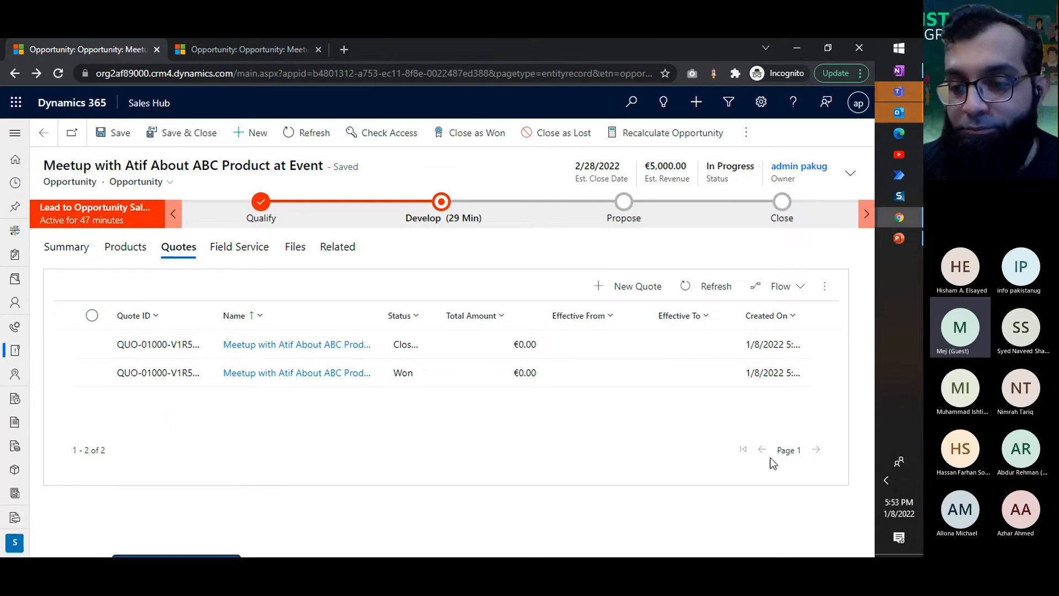
Step: Switch to the Microsoft Teams meeting and stop sharing the screen
{"action": "key", "text": "alt+Tab"}
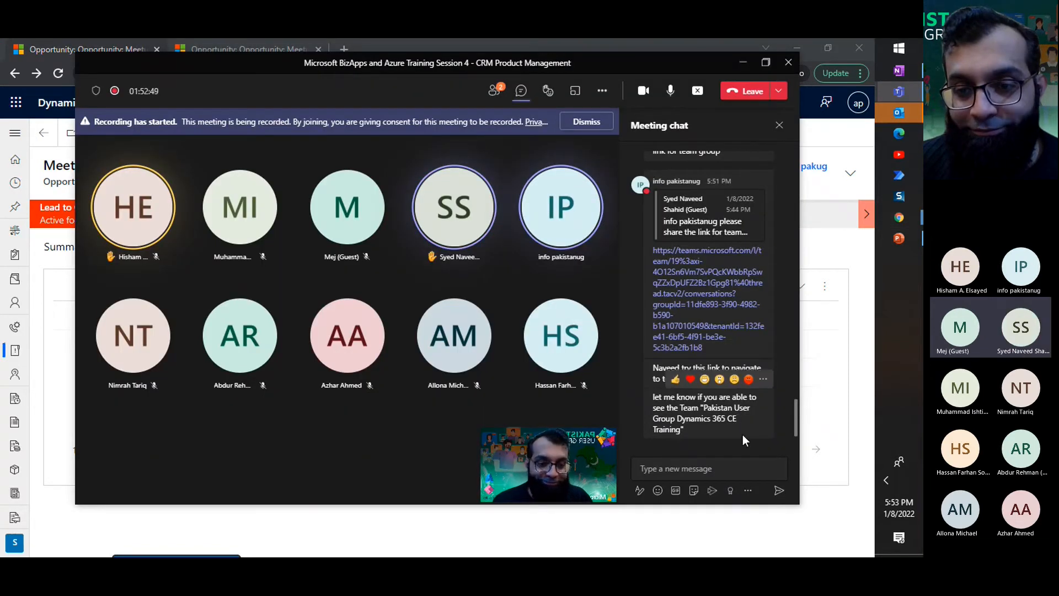
{"action": "mouse_move", "coordinate": [456, 231]}
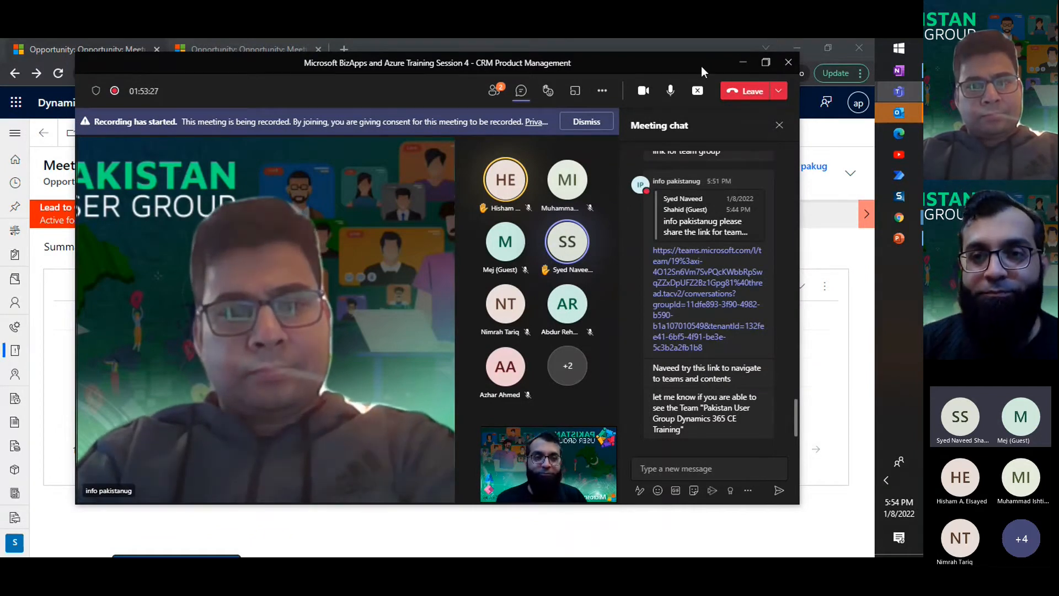
{"action": "left_click", "coordinate": [698, 92]}
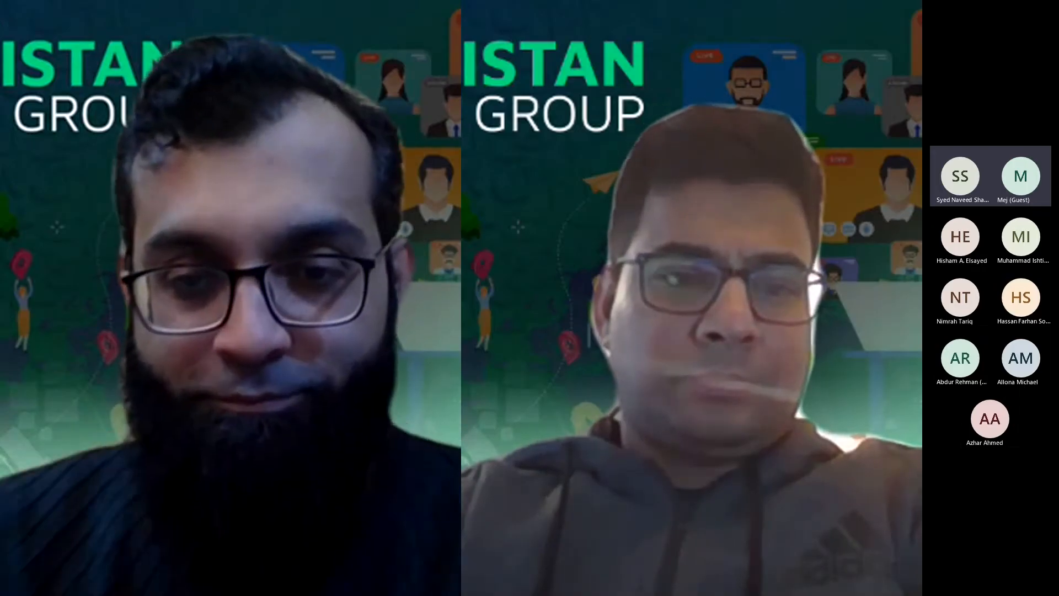
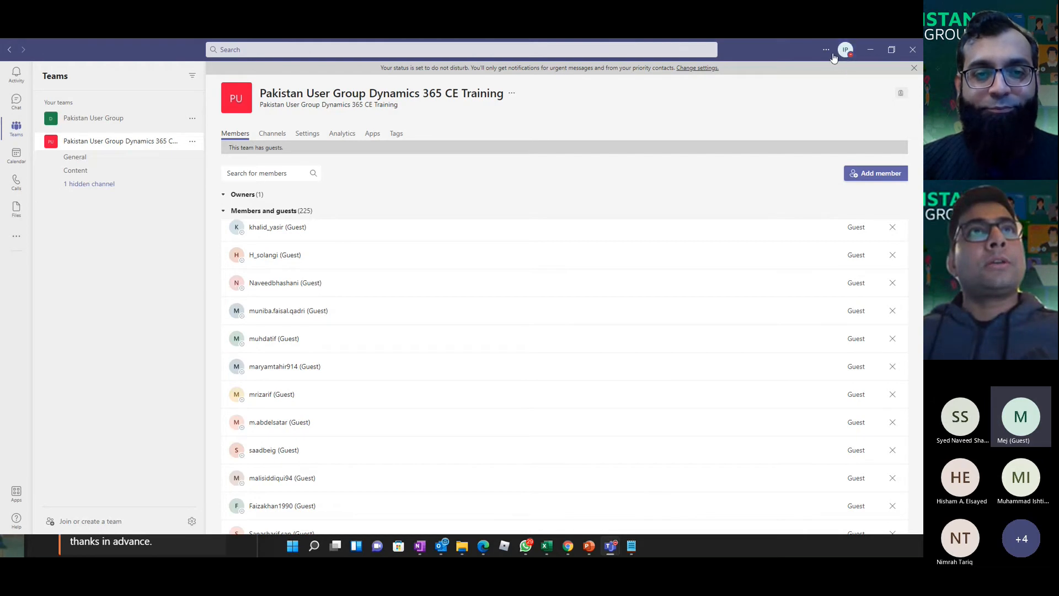
Step: View the account details and the files of the Content channel in the Pakistan User Group Dynamics 365 CE Training team
{"action": "left_click", "coordinate": [826, 50]}
{"action": "left_click", "coordinate": [847, 51]}
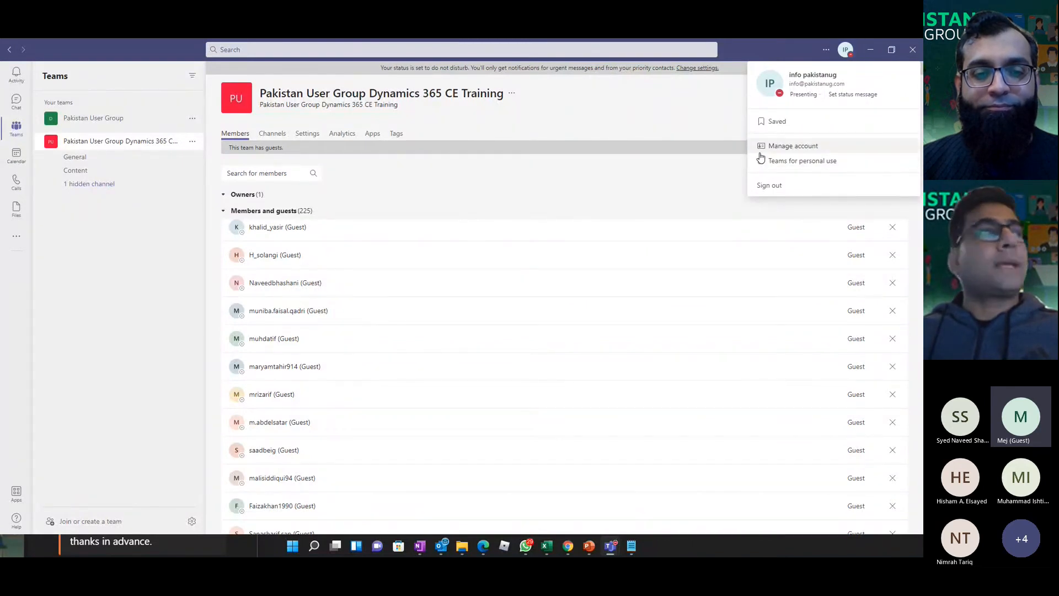
{"action": "left_click", "coordinate": [17, 136]}
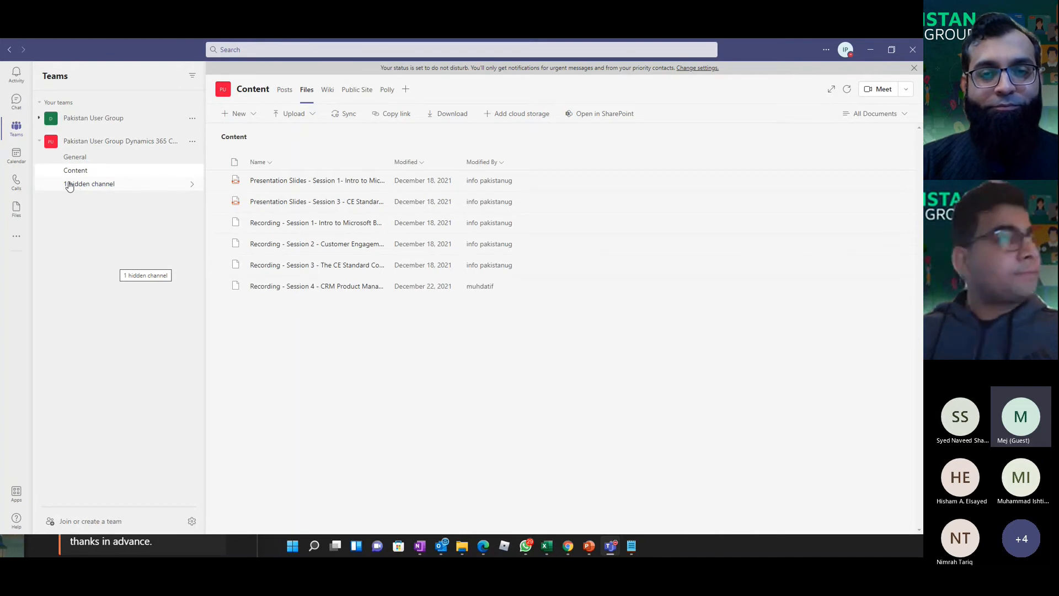
{"action": "left_click", "coordinate": [78, 143]}
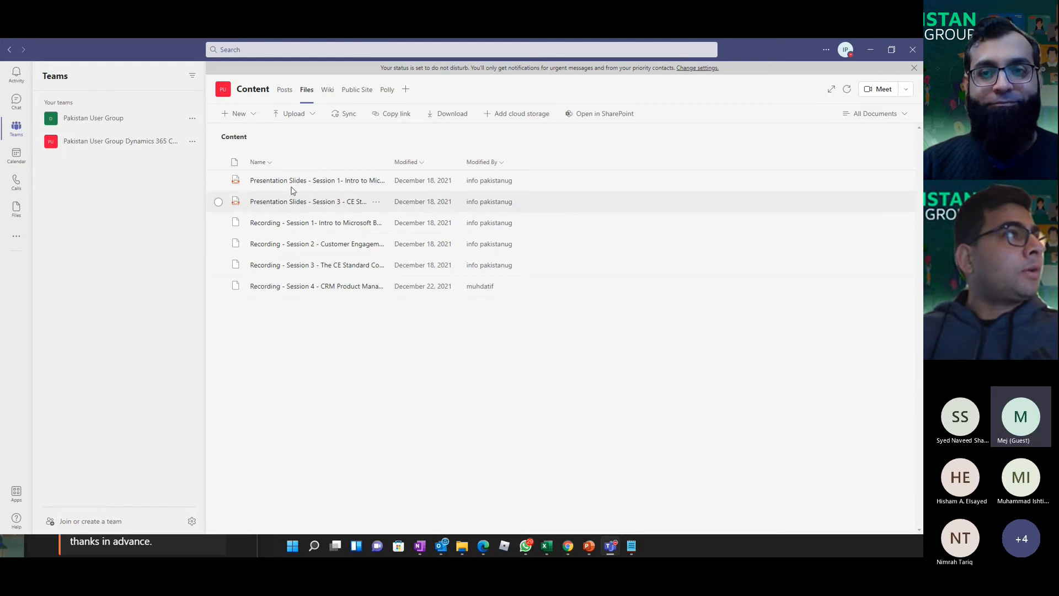
{"action": "left_click", "coordinate": [71, 141]}
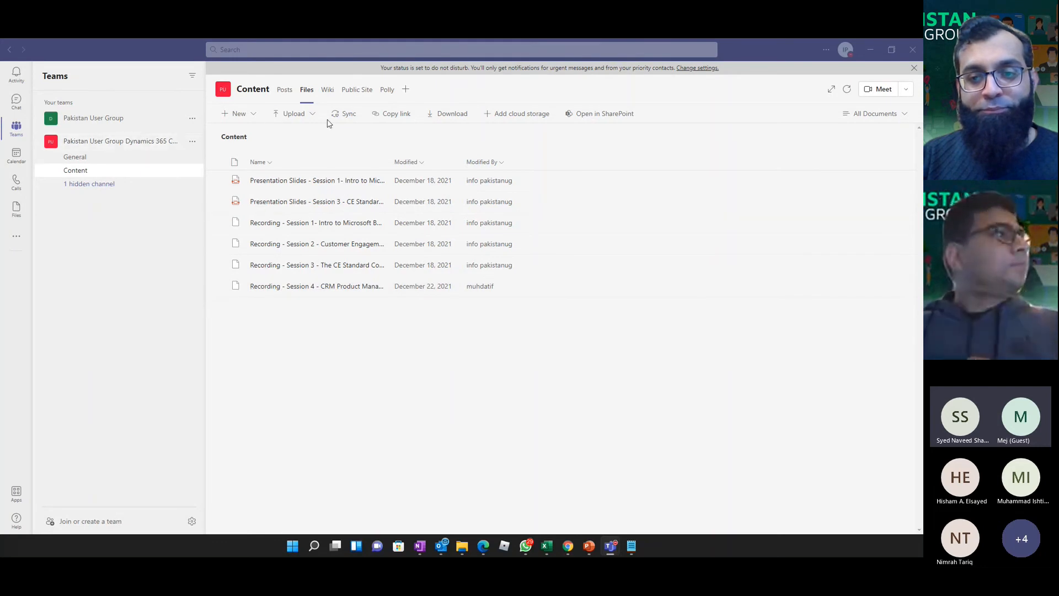
Step: Open member management for the Pakistan User Group Dynamics 365 CE Training team and try to add a guest by e-mail address
{"action": "left_click", "coordinate": [193, 143]}
{"action": "left_click", "coordinate": [221, 187]}
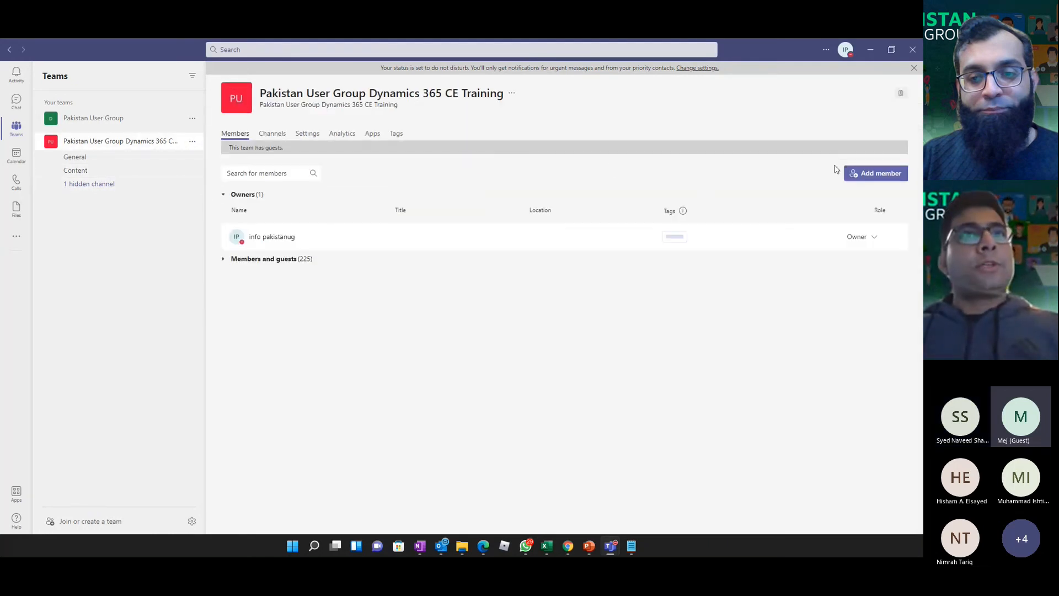
{"action": "left_click", "coordinate": [870, 174]}
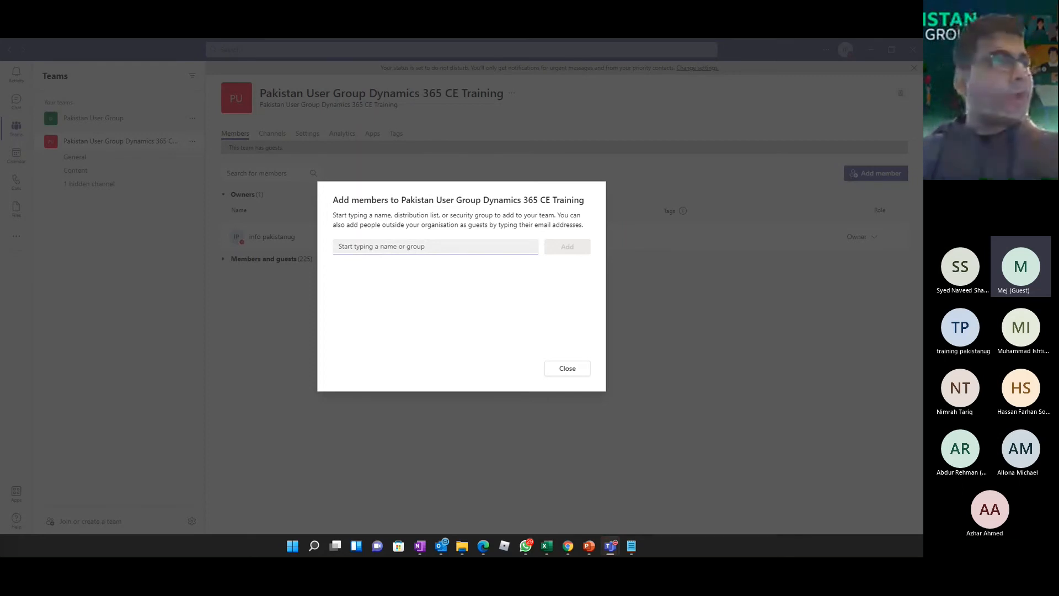
{"action": "key", "text": "ctrl+v"}
{"action": "left_click", "coordinate": [366, 267]}
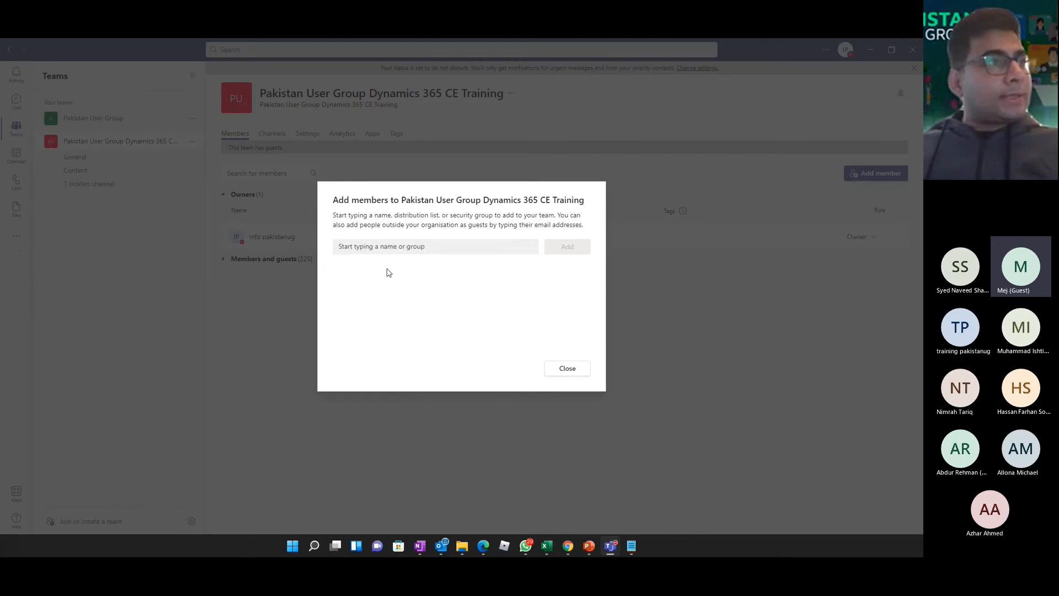
{"action": "left_click", "coordinate": [556, 249]}
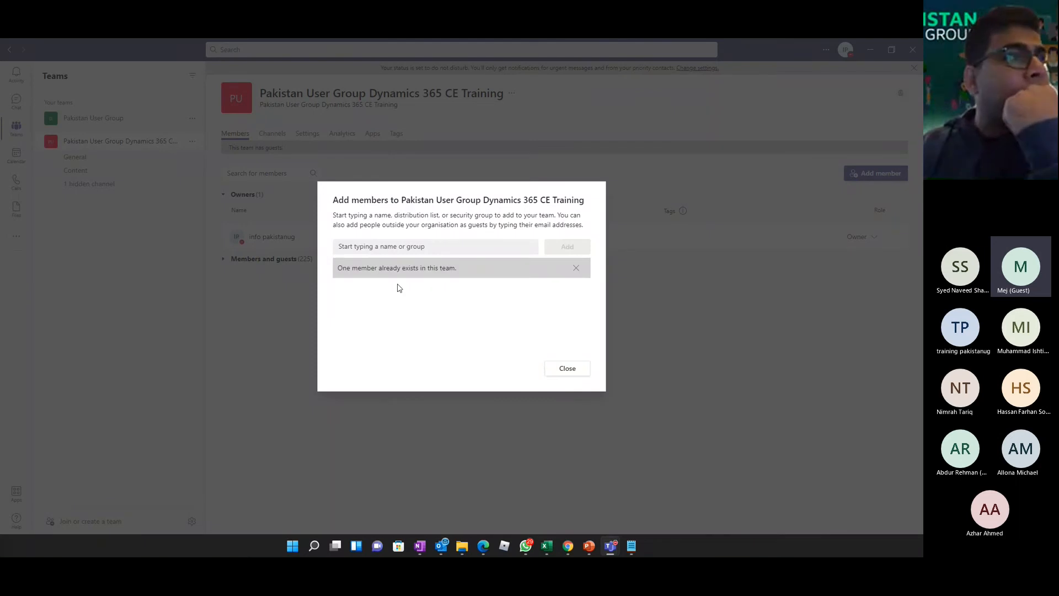
{"action": "left_click_drag", "start_coordinate": [377, 269], "coordinate": [465, 269]}
{"action": "left_click", "coordinate": [383, 305]}
{"action": "left_click", "coordinate": [568, 368]}
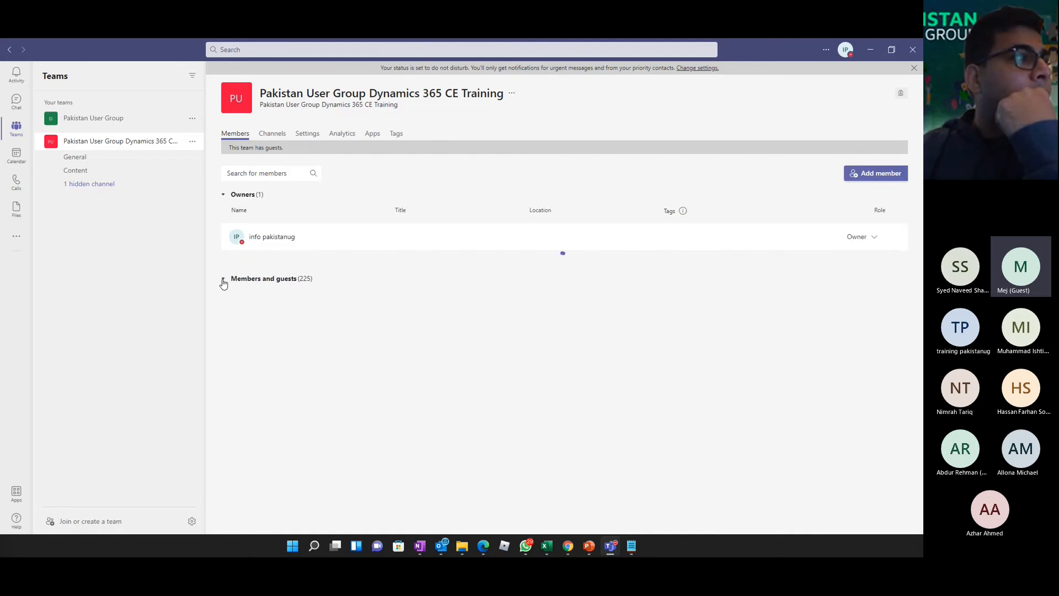
Step: Expand the team's members and guests, search for a member by first name with two spellings, and clear the search
{"action": "left_click", "coordinate": [222, 279]}
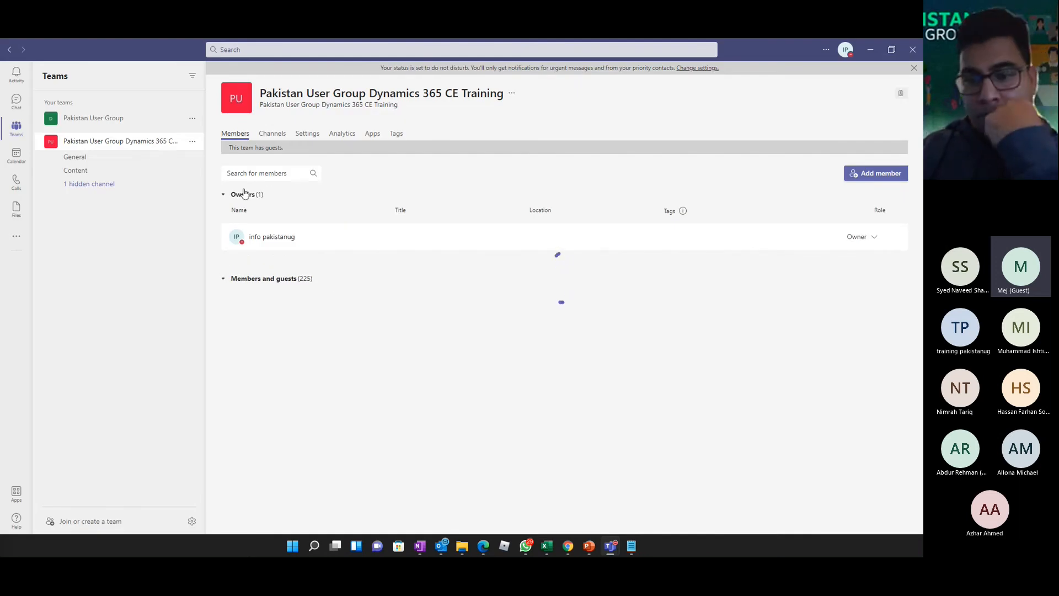
{"action": "left_click", "coordinate": [262, 174]}
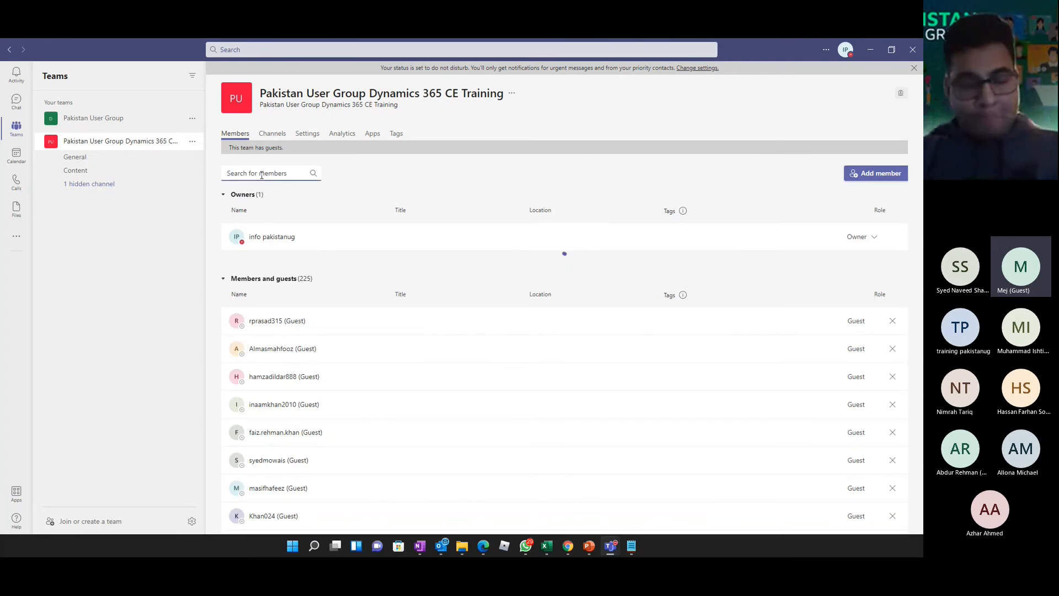
{"action": "type", "text": "naveed"}
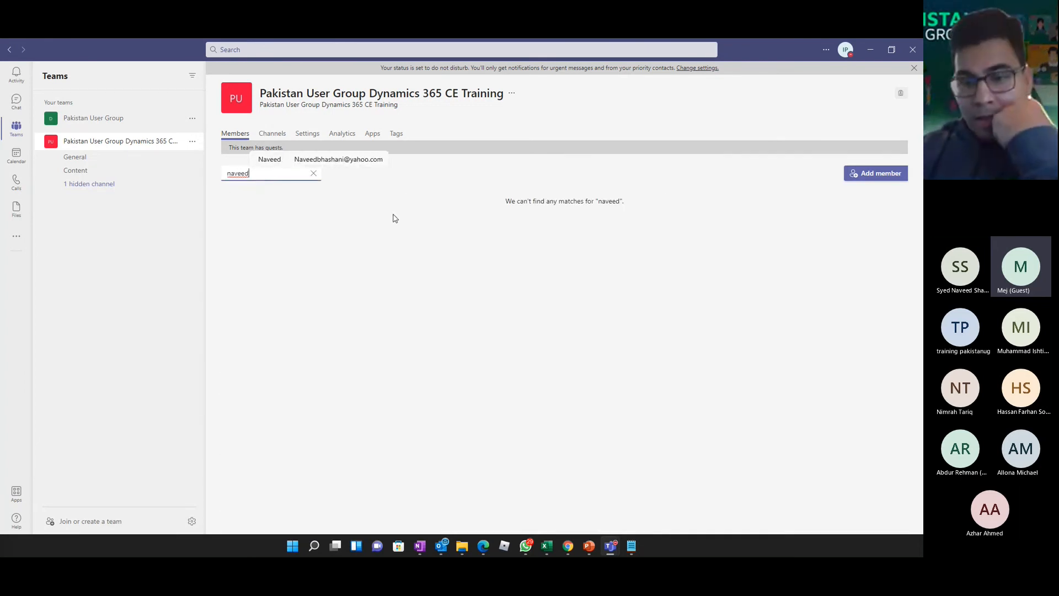
{"action": "key", "text": "Left"}
{"action": "key", "text": "BackSpace"}
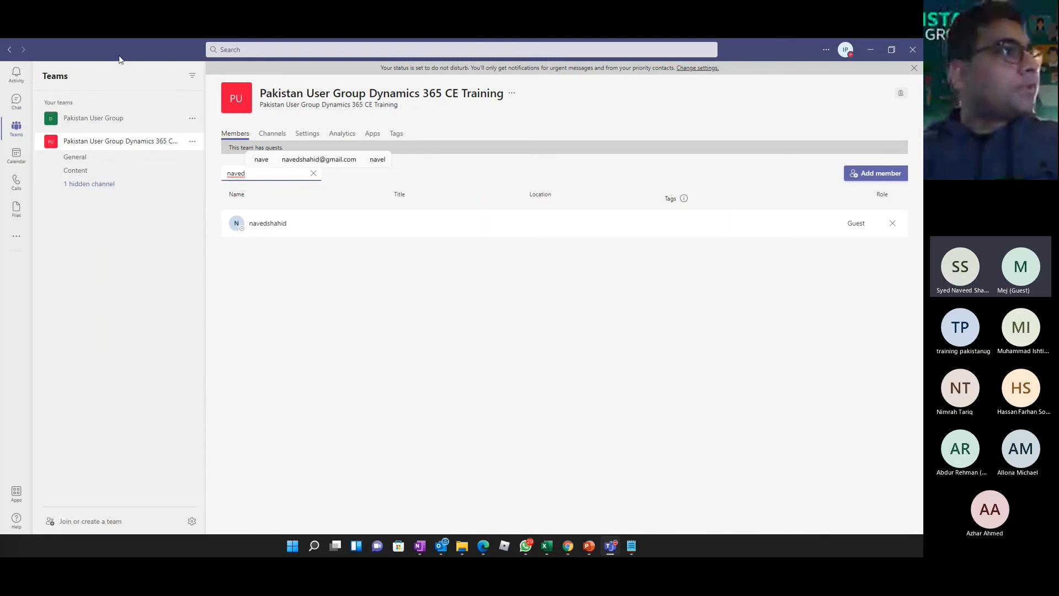
{"action": "left_click", "coordinate": [314, 175]}
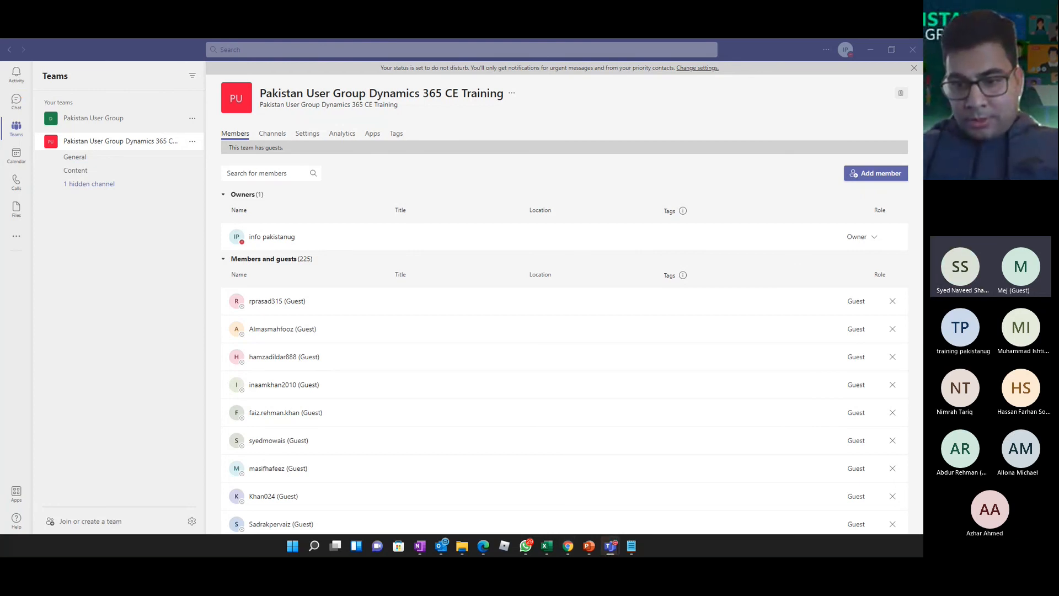
{"action": "key", "text": "alt+Tab"}
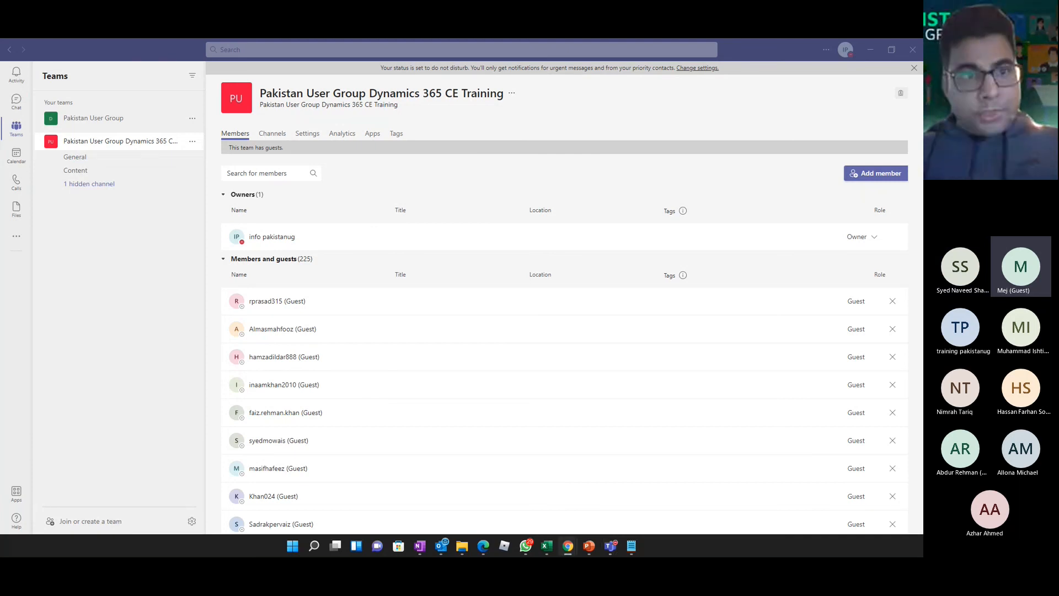